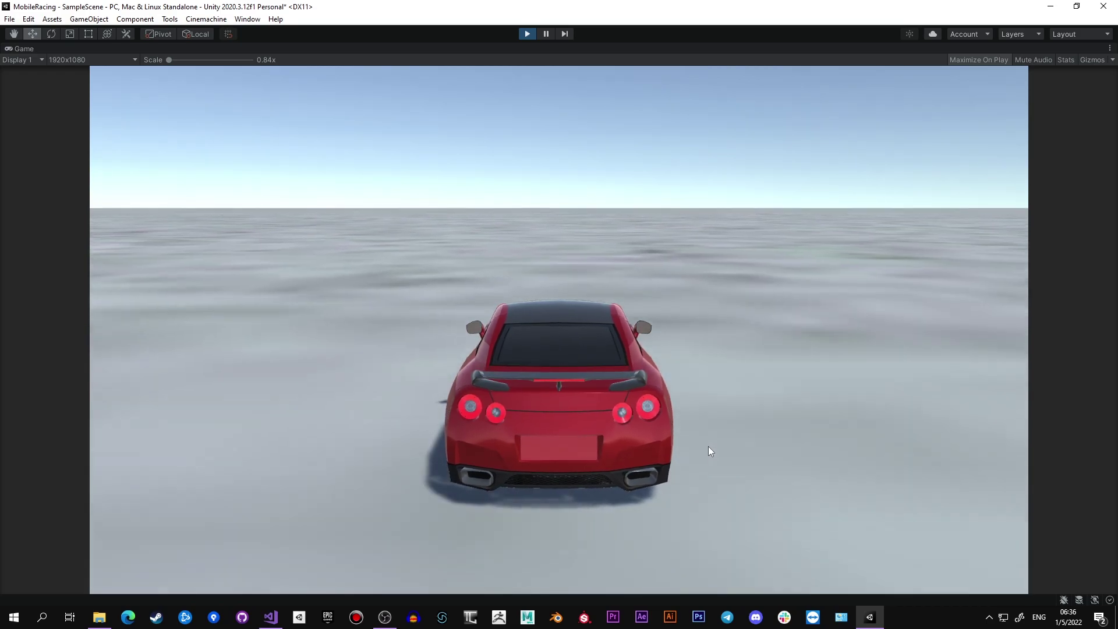
Test-drive the red car in Play mode, steering it alternately left and right across the plane and track
key(a)
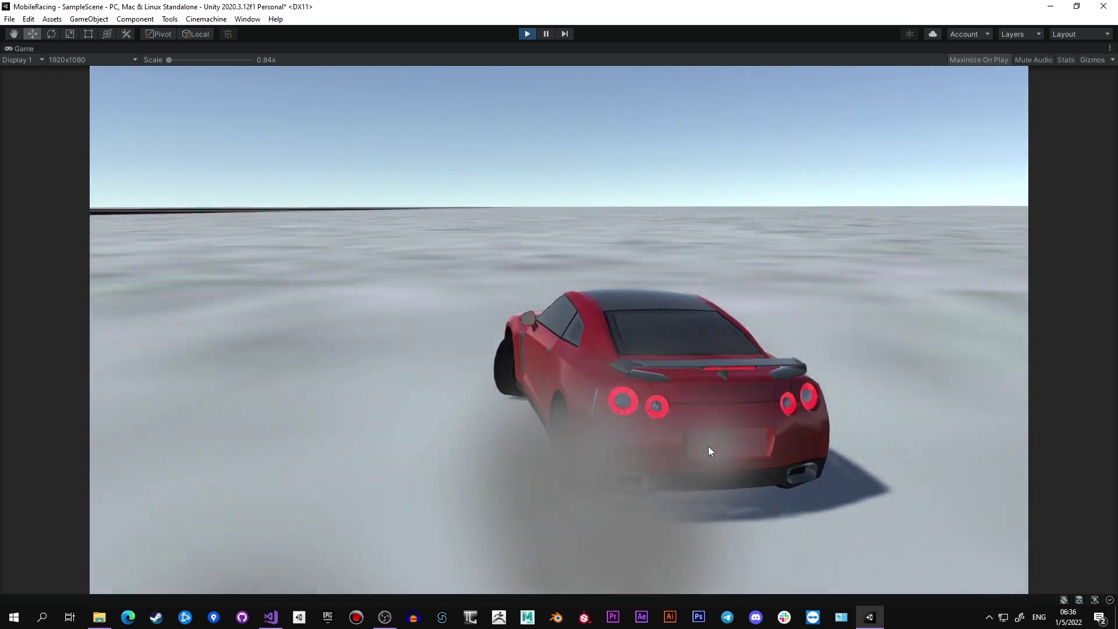
key(a)
key(d)
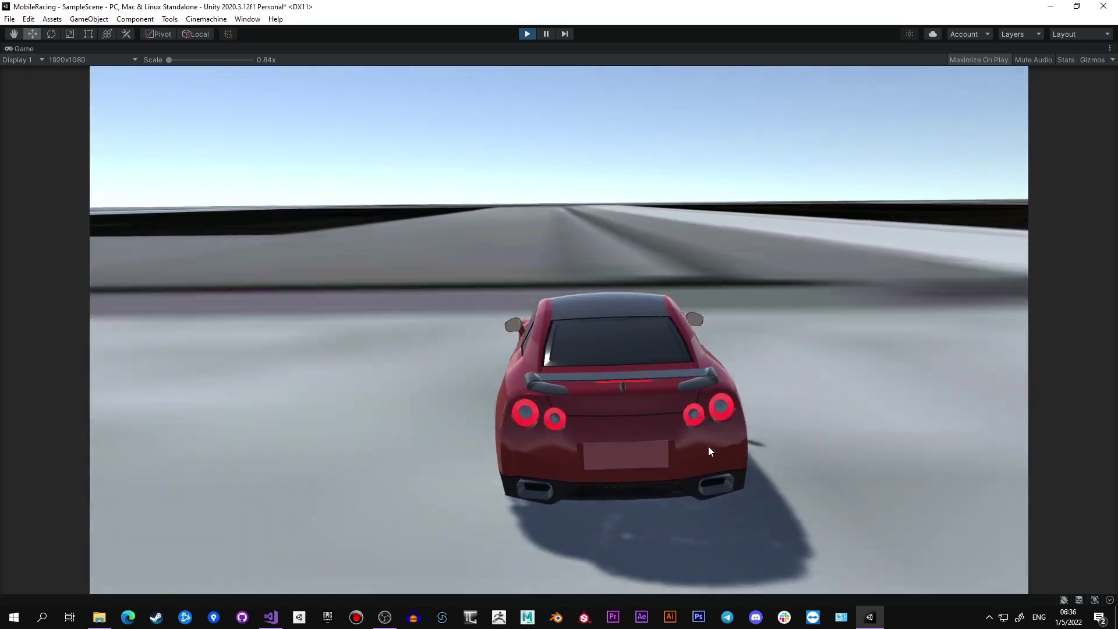
key(a)
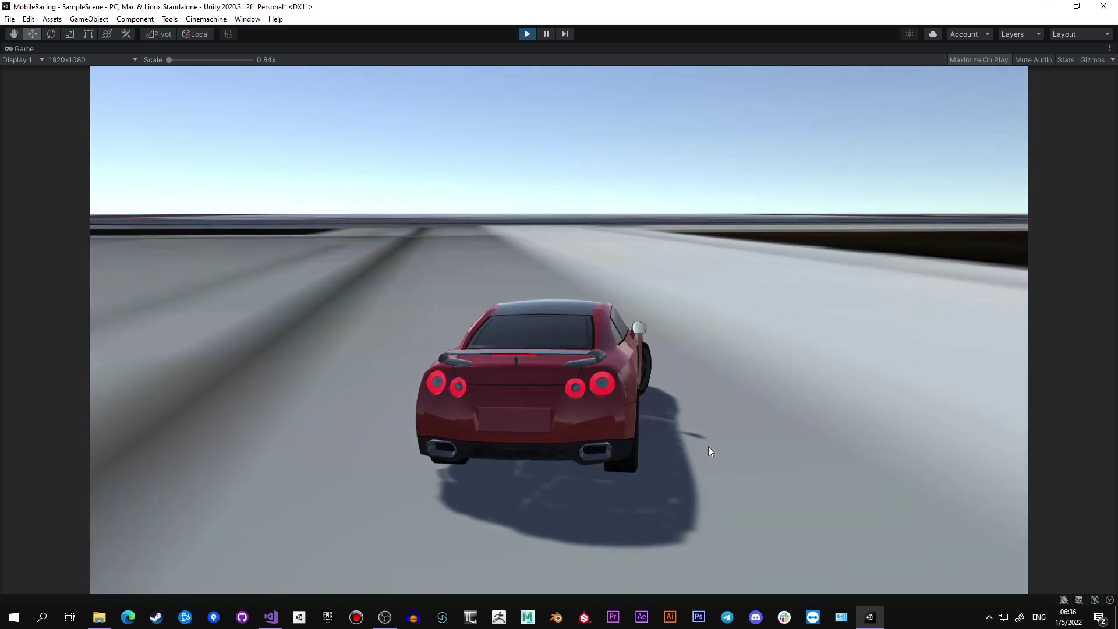
key(d)
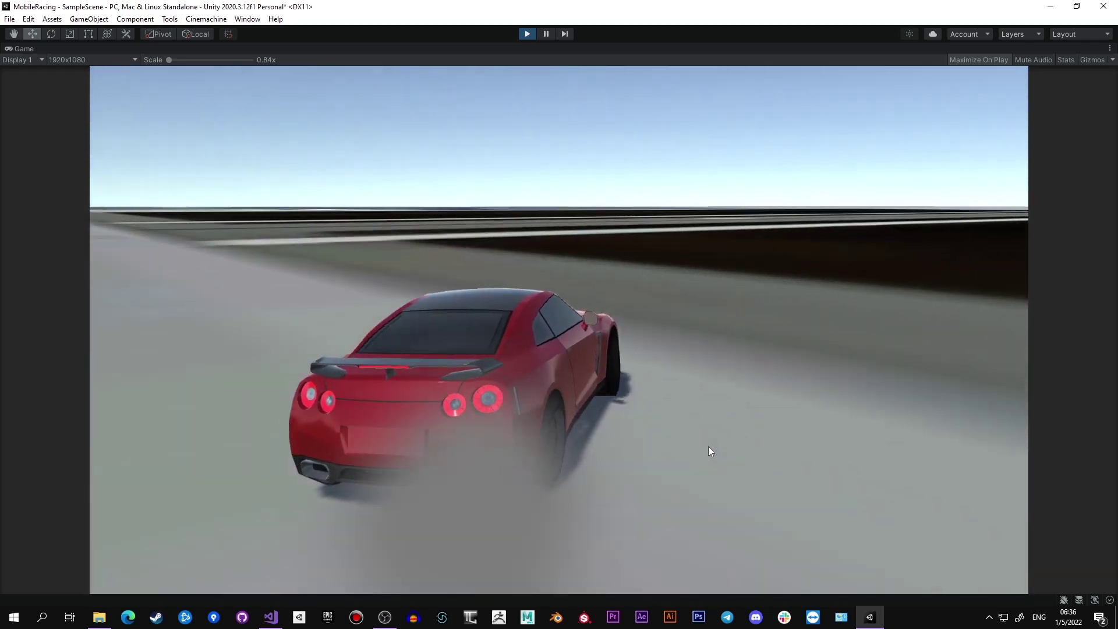
key(a)
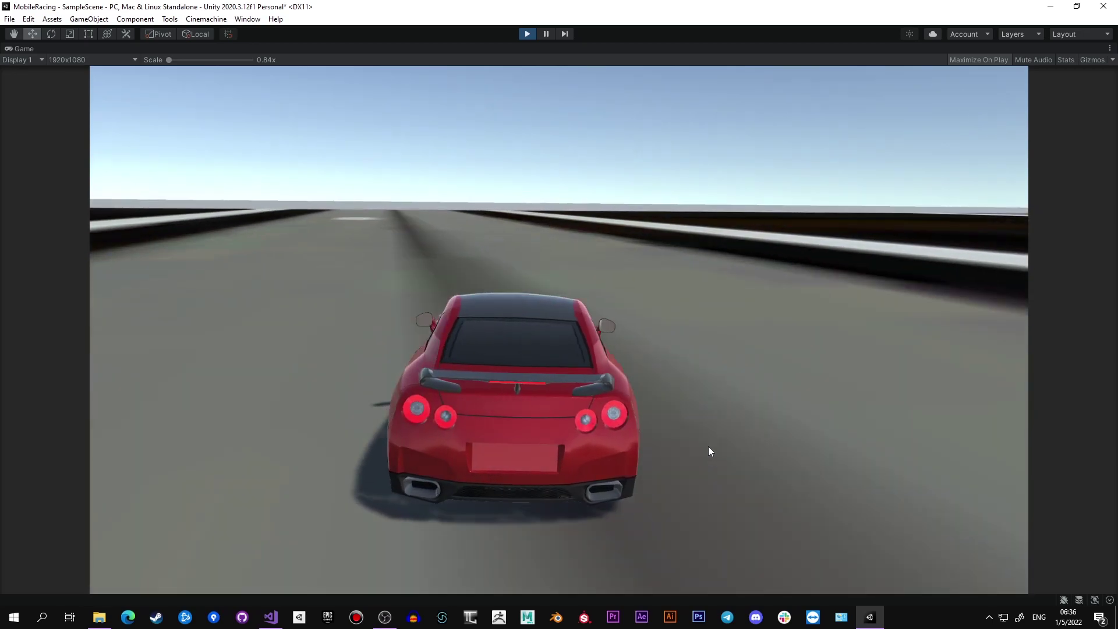
key(Right)
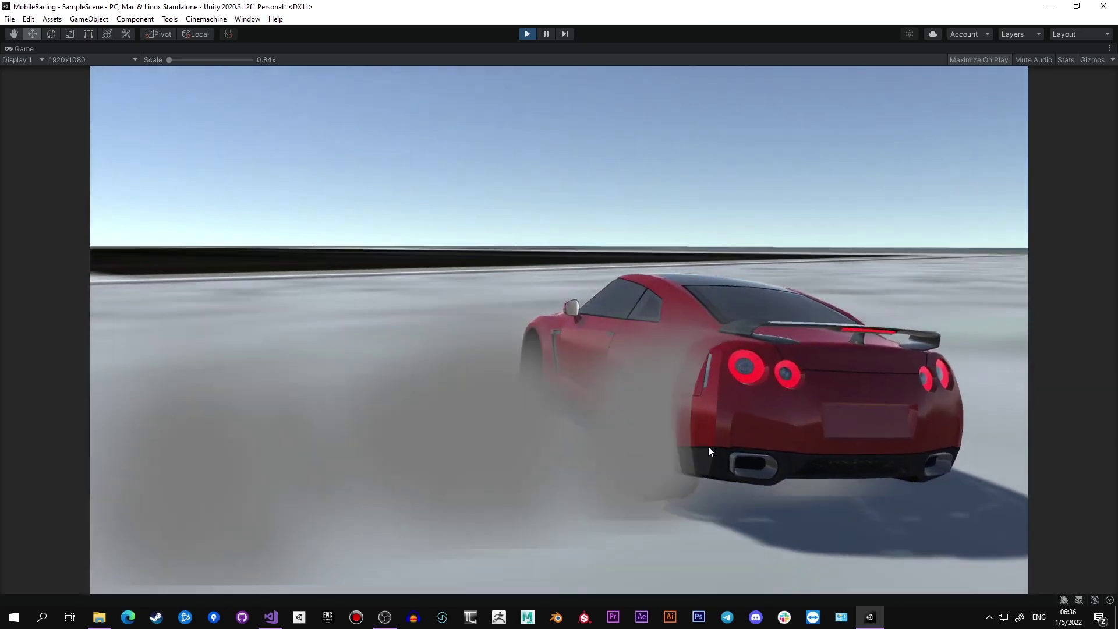
key(d)
key(a)
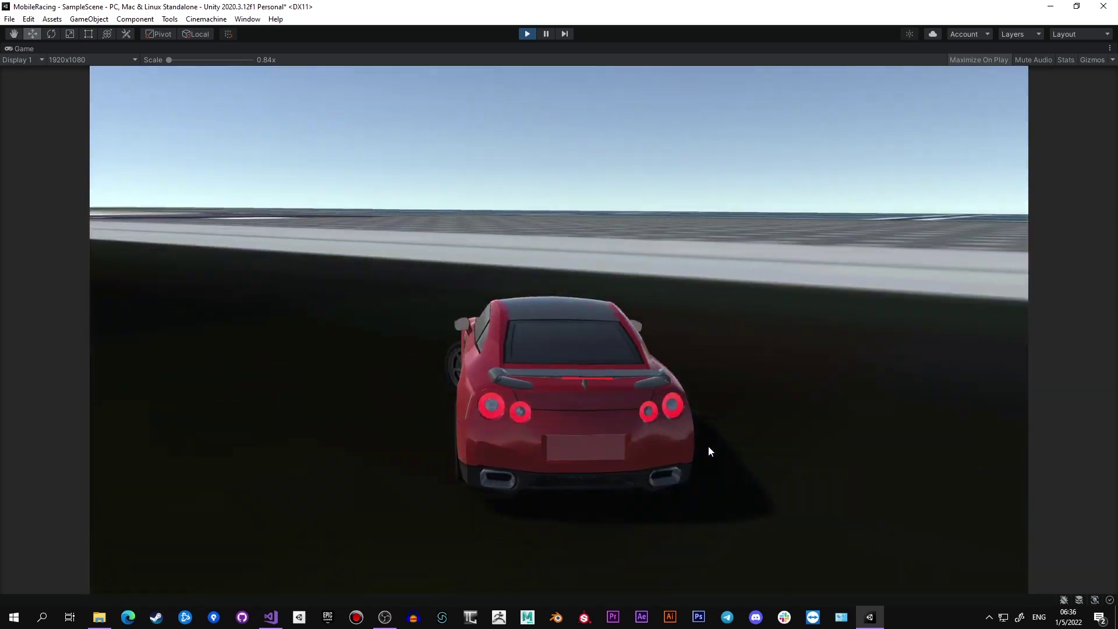
key(d)
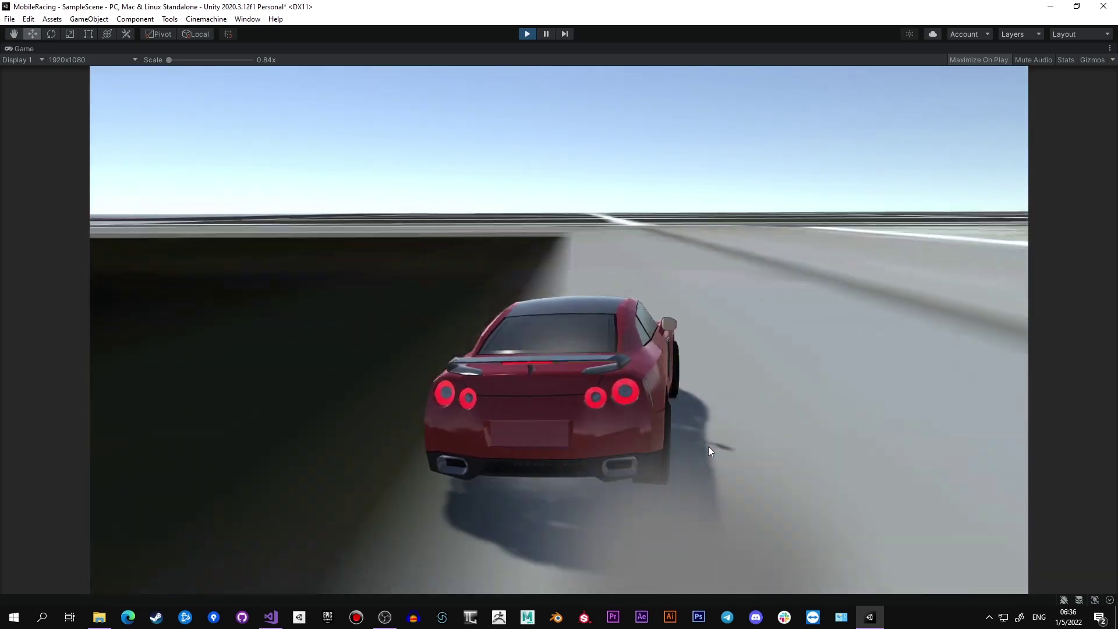
key(a)
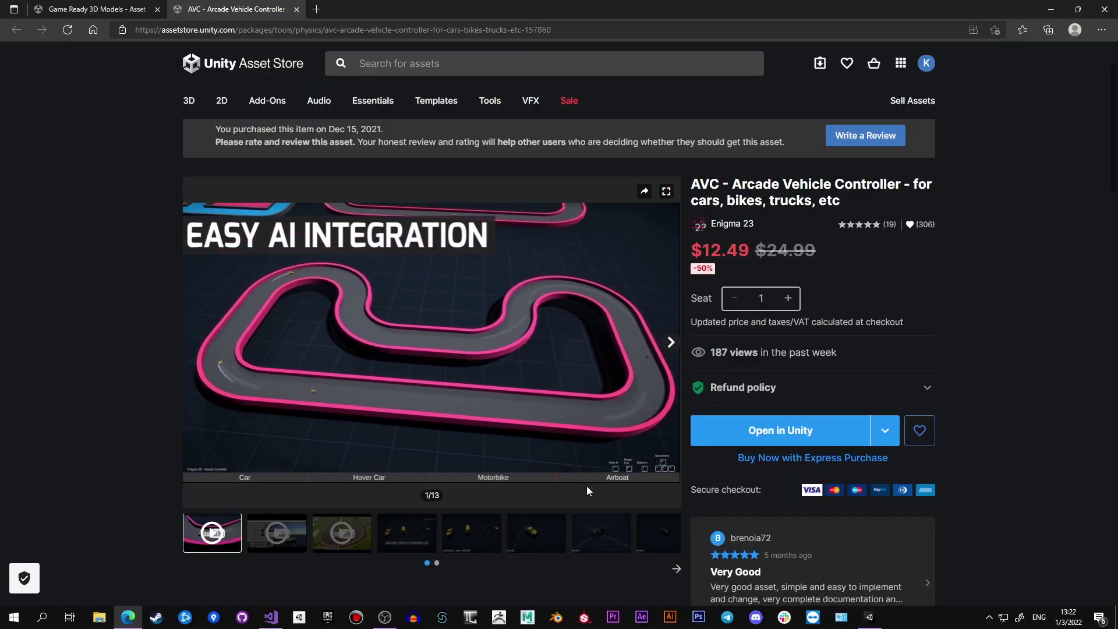
Browse the vehicle preview images of AVC - Arcade Vehicle Controller on its Unity Asset Store page in the browser
click(393, 545)
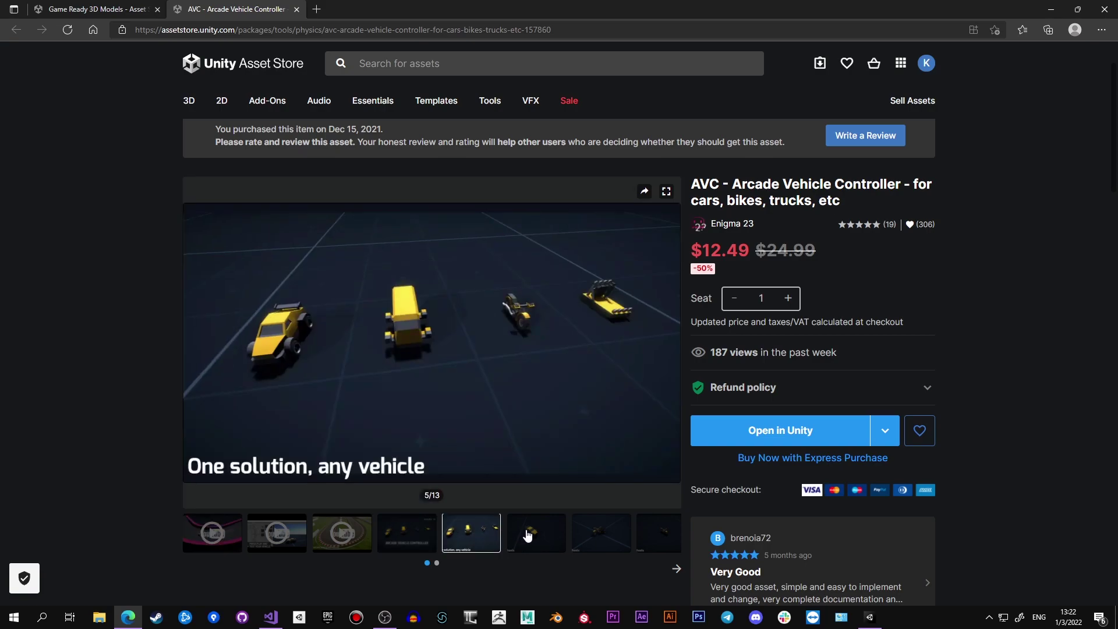
click(529, 534)
click(594, 533)
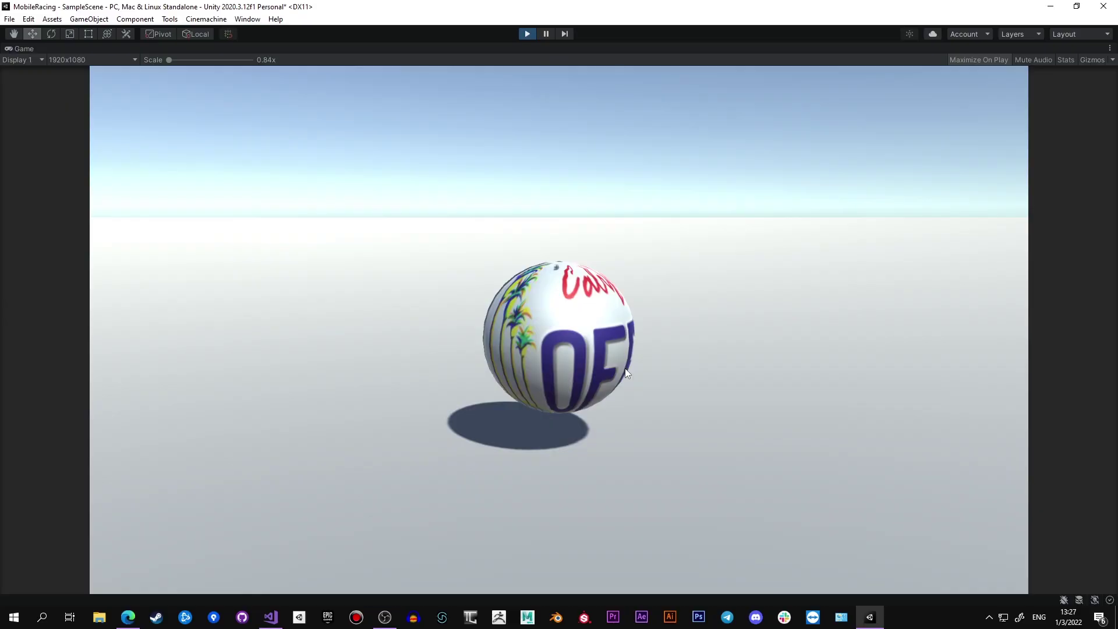
Test the ball vehicle in Unity's Play mode, steering it left and right across the plane
key(d)
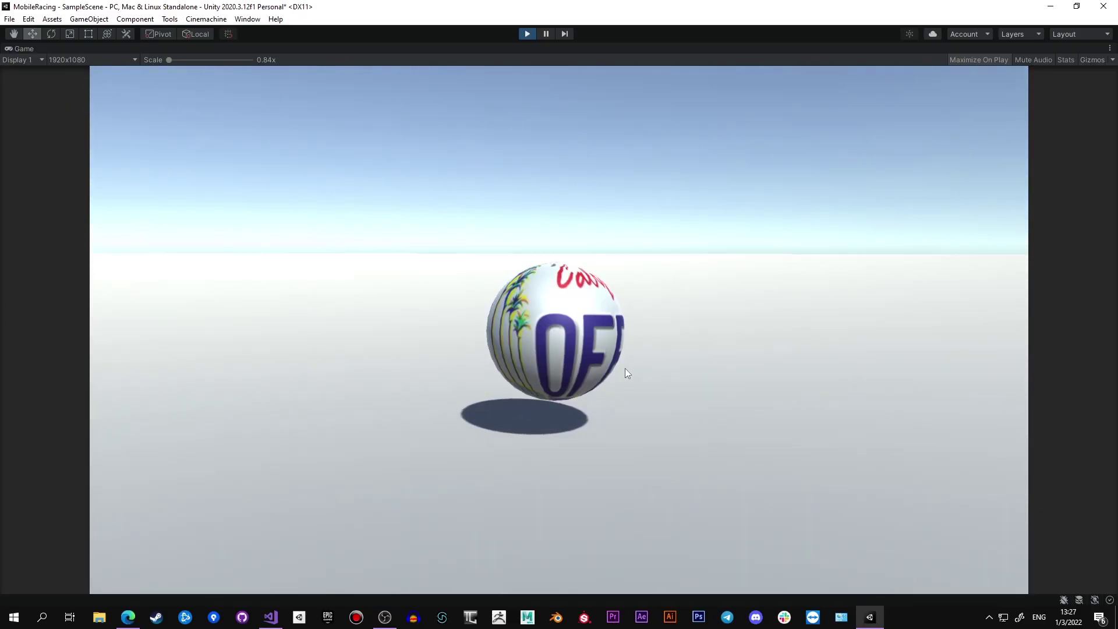
key(a)
key(a)
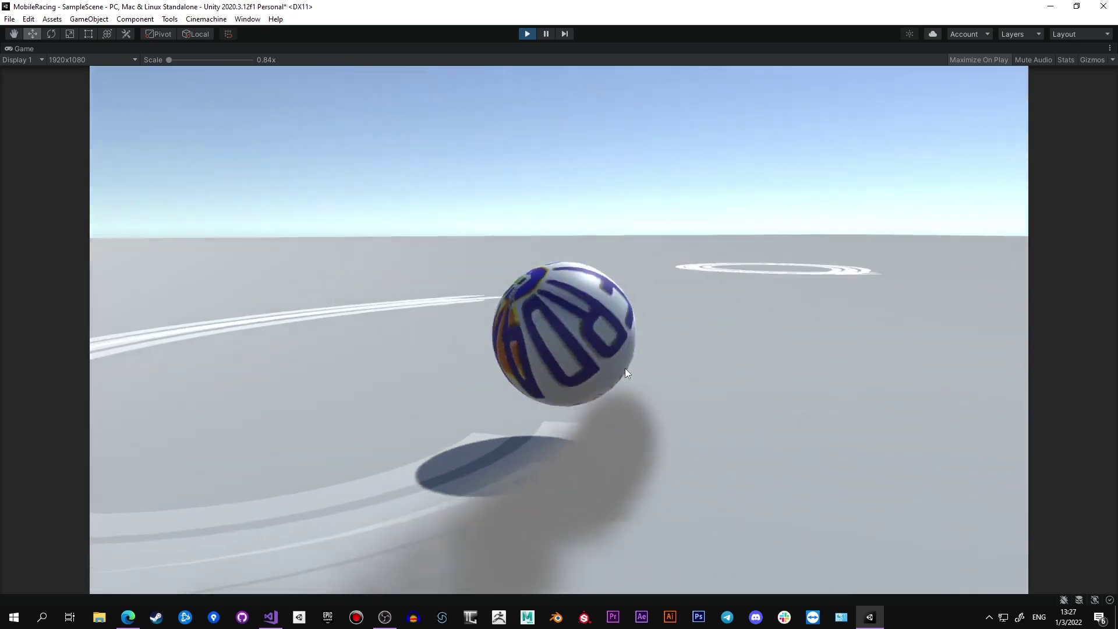
key(d)
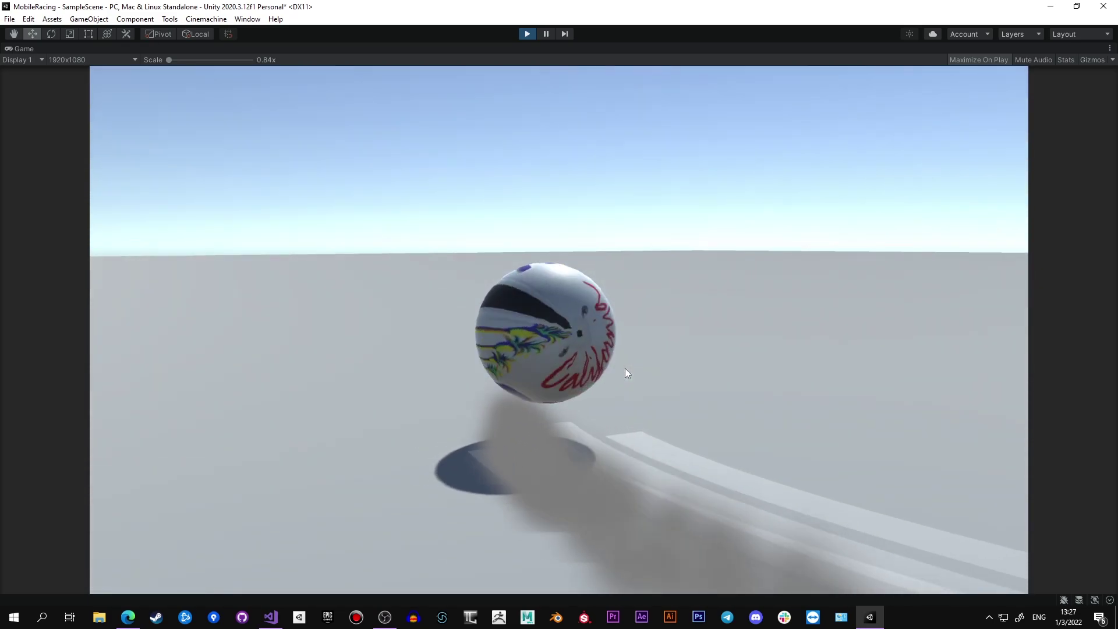
key(a)
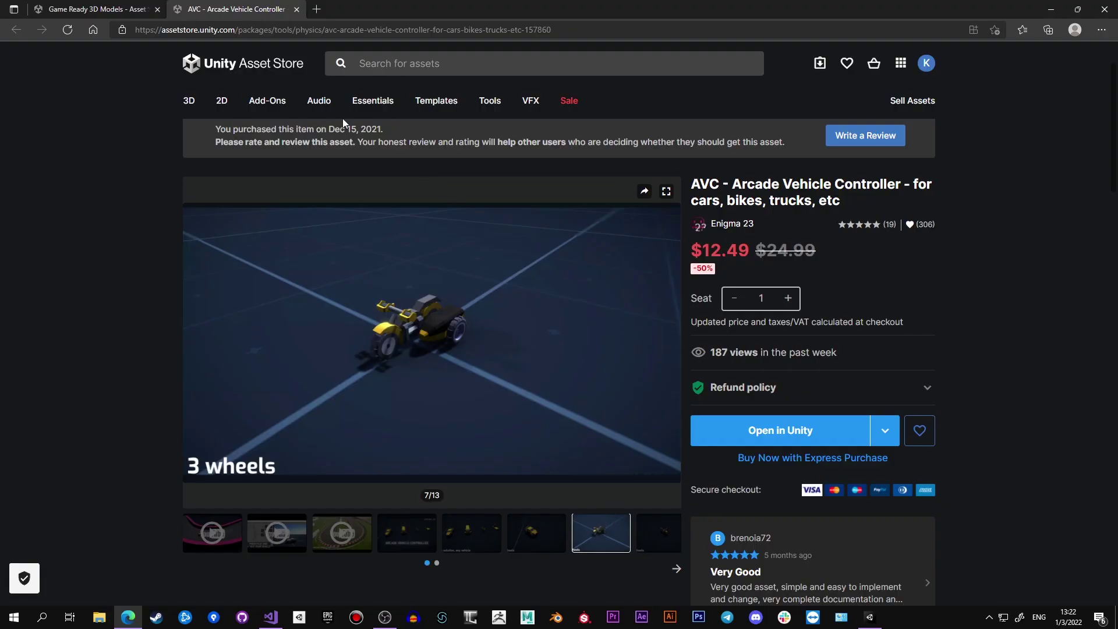
Look through the car models on the Game Ready 3D Models publisher page in the browser
click(118, 9)
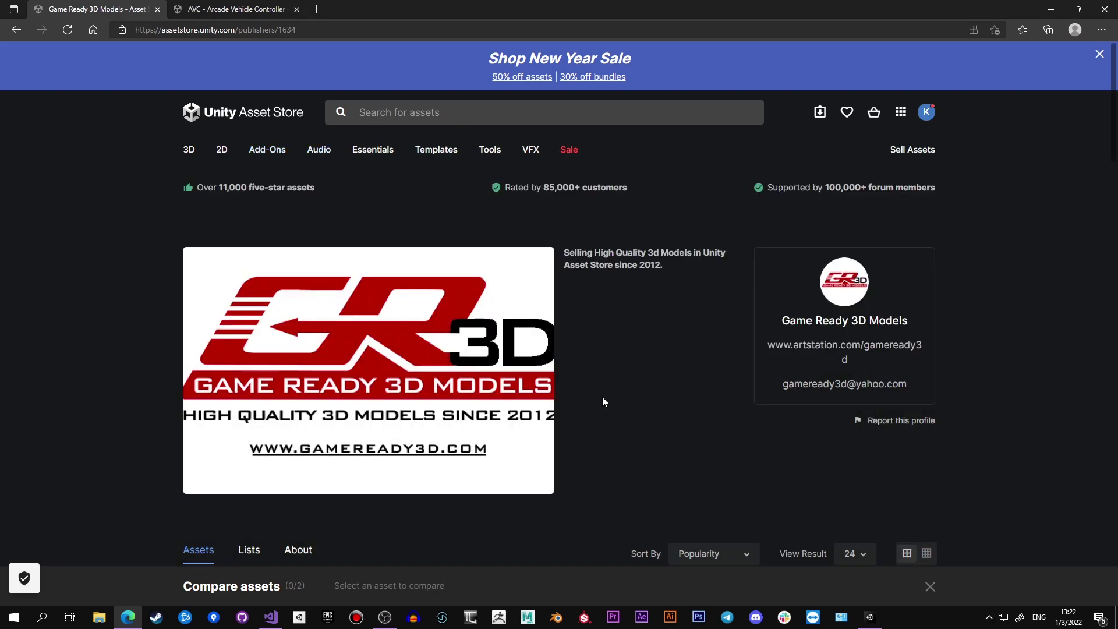
scroll(582, 396, down, 7)
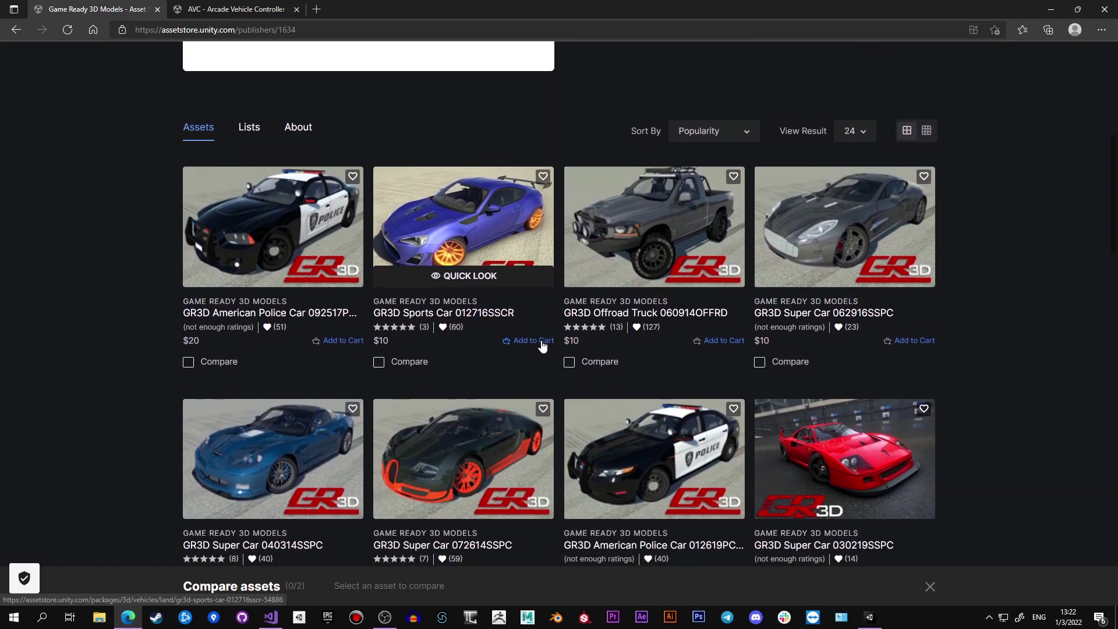
scroll(544, 338, down, 2)
scroll(544, 333, down, 5)
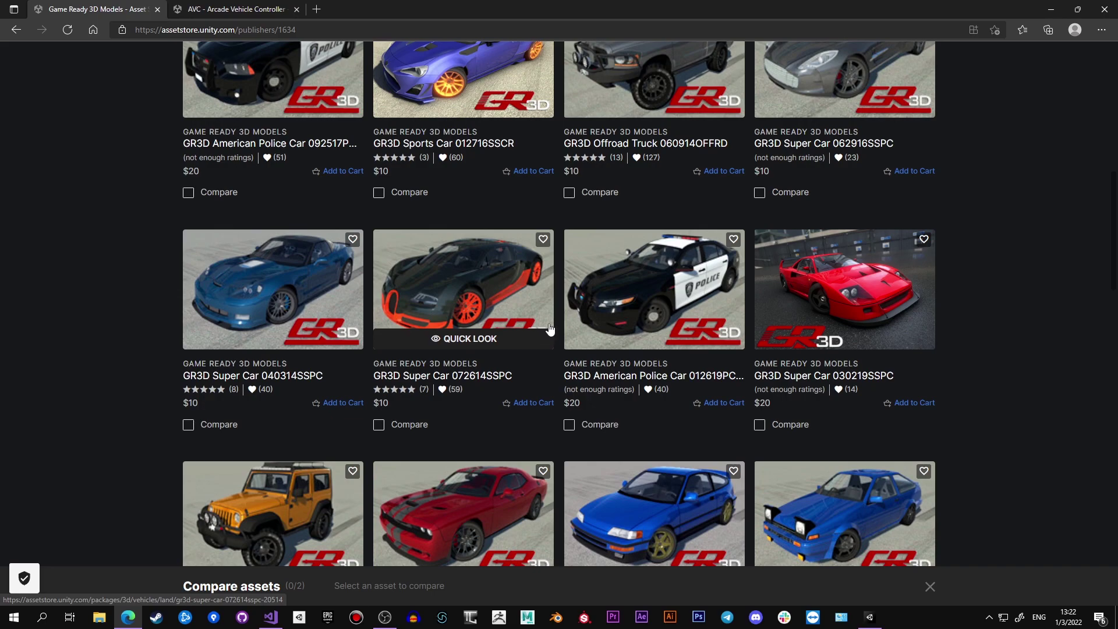
scroll(550, 329, down, 5)
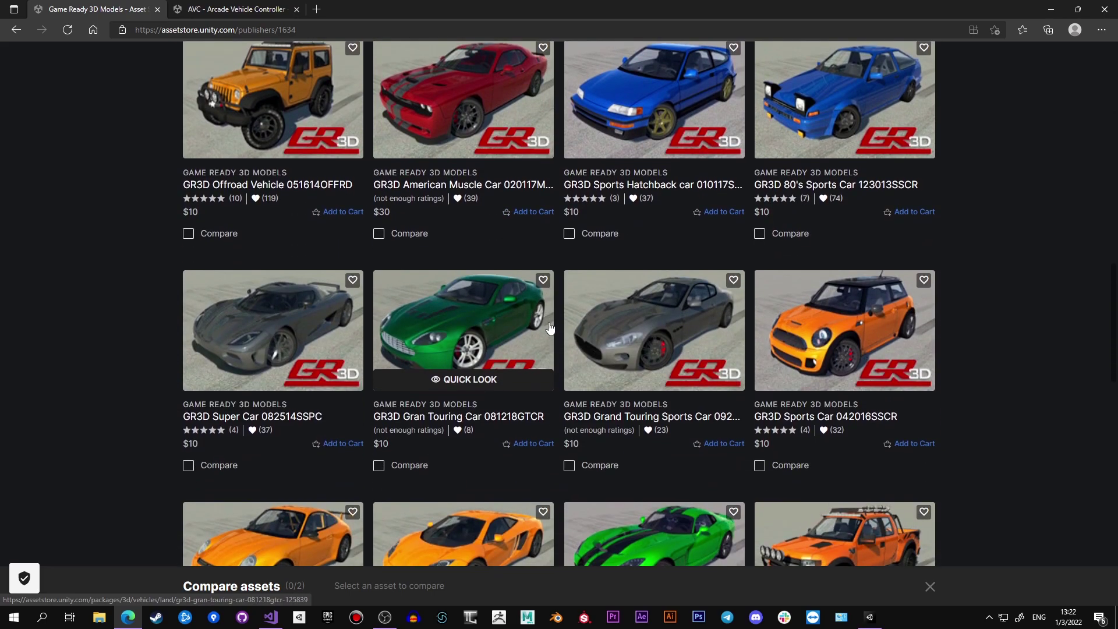
scroll(550, 328, down, 3)
scroll(550, 328, down, 6)
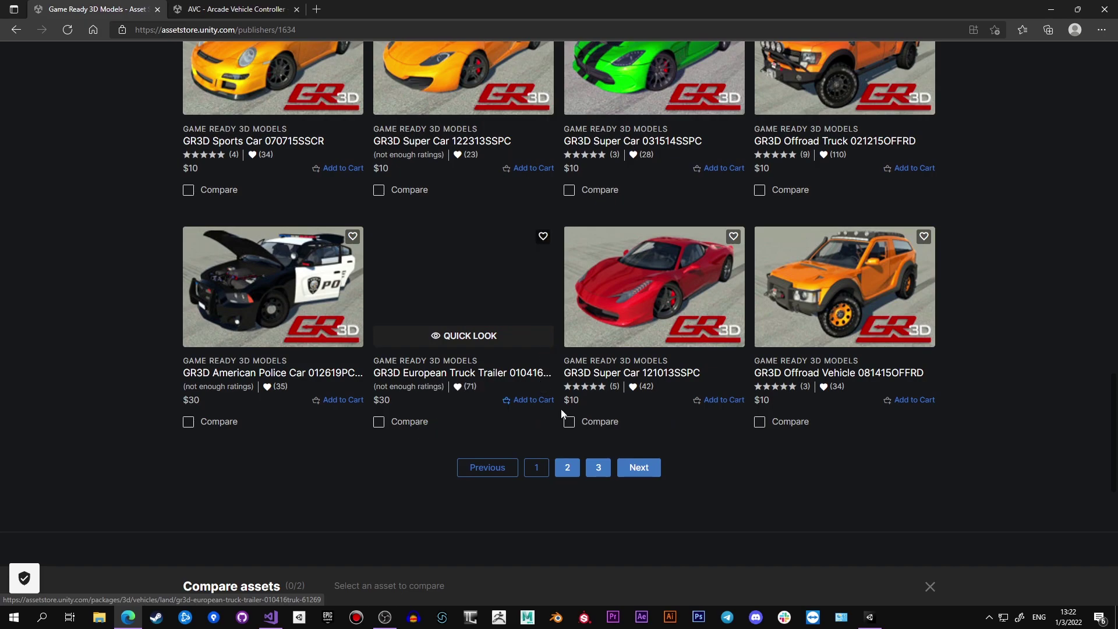
Look up the Cinemachine package in the Unity Registry of Unity's Package Manager, and close the Package Manager
mouse_move(875, 622)
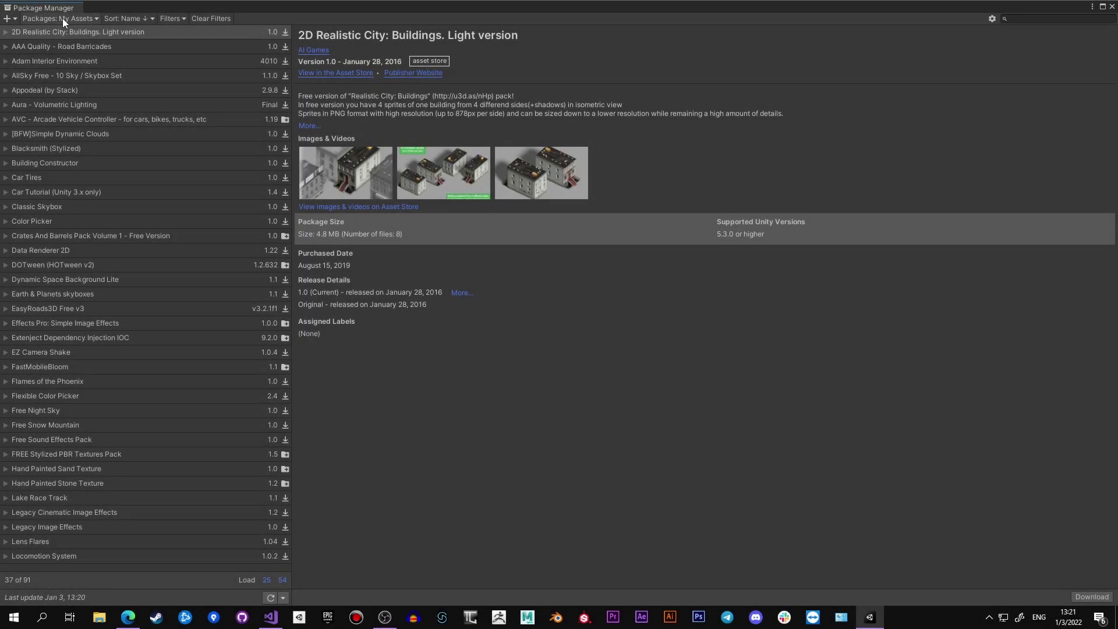
click(63, 19)
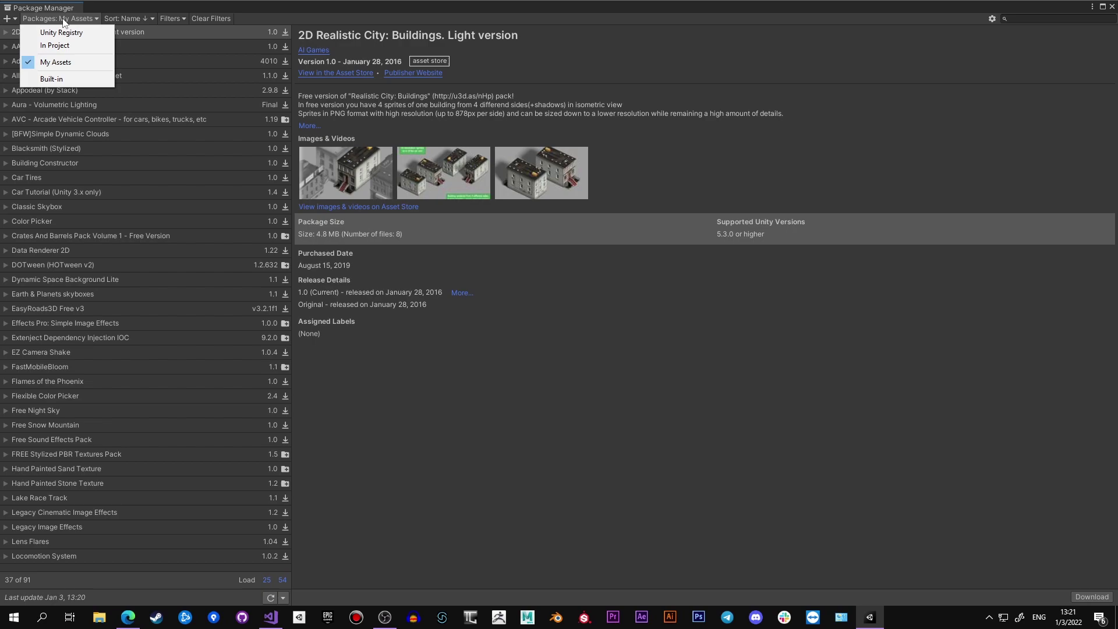
click(60, 33)
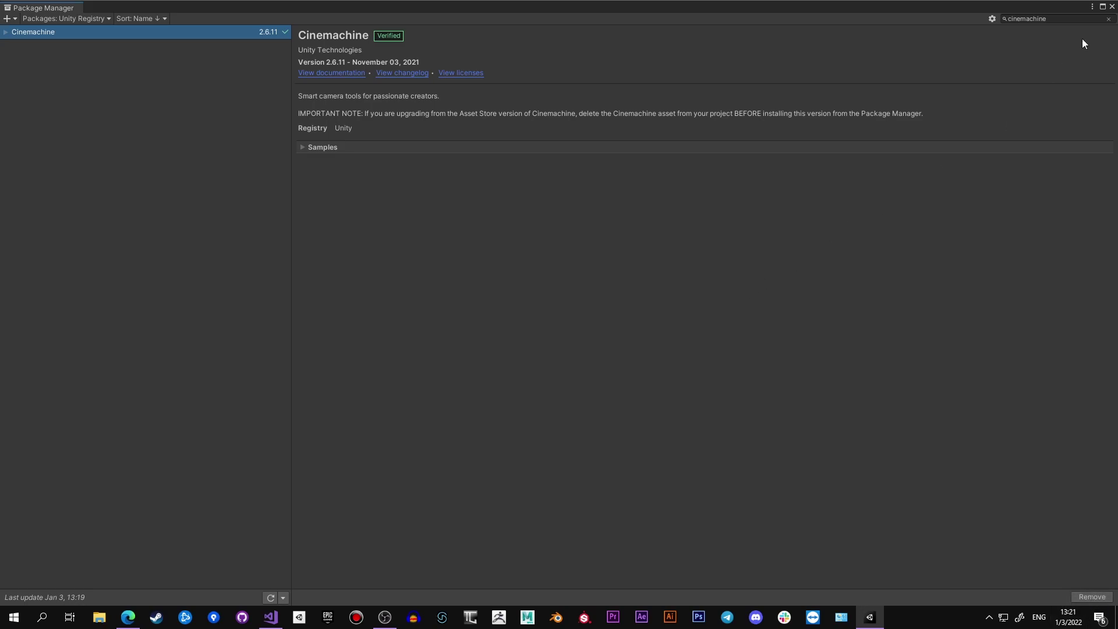
click(1112, 7)
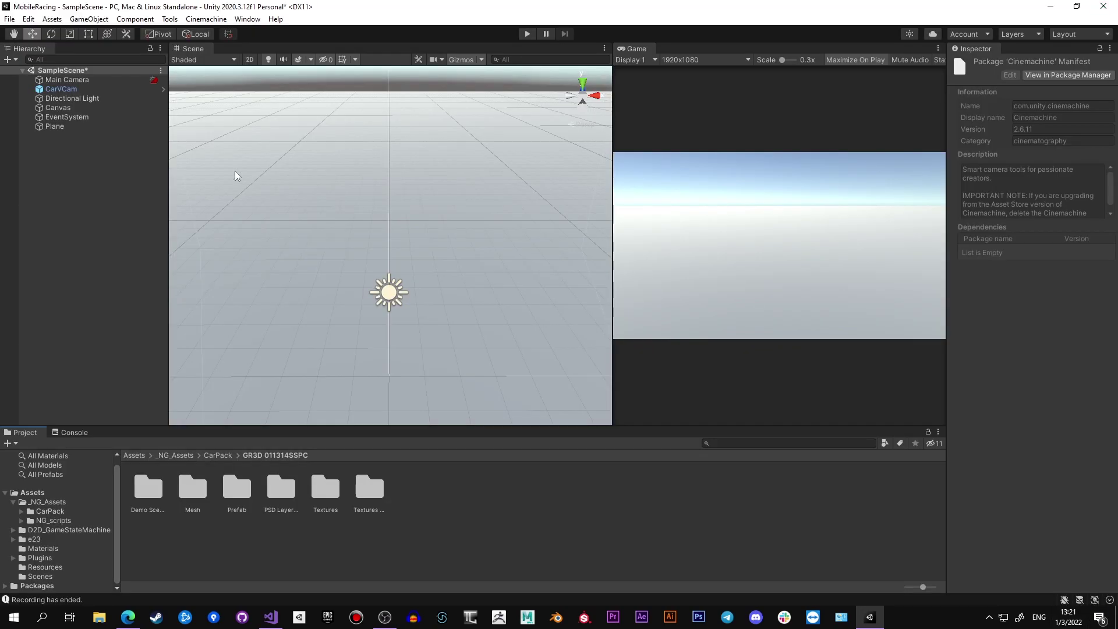
Review the CinemachineBrain component on Main Camera and the CinemachineVirtualCamera targets, Body and Aim settings on CarVCam
click(68, 79)
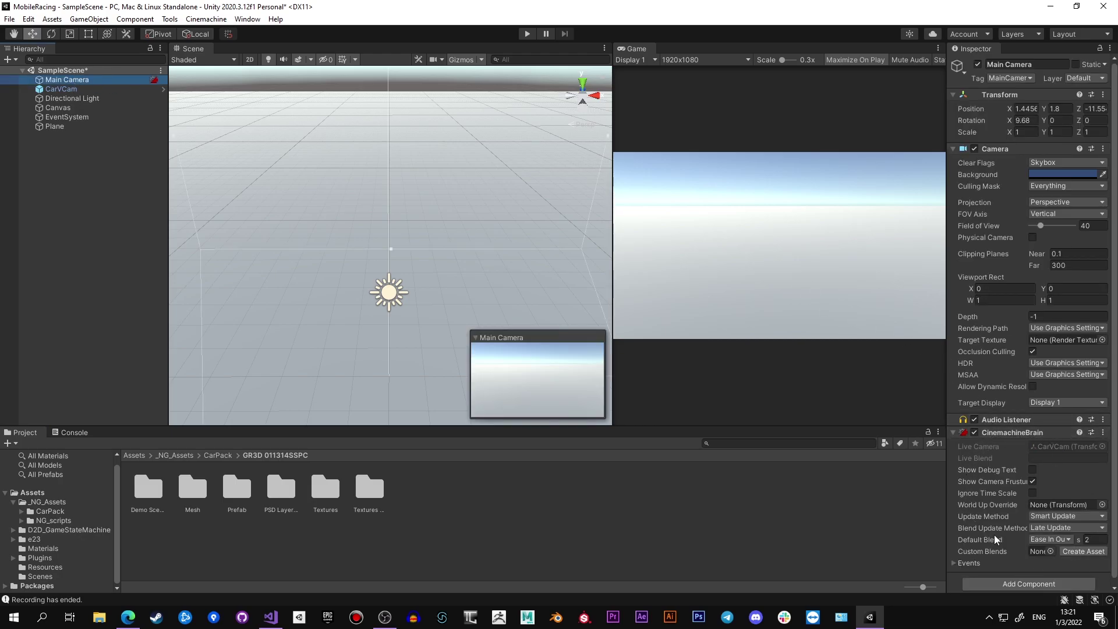
click(67, 90)
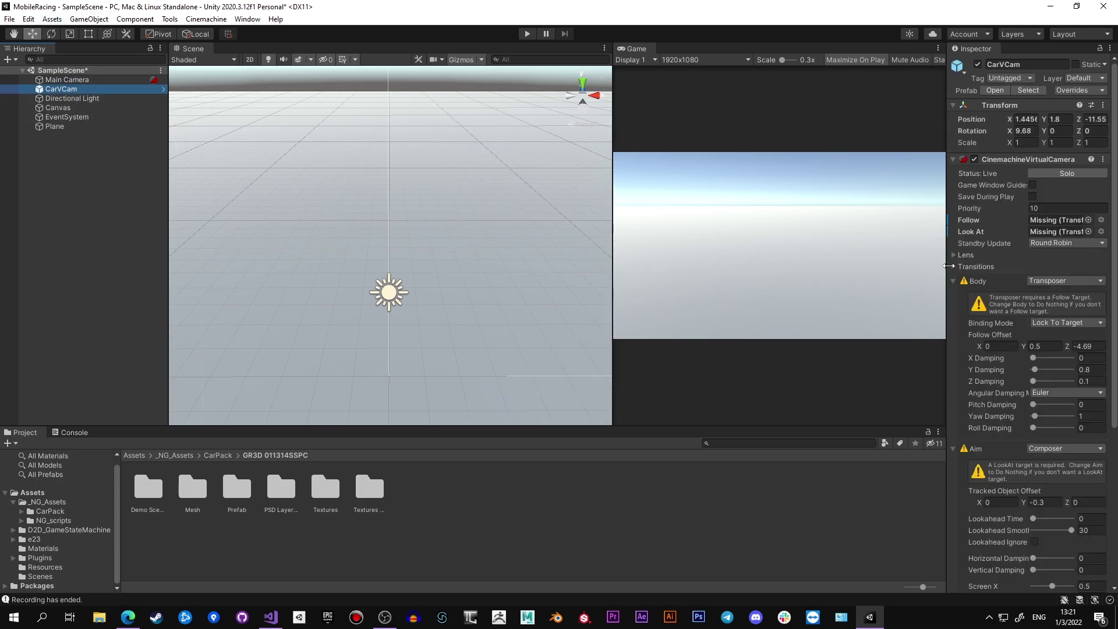
drag(943, 266, 857, 266)
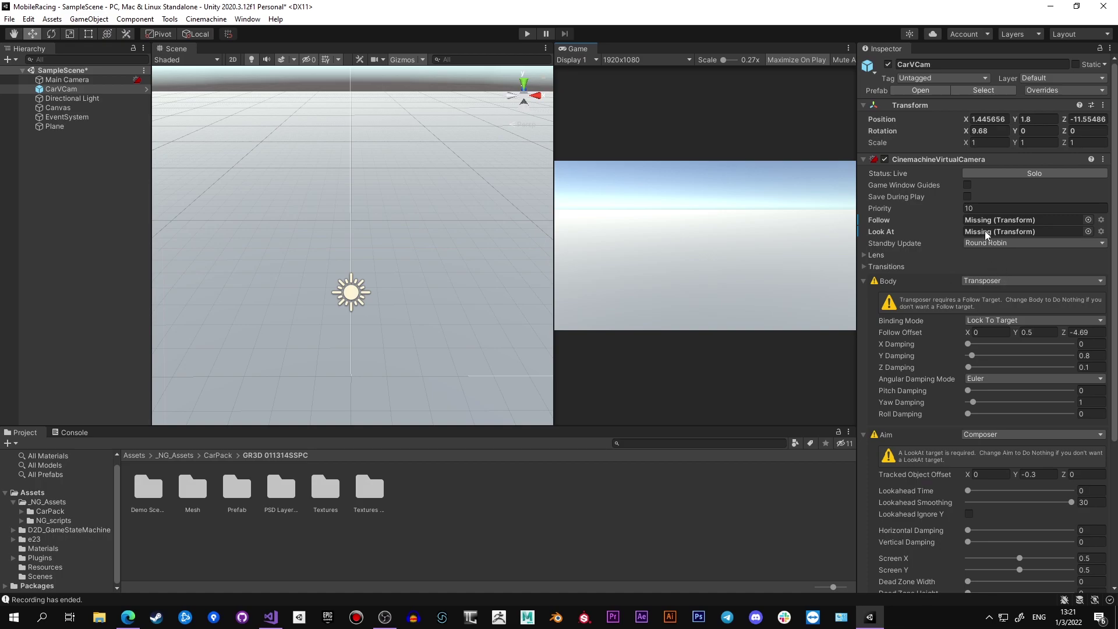
scroll(943, 226, down, 3)
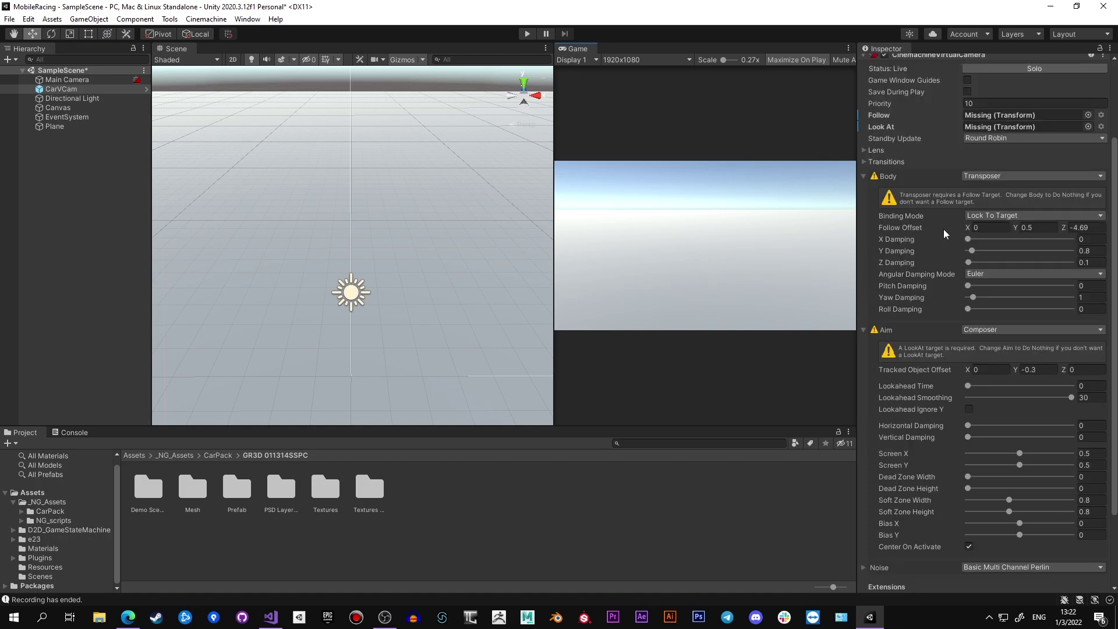
scroll(967, 111, up, 2)
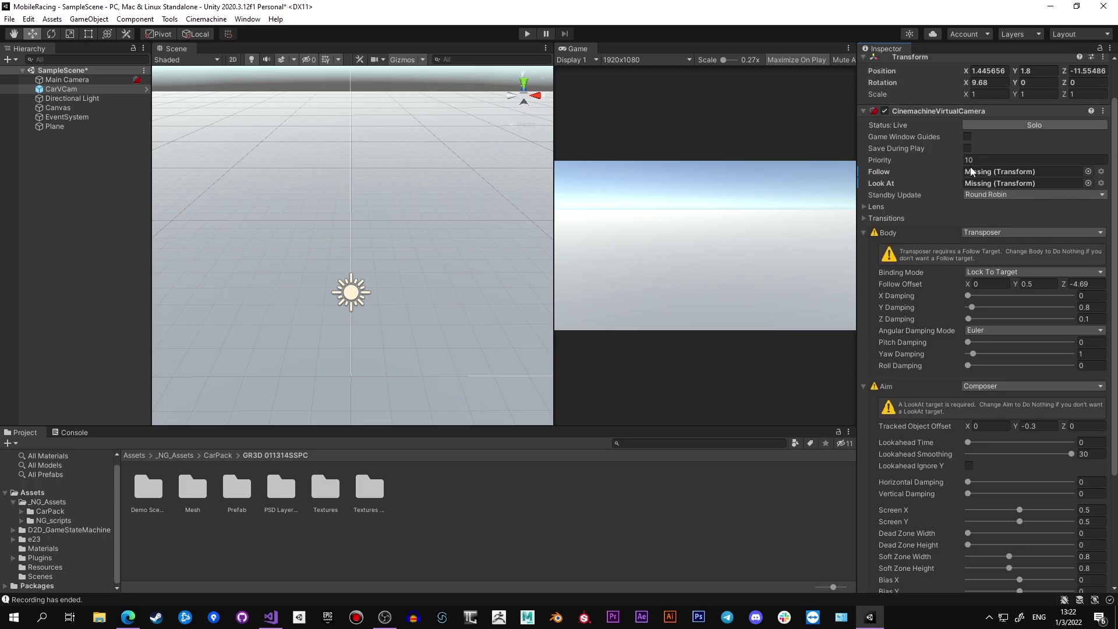
Add the Car prefab from e23/ArcadeVehicleController/Examples/VehiclePrefabs to the scene and raise it to about Y 0.75
click(12, 541)
click(21, 549)
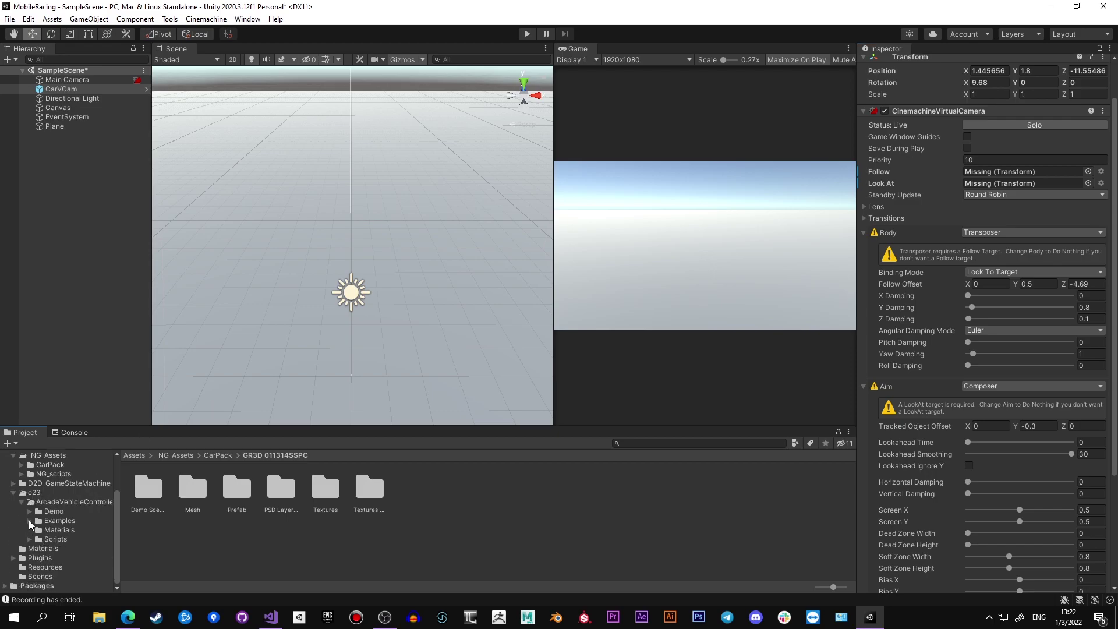
click(85, 549)
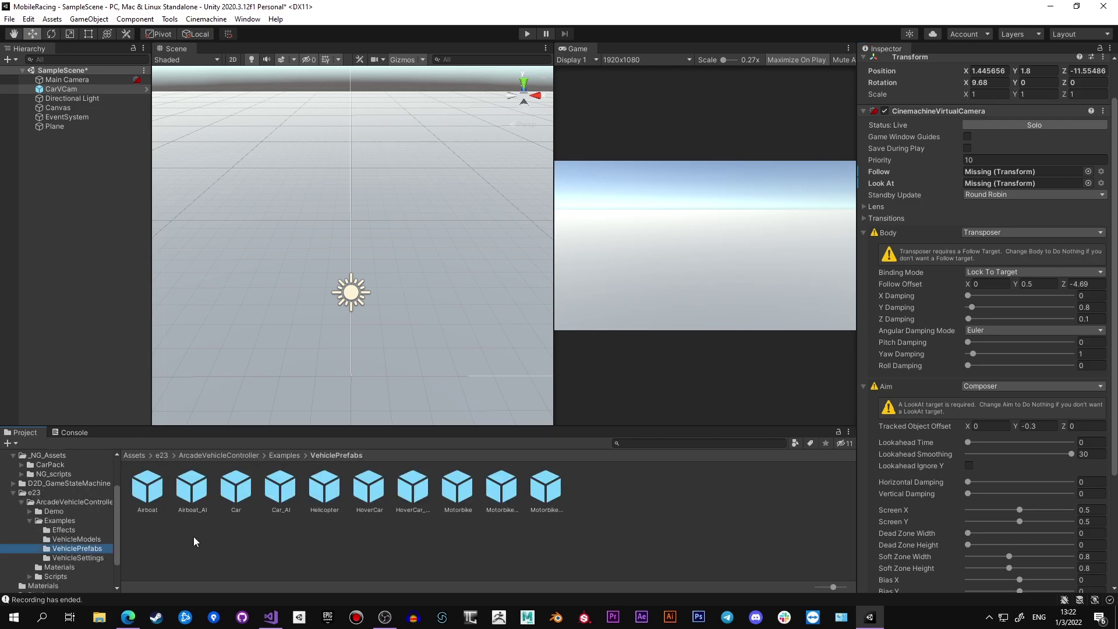
click(243, 492)
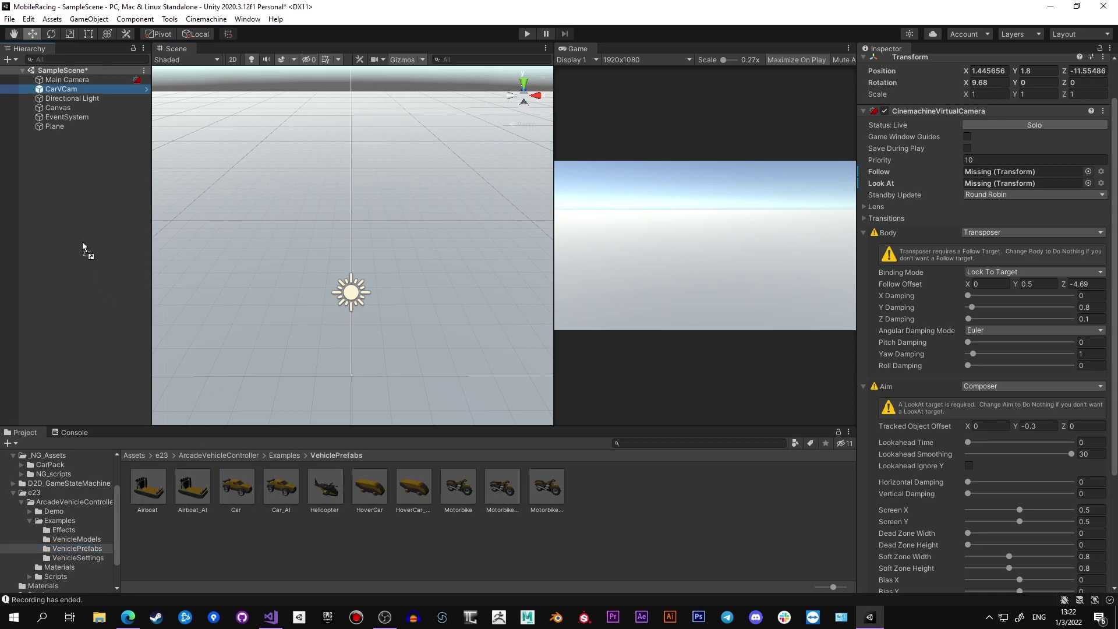
drag(82, 240, 82, 240)
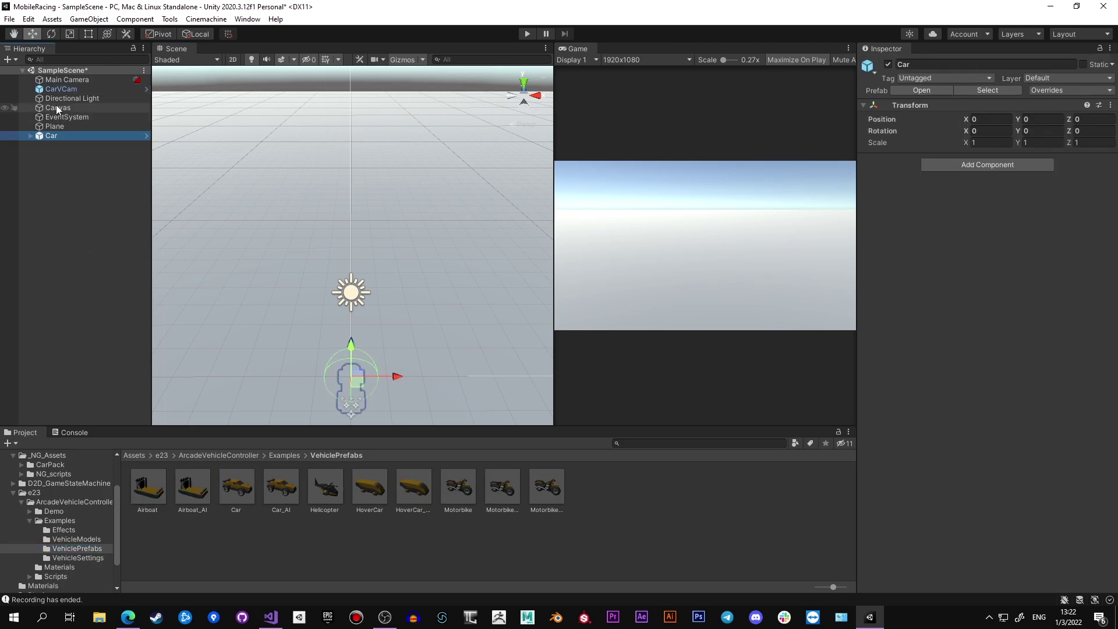
alt+drag(372, 354, 573, 259)
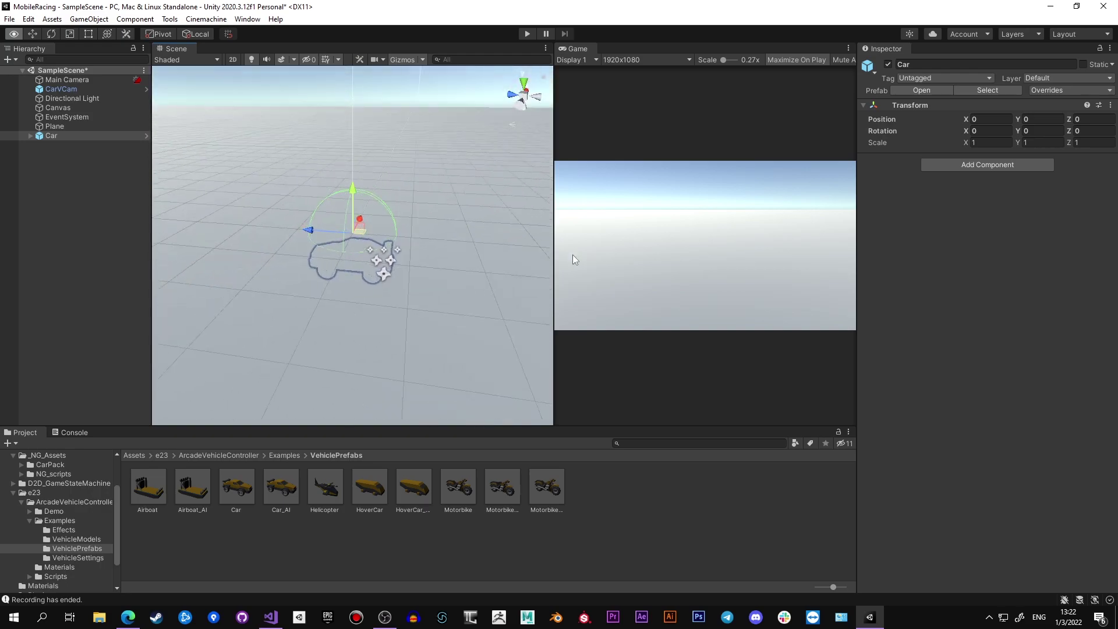
drag(354, 191, 357, 164)
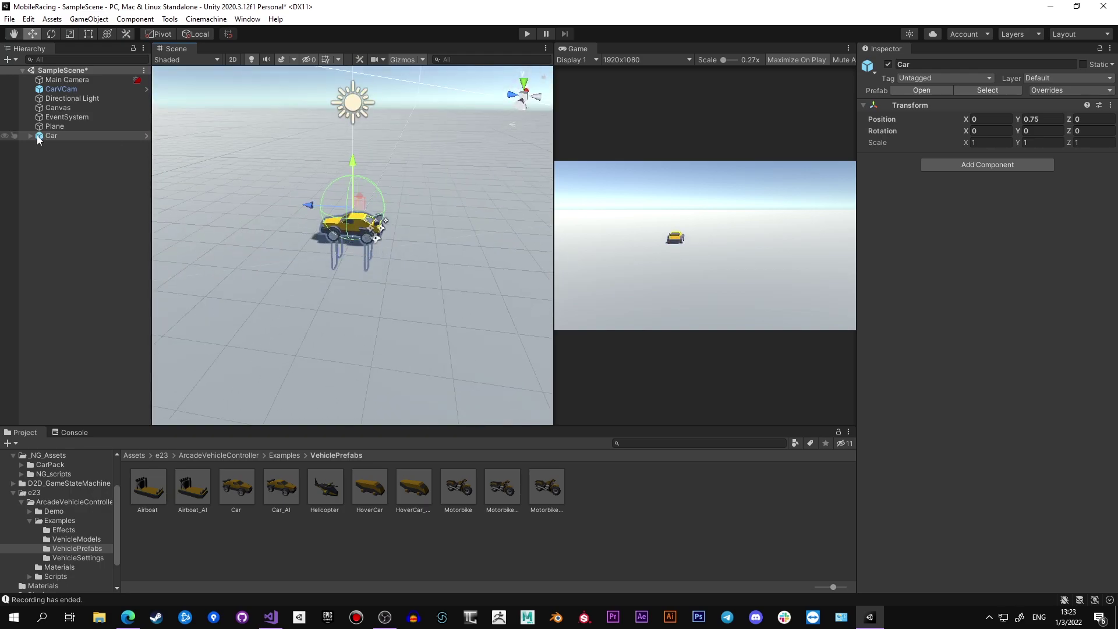
Assign the Car's Vehicle child object as both the Follow and Look At target of CarVCam
click(74, 151)
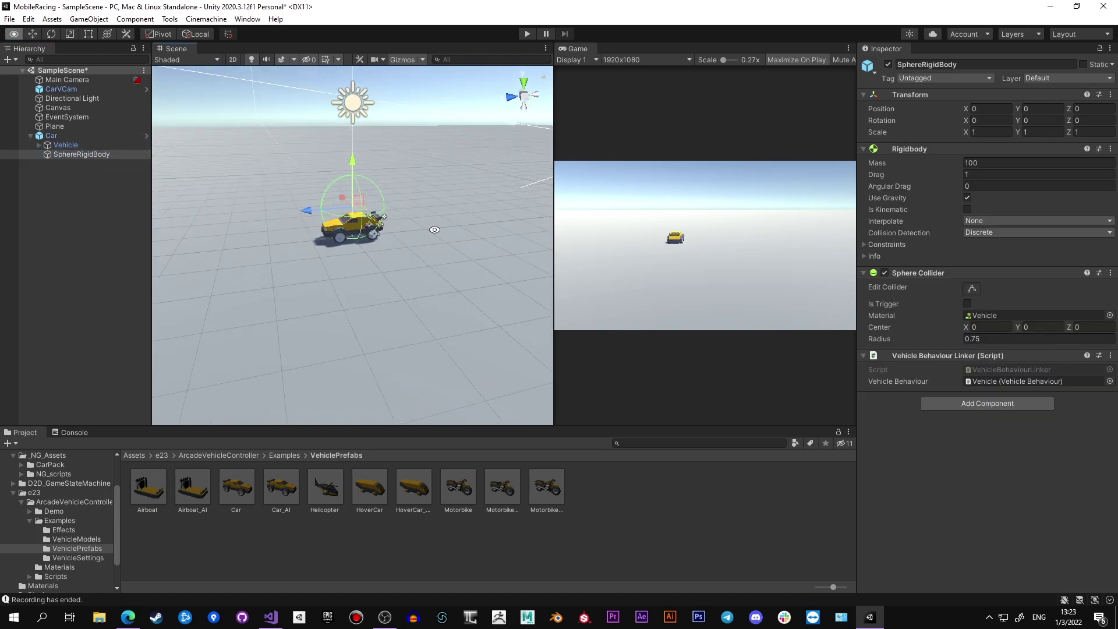
click(85, 146)
click(47, 89)
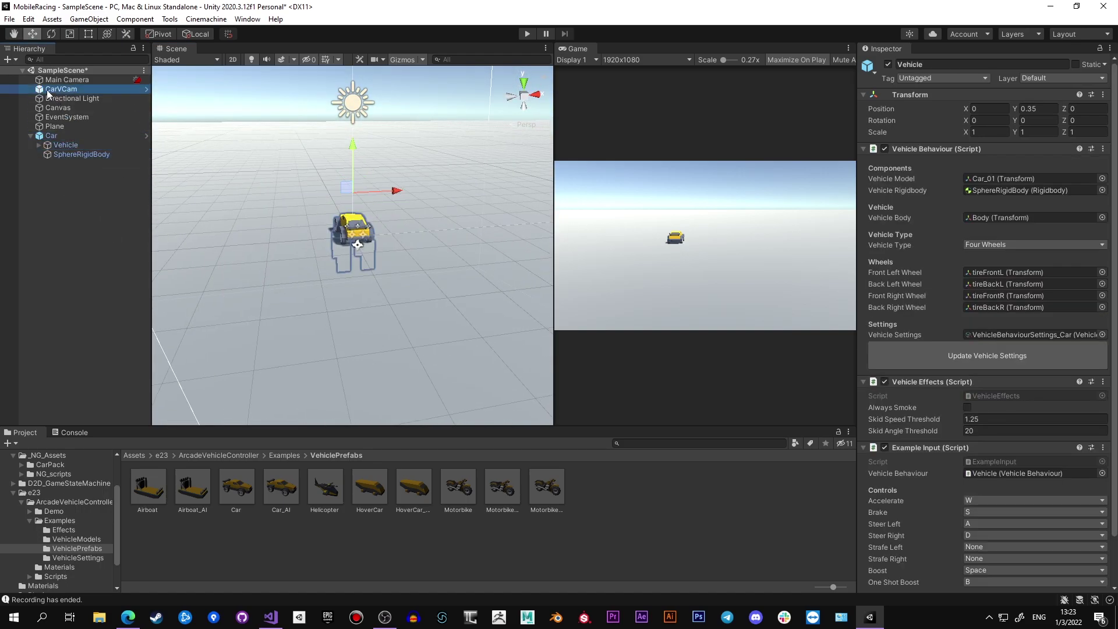
drag(135, 143, 1027, 232)
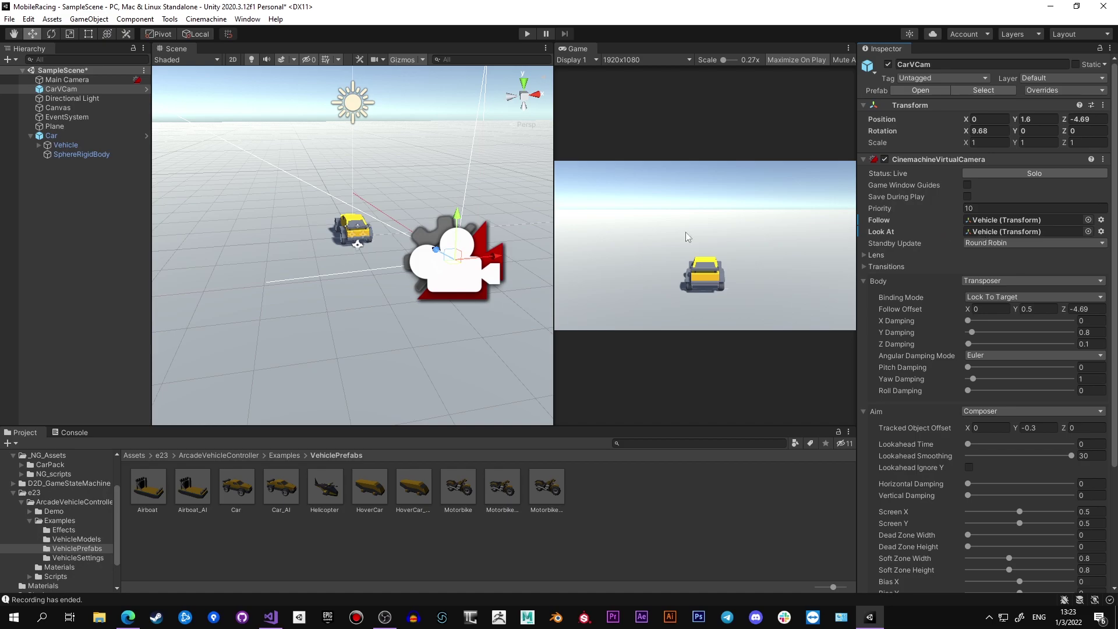
Locate the VehicleBehaviourSettings_Car asset used by Vehicle and examine its driving parameters and Ground Mask options
click(1006, 336)
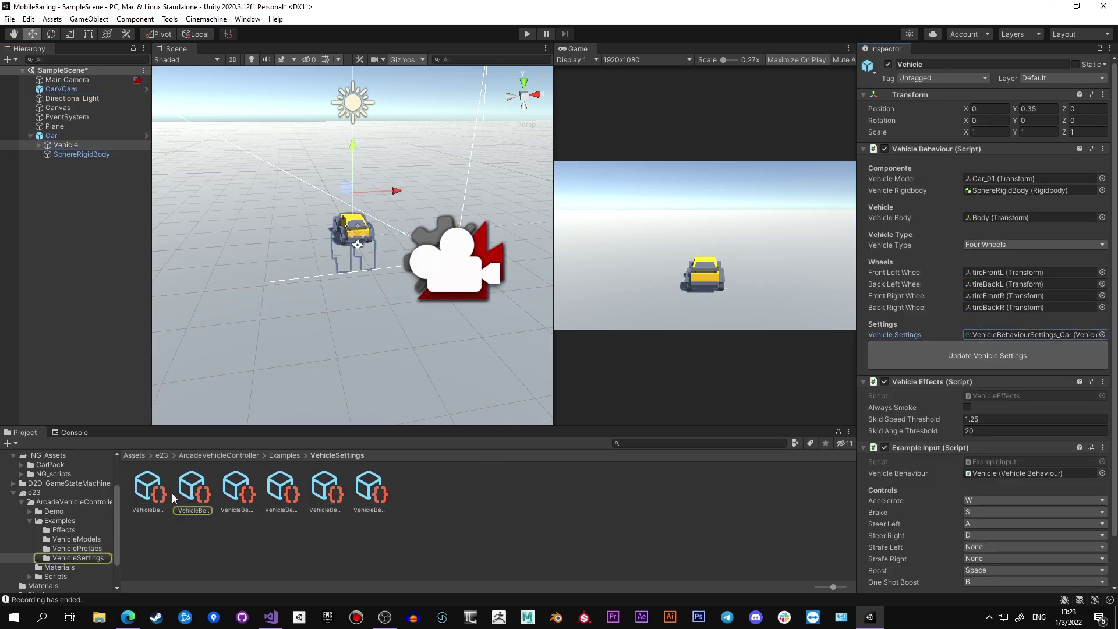
click(192, 489)
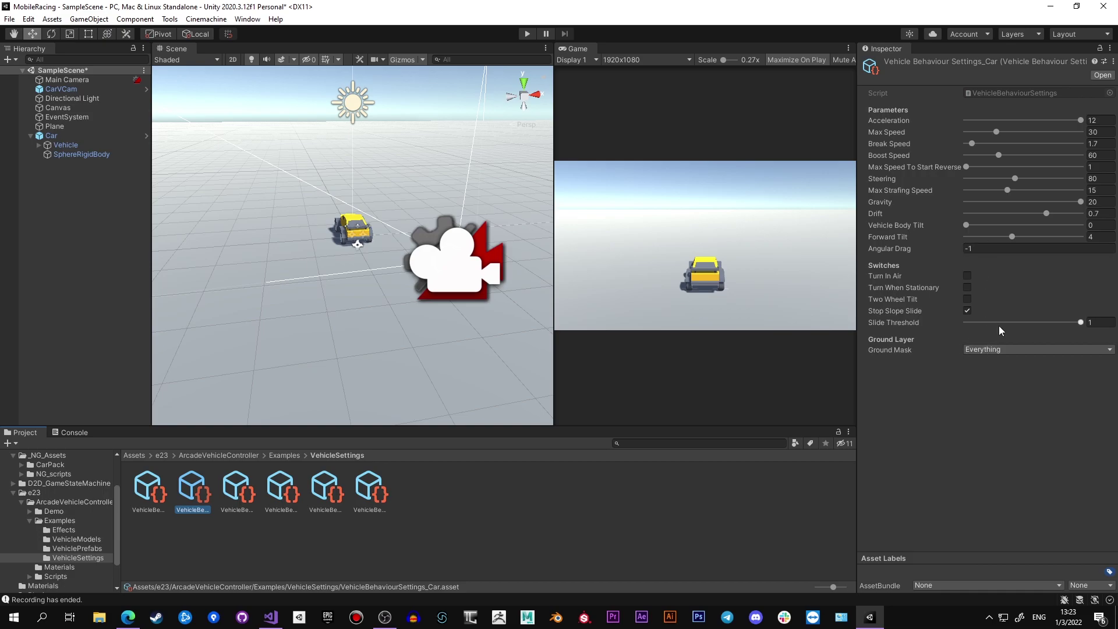
click(991, 349)
click(1005, 349)
click(1001, 349)
click(1001, 350)
Run the scene, drive the car forward with turns to check the follow camera, and stop the game
click(527, 33)
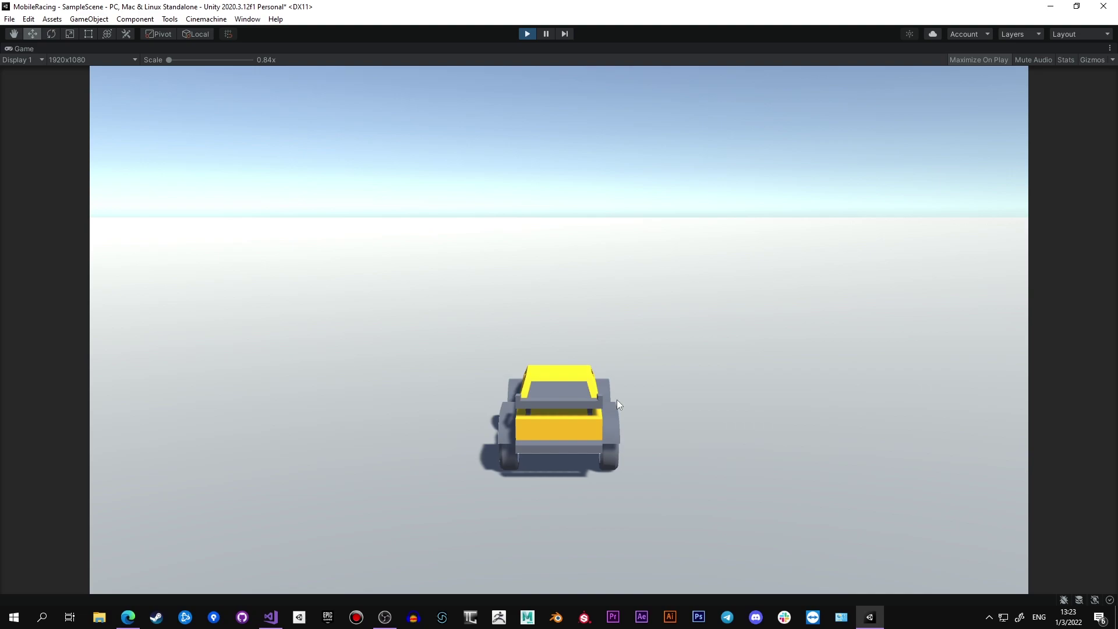
key(w)
key(d)
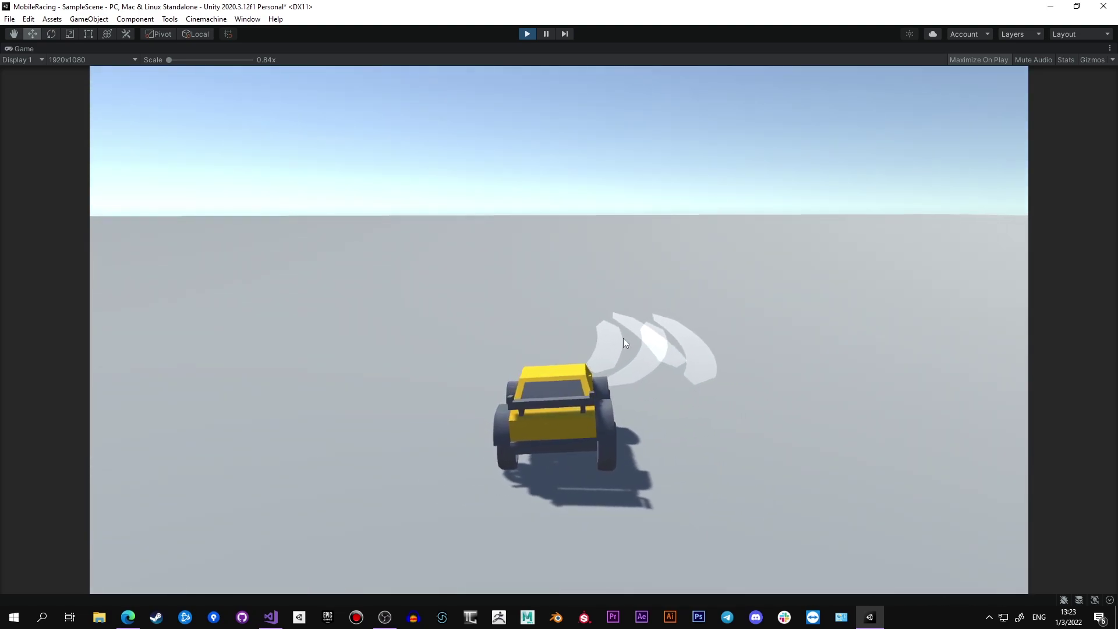
key(w)
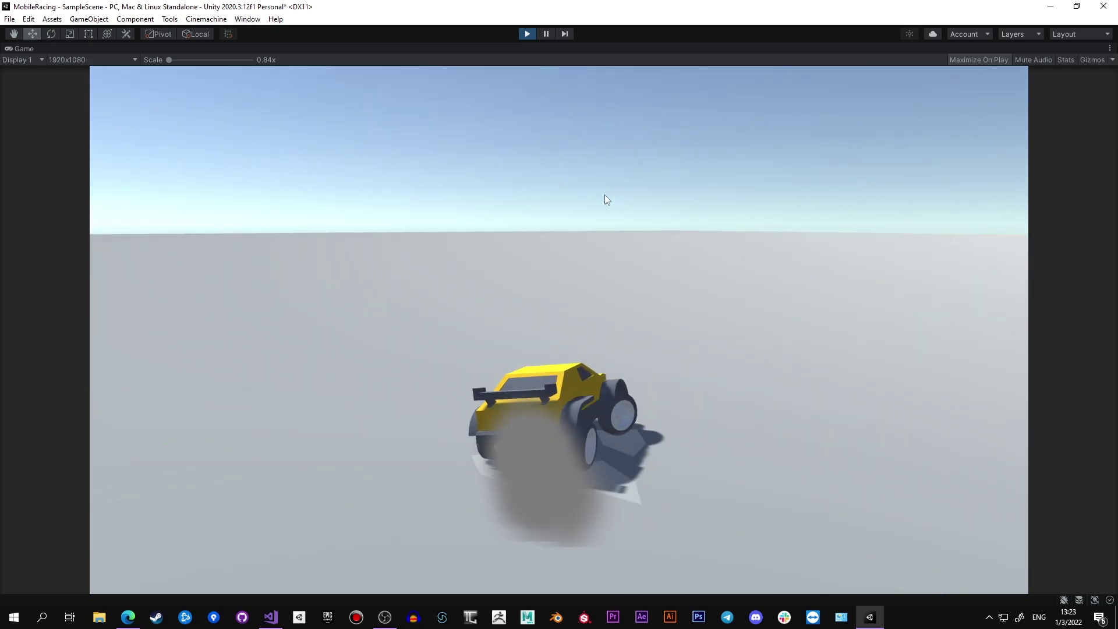
key(ctrl+p)
Set the Update Method of the CinemachineBrain on Main Camera to Fixed Update
click(67, 89)
key(Up)
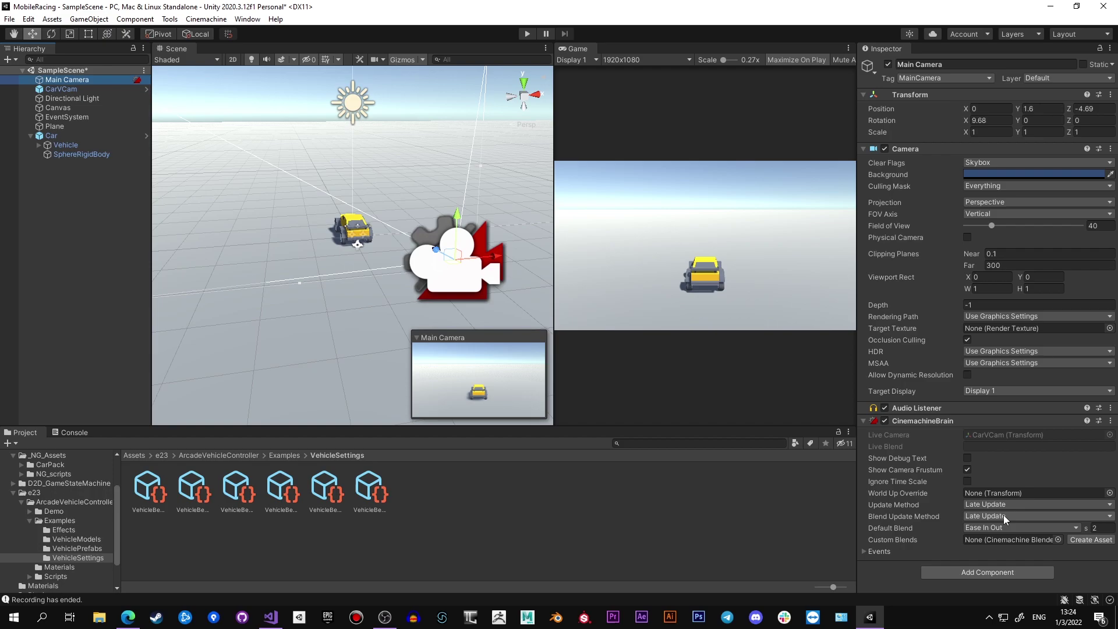
click(1004, 504)
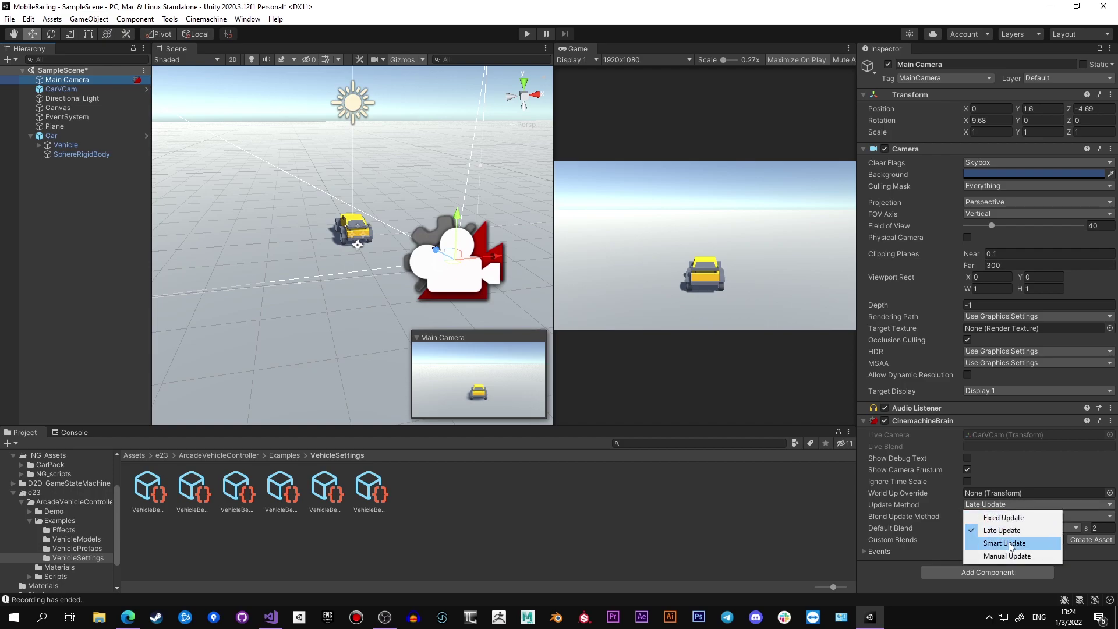
click(1000, 518)
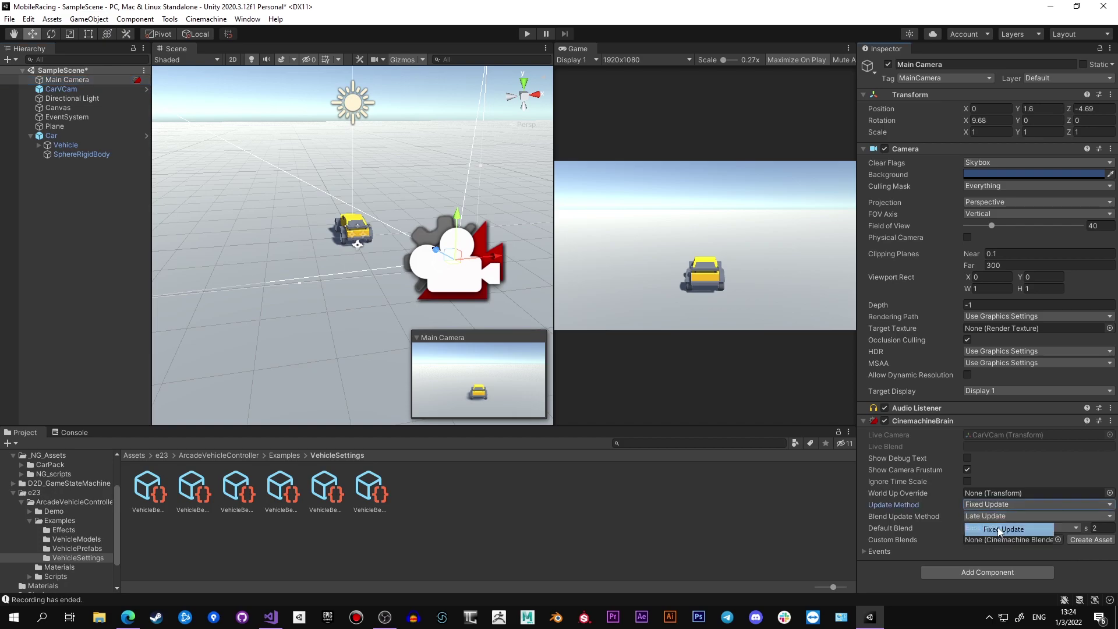
Run the scene again and drive the car through turns and drifts to test the camera's smoothness
click(523, 36)
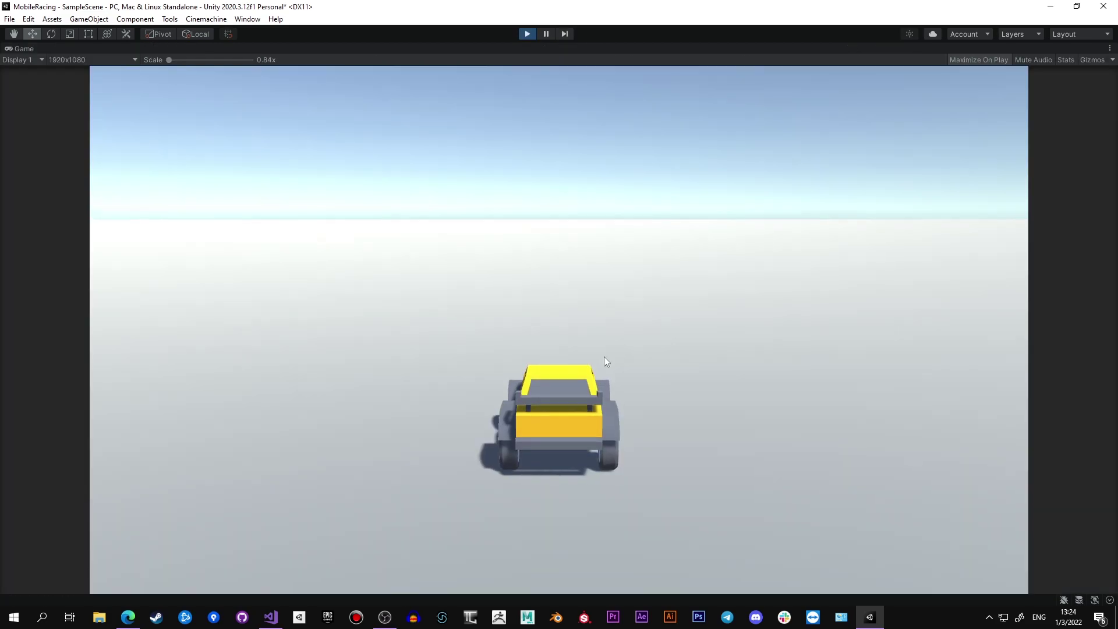
key(w)
key(d)
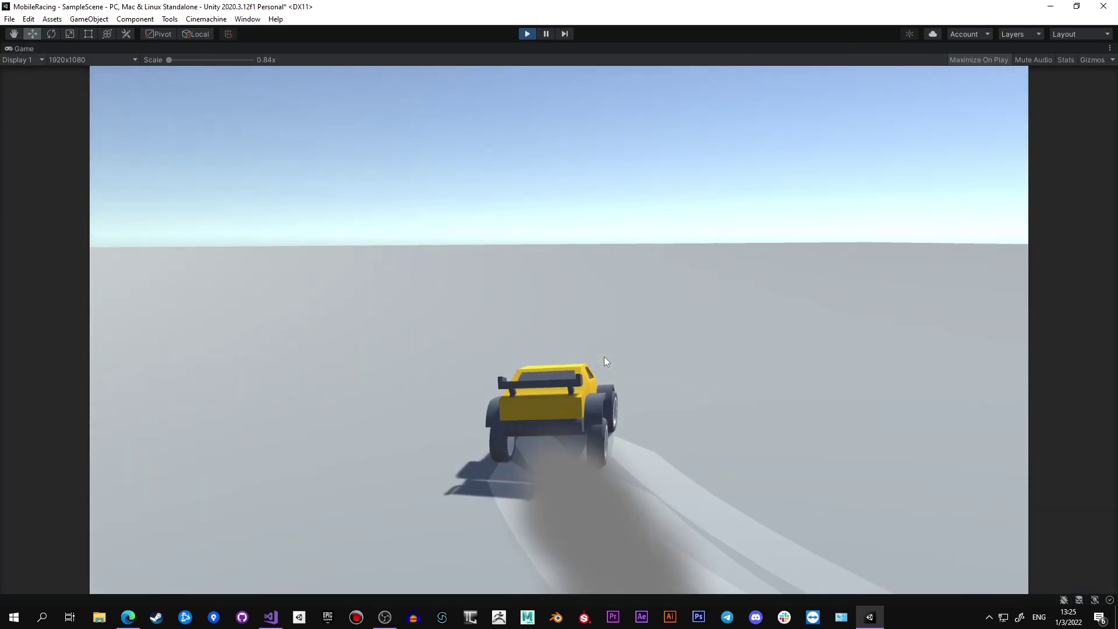
key(w)
key(d)
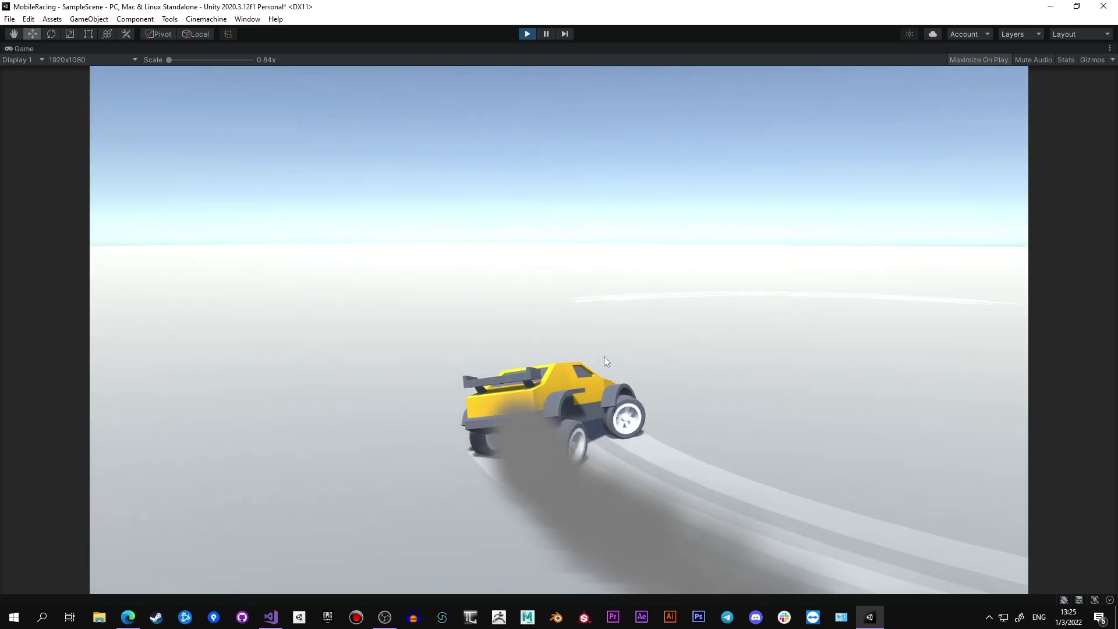
key(w)
key(d)
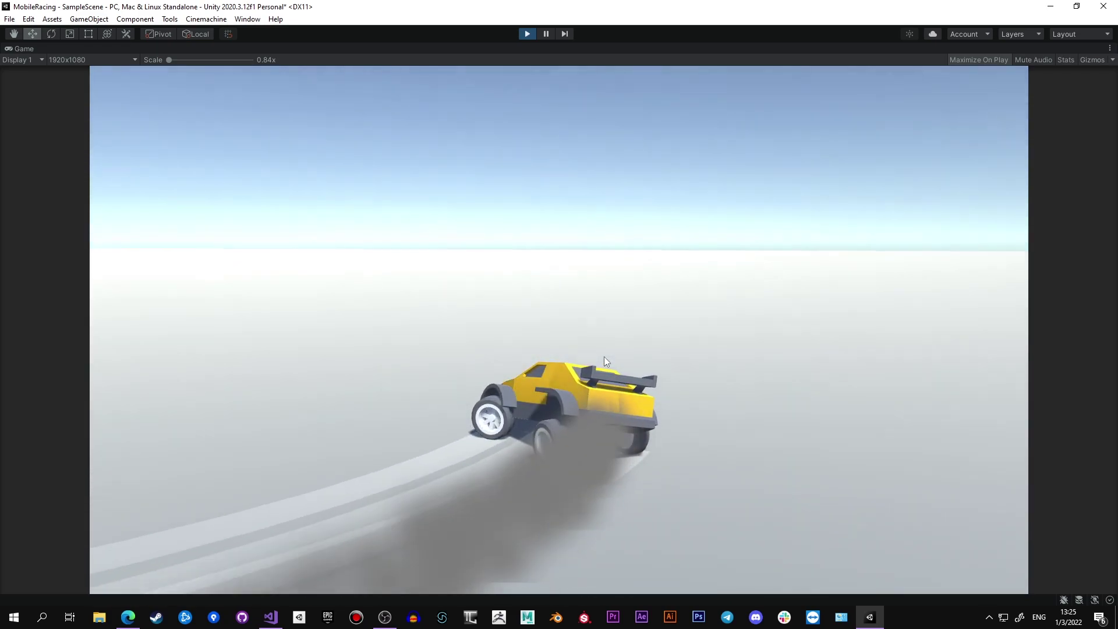
key(d)
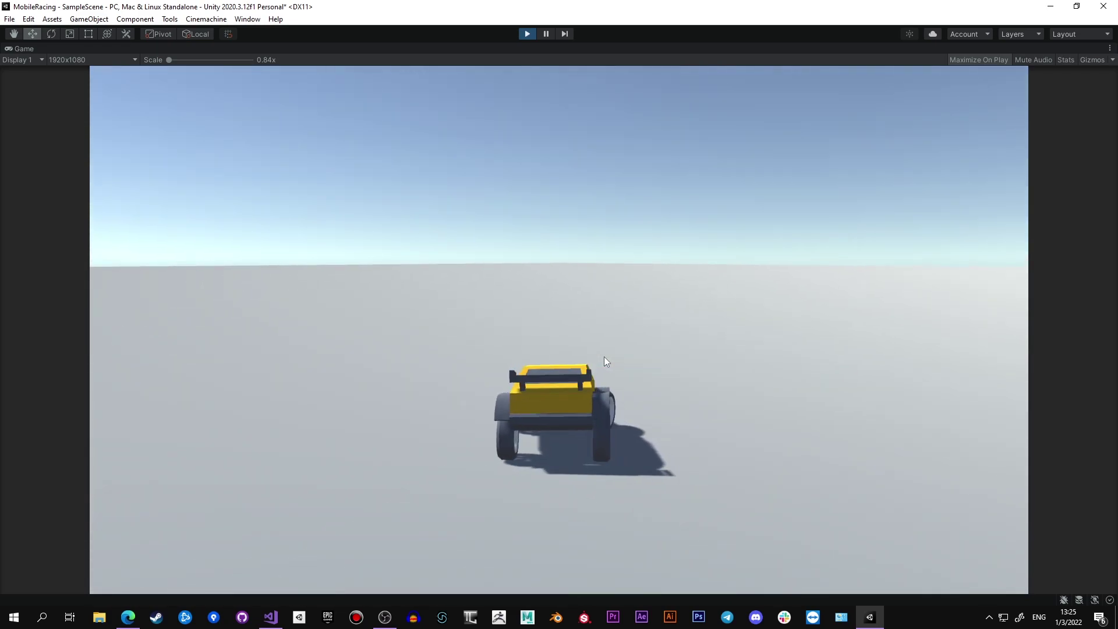
key(w)
key(d)
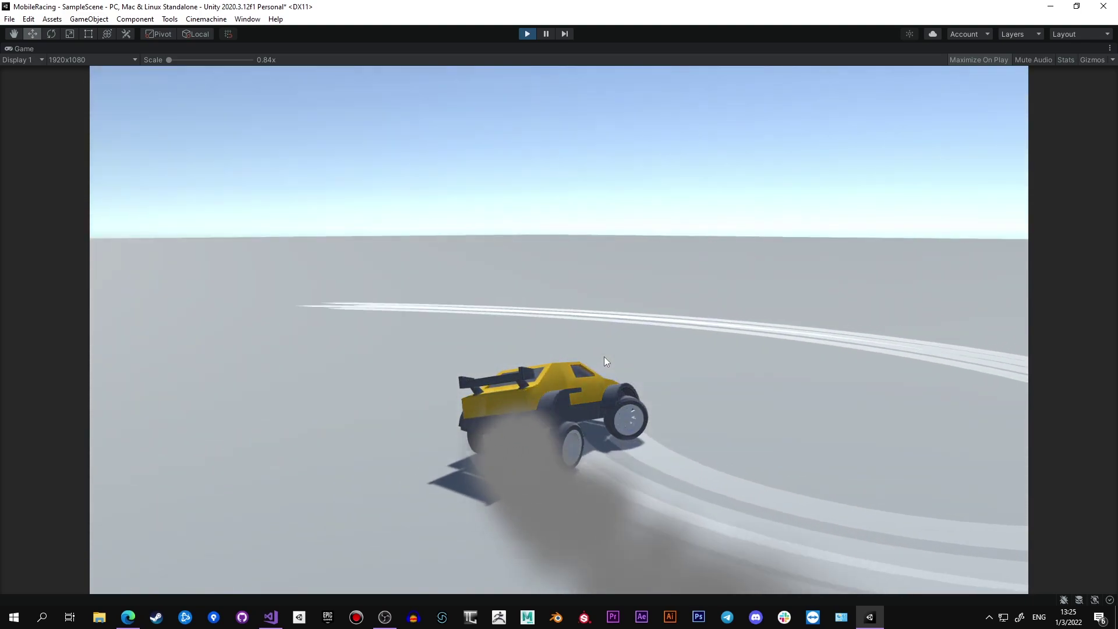
key(w)
key(d)
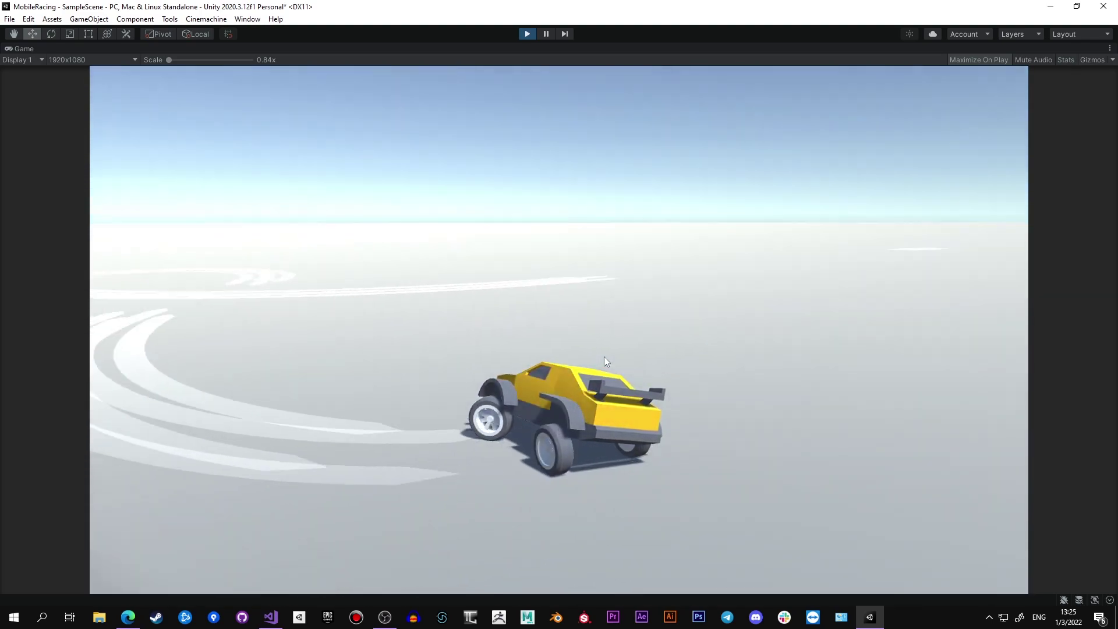
key(d)
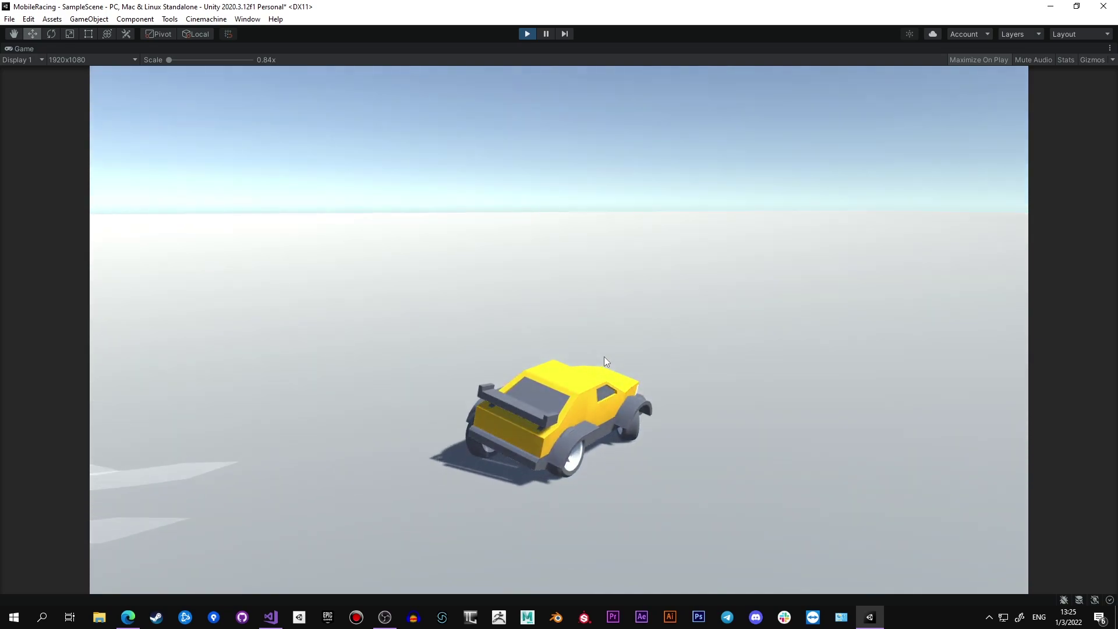
key(a)
key(w)
key(d)
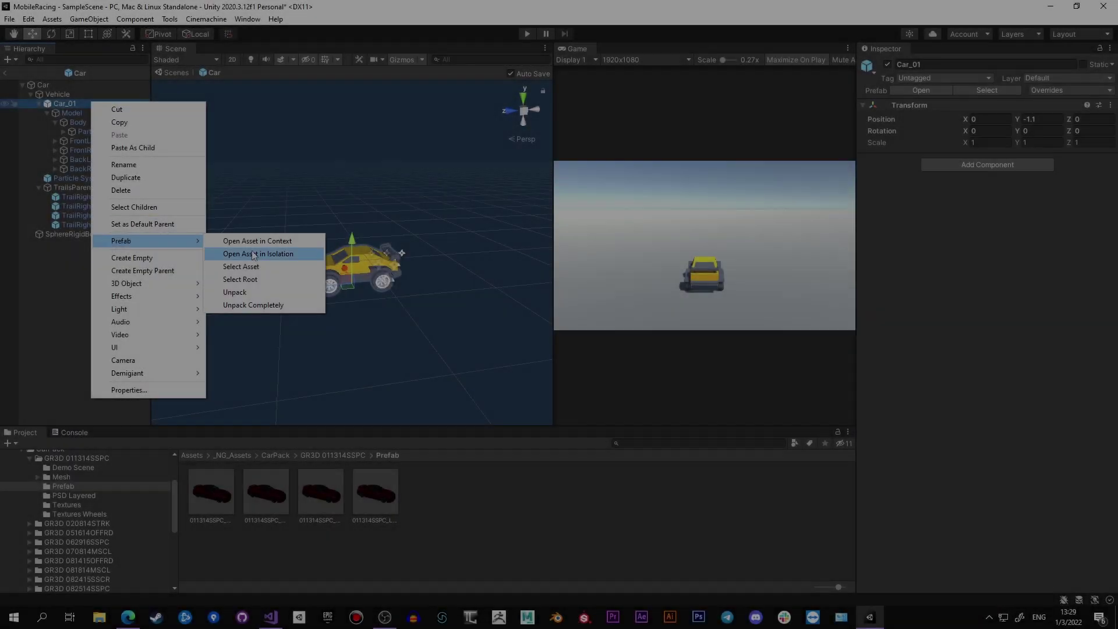
Open the Car_01 model prefab in isolation and unpack the 011314SSPC_LDWheels_NoInterior car inside it
click(254, 254)
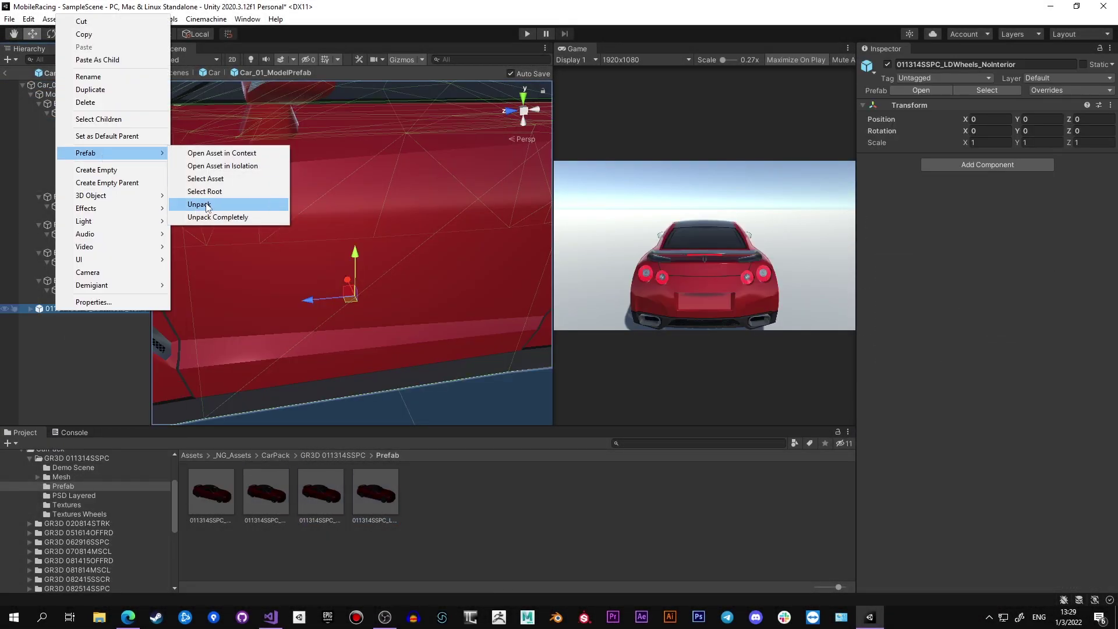
click(239, 207)
click(29, 309)
Parent the red car's body mesh under Body, zero its position and scale it to 0.35 on all axes
drag(59, 318, 96, 122)
drag(96, 123, 63, 103)
click(1037, 109)
text(0)
click(987, 133)
text(.25)
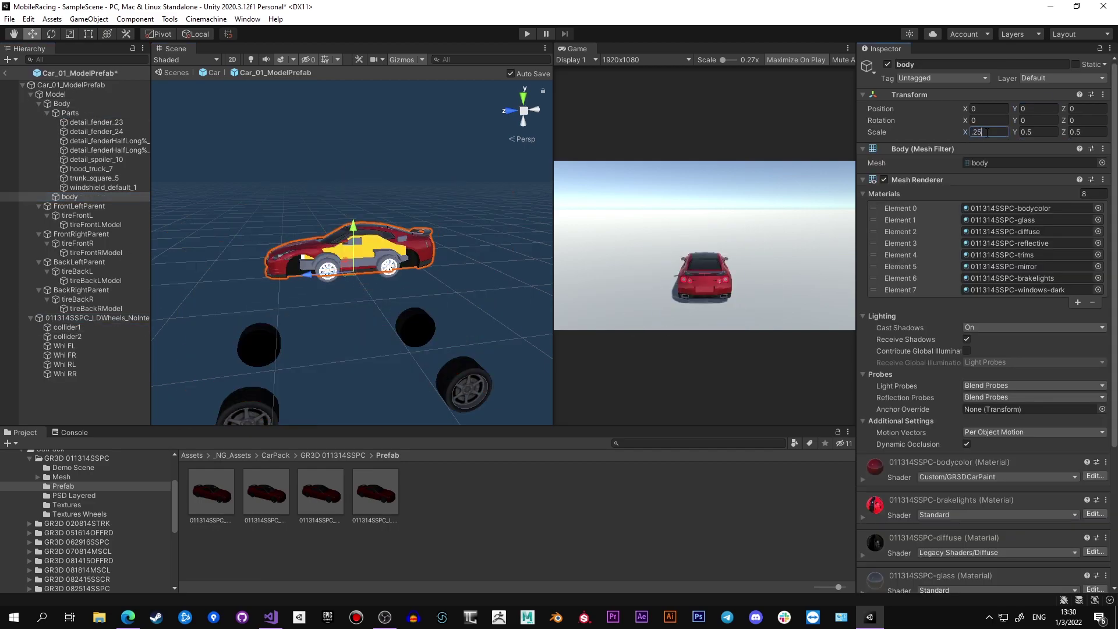
text(35)
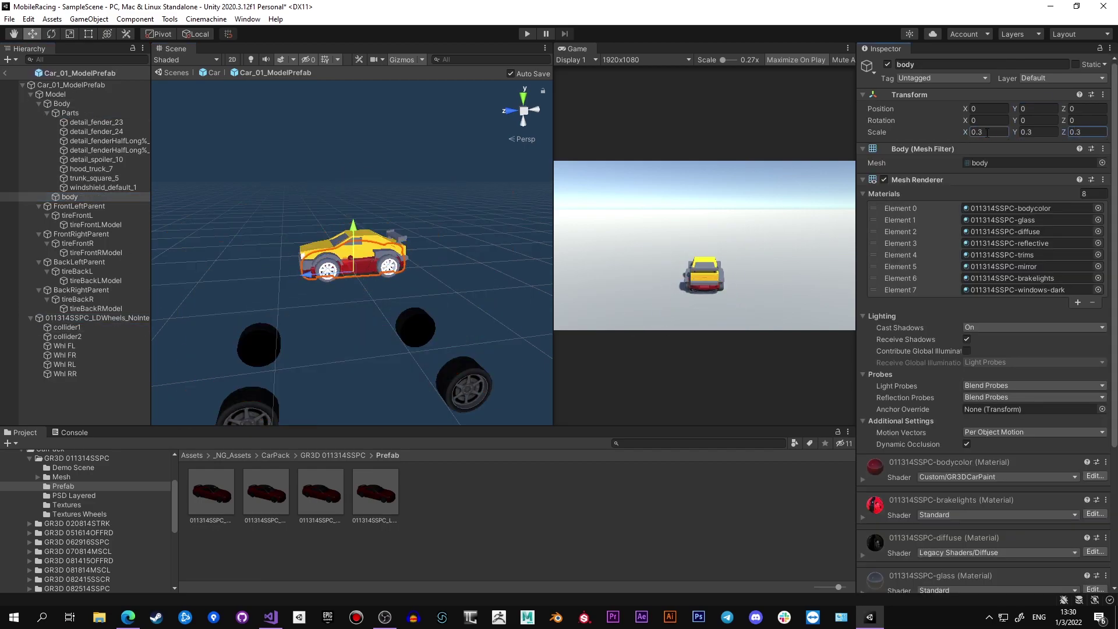
click(986, 133)
Raise the red body mesh slightly to sit properly over the wheels, and delete the original Parts group under Body
alt+drag(303, 192, 225, 192)
drag(355, 227, 361, 232)
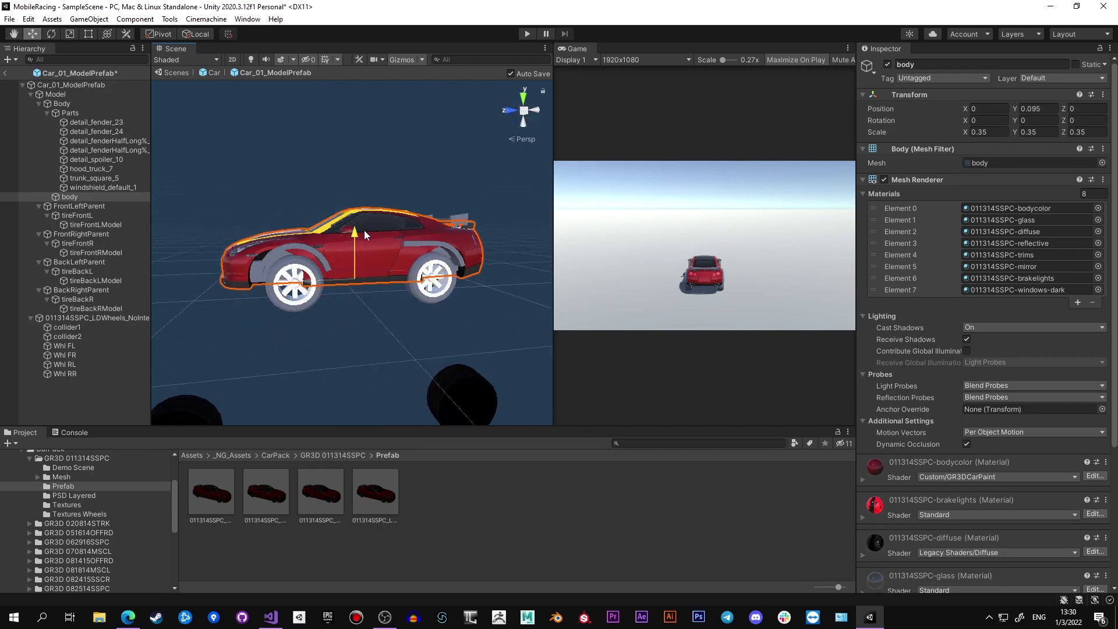
drag(354, 231, 354, 237)
click(69, 113)
key(Delete)
alt+drag(326, 256, 380, 274)
click(39, 103)
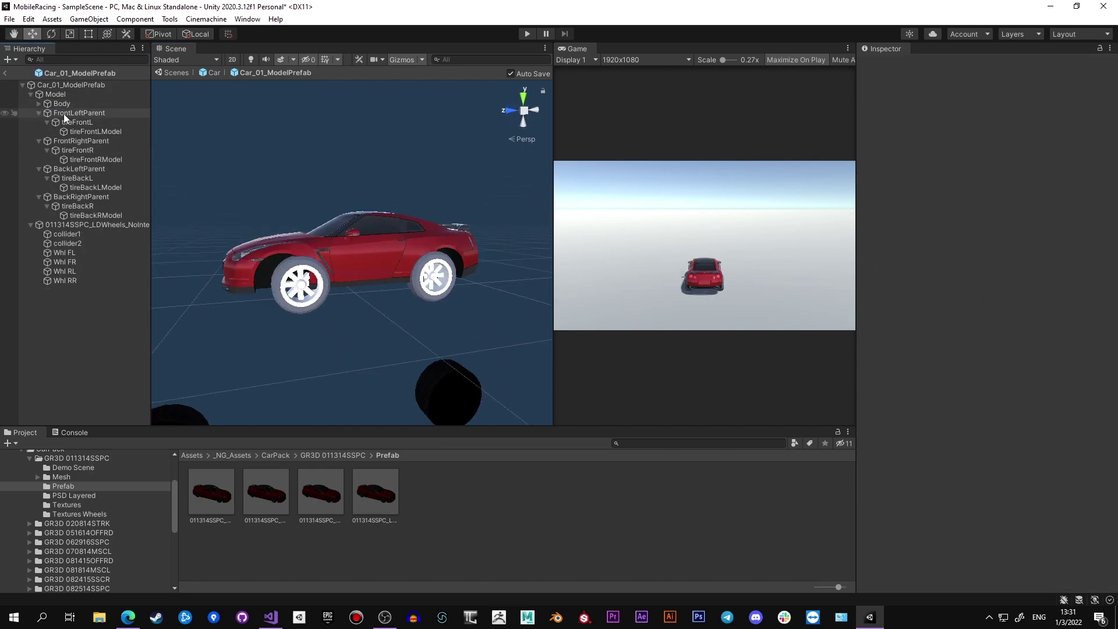
Replace tireFrontLModel with Whl FL under tireFrontL, scaled to 0.35 with zero Y and Z position and about X -0.304
click(95, 132)
alt+drag(326, 262, 407, 271)
alt+drag(407, 271, 332, 267)
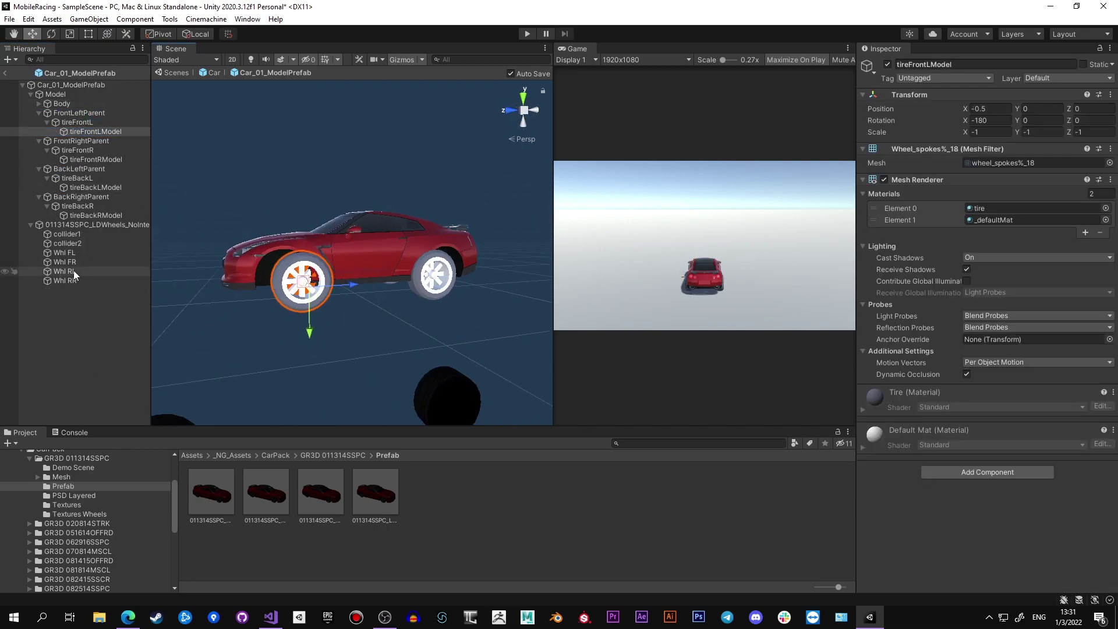
drag(65, 253, 79, 127)
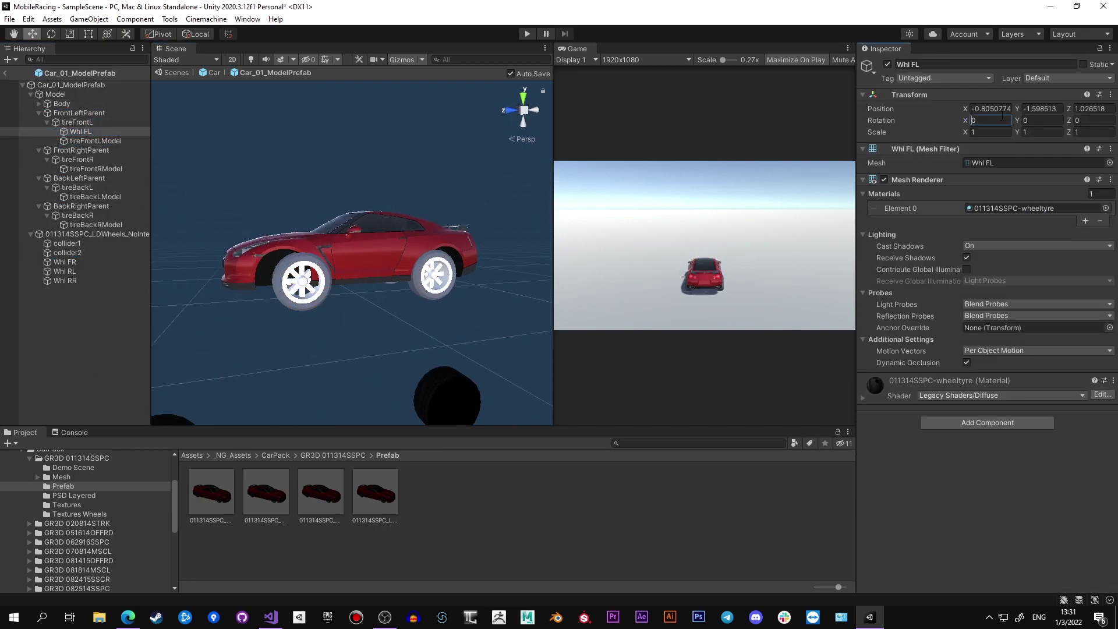
text(0)
alt+drag(279, 273, 350, 285)
drag(352, 286, 372, 286)
alt+drag(361, 286, 309, 283)
text(0.35)
mouse_move(297, 276)
alt+mouse_down()
mouse_move(341, 280)
mouse_move(280, 286)
alt+mouse_up()
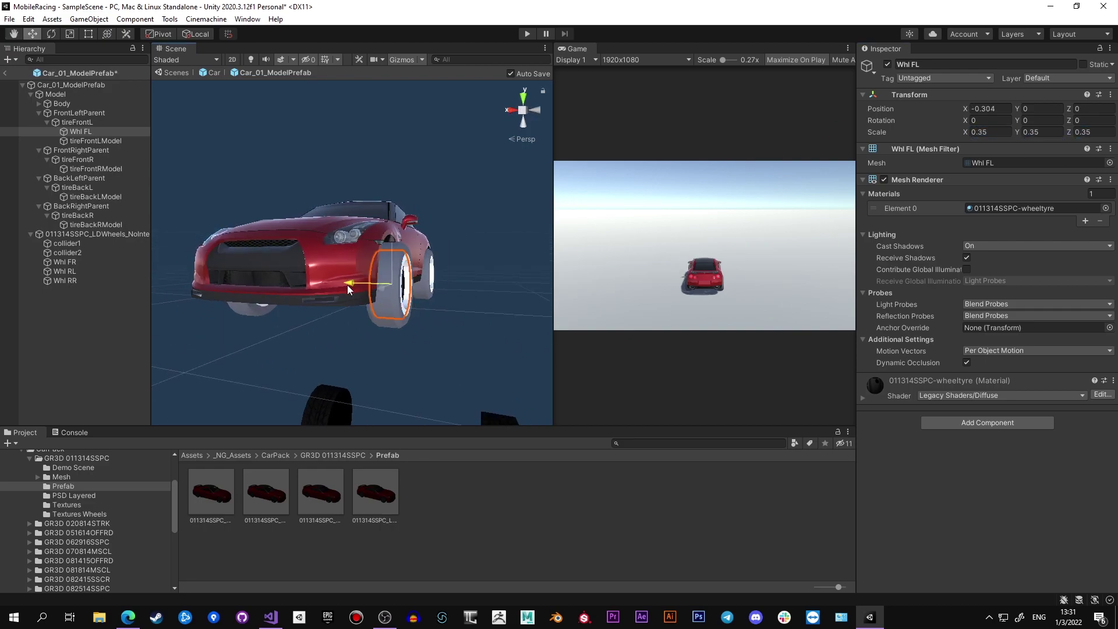
click(96, 140)
key(Delete)
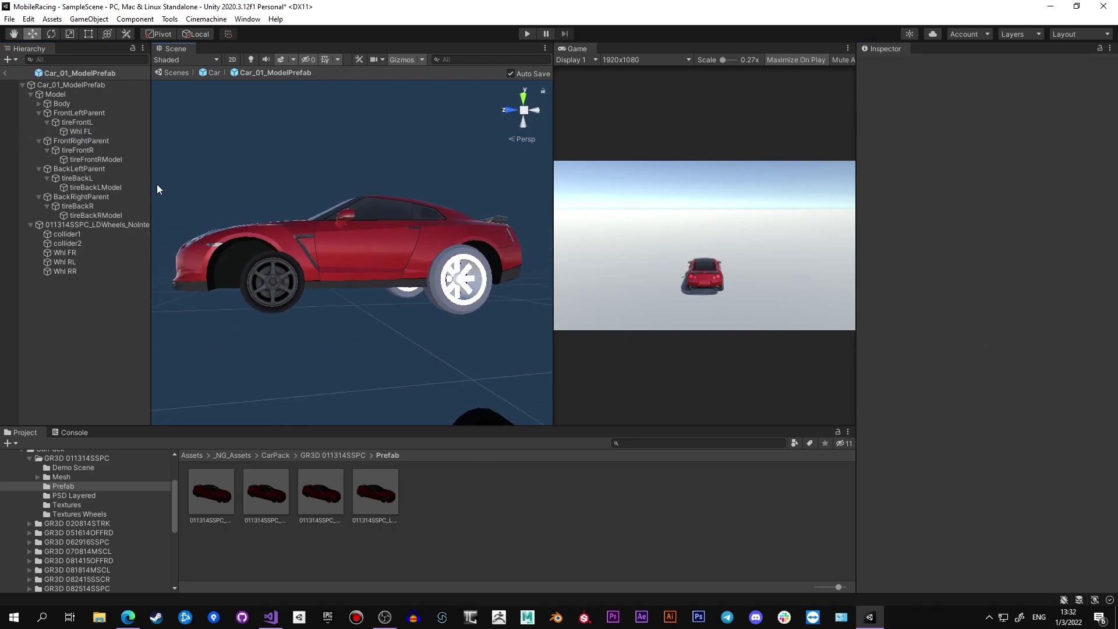
Replace tireFrontRModel with Whl FR under tireFrontR, setting its X position to 0.306 to mirror the front left wheel
click(77, 150)
drag(66, 252, 77, 151)
alt+drag(280, 280, 442, 279)
click(996, 111)
text(0.306)
key(Tab)
click(81, 131)
click(1004, 110)
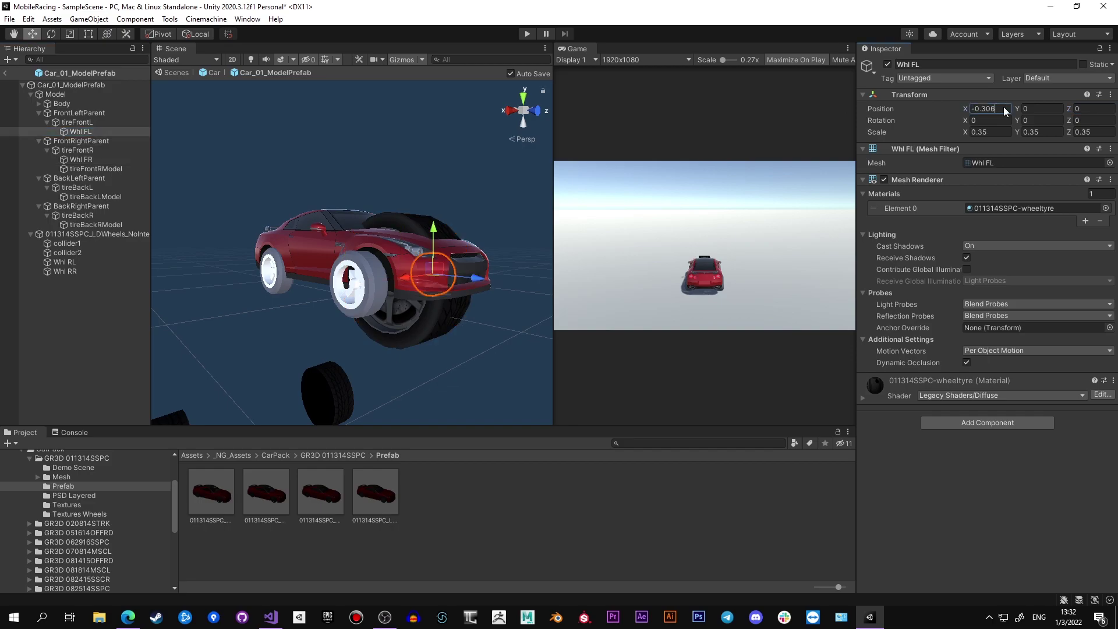
double_click(92, 169)
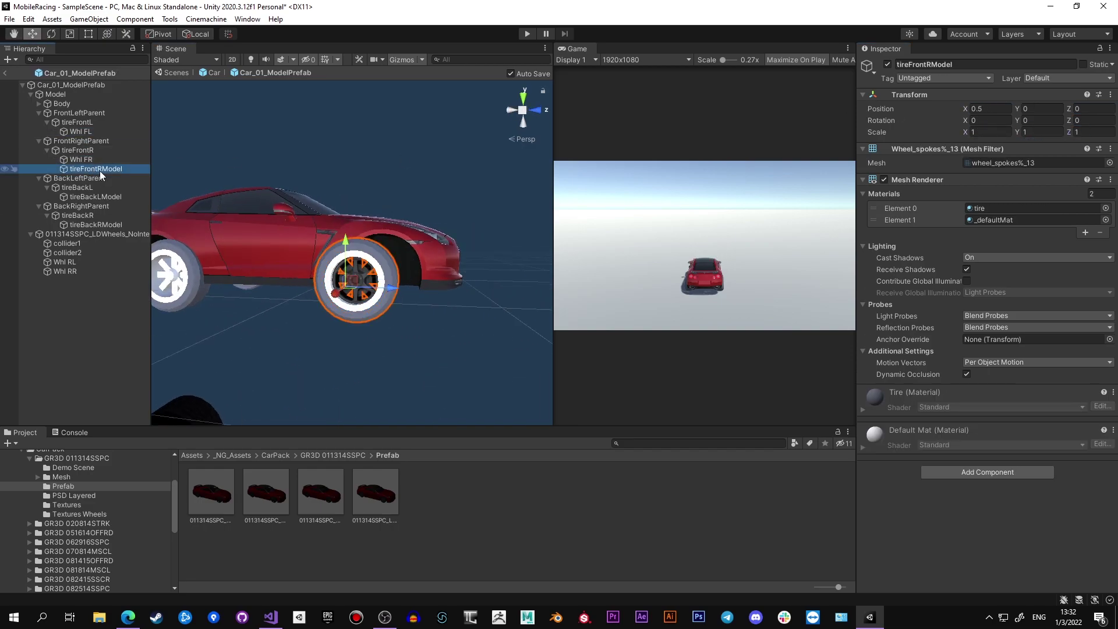
key(Delete)
Replace tireBackLModel with Whl RL under tireBackL, positioned at X -0.306, Y 0, Z 0 and scaled to 0.35
click(95, 188)
drag(69, 253, 78, 178)
click(992, 109)
text(-0.306)
right_drag(349, 324, 472, 320)
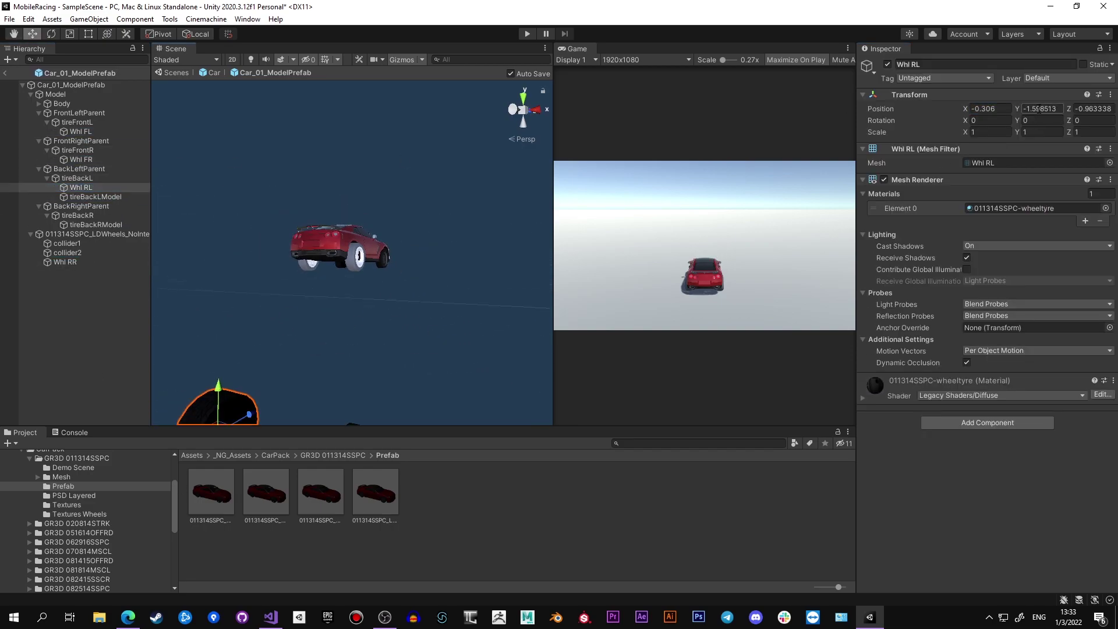
click(1039, 109)
text(0)
key(Tab)
text(0)
click(990, 132)
text(0.35)
click(990, 109)
alt+drag(233, 343, 297, 349)
click(96, 196)
key(Delete)
Replace tireBackRModel with Whl RR under the back right wheel's hierarchy, scaled to 0.35 with zero Y and Z position
drag(68, 252, 81, 206)
click(990, 109)
text(0)
click(983, 134)
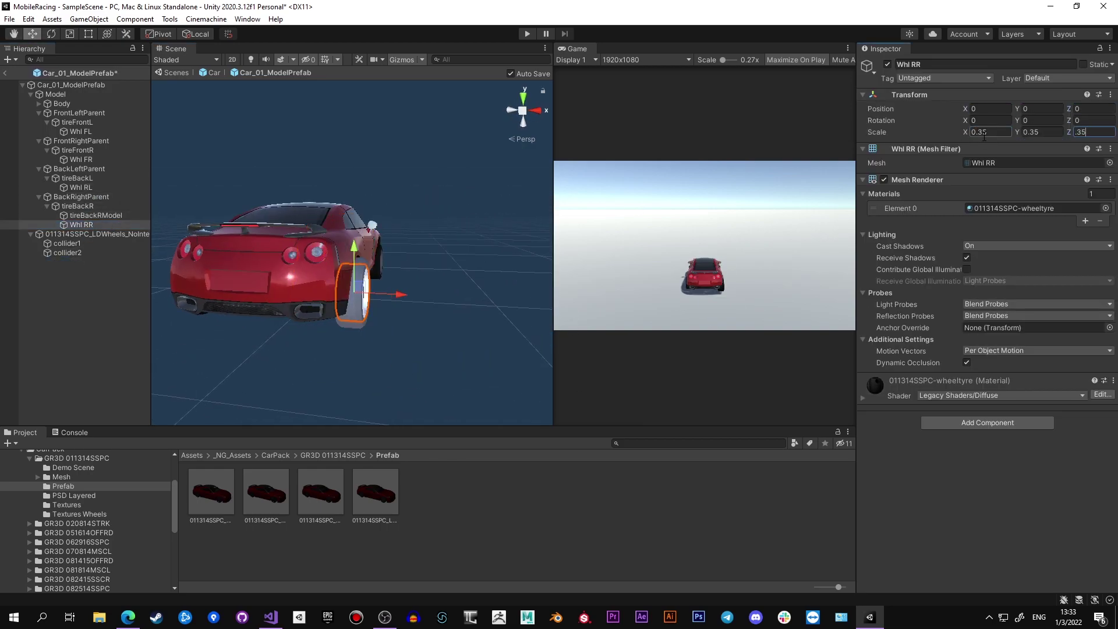
click(96, 215)
key(Delete)
Align the front and back wheel parent pairs with the wheel arches, placing the back pair at about Z -0.477
alt+drag(326, 350, 466, 326)
click(350, 267)
alt+drag(337, 302, 328, 280)
click(79, 122)
ctrl+click(81, 150)
click(524, 110)
scroll(292, 279, up, 3)
click(80, 178)
ctrl+click(81, 206)
alt+drag(408, 314, 215, 350)
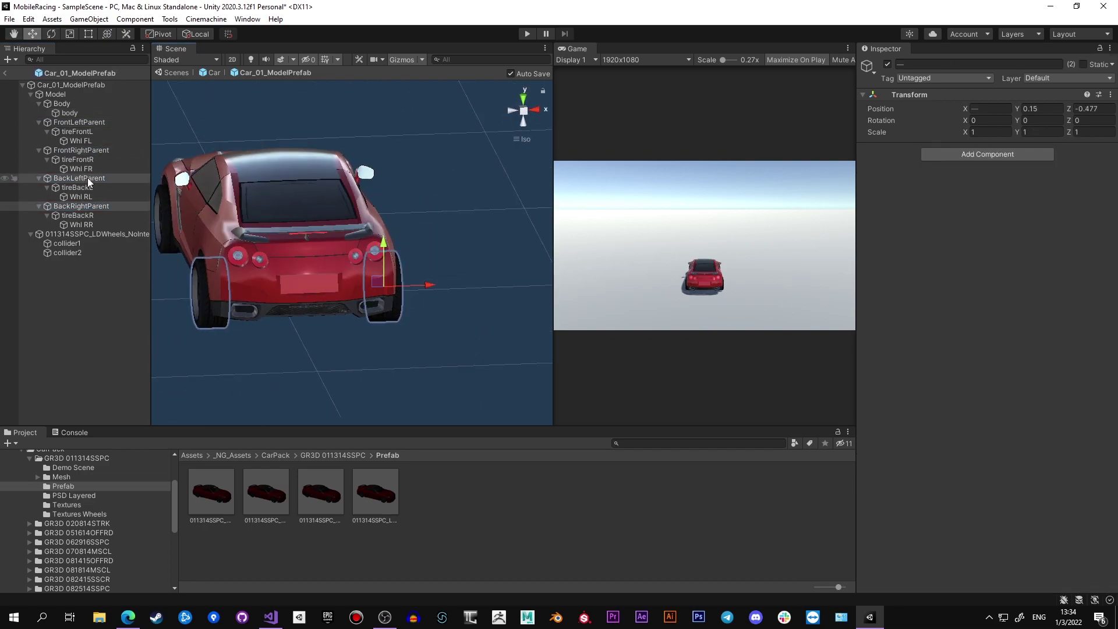
Adjust the X positions of the left and right wheel parents, with FrontLeftParent at -0.279, and leave prefab editing
click(87, 180)
ctrl+click(85, 123)
click(523, 111)
click(81, 150)
click(79, 178)
click(79, 122)
click(988, 109)
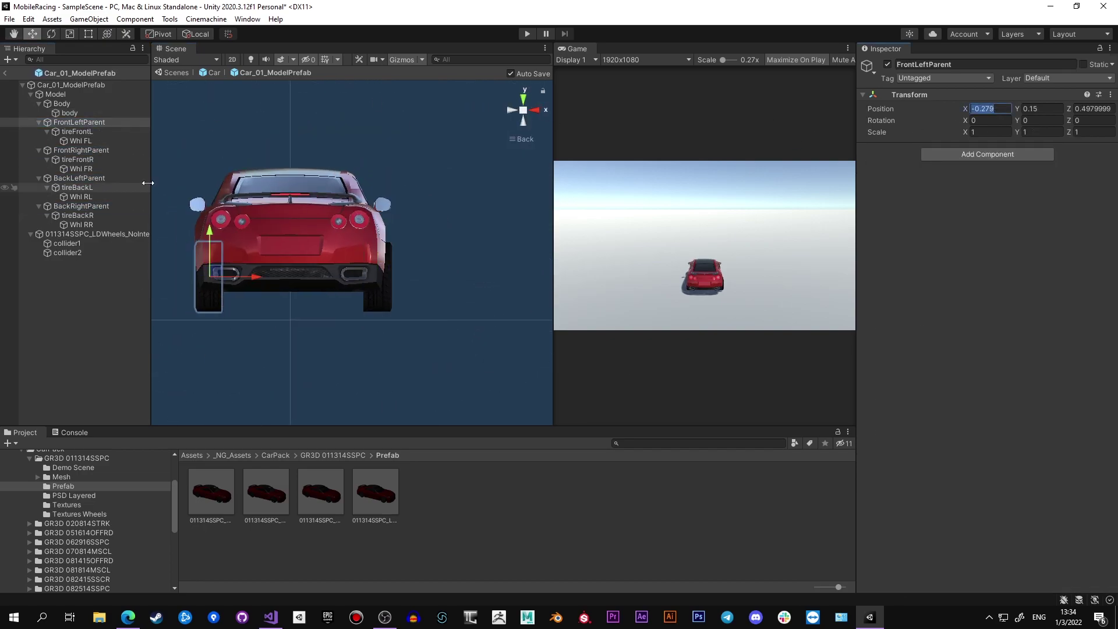
click(79, 179)
click(81, 151)
click(988, 109)
click(81, 206)
click(5, 73)
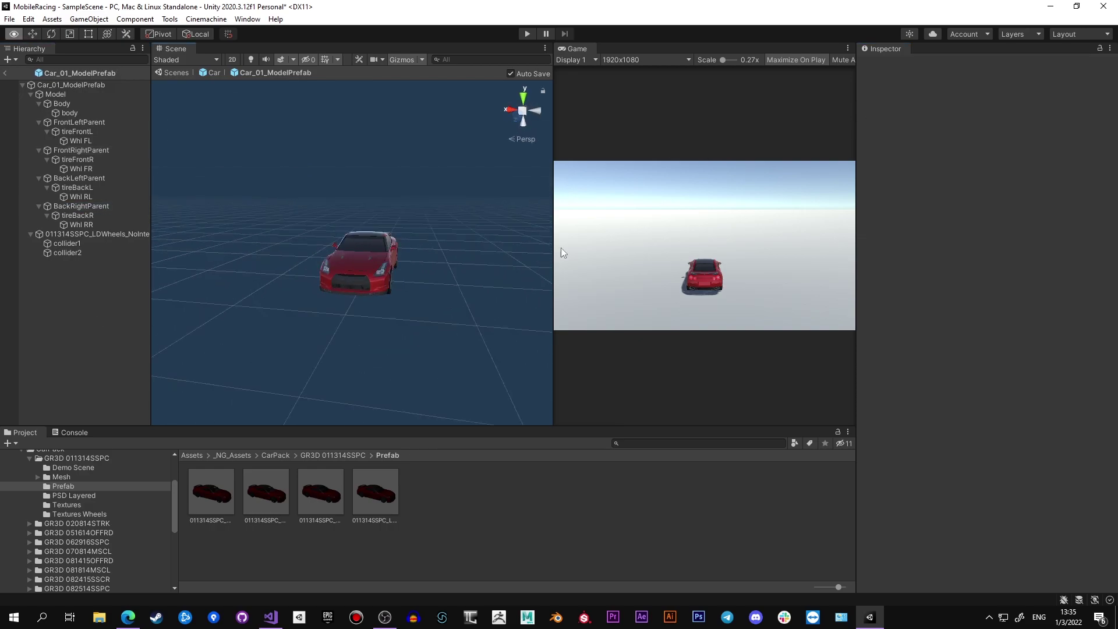
click(5, 73)
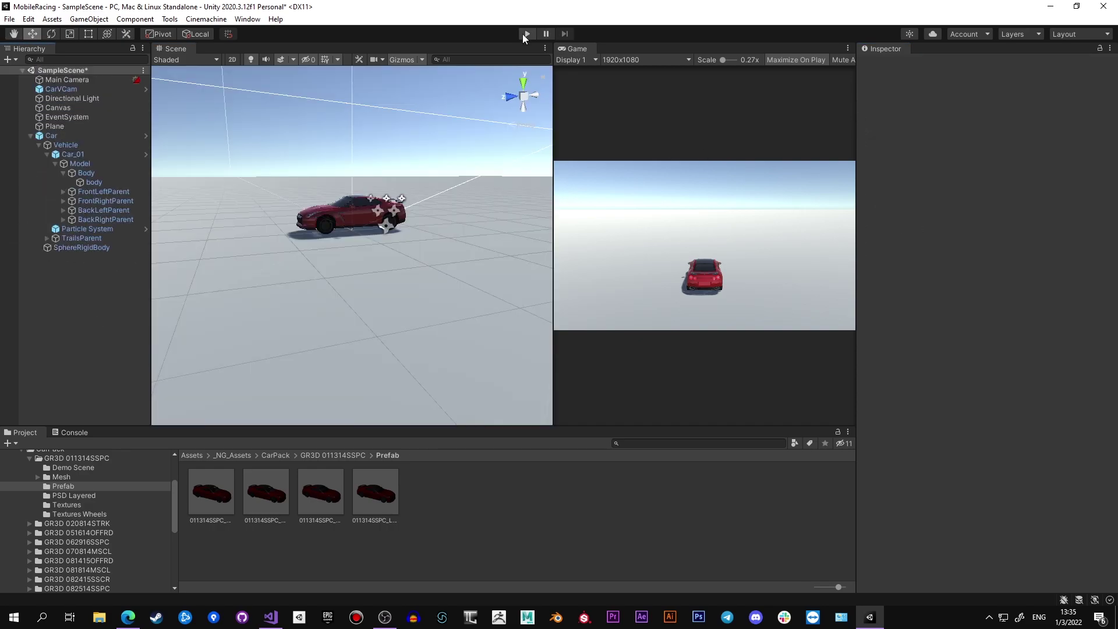
Playtest the scene by accelerating, steering both ways and boosting to check the new car's body and wheels
click(527, 33)
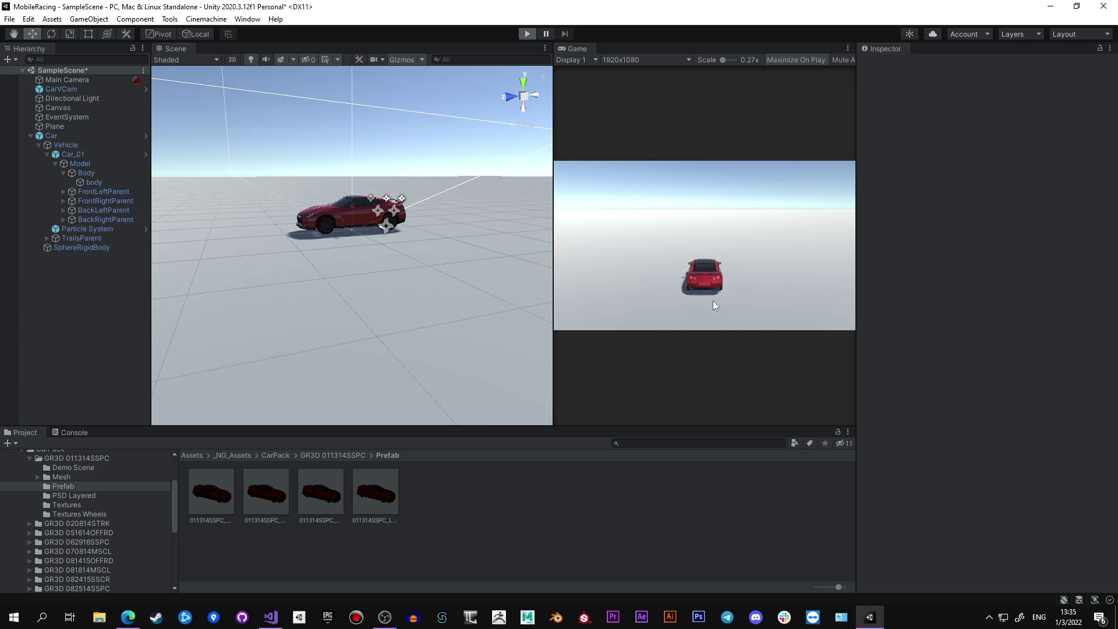
key(w)
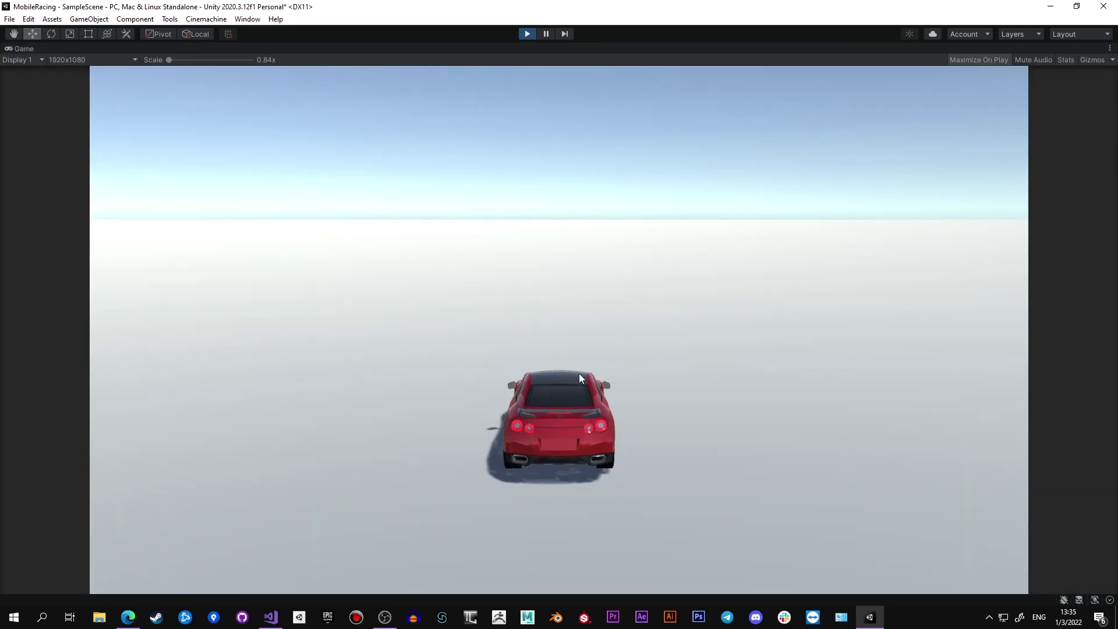
key(a)
key(space)
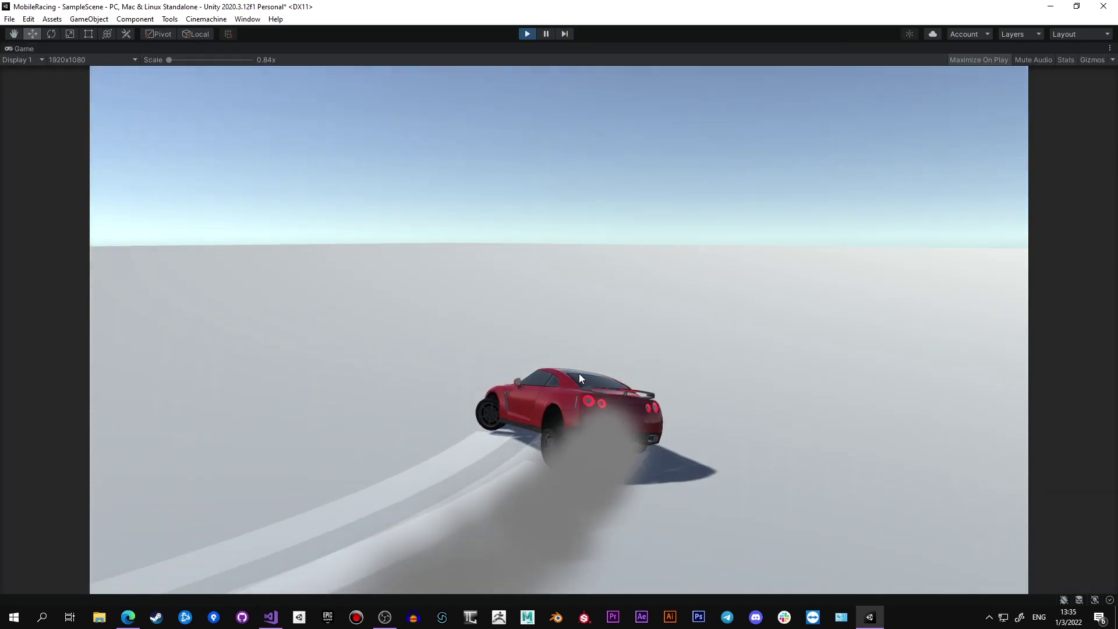
key(d)
key(space)
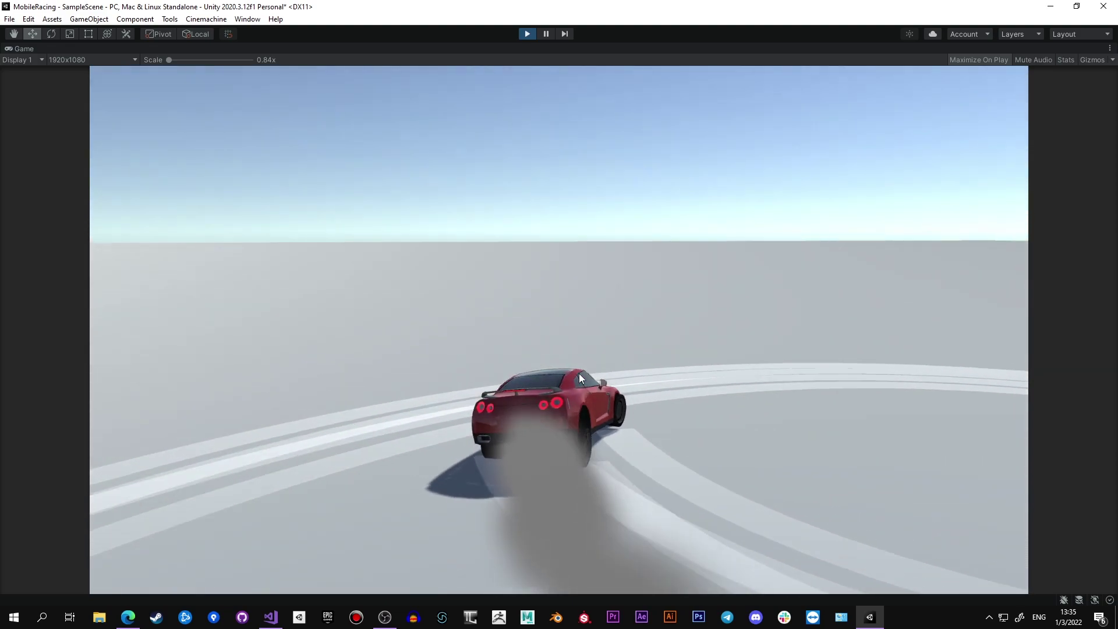
key(a)
key(space)
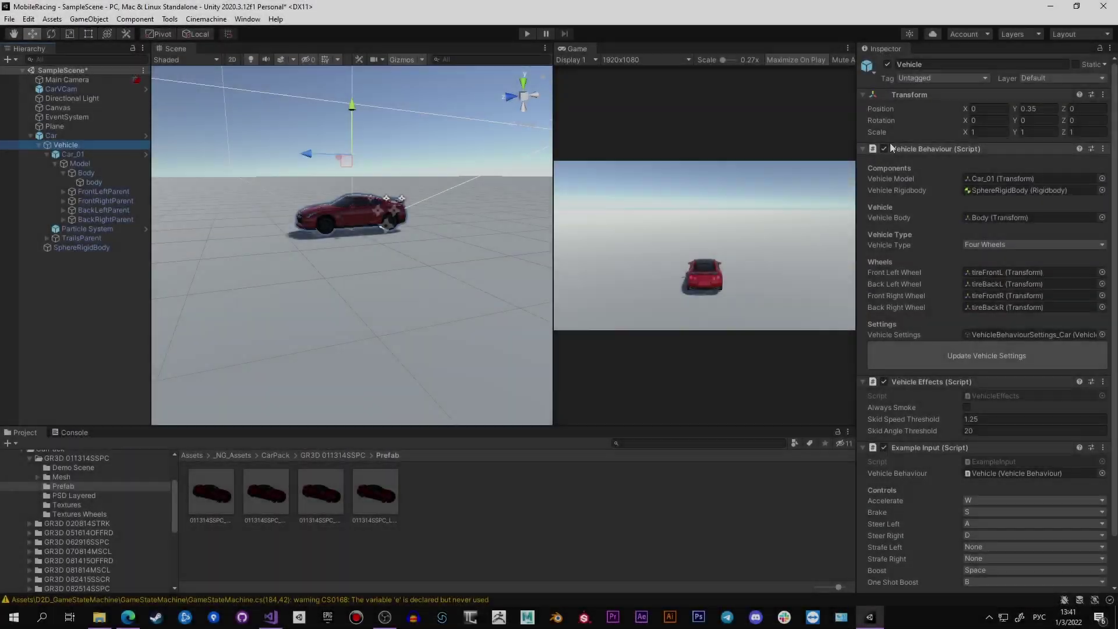
Open the Vehicle Behaviour script of the Vehicle object for editing and return to Unity
click(1104, 149)
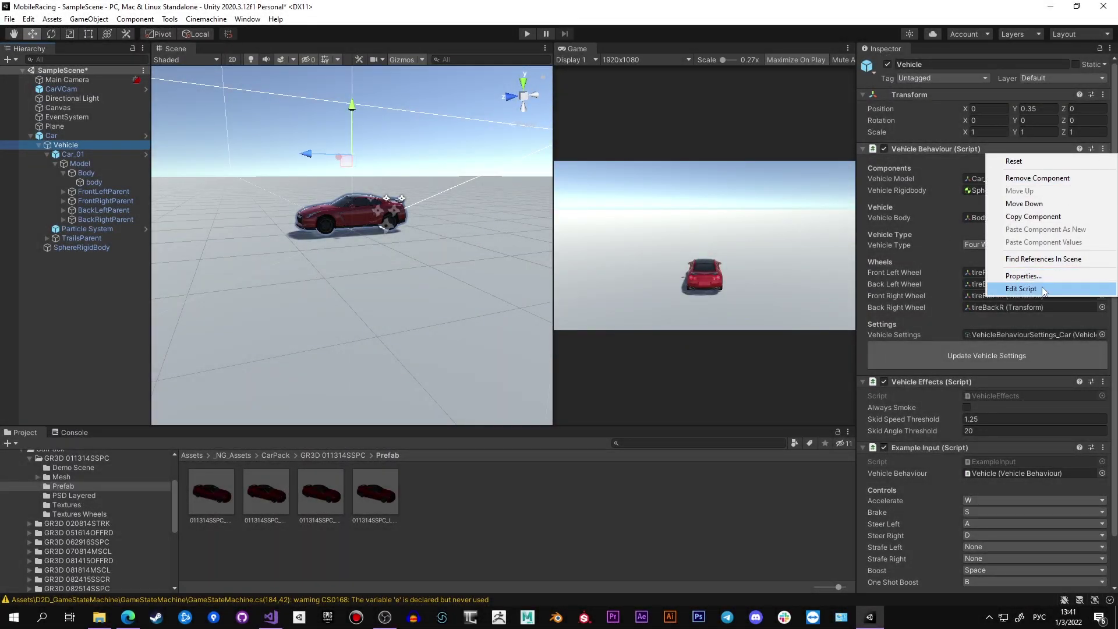
click(1021, 289)
key(alt+Tab)
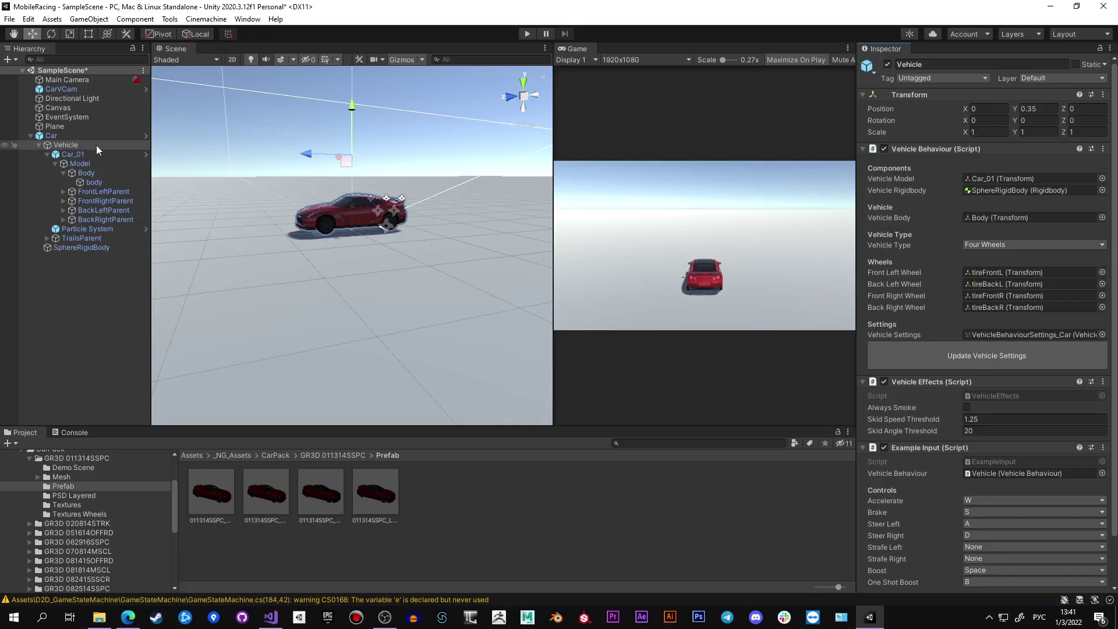
Try rotating the Body object inside Car_01's Model to see how the body tilts, and undo the rotation
click(47, 154)
click(48, 154)
click(55, 164)
click(55, 163)
click(63, 173)
click(67, 174)
scroll(352, 219, up, 4)
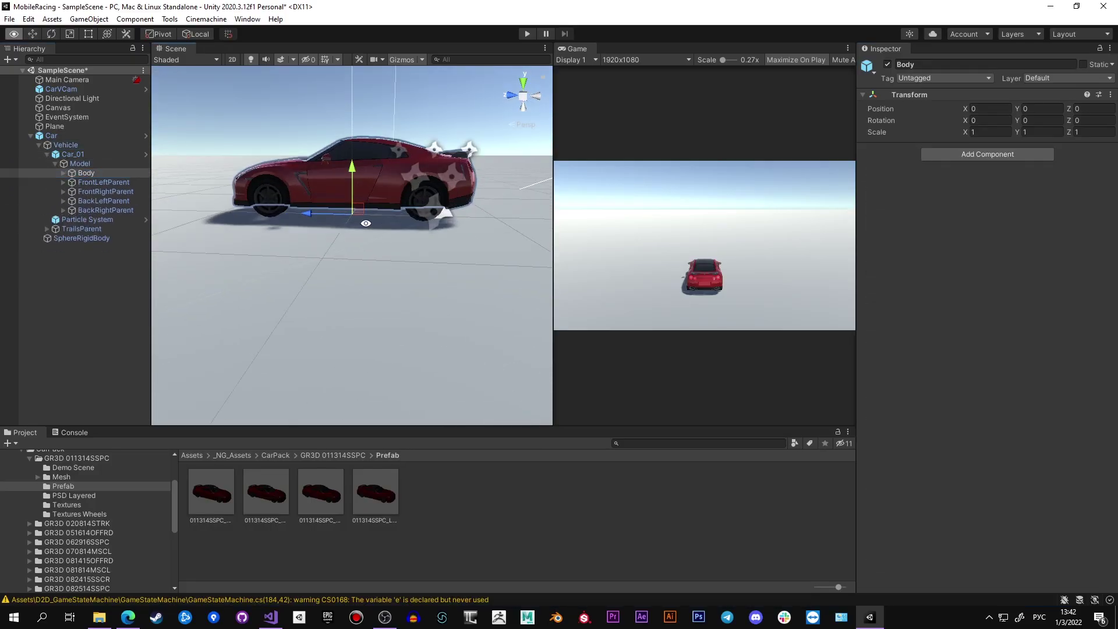
alt+drag(365, 222, 291, 227)
key(e)
drag(380, 179, 340, 181)
key(ctrl+z)
click(87, 173)
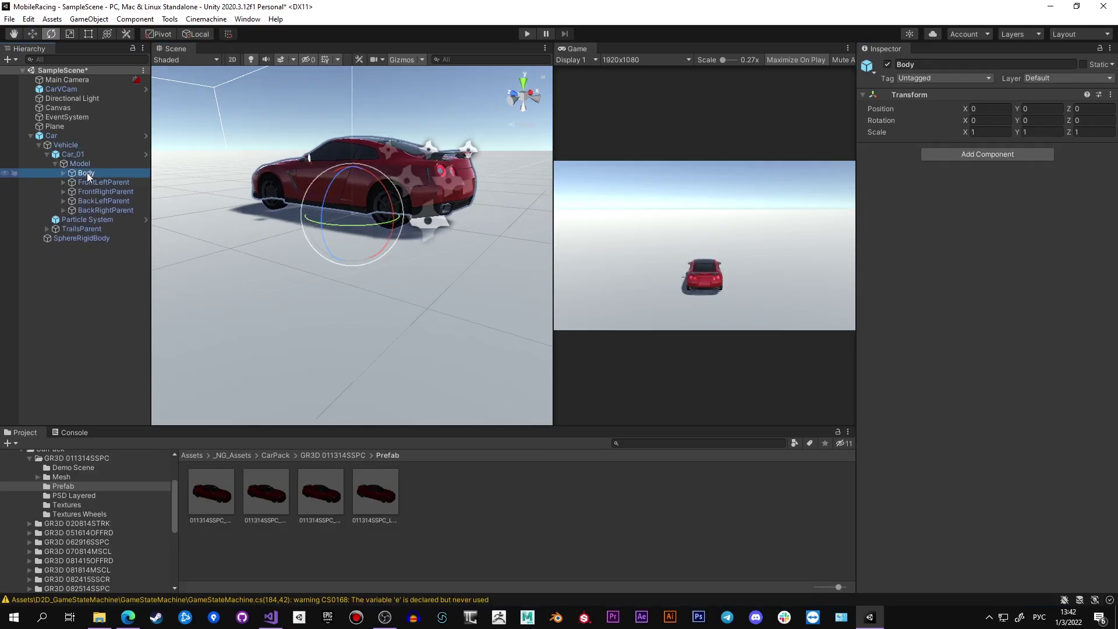
Switch to Visual Studio and negate xRotation in the vehicleBody.localRotation line of BodyTiltOnMovement() in VehicleBehaviour.cs
click(66, 145)
key(alt+Tab)
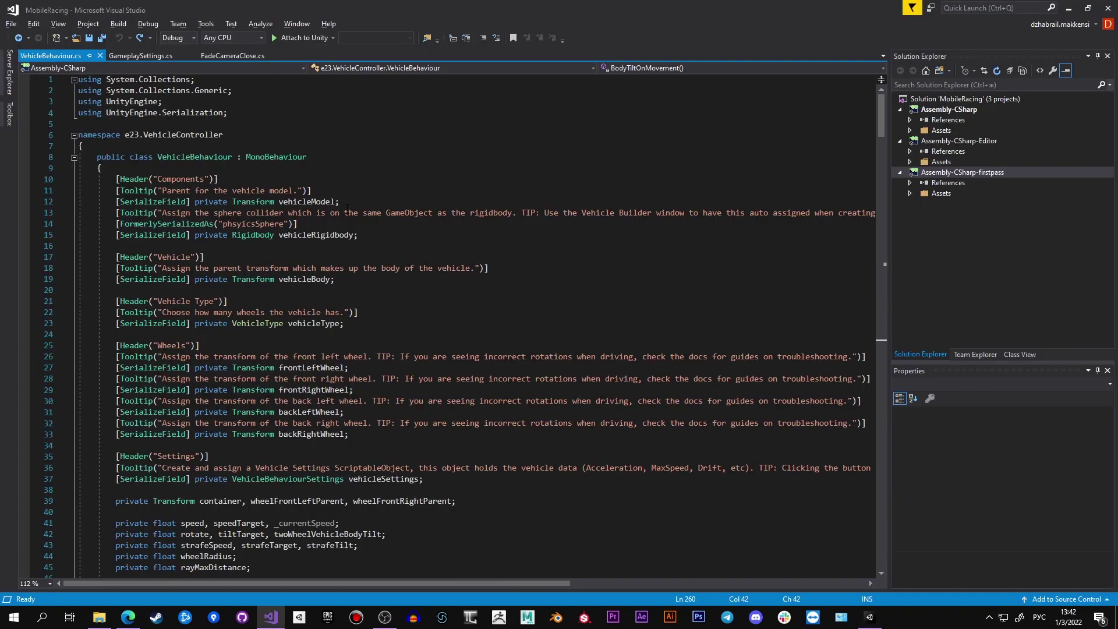
click(310, 280)
drag(881, 114, 894, 346)
drag(135, 345, 625, 345)
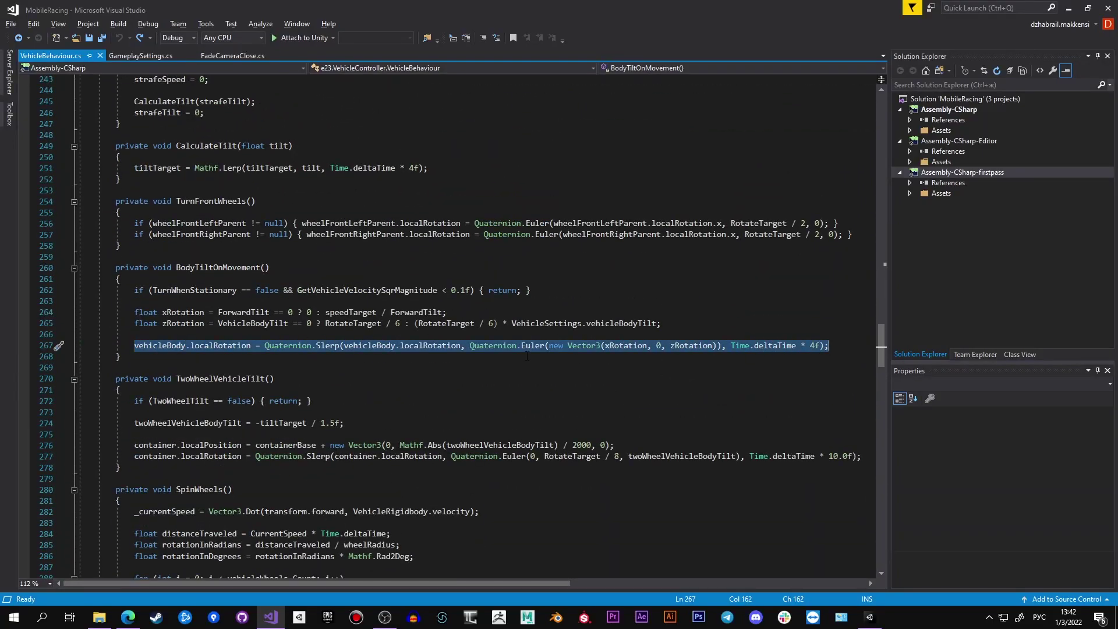
click(604, 345)
text(-)
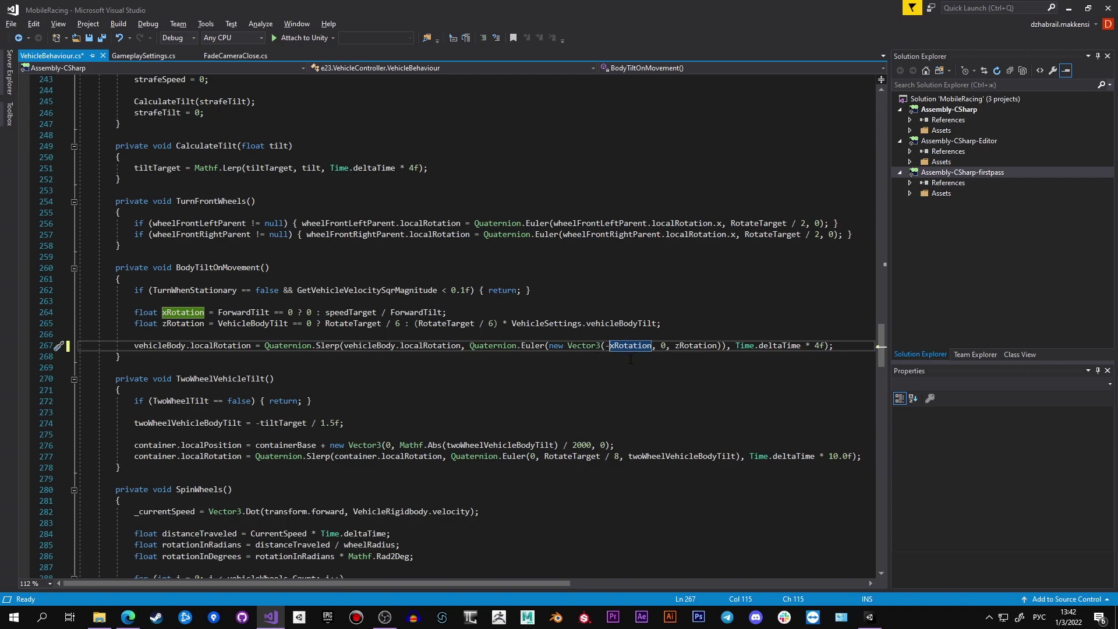
Return to Unity and playtest the car, steering both ways to check the changed body tilt
key(alt+Tab)
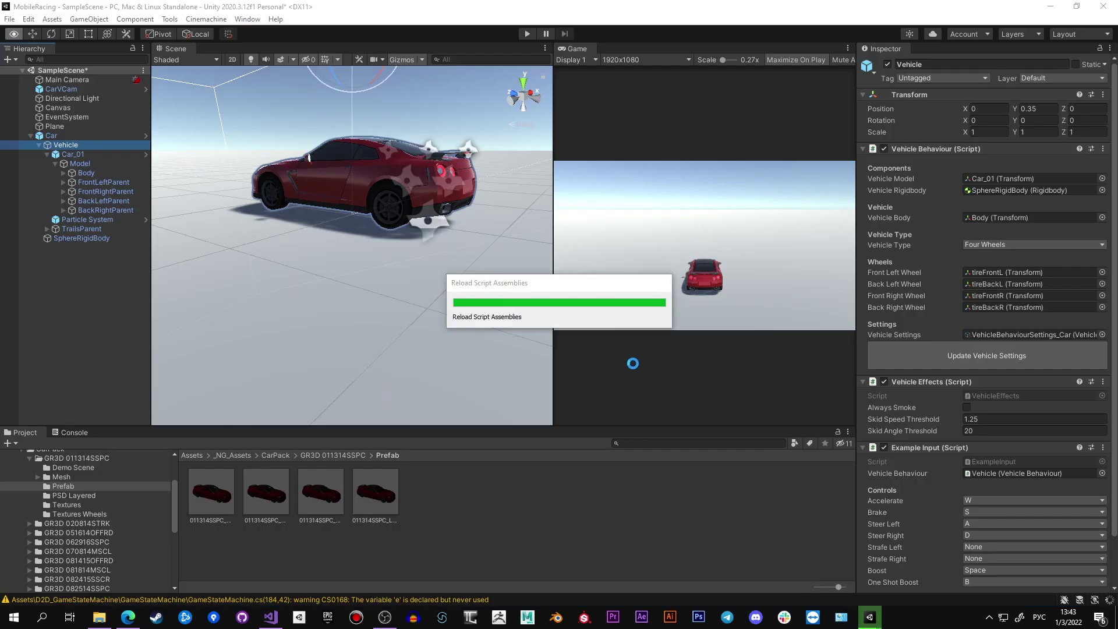
key(ctrl+p)
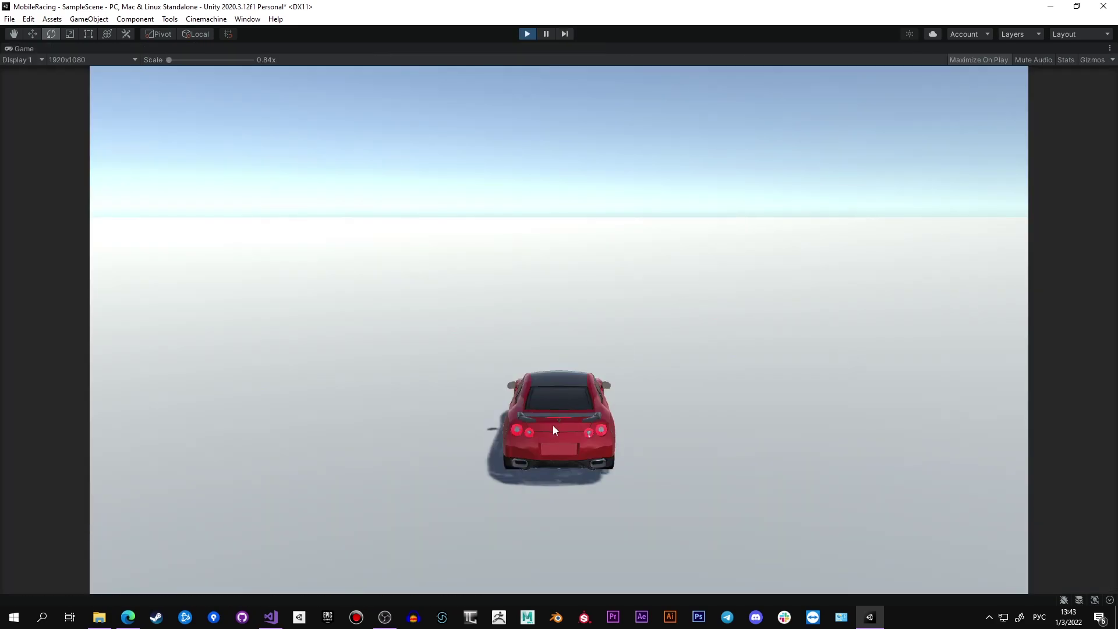
key(a)
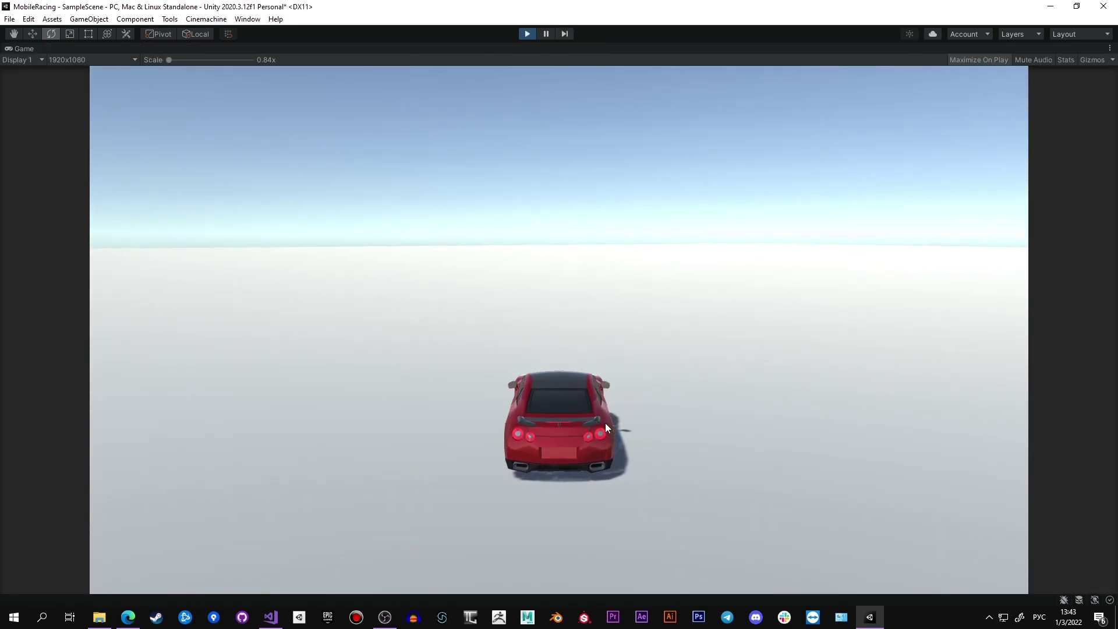
key(d)
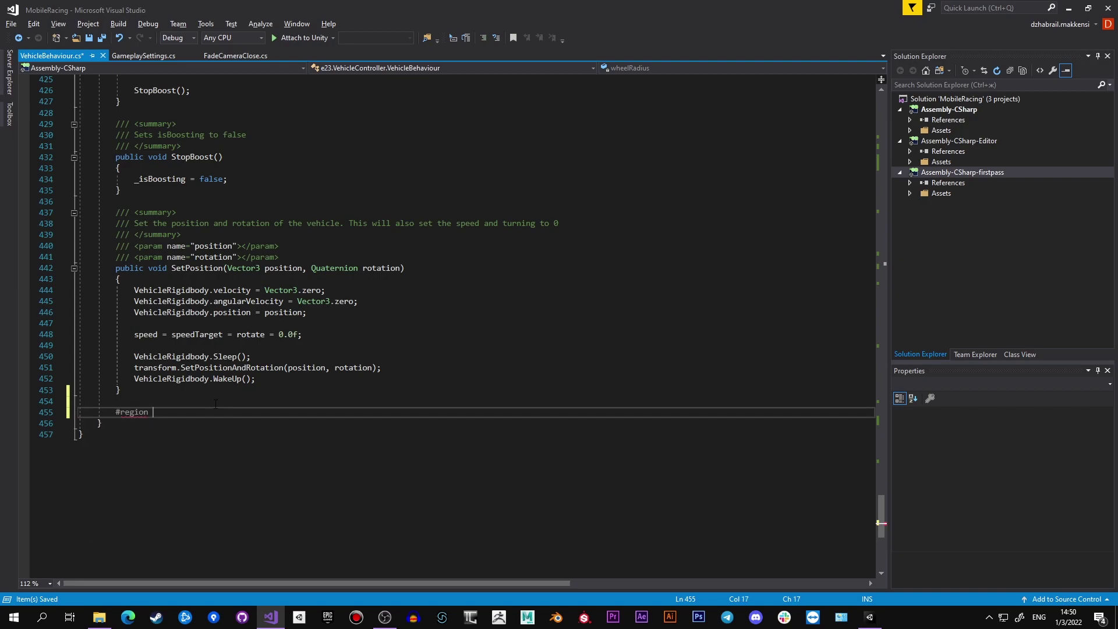
Add a region named "NG Changes" with its #endregion below SetPosition() in VehicleBehaviour.cs, leaving blank lines inside it
text(region NG Changes)
key(Return)
text(#en)
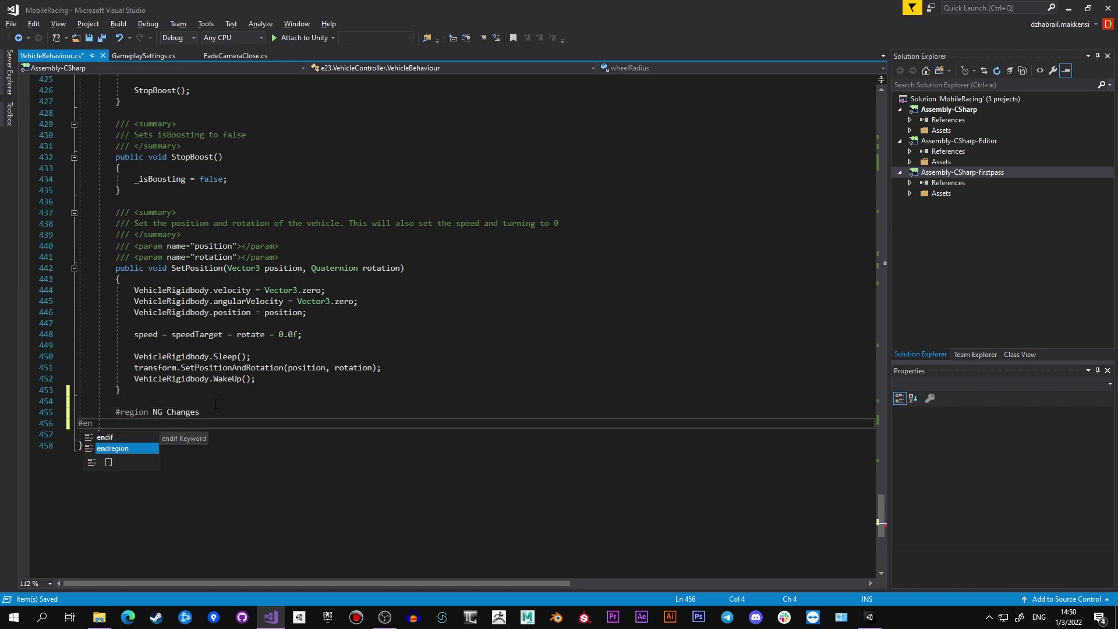
text(dregion)
click(244, 412)
key(Return)
key(Return)
key(Return)
key(Up)
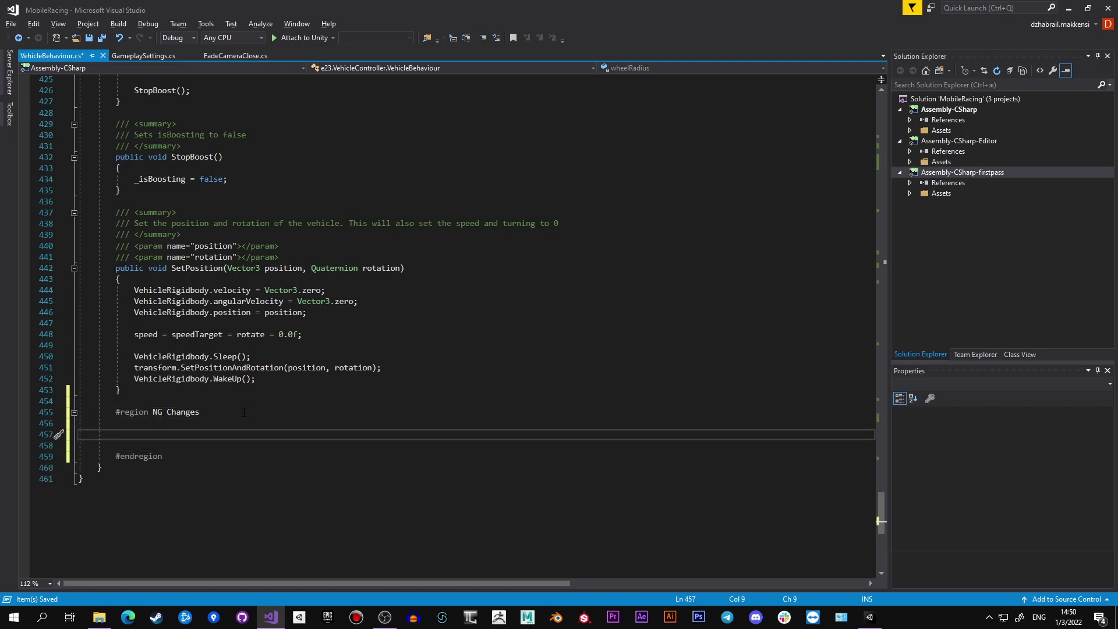
Declare the property public Vector3 lsVelocity { get; private set; } inside the NG Changes region
text(public Vector32)
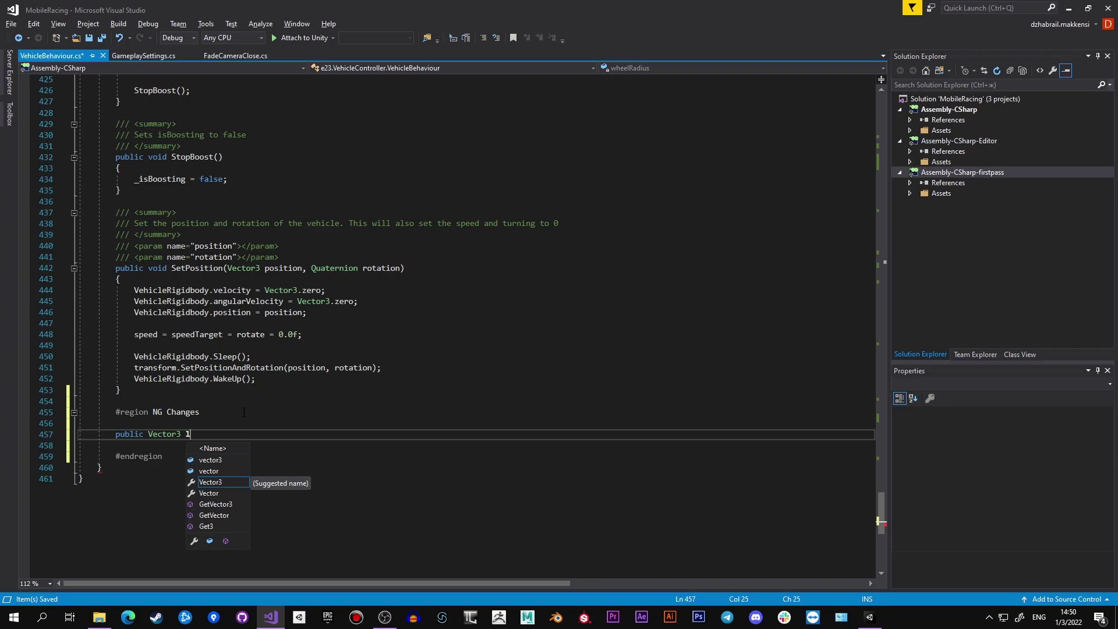
text(IsVelocity)
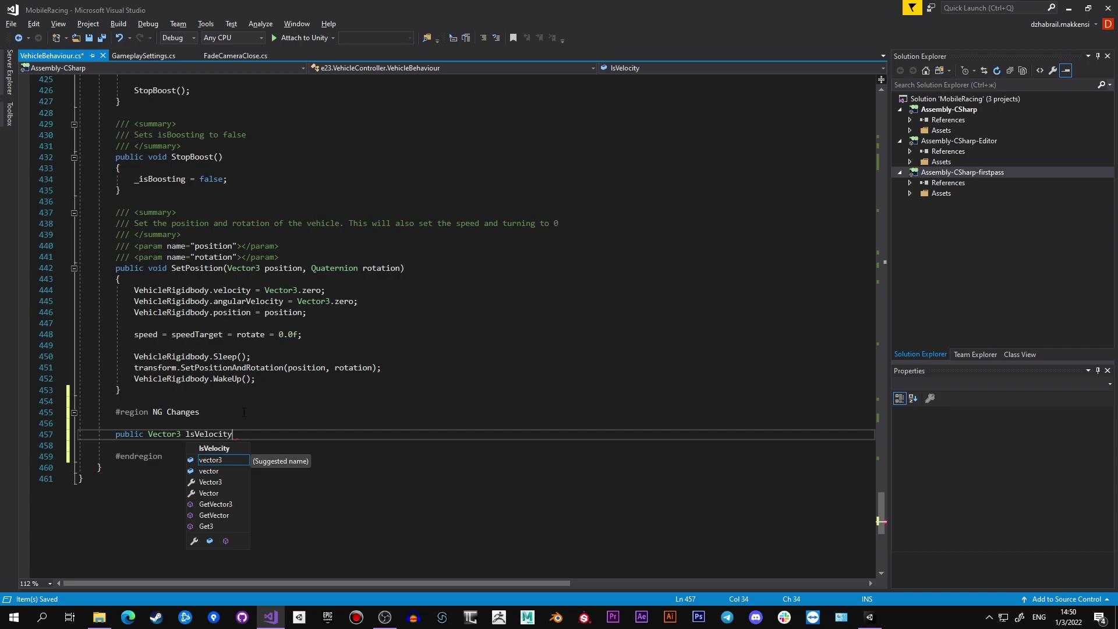
text( { g; private set;)
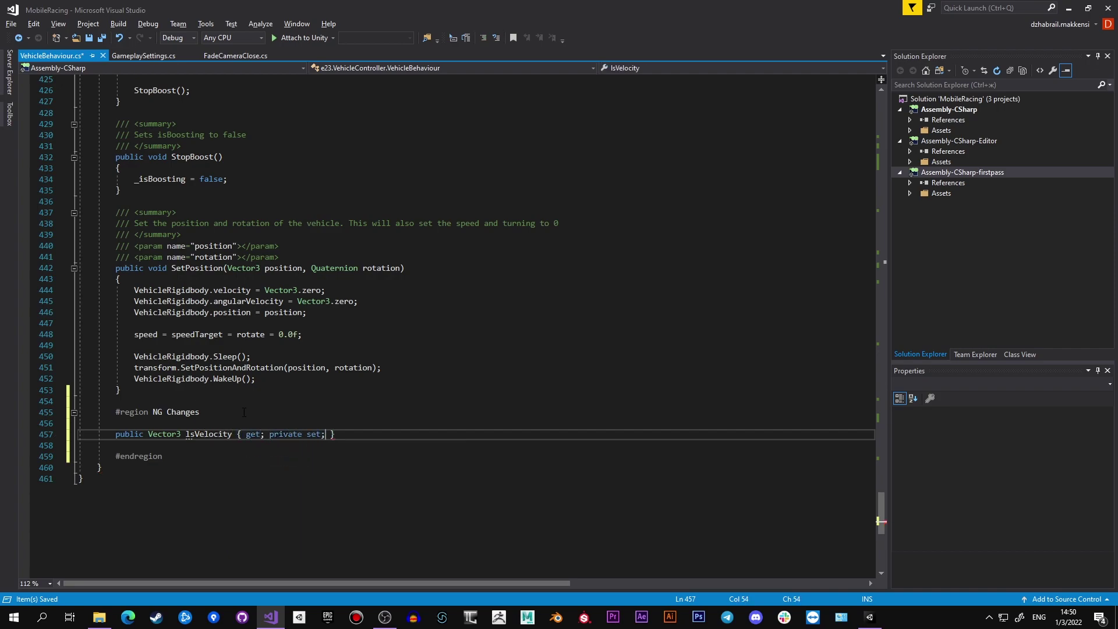
Add an empty method private void CalculateLocalSpaceVelicity() below the lsVelocity property
key(End)
key(Return)
key(Return)
text(public )
text(rivate voi)
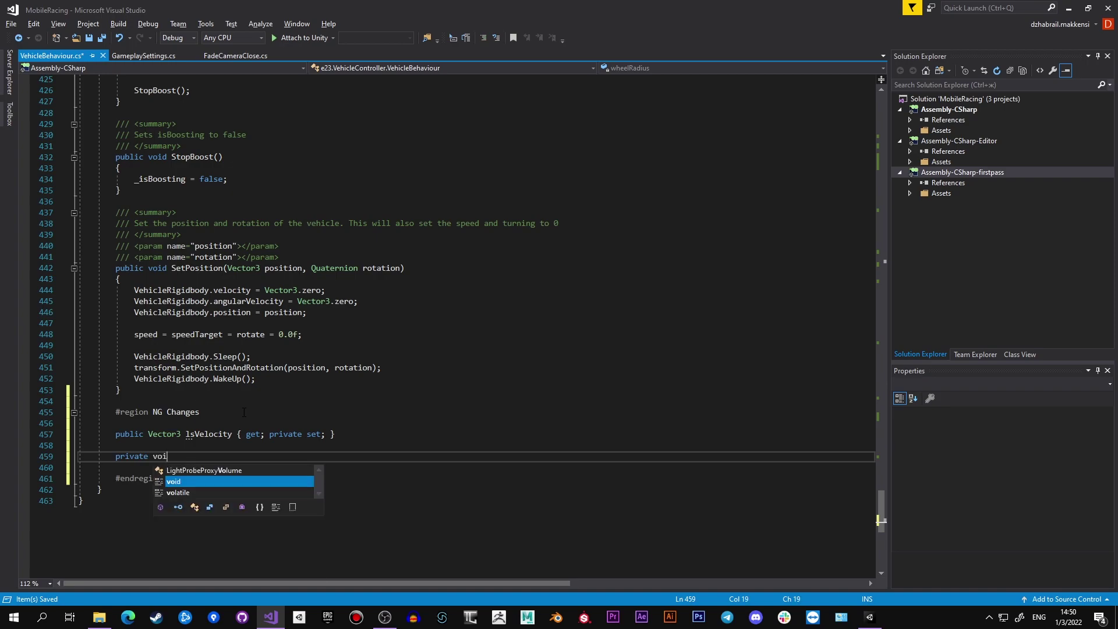
text(d Calculate)
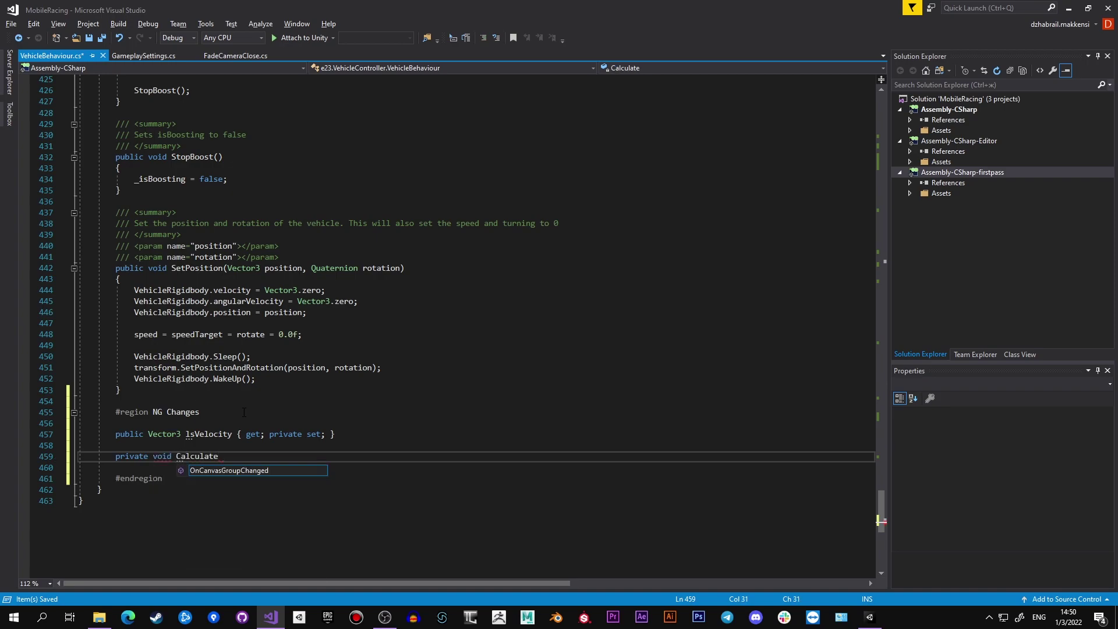
text(LocalSpaceVelicity()
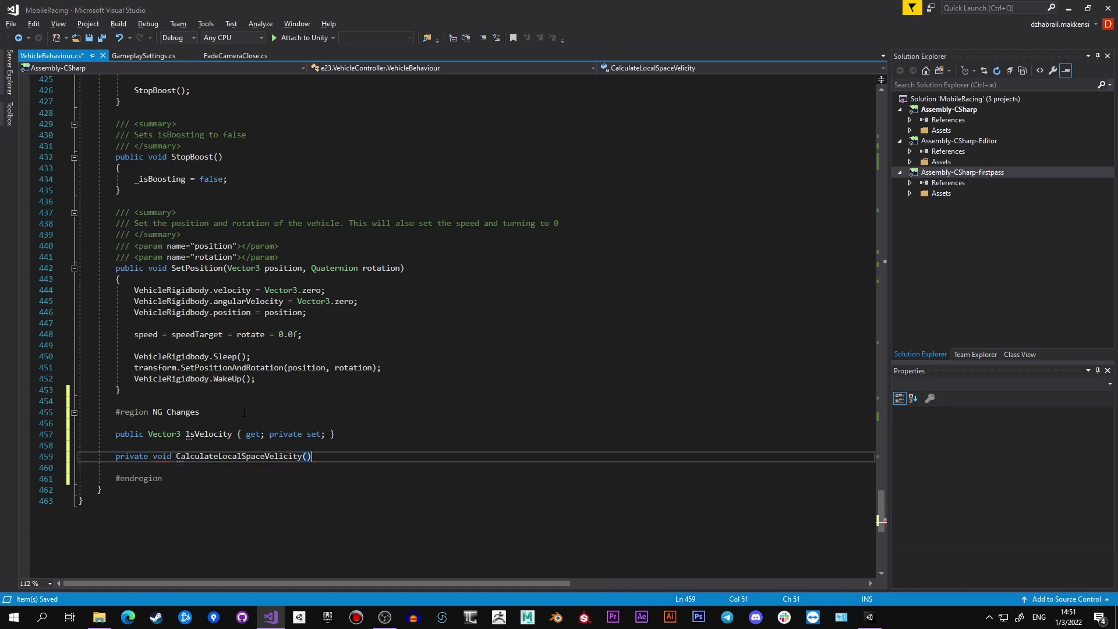
key(Return)
text({)
key(Return)
In CalculateLocalSpaceVelicity(), assign lsVelocity = transform.InverseTransformDirection(vehicleRigidbody.velocity);
text(lsV)
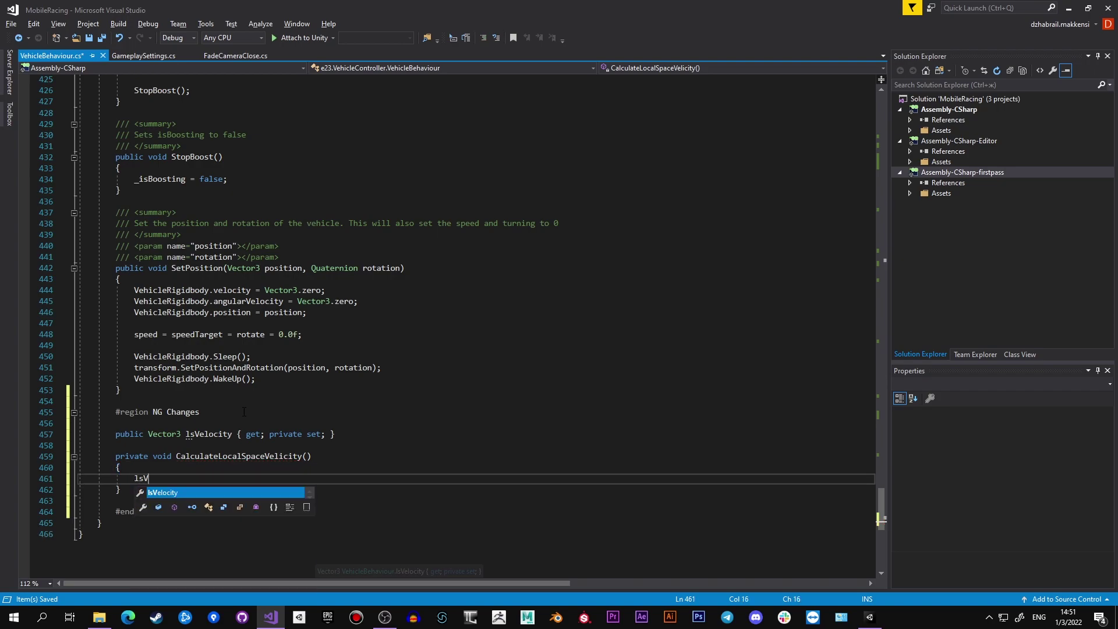
text(elocity = transform.)
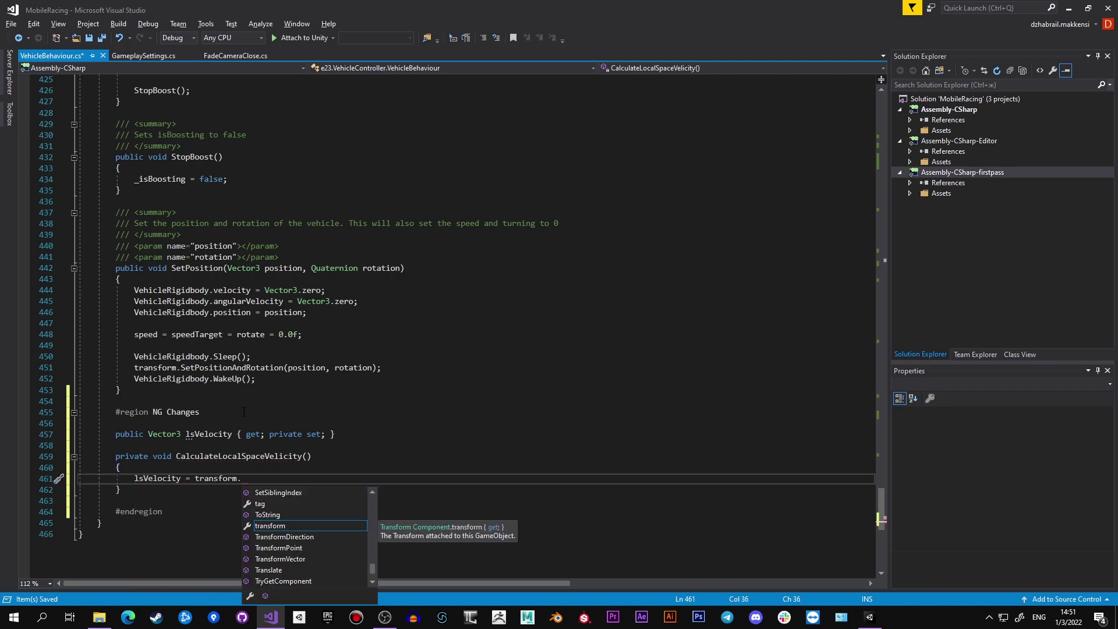
text(InverseTransformDirection(ve)
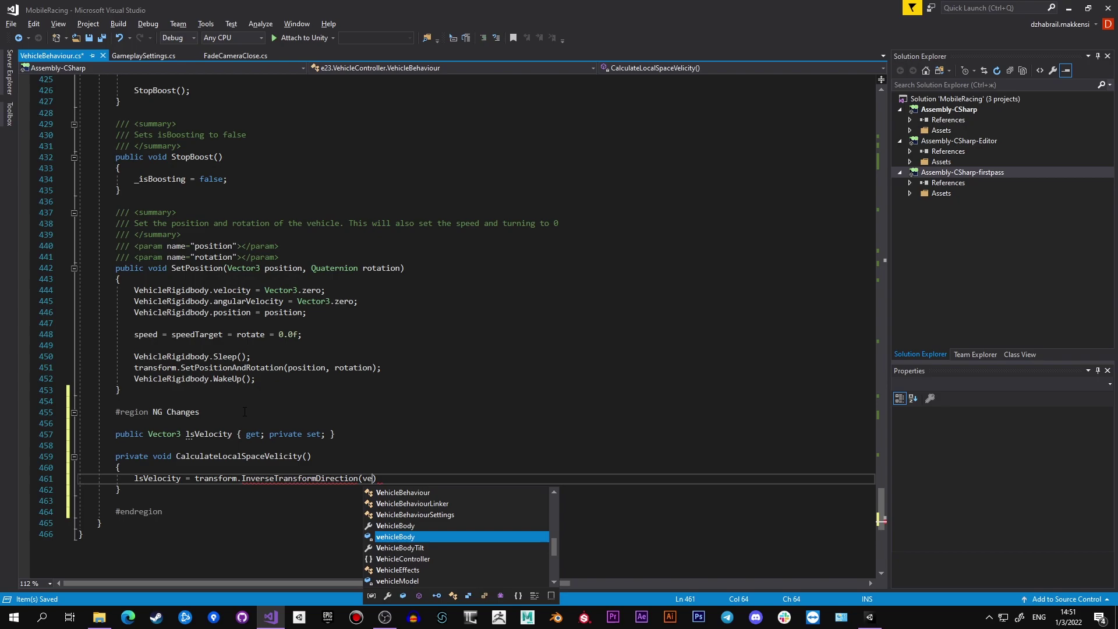
text(hicleRigidbody.ve)
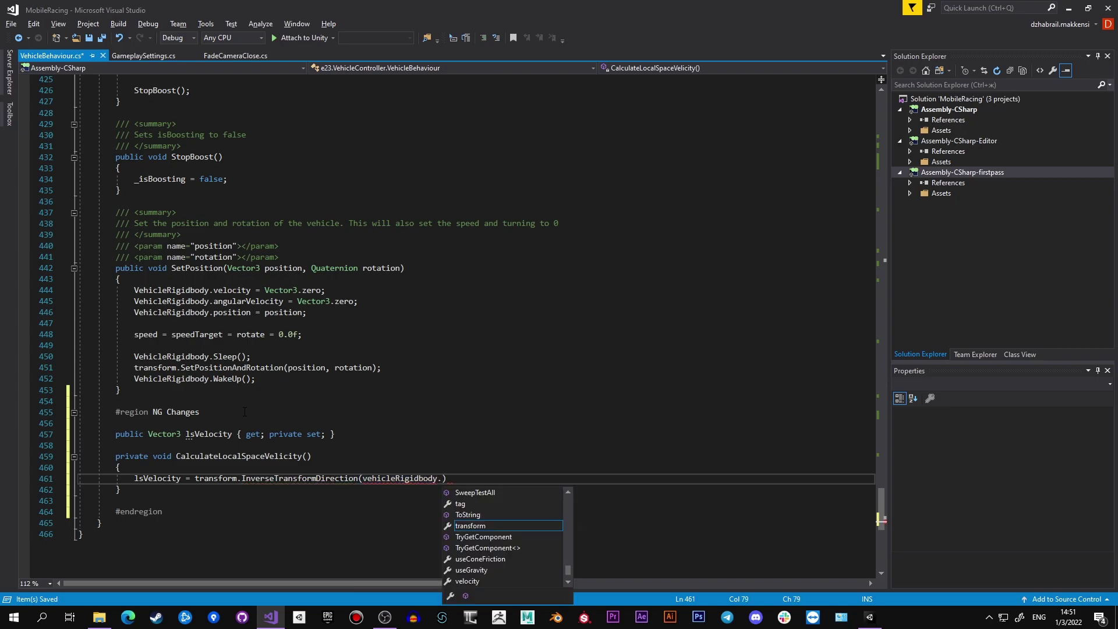
text(locity);)
Log the local velocity with Debug.Log(lsVelocity); below the lsVelocity assignment
key(Return)
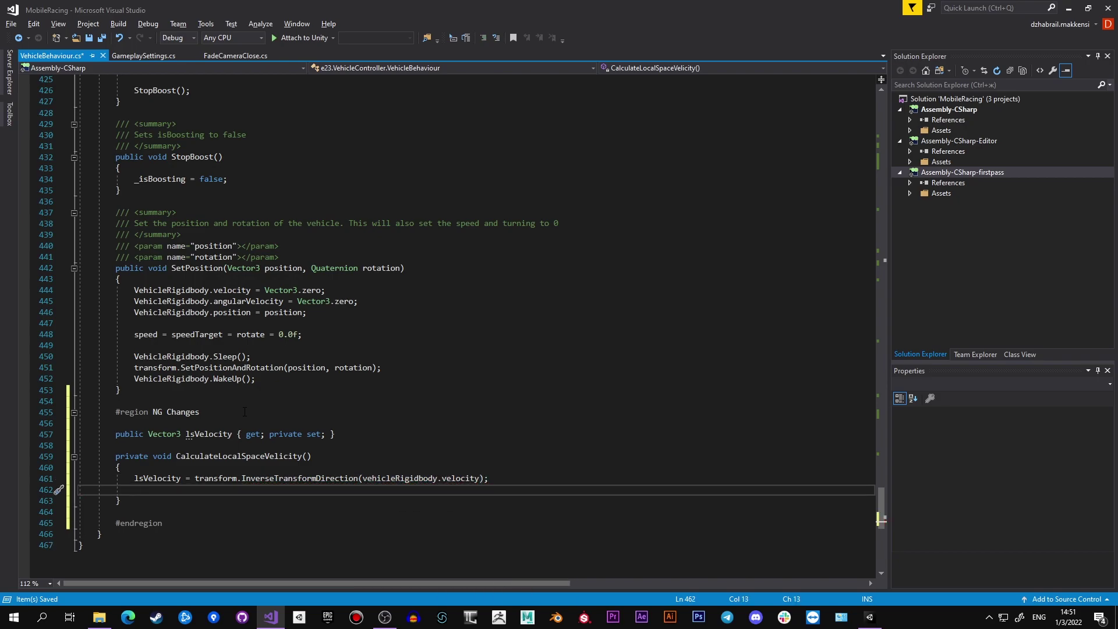
text(Debug.Log();)
key(Left)
key(Left)
text(lsVelocity)
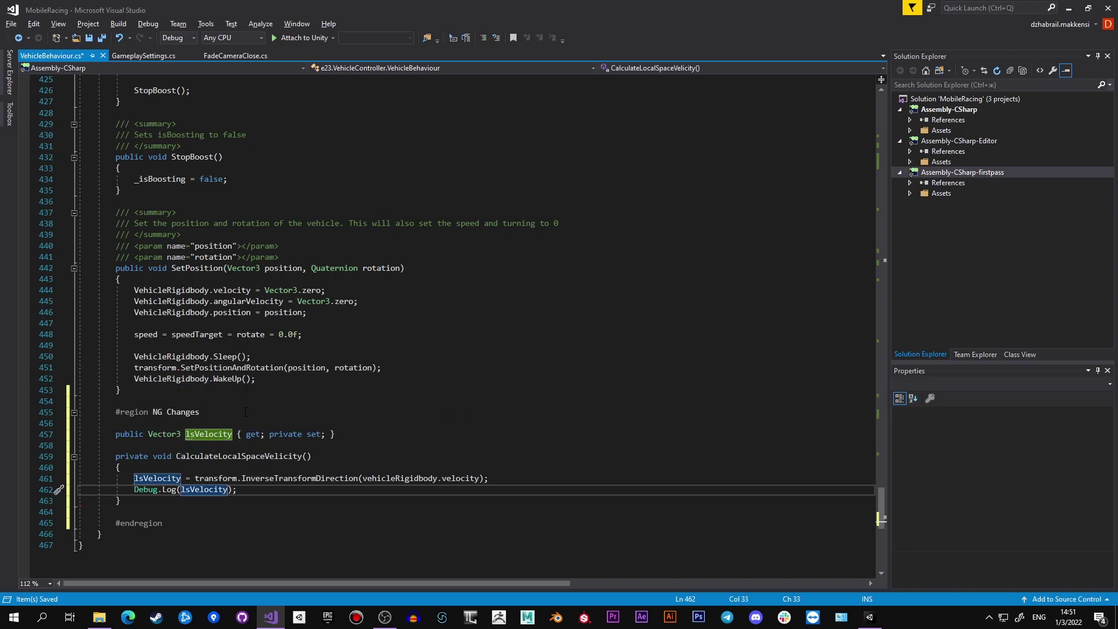
Call CalculateLocalSpaceVelicity in Update() after Strafe(), and switch back to Unity
double_click(228, 457)
key(ctrl+c)
drag(882, 498, 868, 236)
click(181, 341)
key(Return)
key(Return)
key(Up)
key(ctrl+v)
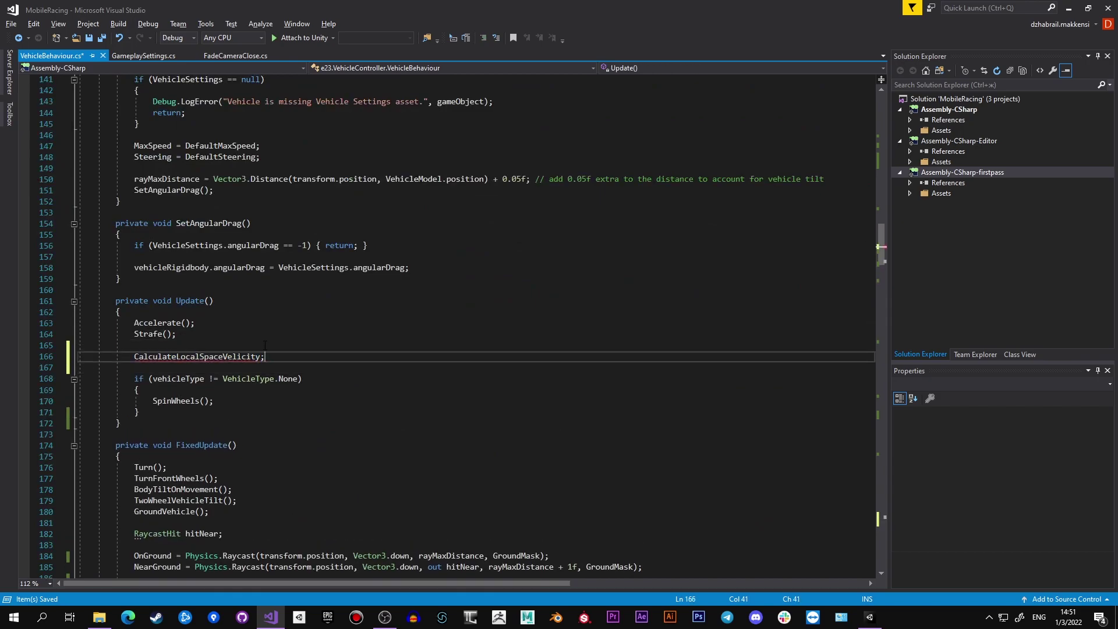
key(alt+Tab)
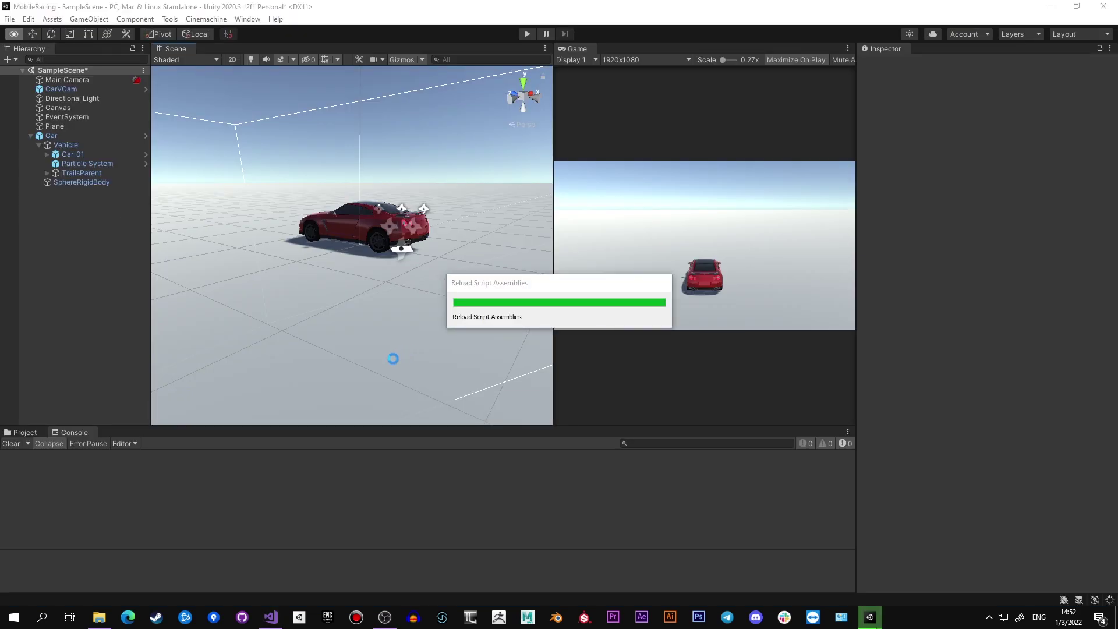
Play-test the scene, driving the car forward, in reverse, through turns and drifts to check the logged local velocity, and exit play mode
click(530, 34)
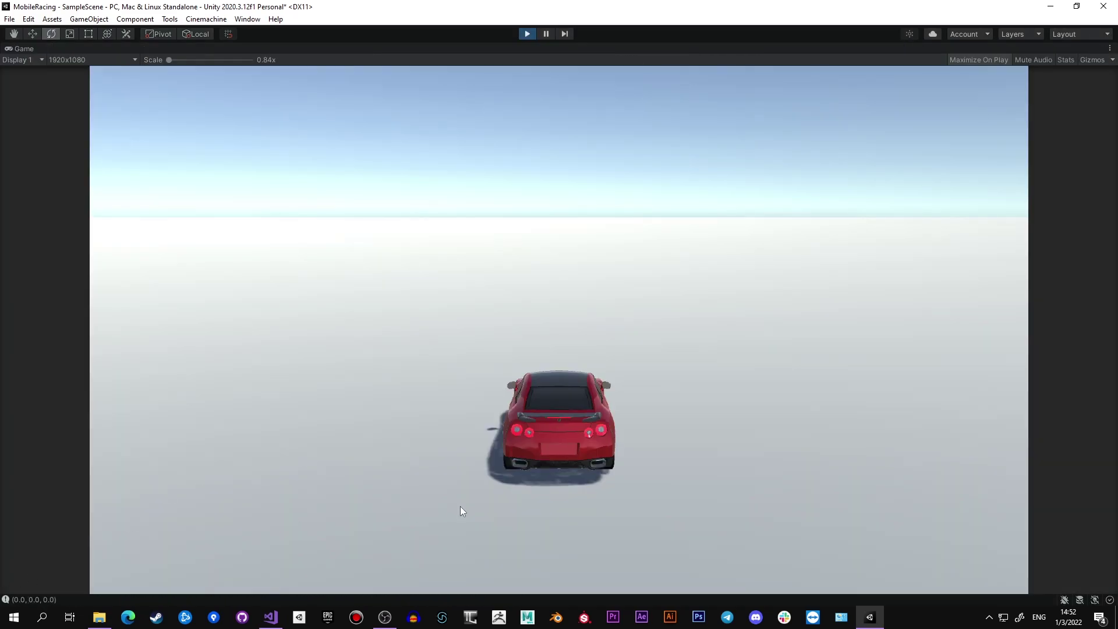
key(w)
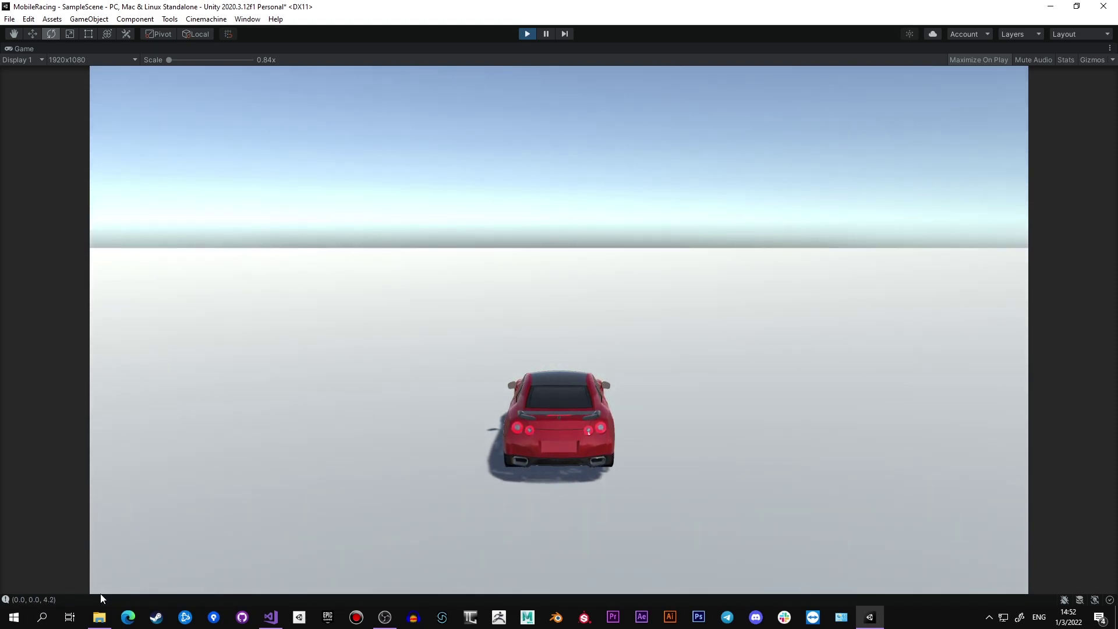
key(s)
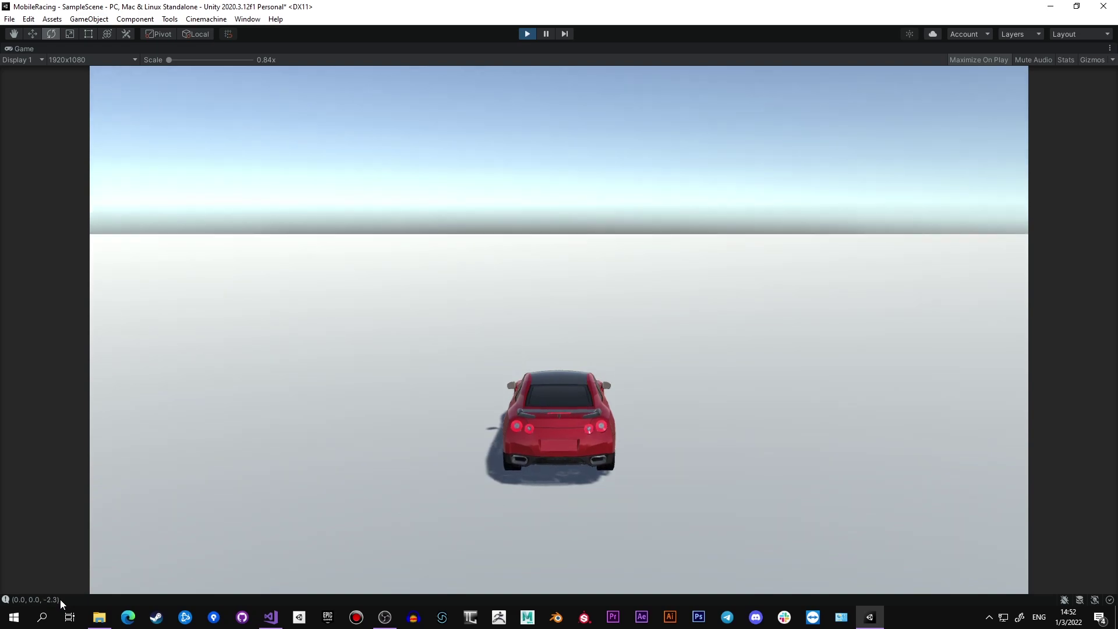
key(a)
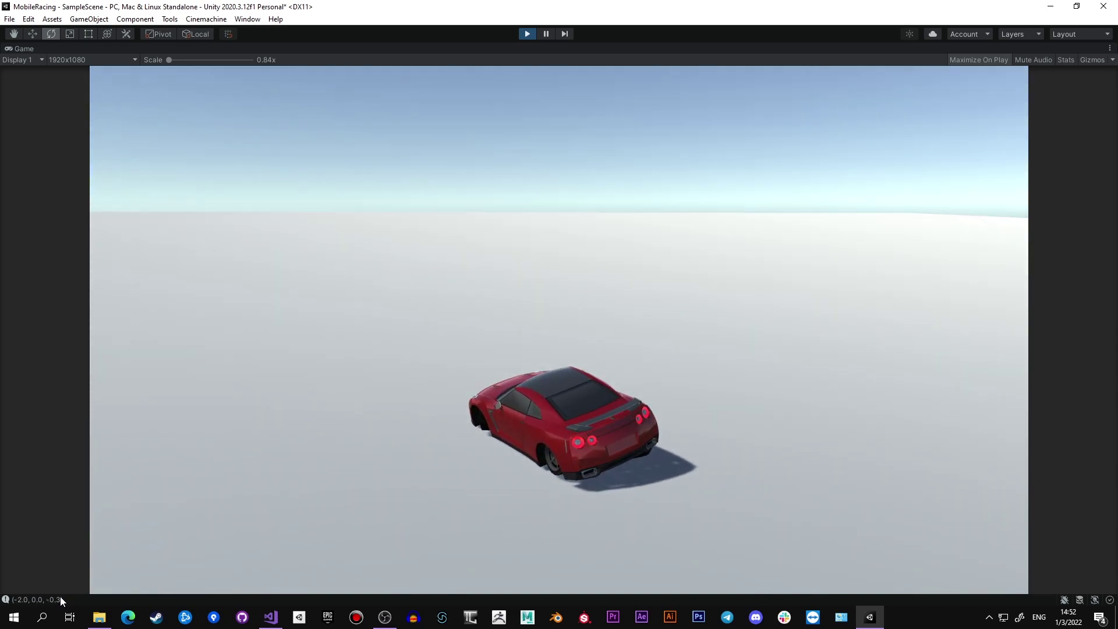
key(w)
key(a)
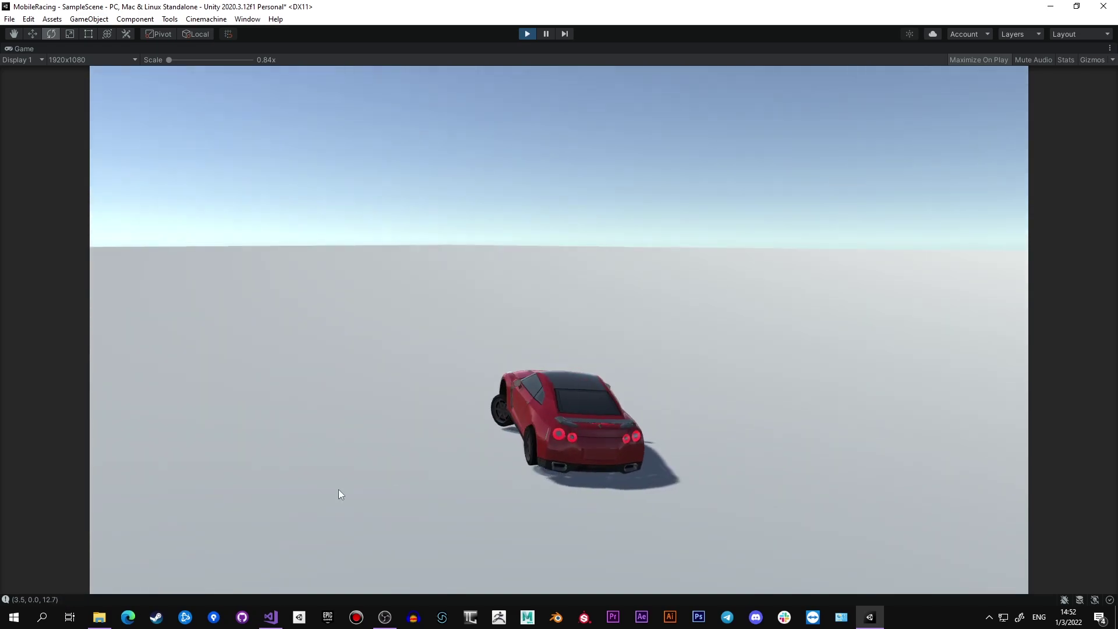
key(space)
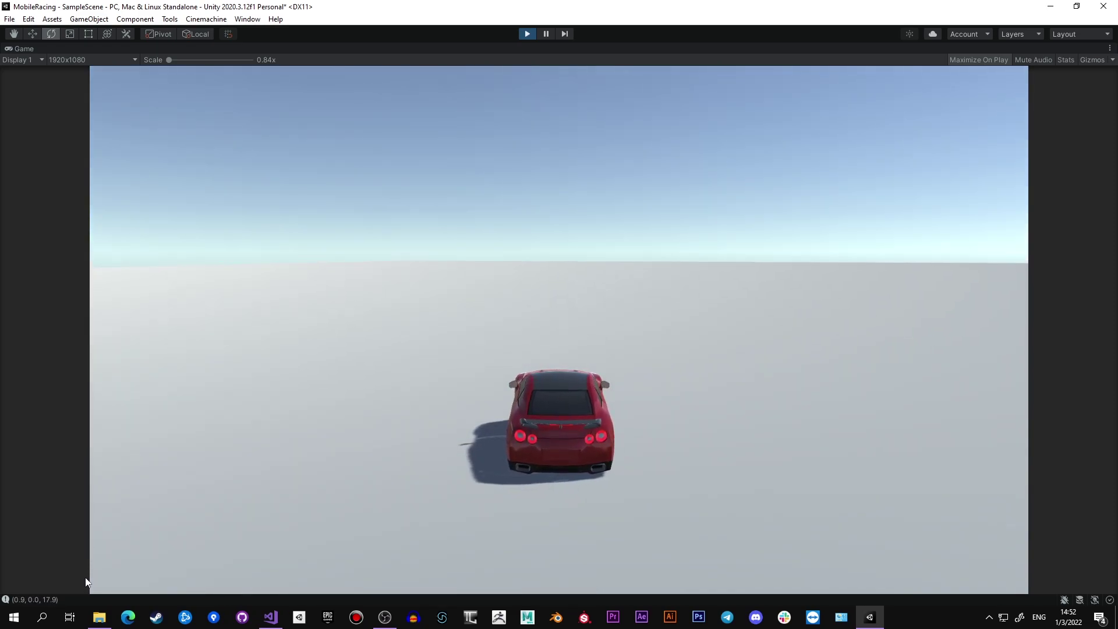
key(d)
key(space)
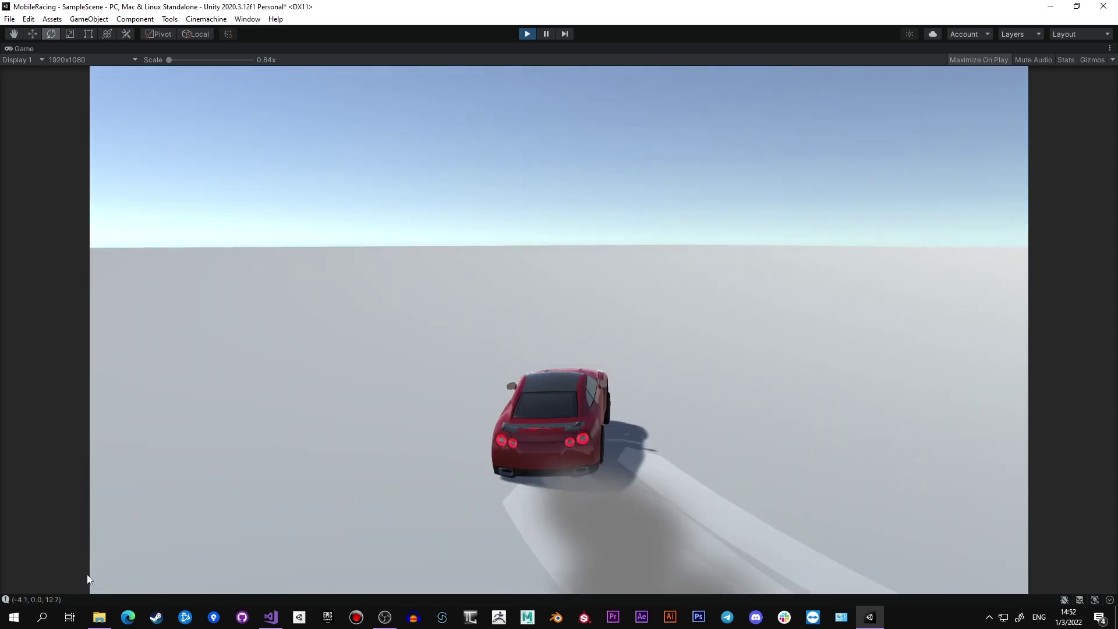
key(s)
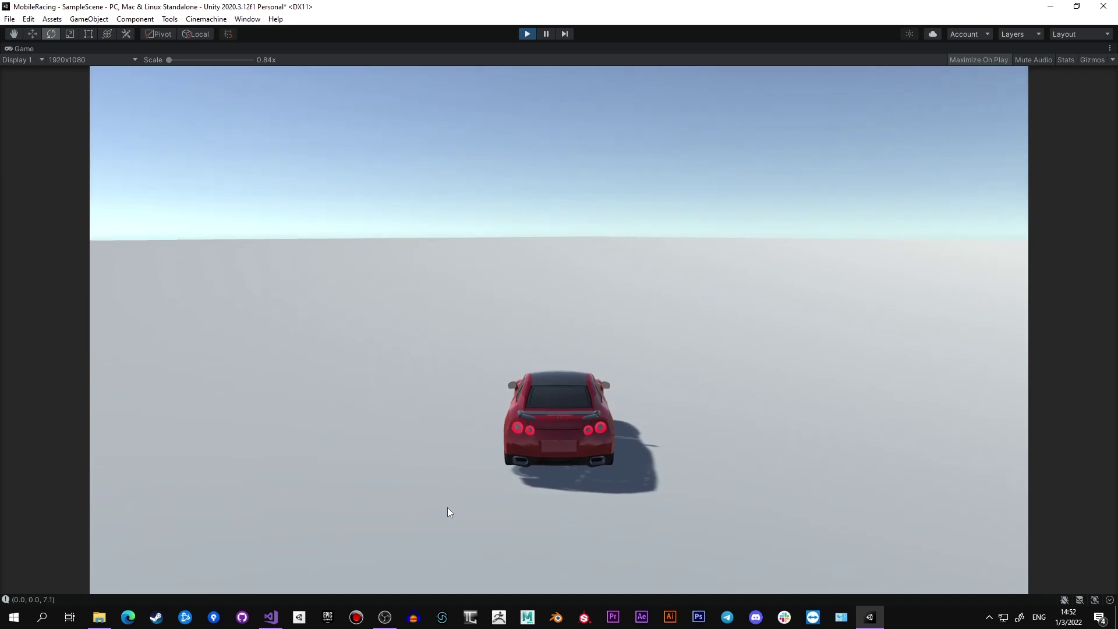
click(527, 34)
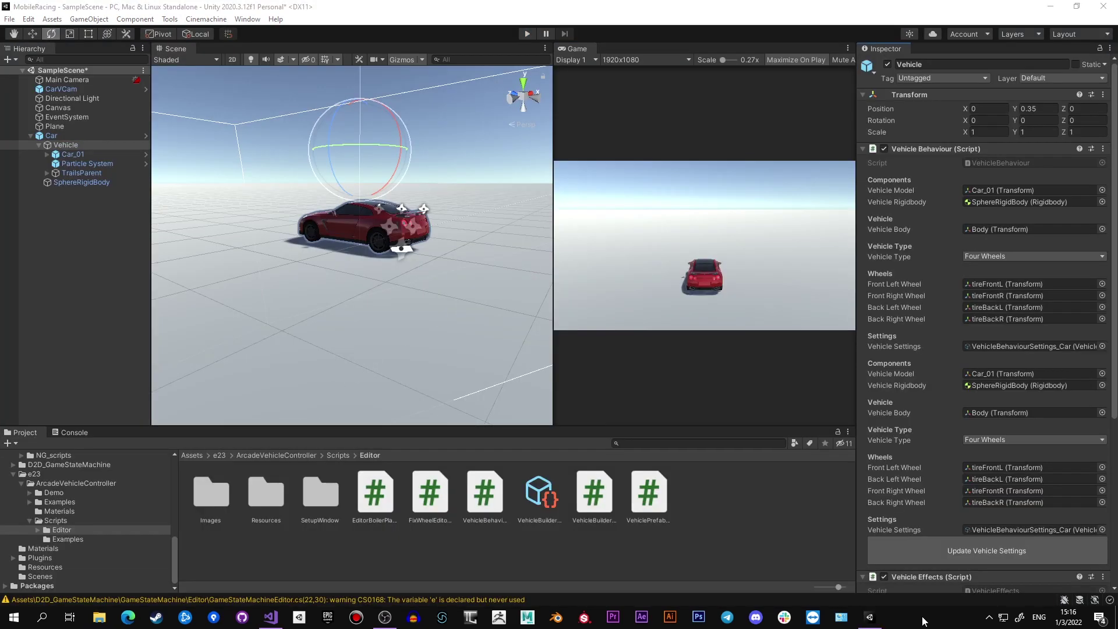
Switch to Visual Studio and add [Header("NG Params")] above the lsVelocity property in the NG Changes region
click(270, 617)
click(437, 365)
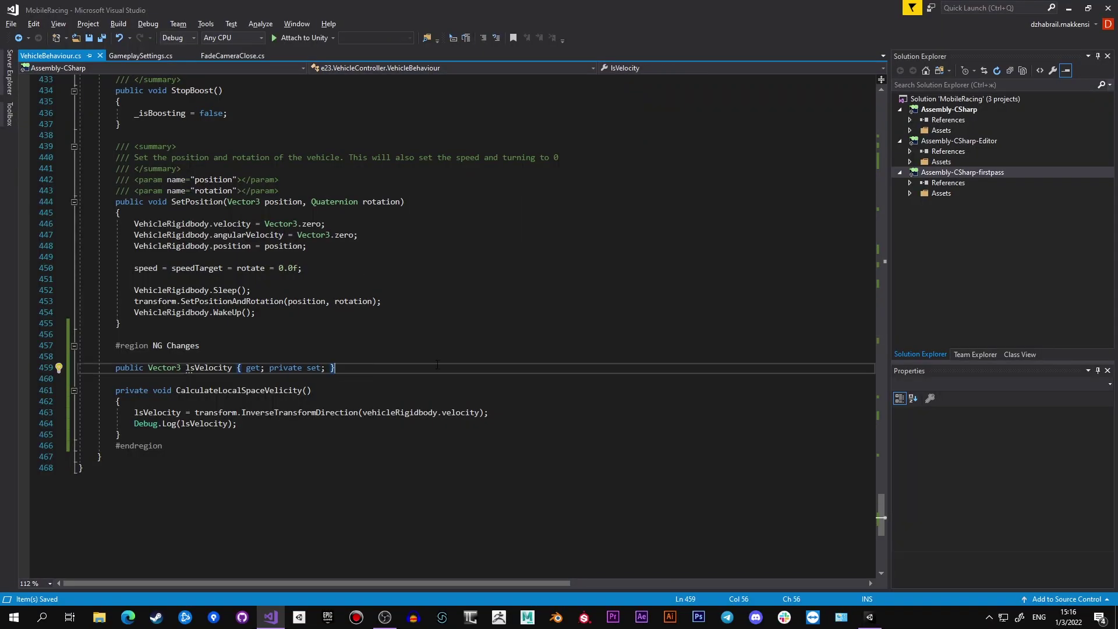
key(ctrl+Return)
key(ctrl+Return)
text([])
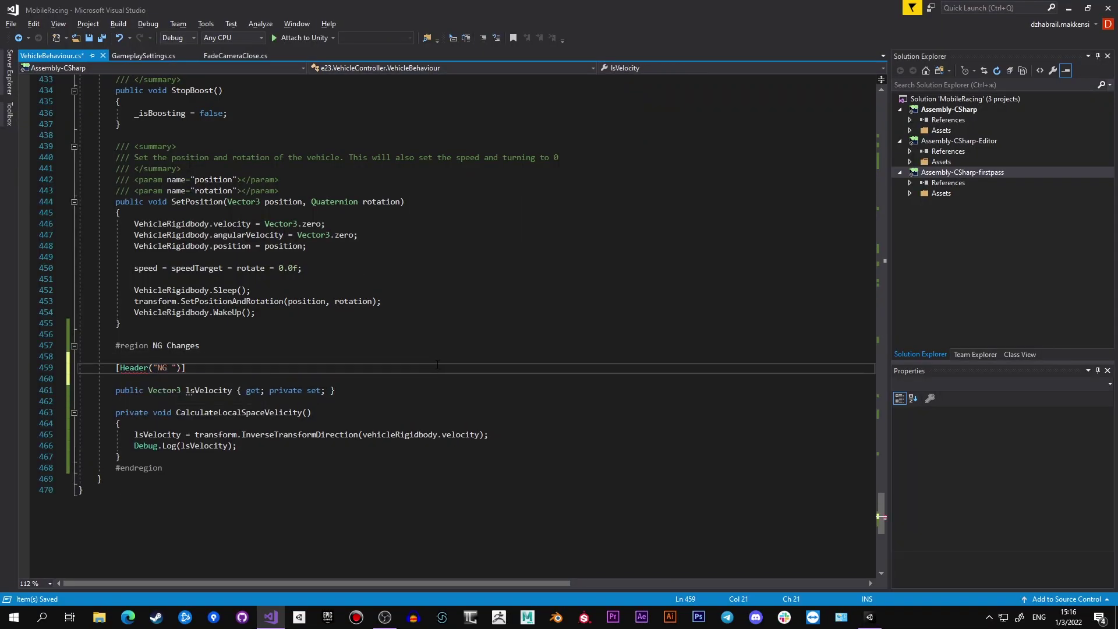
Under the NG Params header, declare [SerializeField] private AnimationCurve deltaVelocityZCurve; and save the script
key(Return)
text([SerializeField] private )
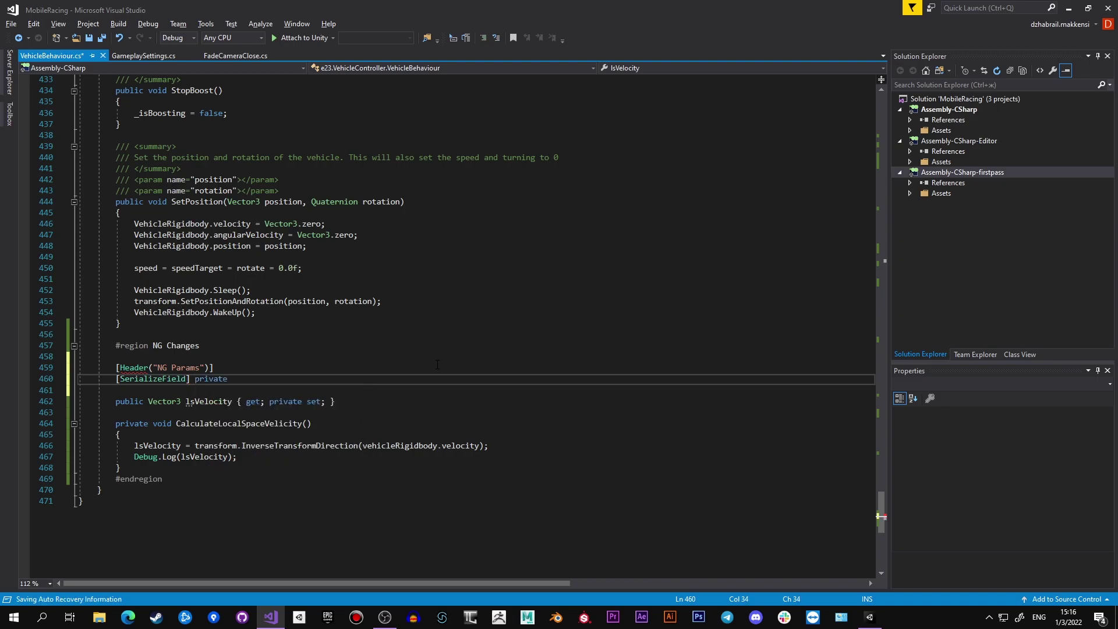
text(AnimationCurve d)
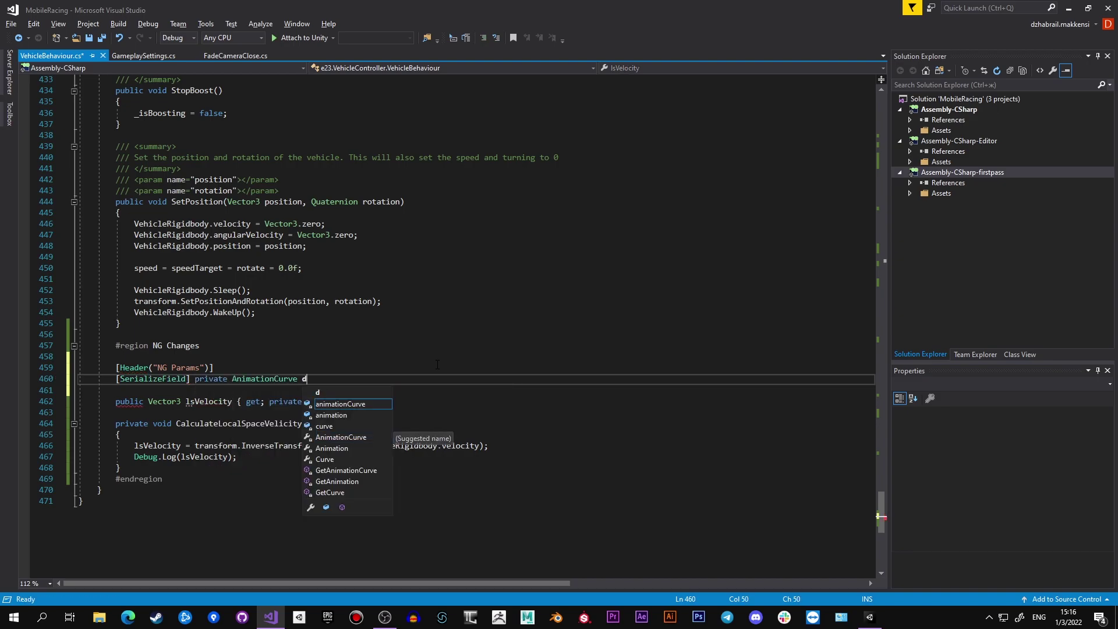
text(eltaVelocityZCurve;)
key(ctrl+s)
Below the curve field, declare public float deltaVelocityZ { get; private set; } and private float oldVelocityZ;
key(Return)
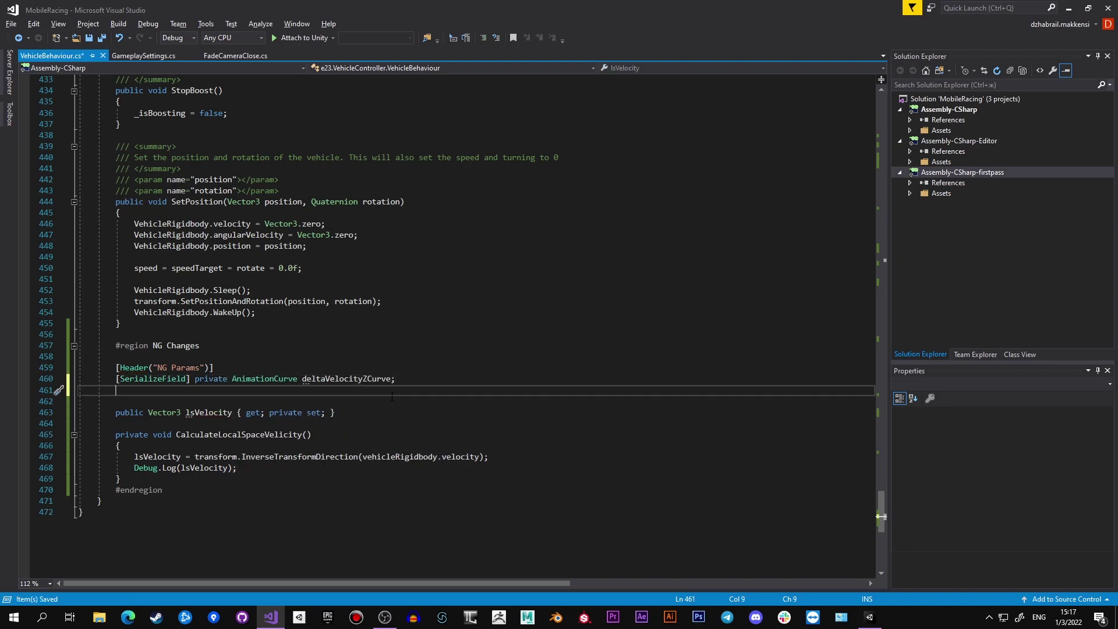
text(pun)
text( float deltaVelocityZ { get; private)
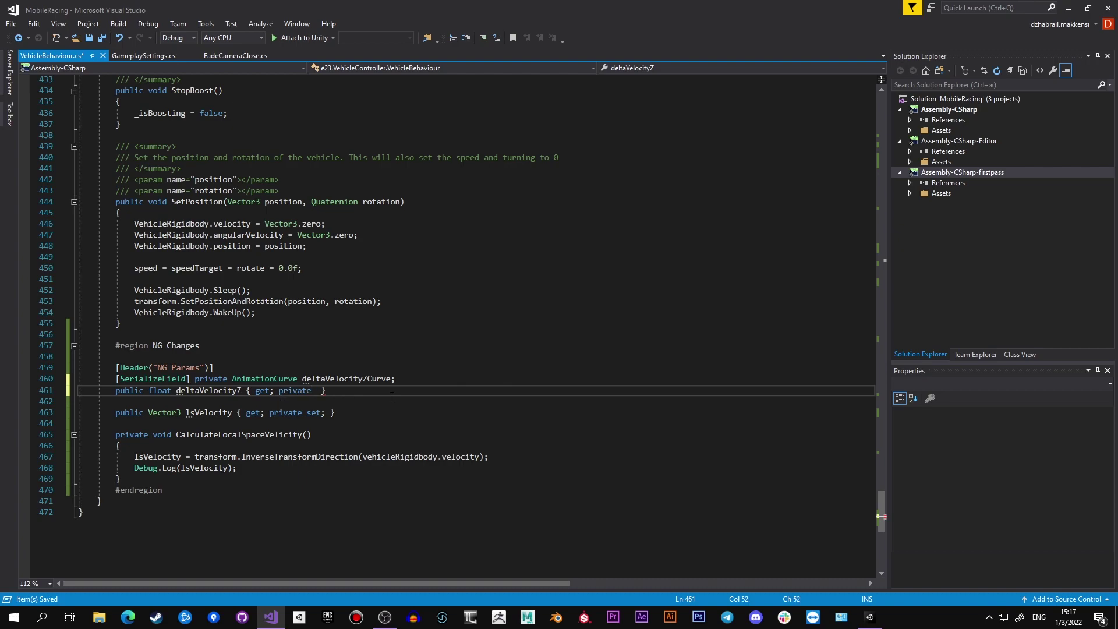
text(;)
key(Return)
text(private float)
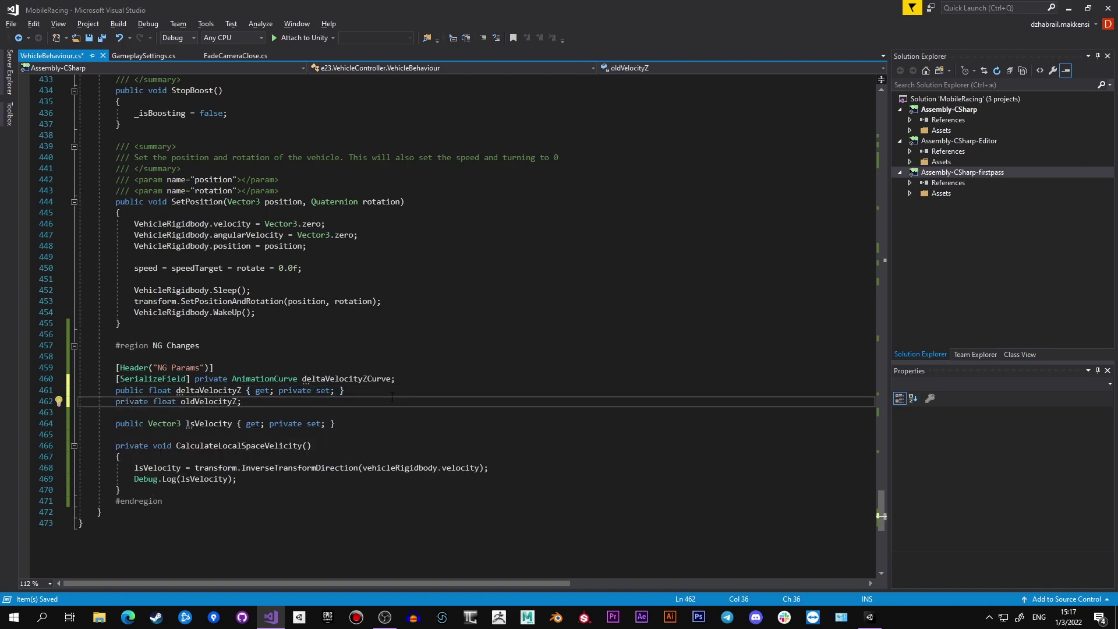
Add an empty method private void CalculateDeltaVelocityZ() below CalculateLocalSpaceVelicity()
click(151, 489)
key(Return)
key(Return)
text(private v)
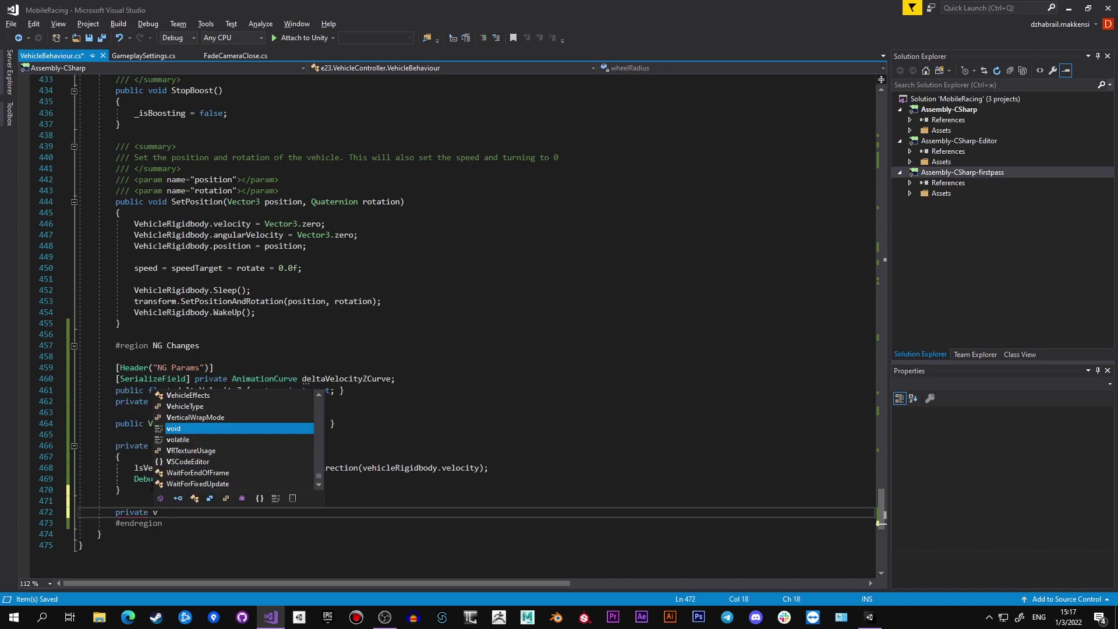
text(oid Calculate)
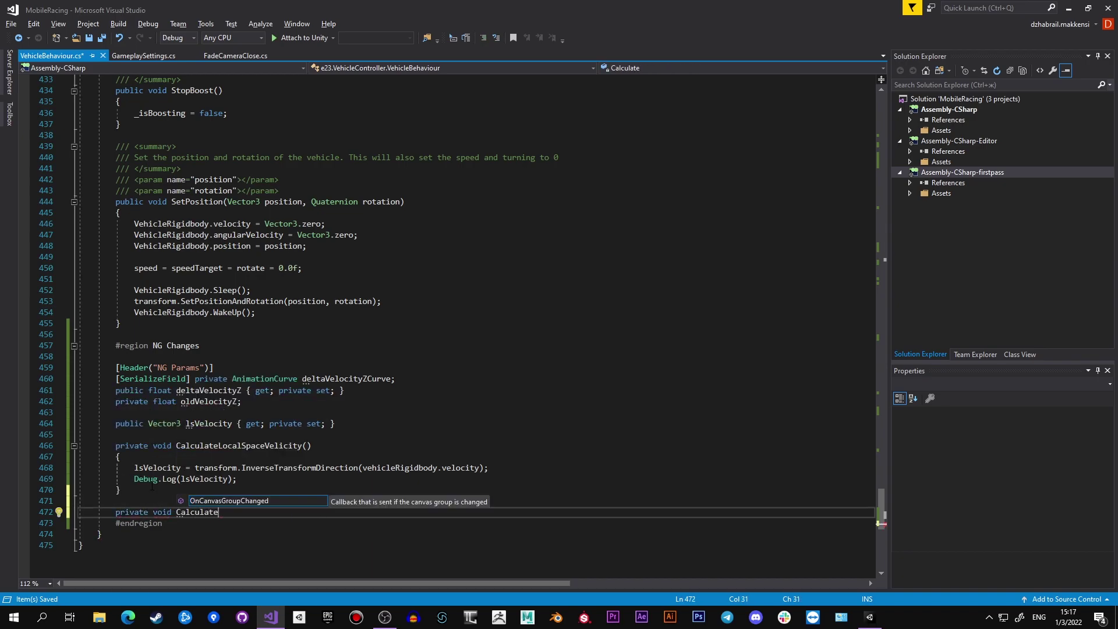
text(DeltaVelocityZ())
key(Return)
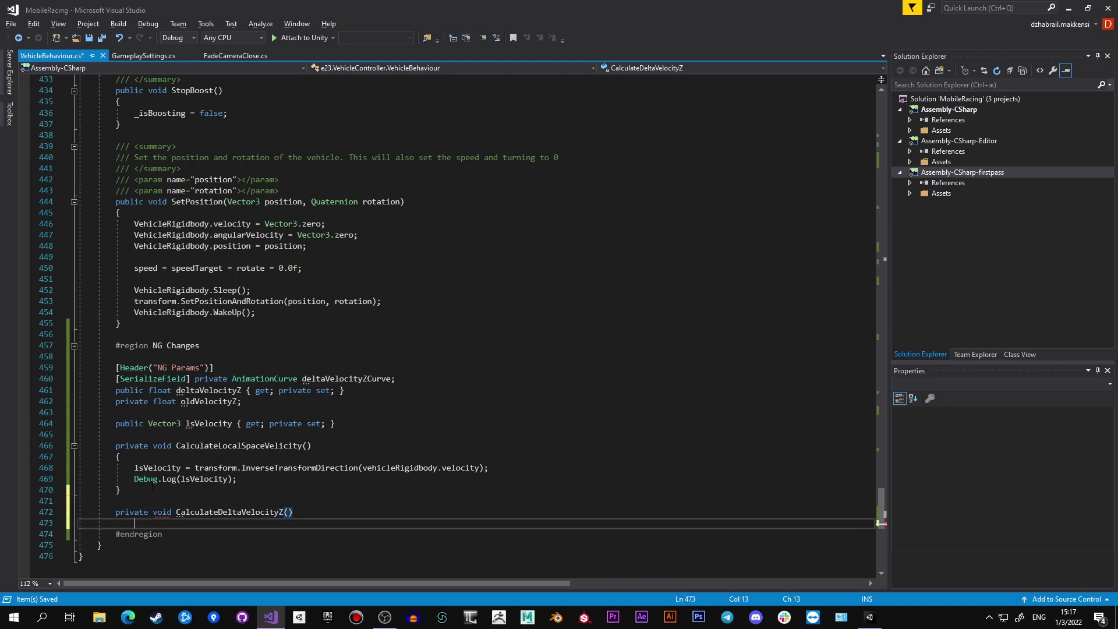
text({)
key(Return)
In CalculateDeltaVelocityZ(), assign deltaVelocityZ = deltaVelocityZCurve.Evaluate(Mathf.Clamp(lsVelocity.z - oldVelocityZ, 0, 1));
text(deltaVelocityZ )
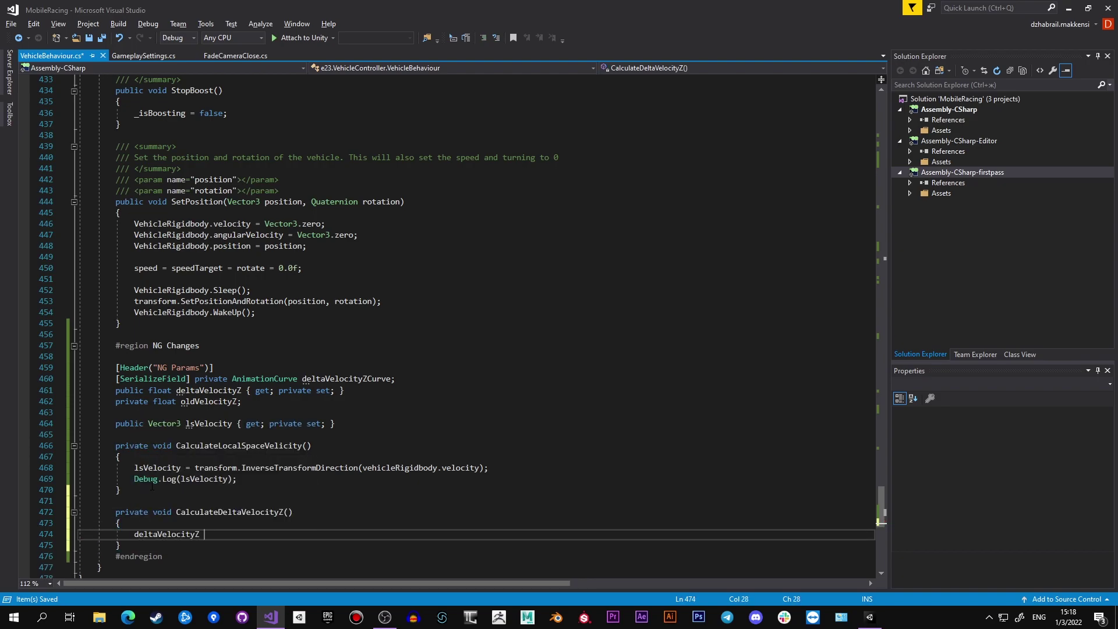
text(= deltaVelocityZCurve)
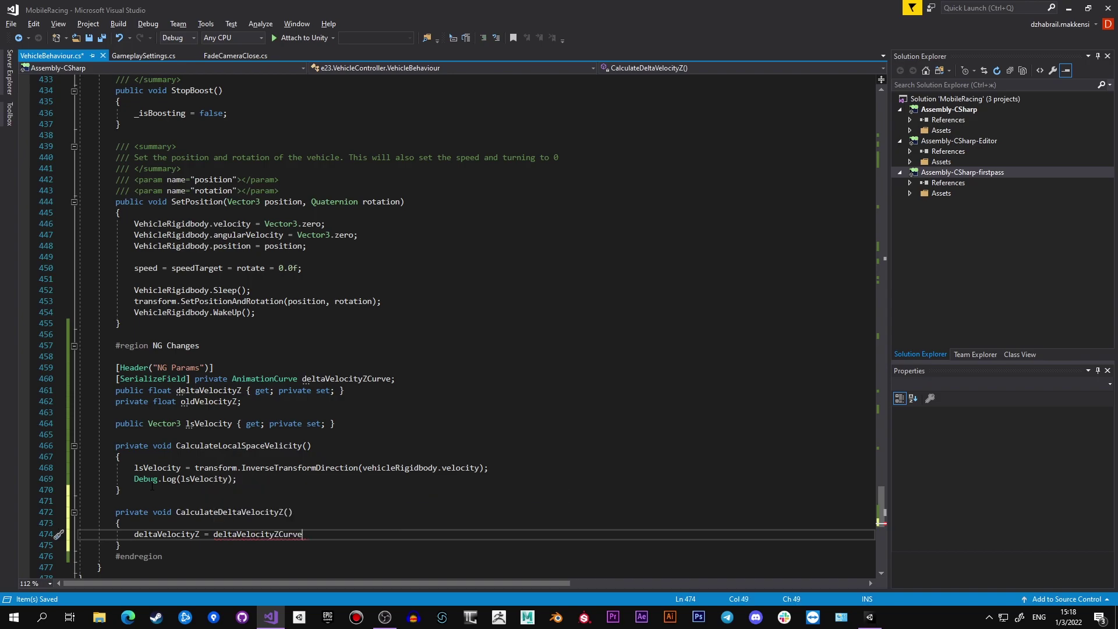
text(.Ev)
text(Mathf.Clamp(0,)
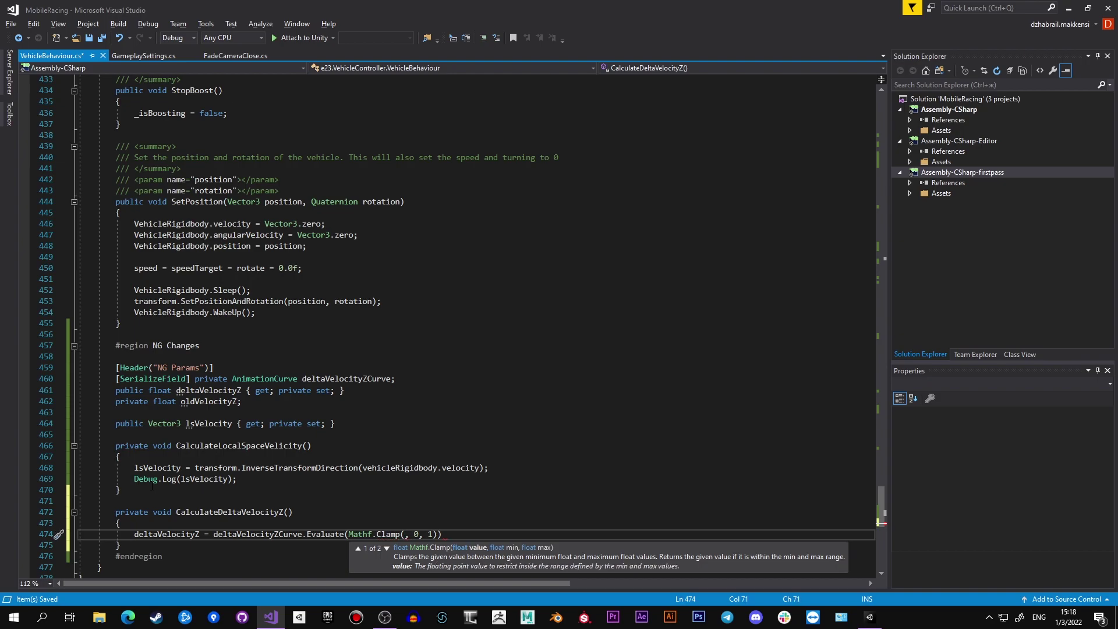
text((lsVelocity.z - oldVelocityZ)
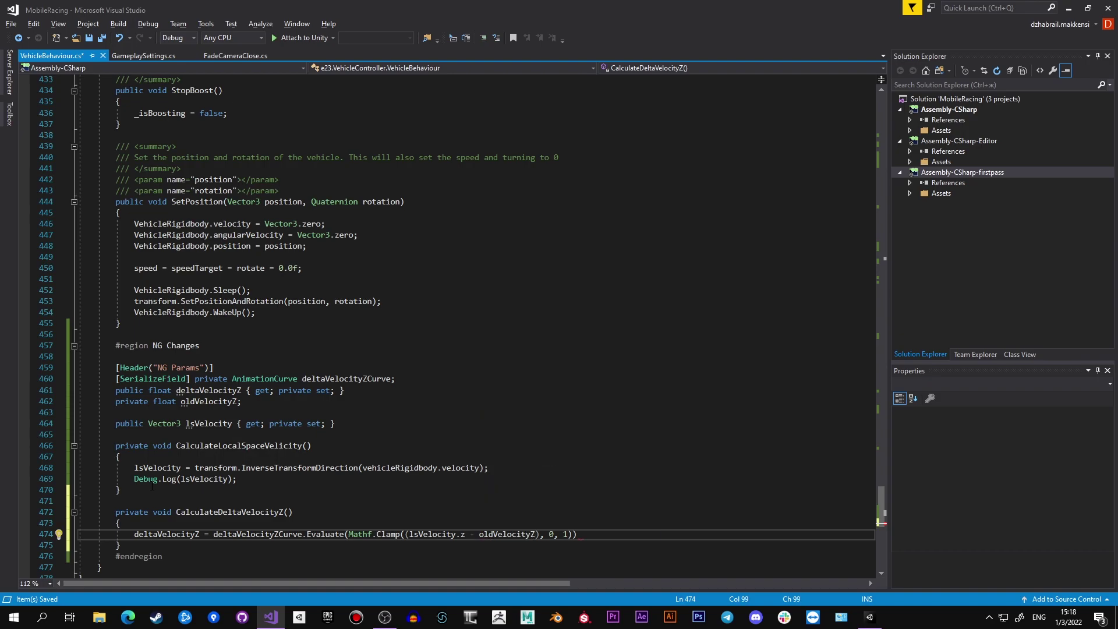
key(Delete)
click(409, 534)
key(BackSpace)
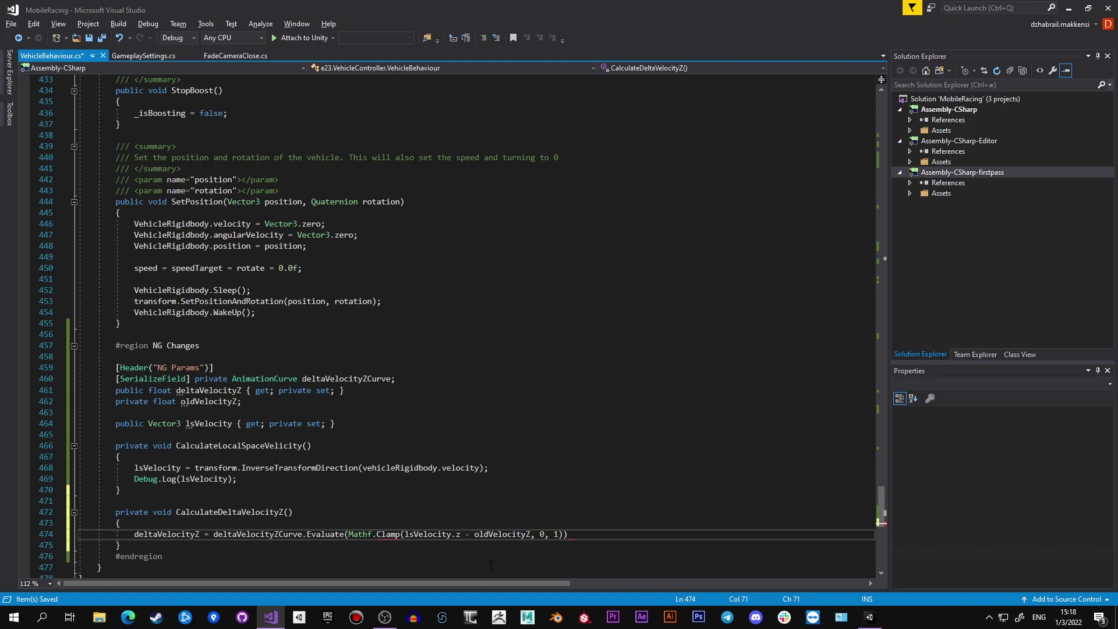
click(606, 526)
click(615, 538)
scroll(599, 518, down, 2)
Below the deltaVelocityZ assignment, add oldVelocityZ = lsVelocity.z; and save the script
key(Return)
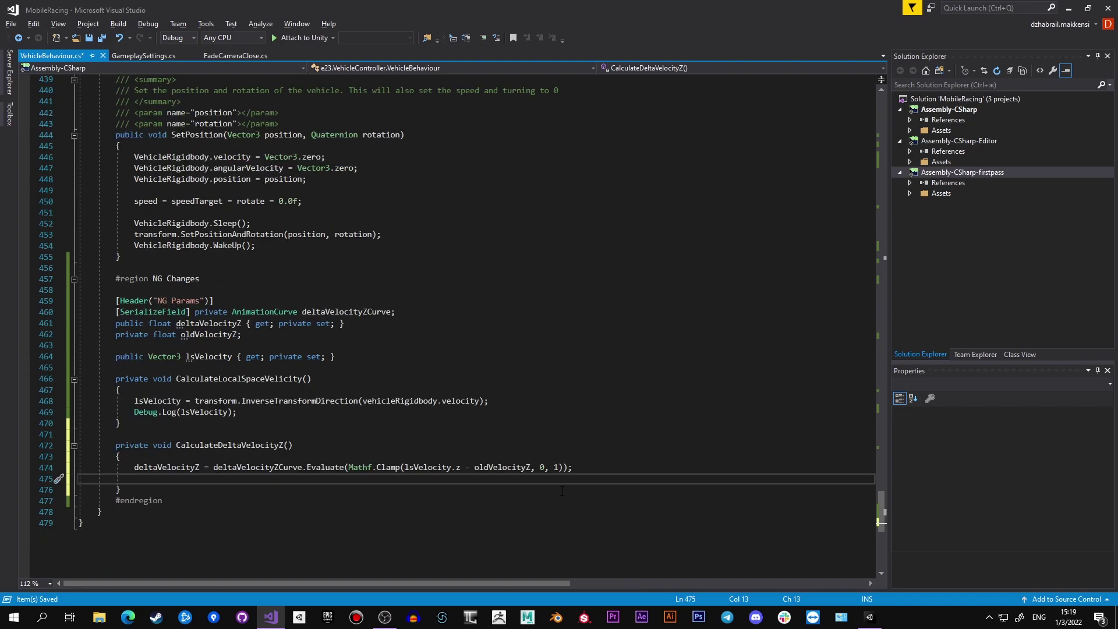
text(oldVelocityZ = lsVelocity.)
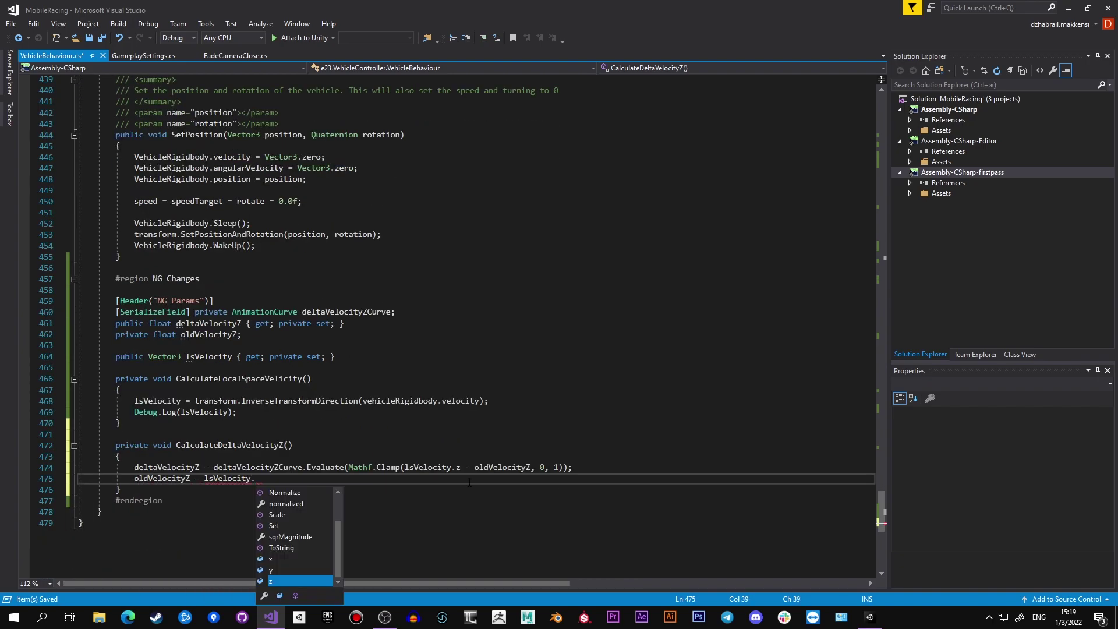
text(z;)
key(ctrl+s)
Move the Debug.Log(lsVelocity); line from CalculateLocalSpaceVelicity() to the end of CalculateDeltaVelocityZ()
drag(237, 412, 135, 412)
key(ctrl+x)
click(325, 481)
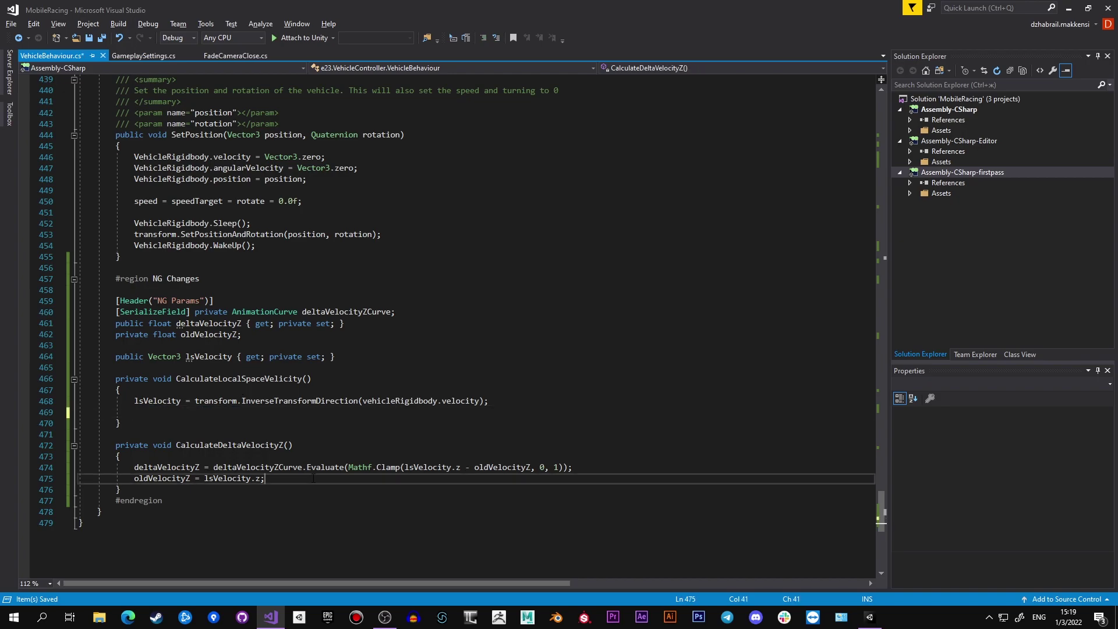
key(Return)
key(Return)
key(ctrl+v)
Change the moved Debug.Log call to log deltaVelocityZ and save the script
double_click(164, 467)
key(ctrl+c)
double_click(204, 501)
key(ctrl+v)
key(ctrl+s)
Comment out the curve-based deltaVelocityZ assignment and add deltaVelocityZ = lsVelocity.z - oldVelocityZ; directly below it
click(135, 467)
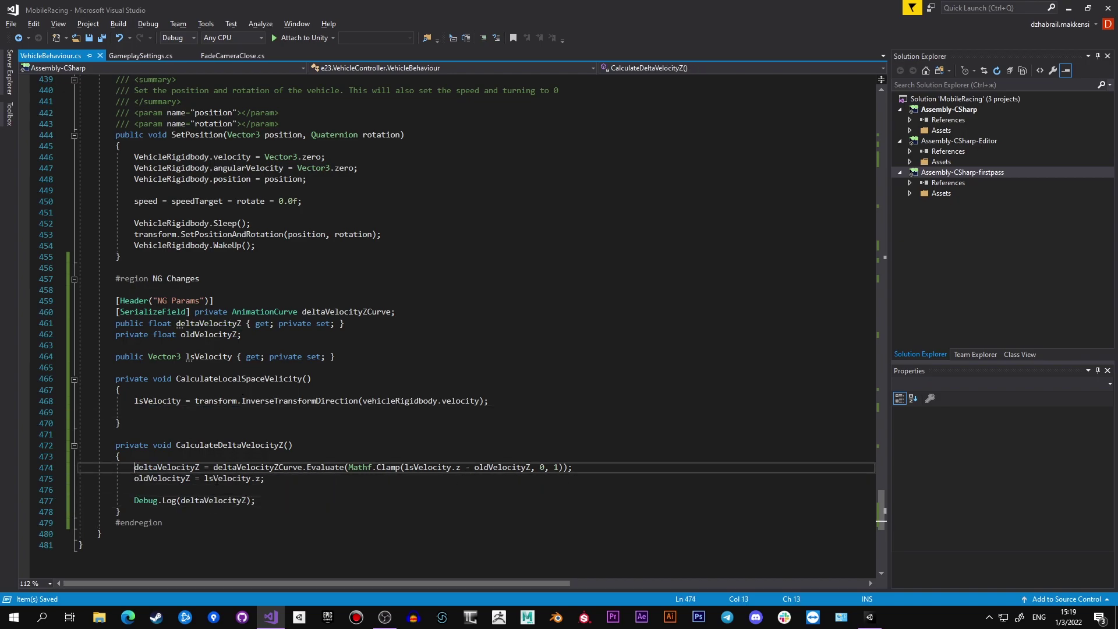
text(//)
click(614, 468)
key(Return)
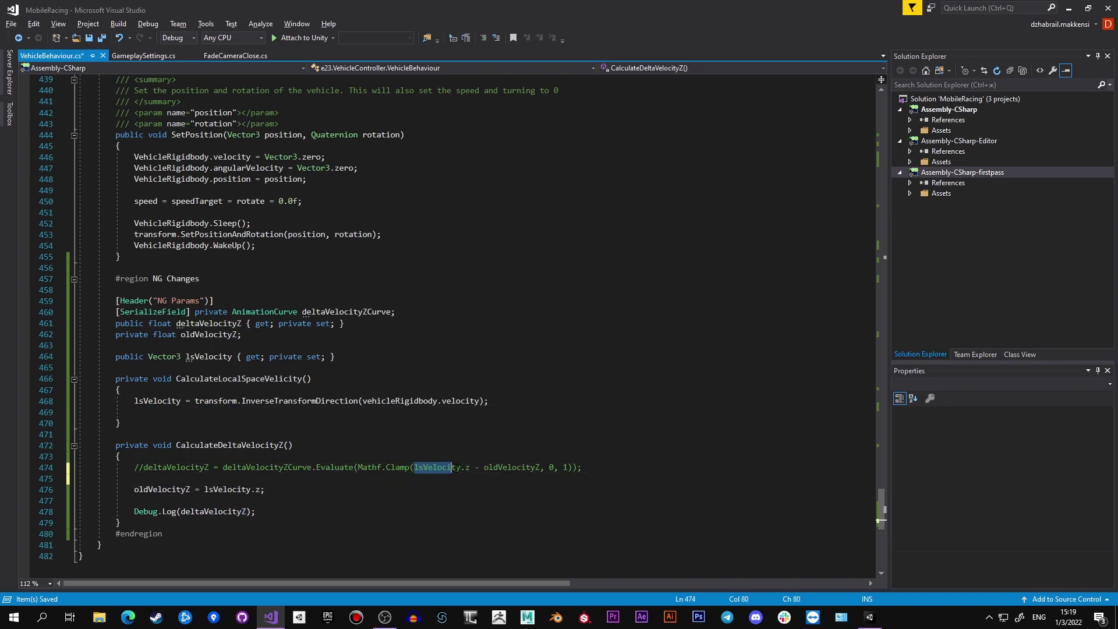
drag(457, 468, 416, 472)
click(238, 477)
text(deltaVelocityZ =)
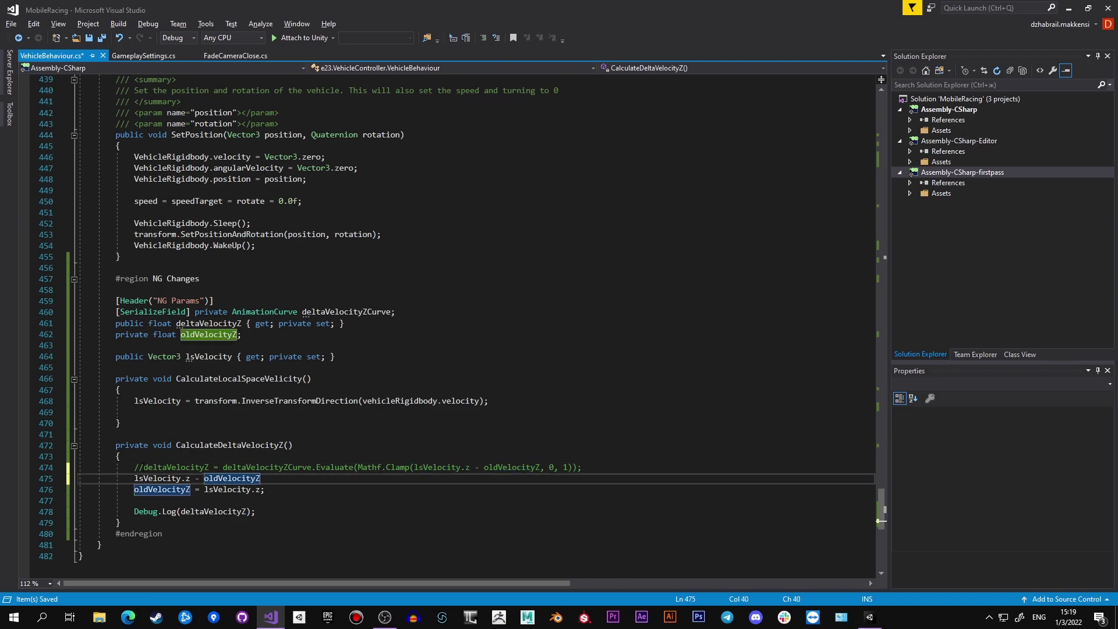
key(ctrl+v)
text(;)
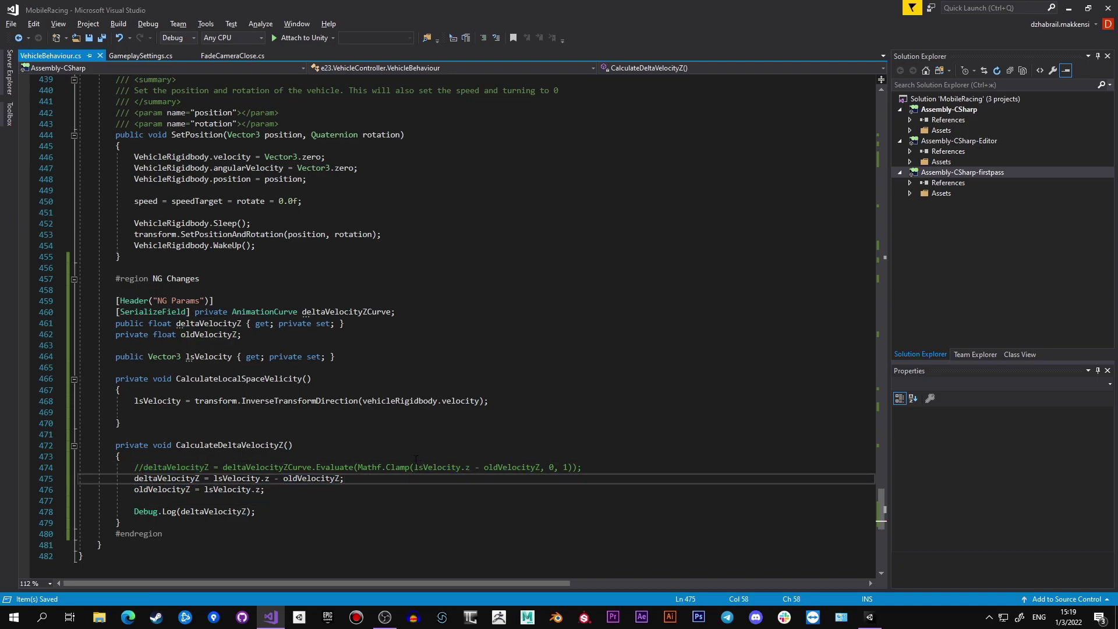
At the end of FixedUpdate(), add the comment //NG Methods and call CalculateDeltaVelocityZ(); below it
click(292, 445)
drag(881, 499, 892, 265)
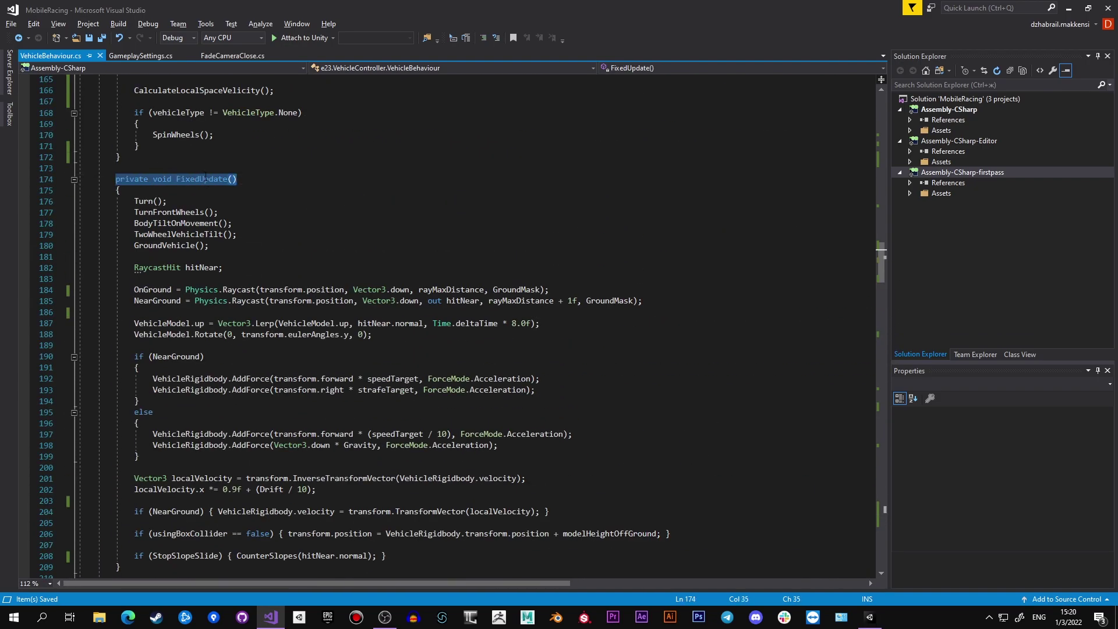
scroll(205, 178, down, 7)
click(440, 322)
key(Return)
key(Return)
text(//NG)
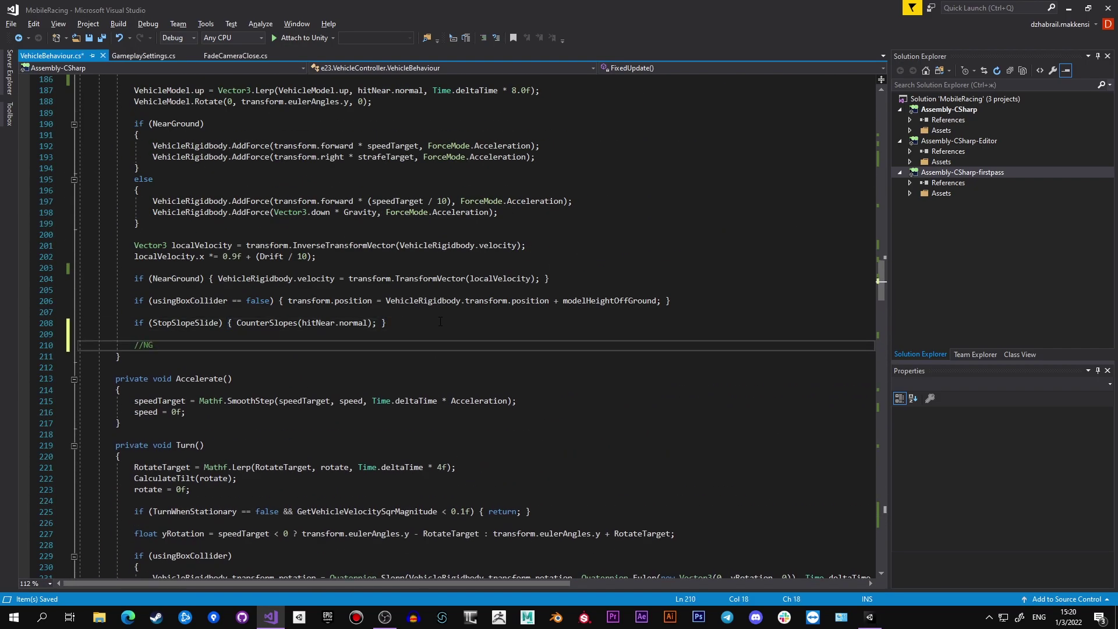
text( Methods)
key(Return)
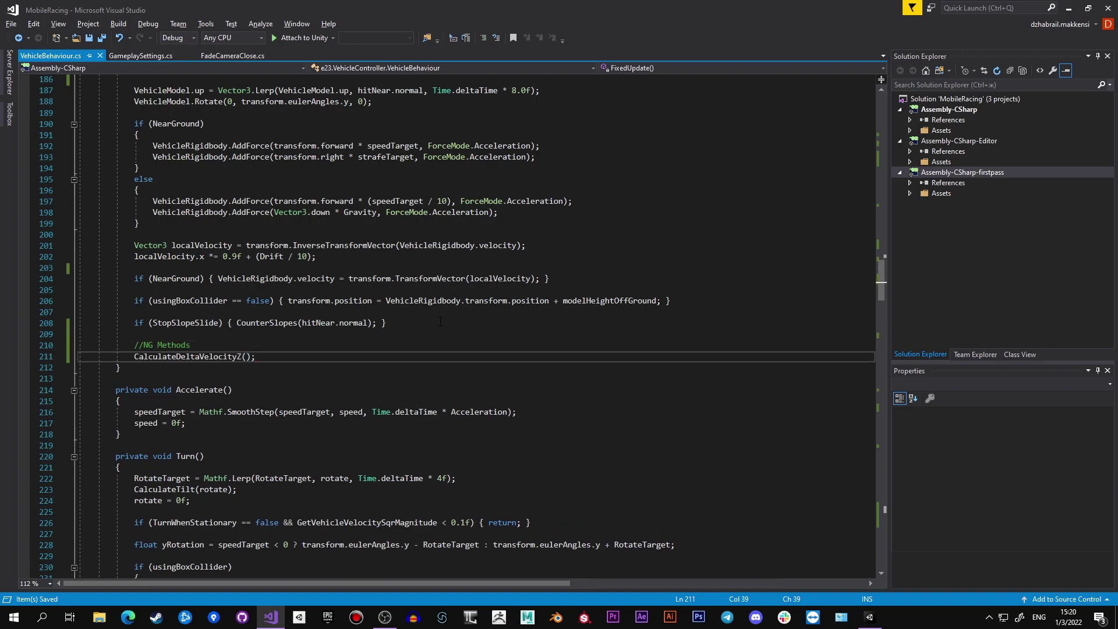
Switch to Unity and playtest the car, accelerating and steering both ways while watching the logged deltaVelocityZ
key(alt+Tab)
key(ctrl+p)
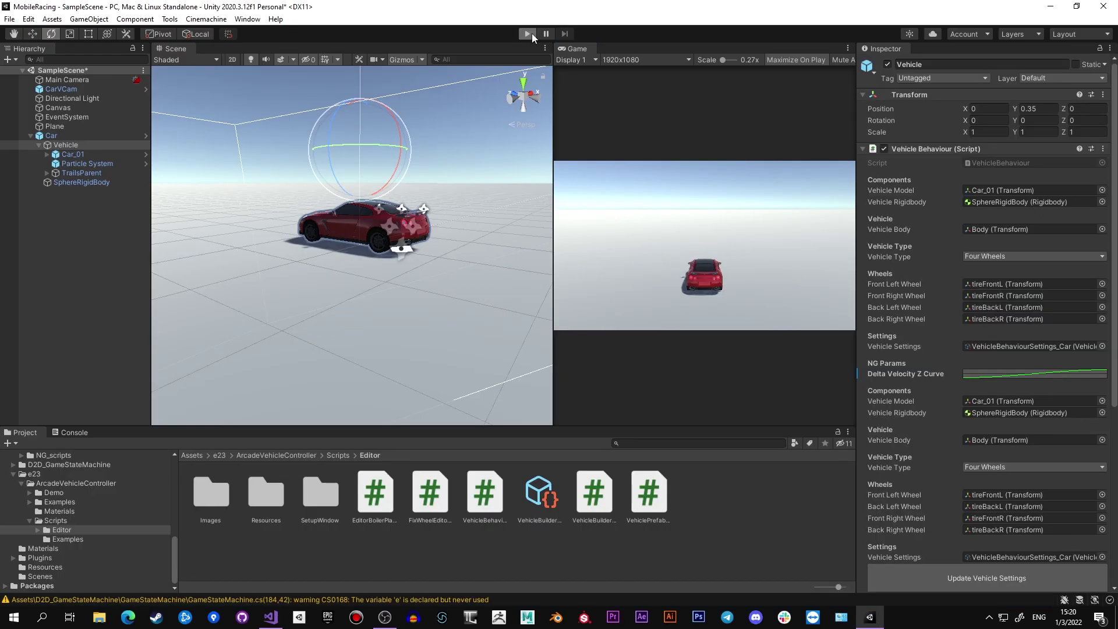
key(w)
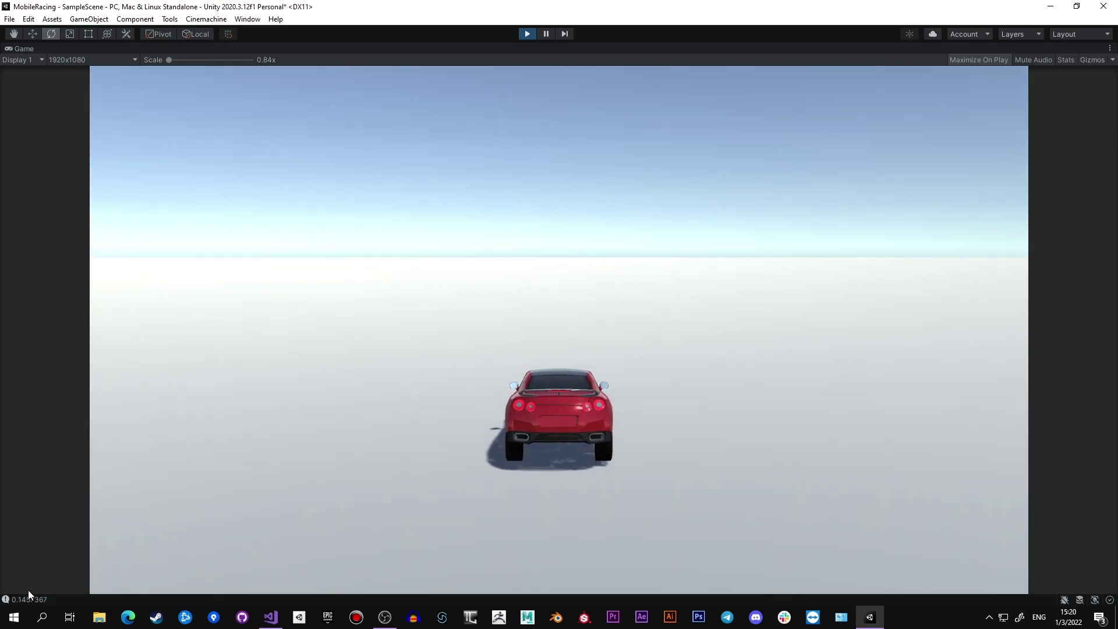
key(a)
key(d)
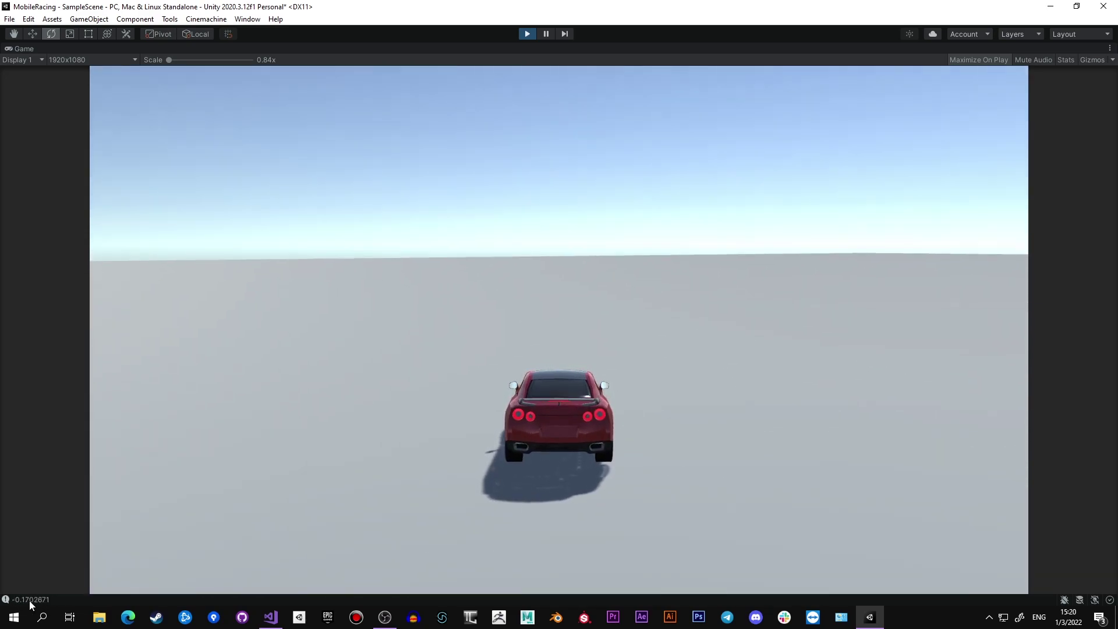
key(a)
key(d)
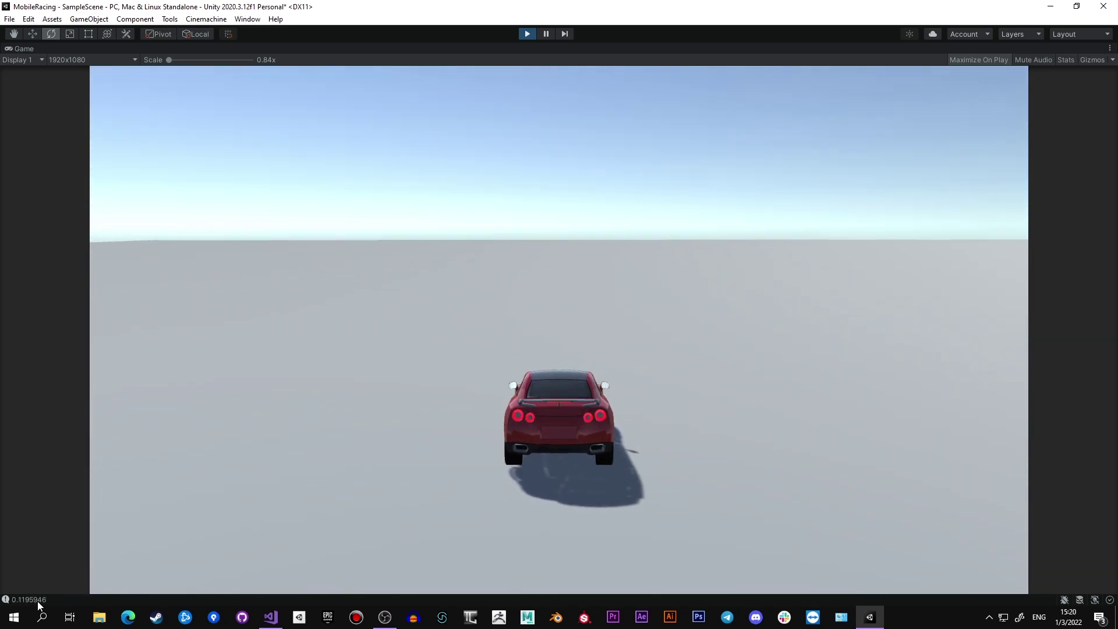
key(ctrl+p)
In Visual Studio, uncomment the curve-based deltaVelocityZ assignment, remove the plain subtraction line below it, and save the script
key(alt+Tab)
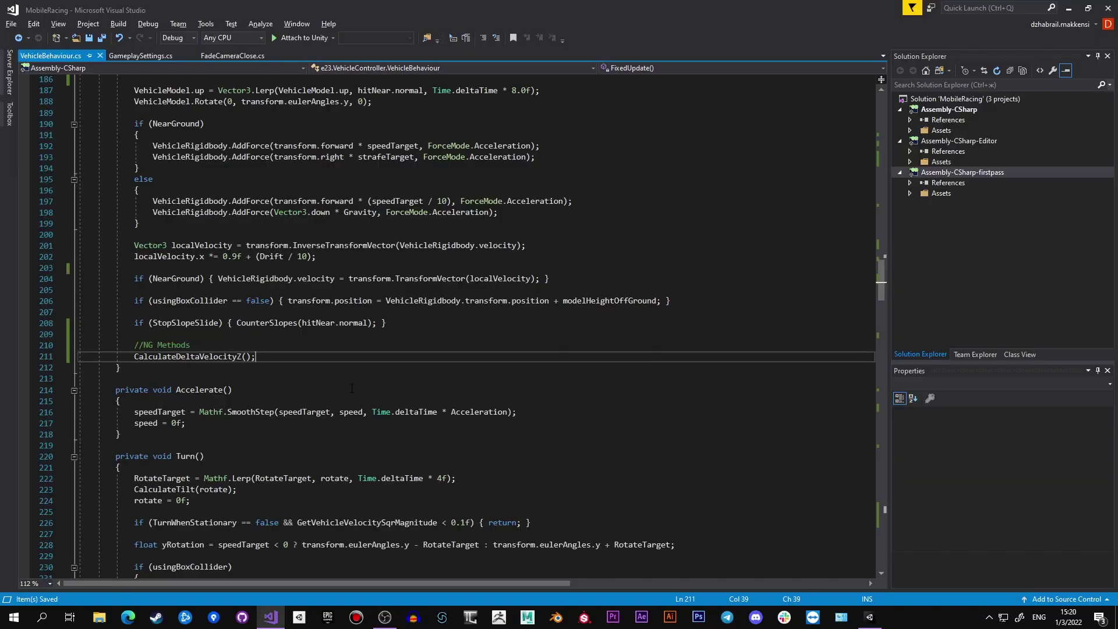
drag(880, 269, 886, 502)
click(143, 412)
key(BackSpace)
key(BackSpace)
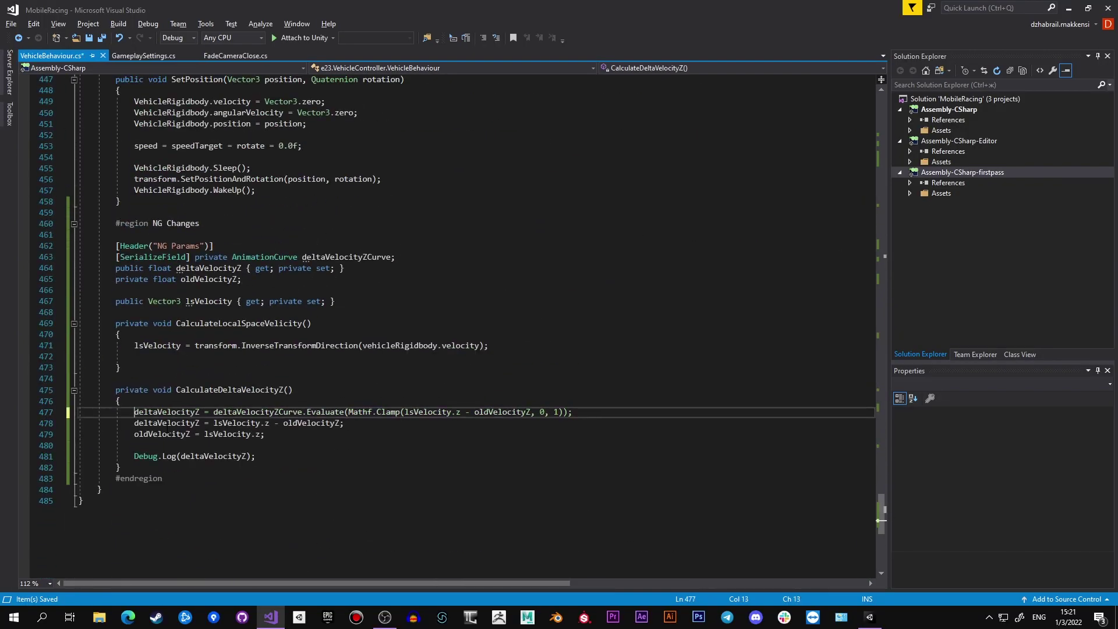
click(227, 425)
key(ctrl+x)
key(ctrl+s)
In Unity, open the Vehicle's Delta Velocity Z Curve and set its first key to time -0.15 and value -1
key(alt+Tab)
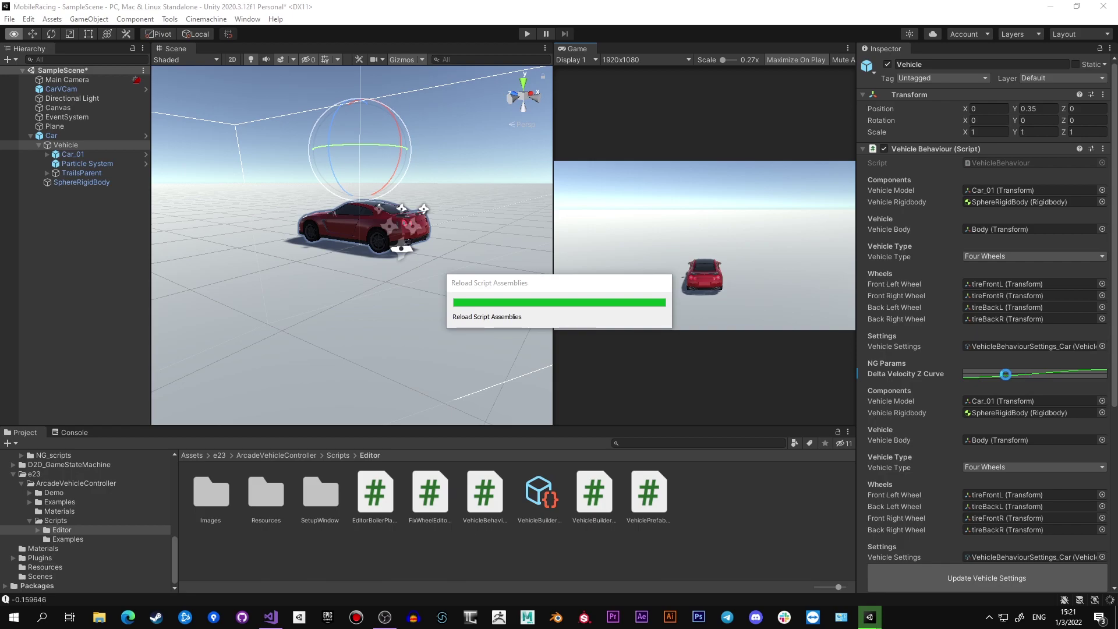
click(1005, 374)
right_click(529, 551)
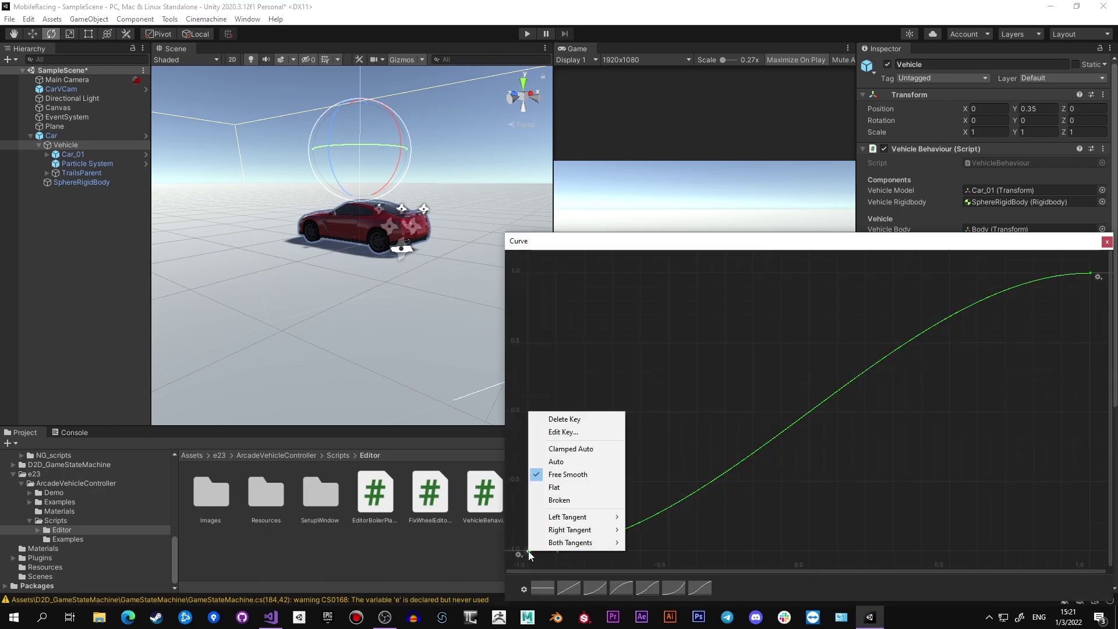
click(564, 419)
right_click(1091, 273)
click(1077, 280)
double_click(525, 547)
right_click(525, 547)
click(559, 428)
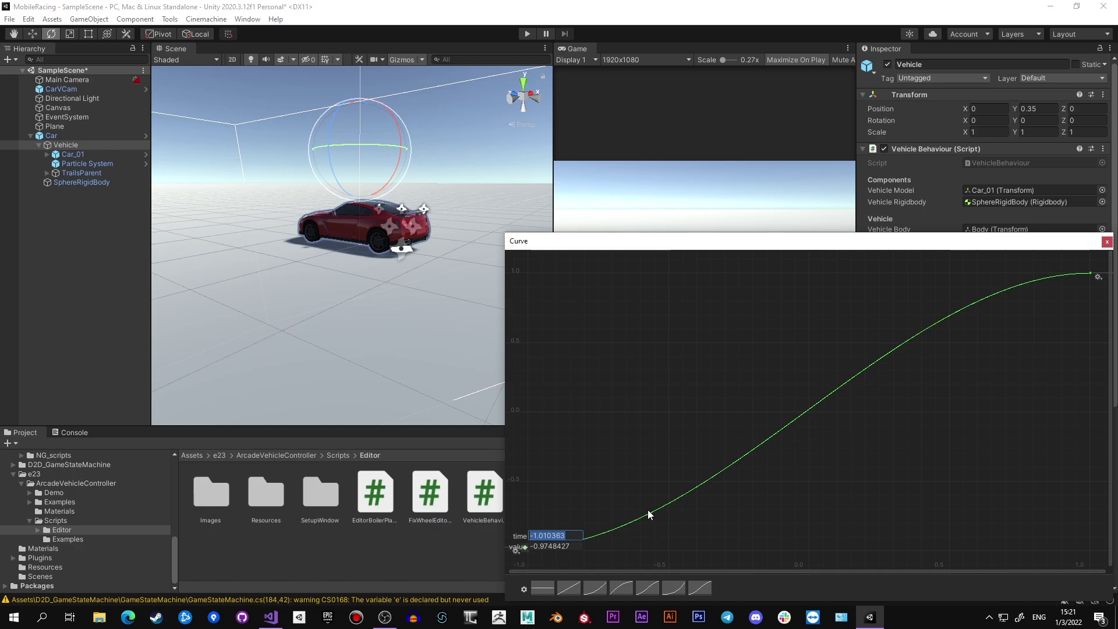
key(Tab)
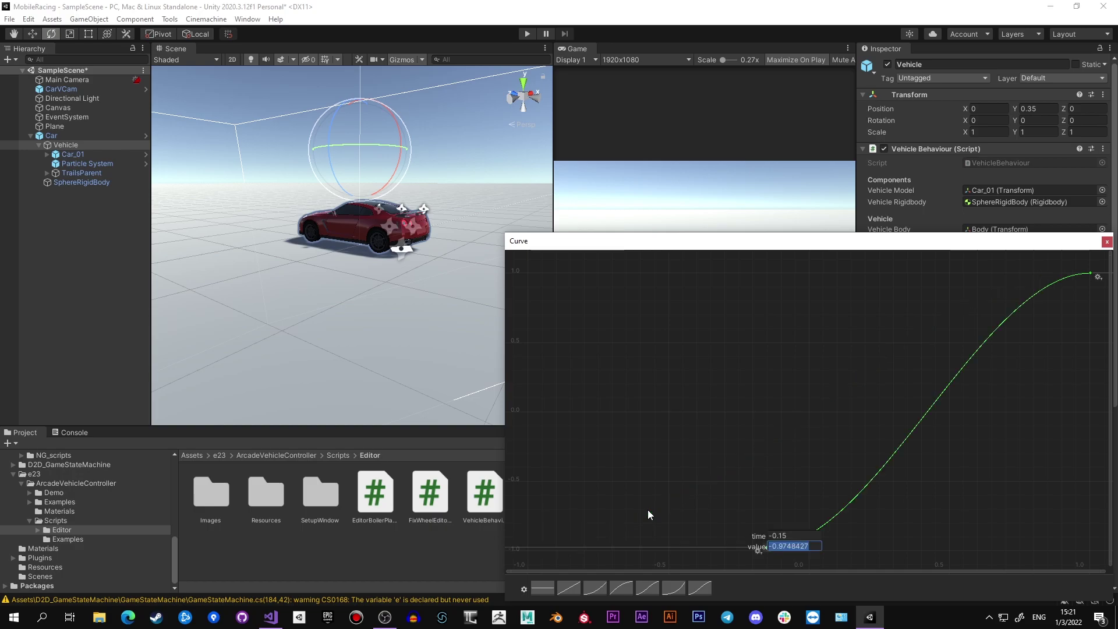
text(-1)
key(Return)
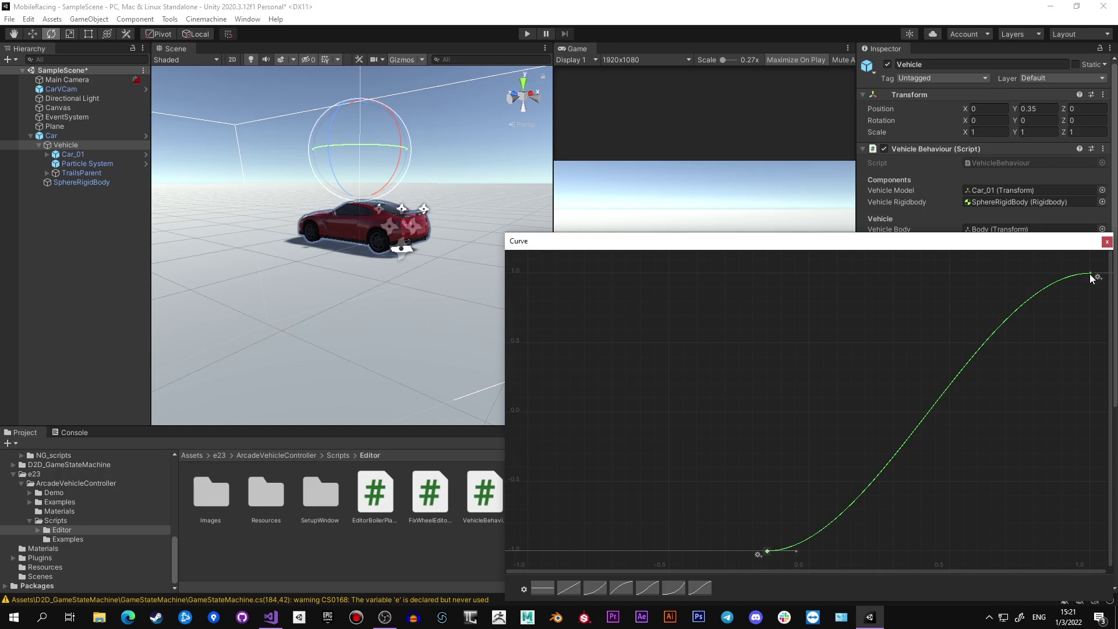
Set the time of the curve's last key to 0.15 and close the curve editor
right_click(1094, 275)
click(1078, 292)
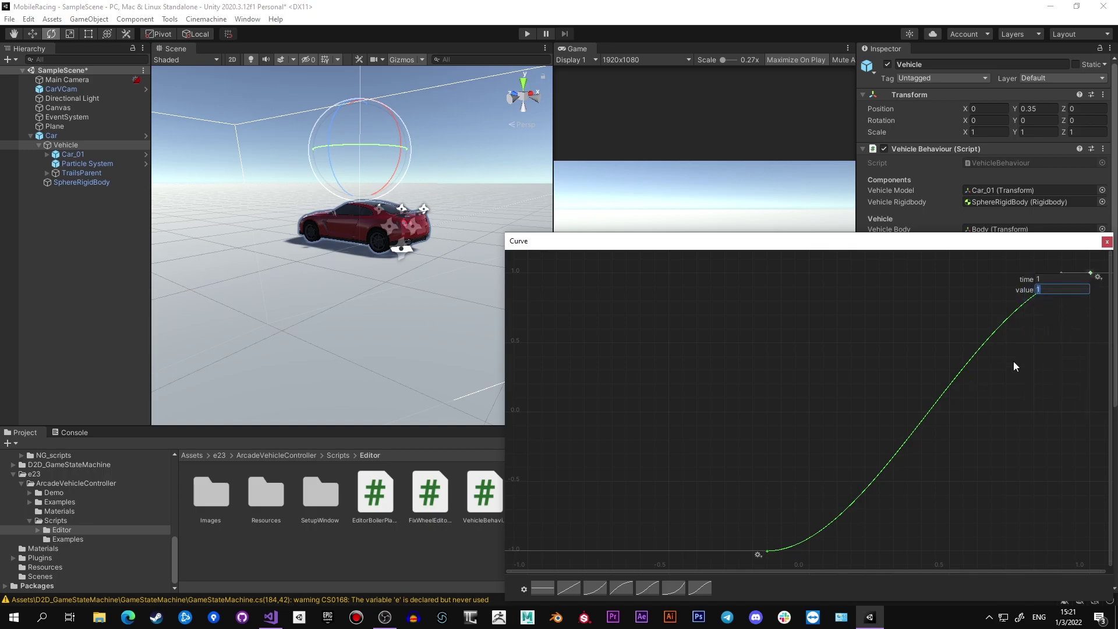
text(0.15)
key(Return)
click(1077, 221)
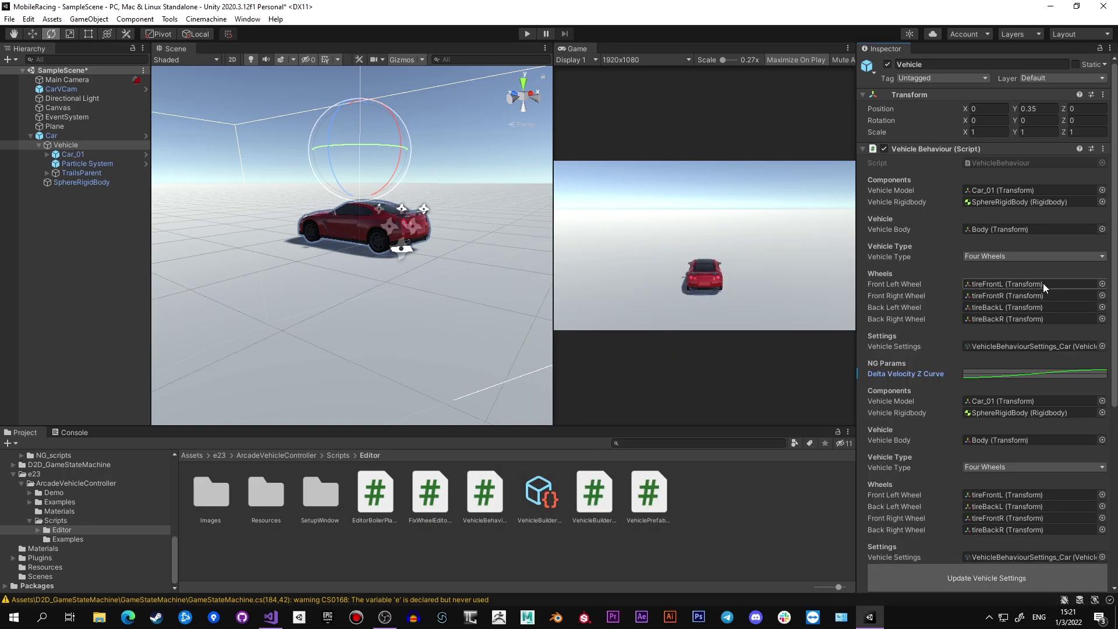
Reopen the Delta Velocity Z Curve, set both tangents of its first and last keys to Linear, and close the editor
click(1033, 371)
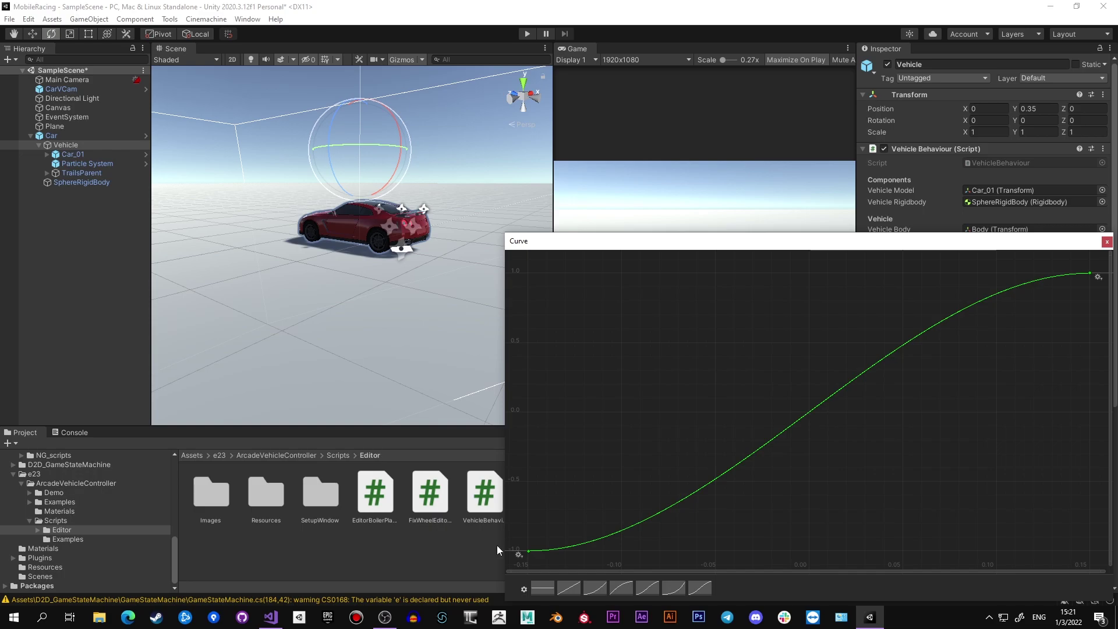
right_click(528, 550)
click(652, 532)
right_click(528, 550)
mouse_move(556, 543)
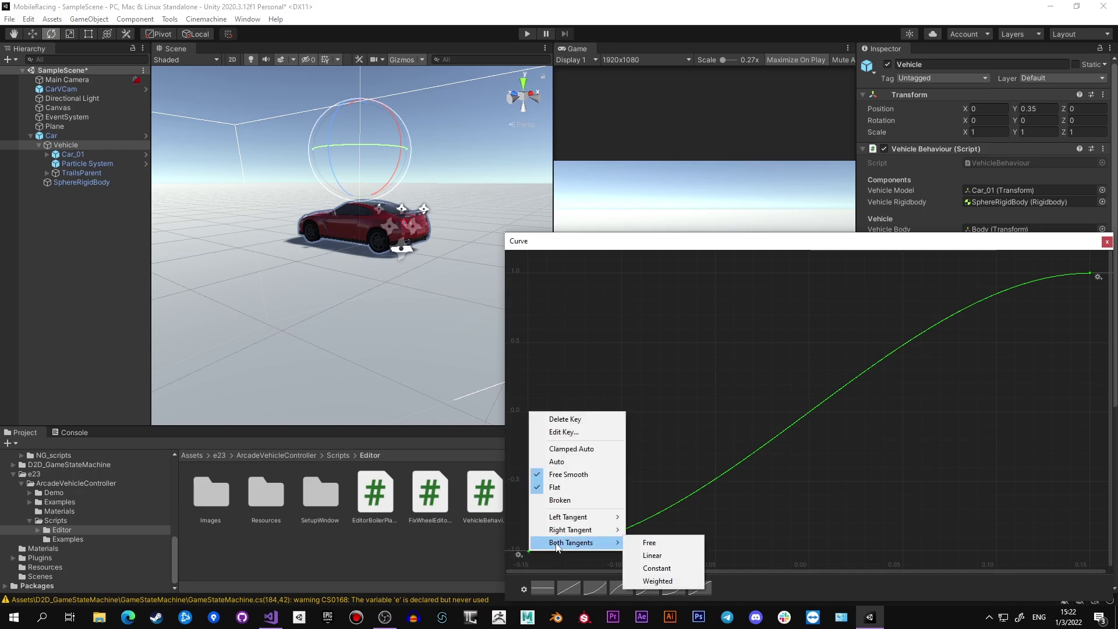
click(652, 555)
right_click(1089, 273)
mouse_move(1042, 403)
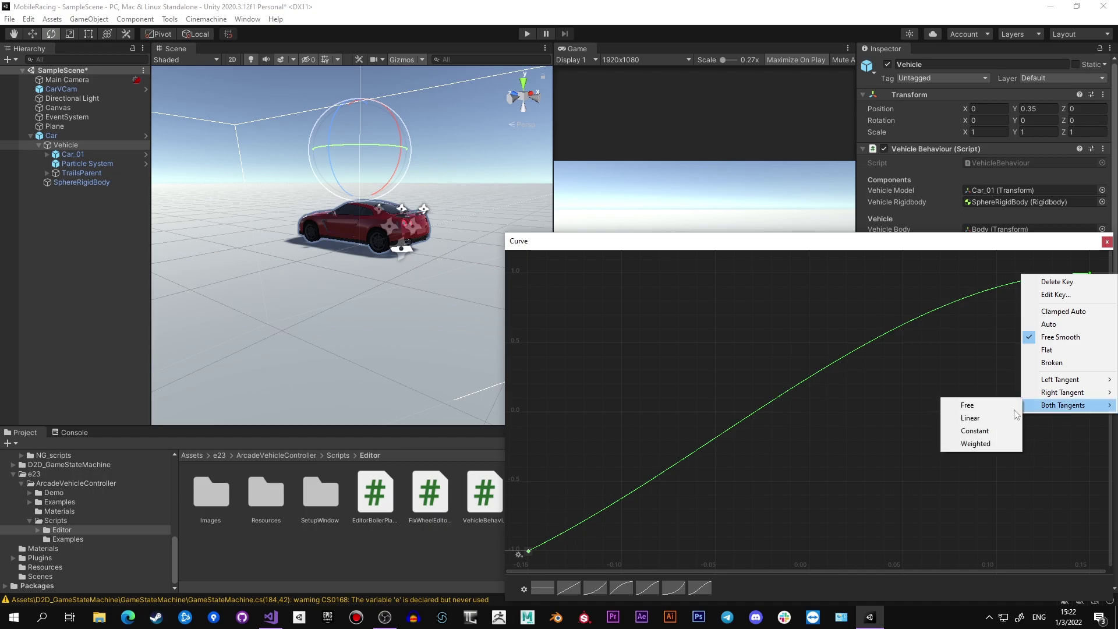
click(967, 418)
click(1107, 242)
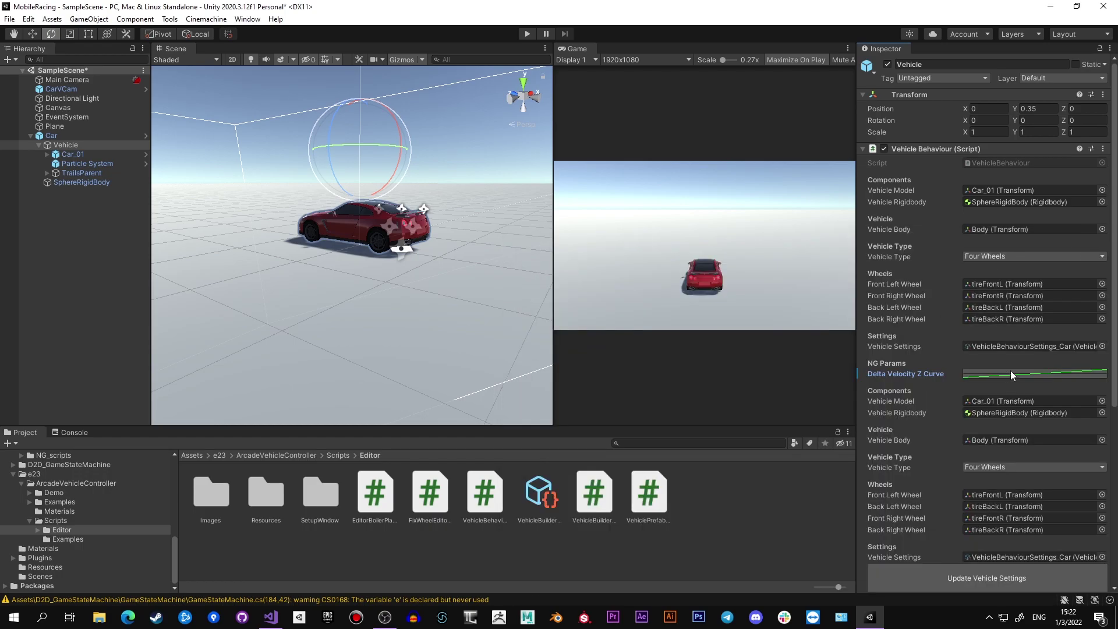
Playtest the car with the linear curve and watch the logged deltaVelocityZ
click(527, 33)
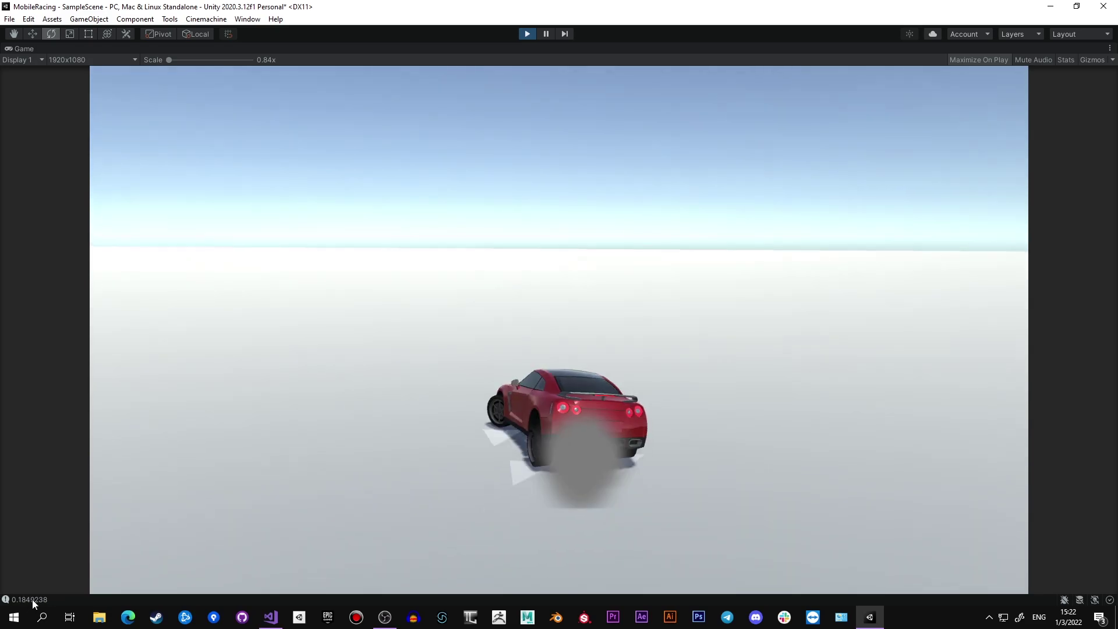
key(ctrl+p)
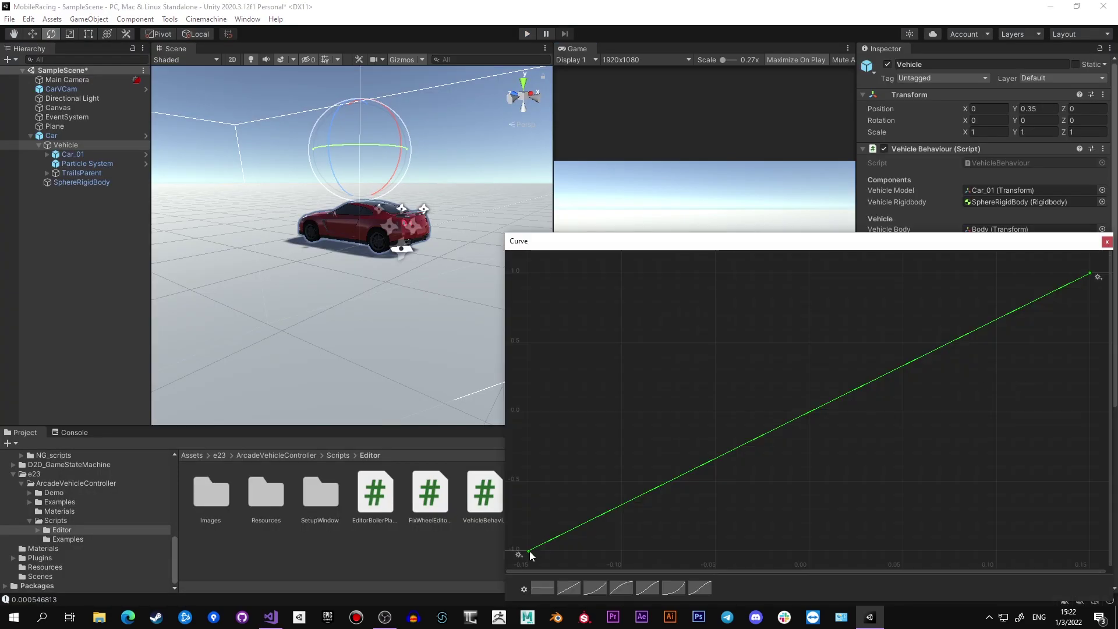
In Visual Studio, reduce the curve's Evaluate argument to lsVelocity.z - oldVelocityZ by removing Mathf.Clamp and its 0, 1 limits, and save
key(alt+Tab)
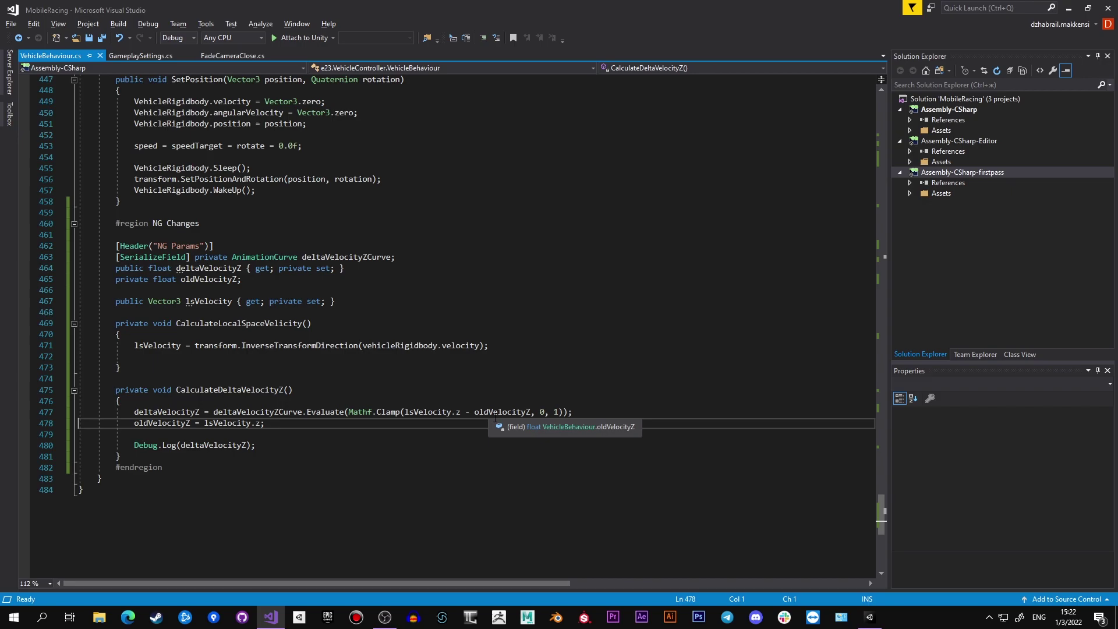
drag(547, 412, 540, 412)
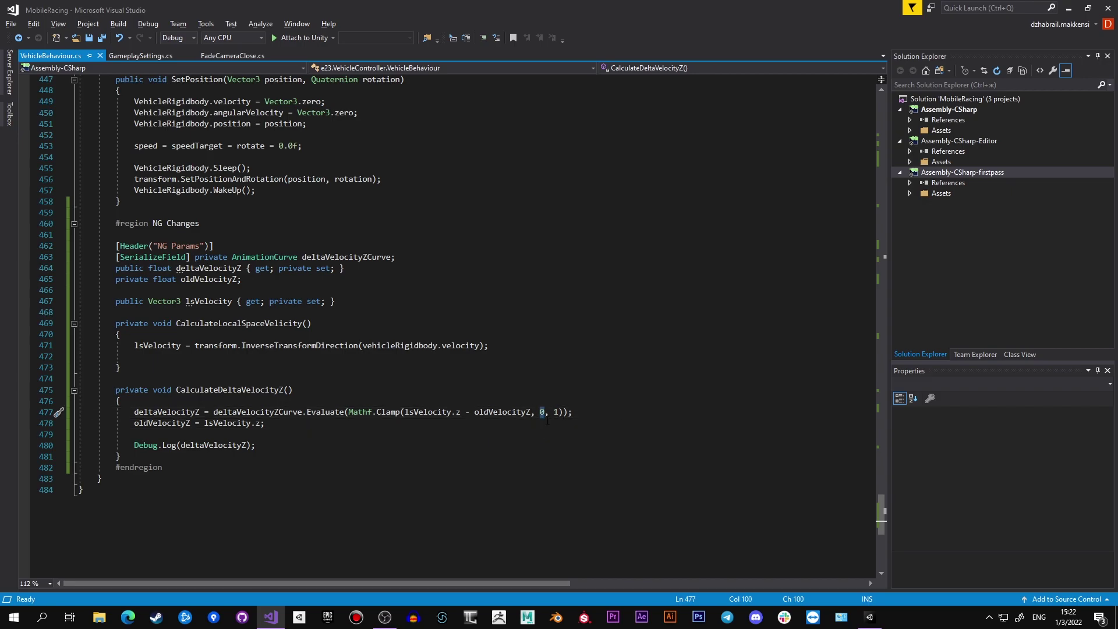
click(530, 412)
drag(404, 412, 349, 412)
key(BackSpace)
drag(507, 413, 483, 412)
key(Delete)
key(BackSpace)
key(BackSpace)
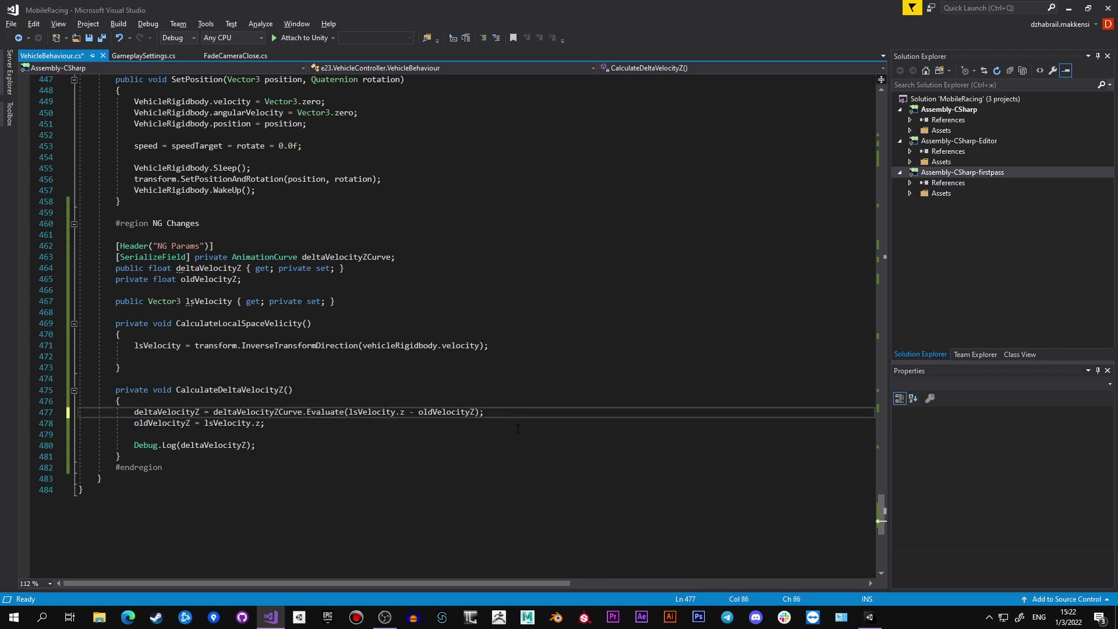
key(ctrl+s)
Delete the empty line below the lsVelocity assignment in CalculateLocalSpaceVelicity()
click(492, 402)
click(489, 356)
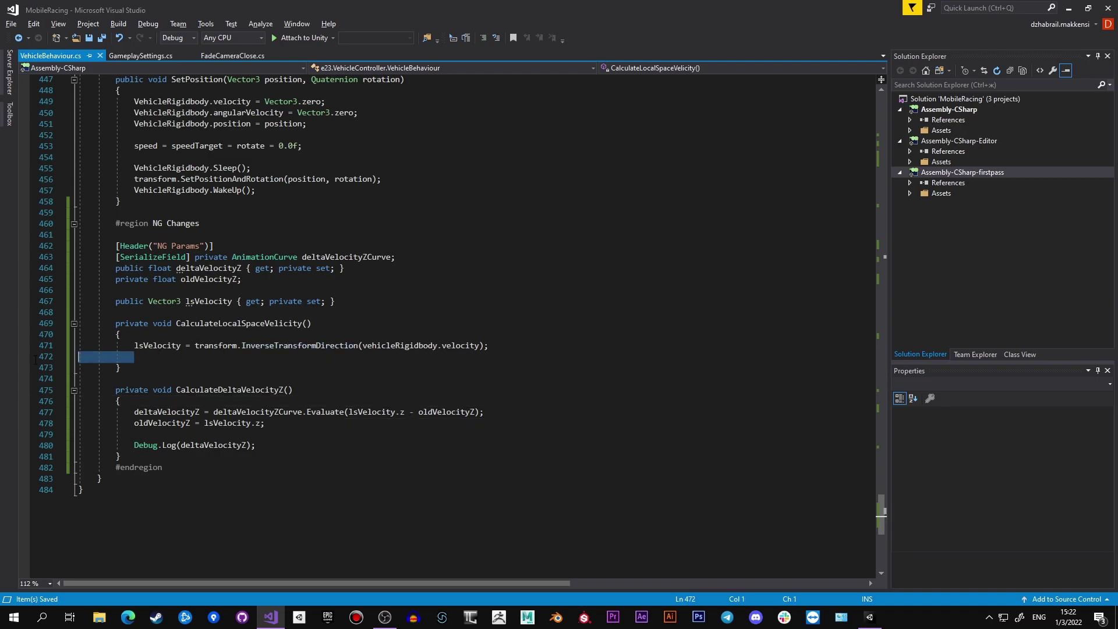
key(BackSpace)
Switch to Unity and playtest the car to check the logged deltaVelocityZ without clamping
click(870, 617)
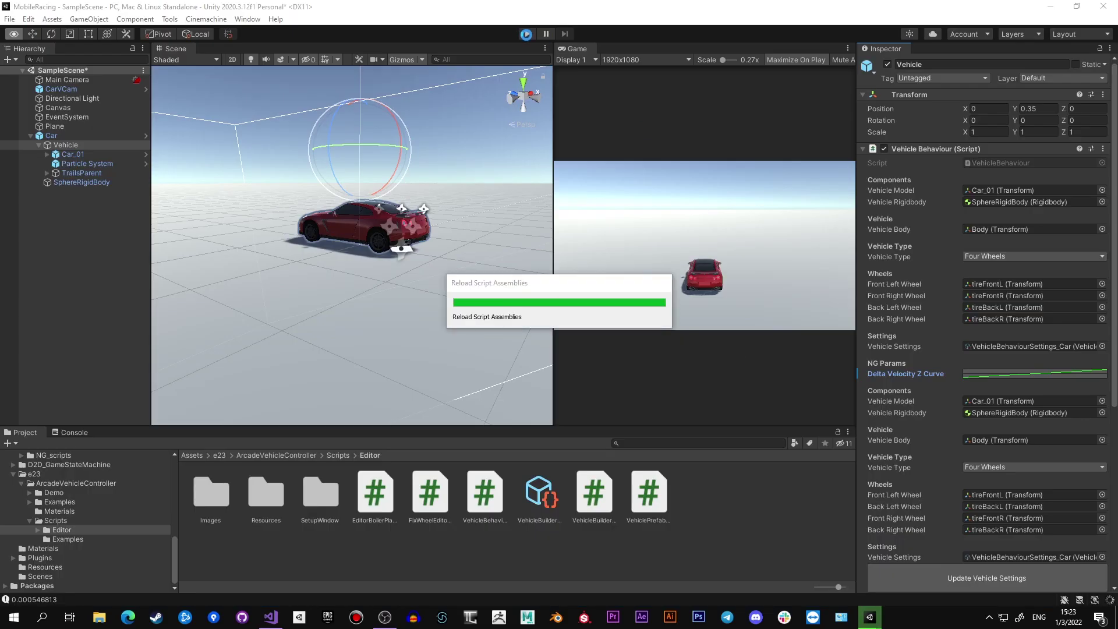
click(526, 35)
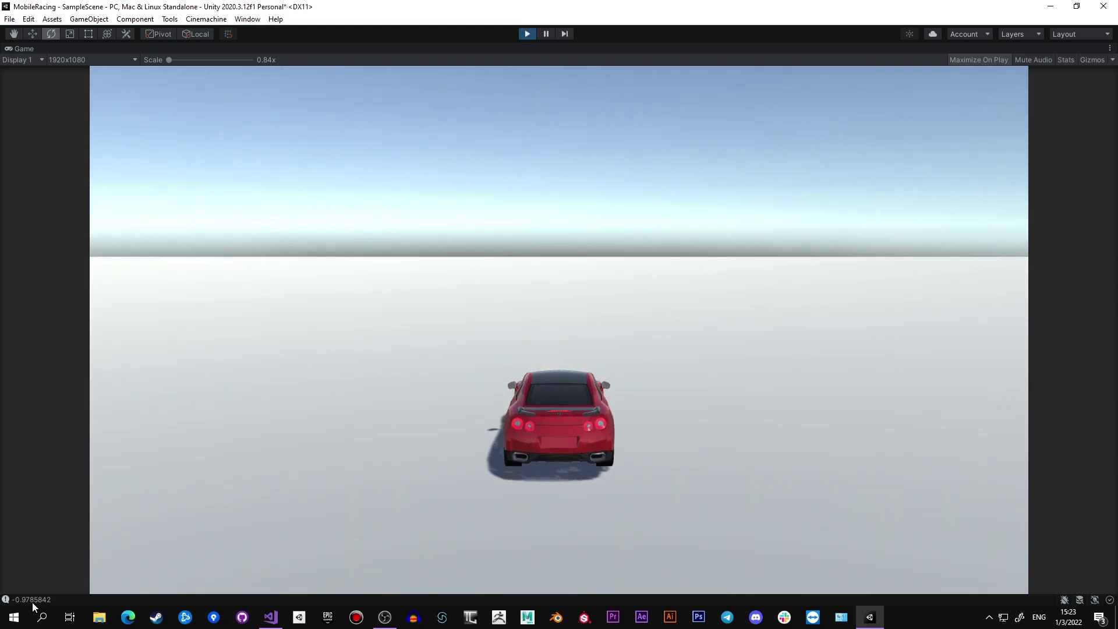
click(527, 35)
In Visual Studio, comment out the xRotation line in BodyTiltOnMovement() and paste an active copy directly below it
key(alt+Tab)
drag(880, 508, 882, 337)
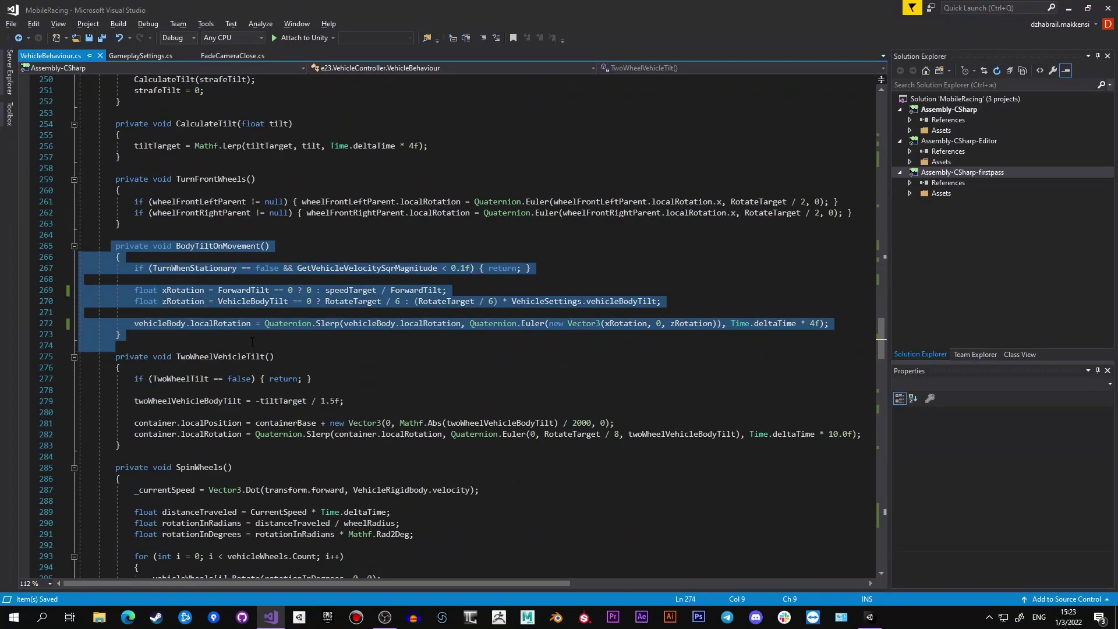
click(382, 301)
click(481, 289)
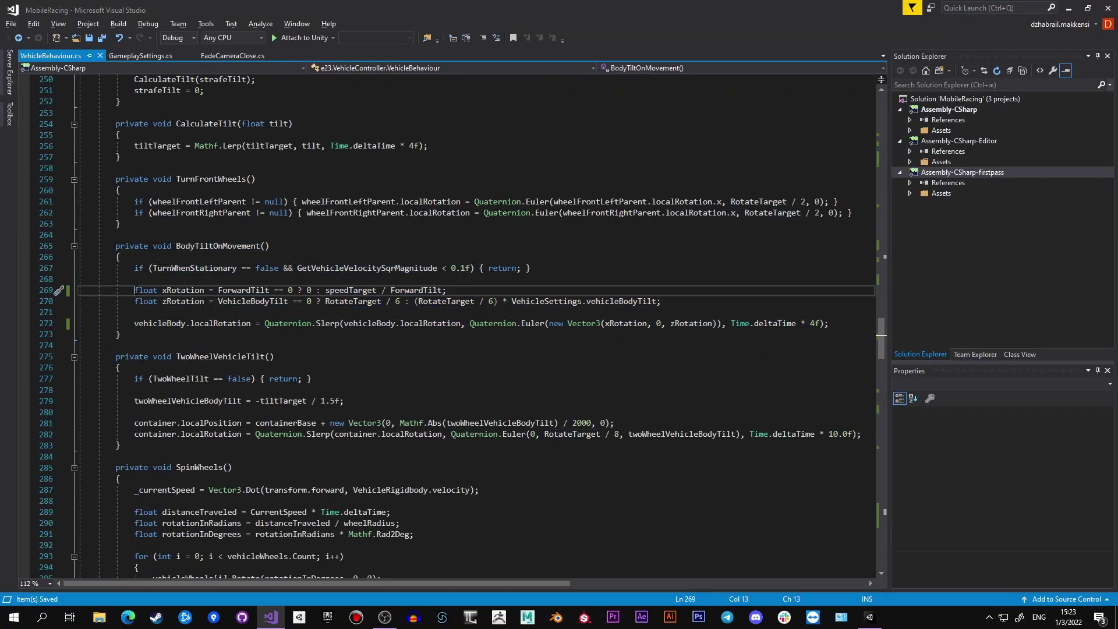
text(//)
key(shift+End)
key(ctrl+c)
key(End)
key(Return)
key(ctrl+v)
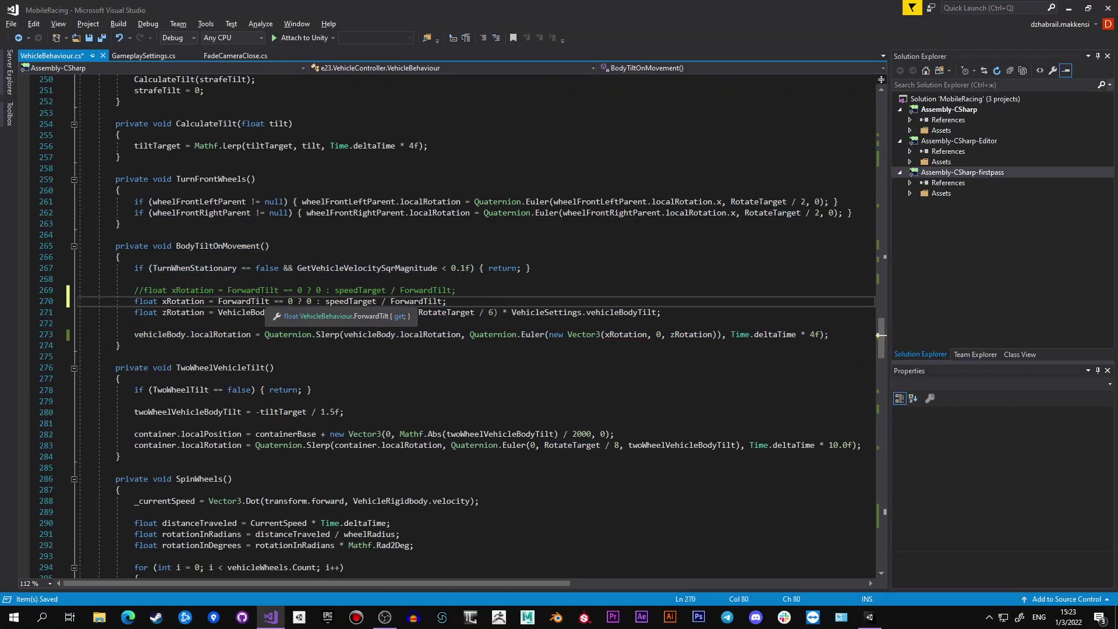
Replace speedTarget / ForwardTilt in the copied xRotation line with -deltaVelocityZ * ForwardTilt and save the script
drag(325, 302, 443, 301)
key(BackSpace)
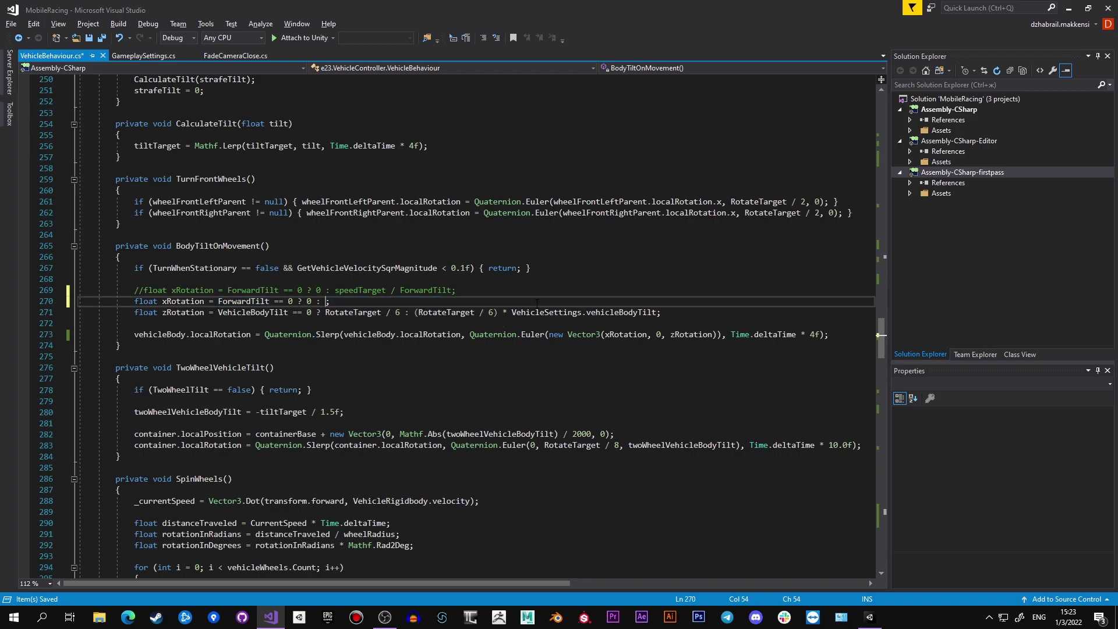
text(deltaVelocityZ * ForwardTilt)
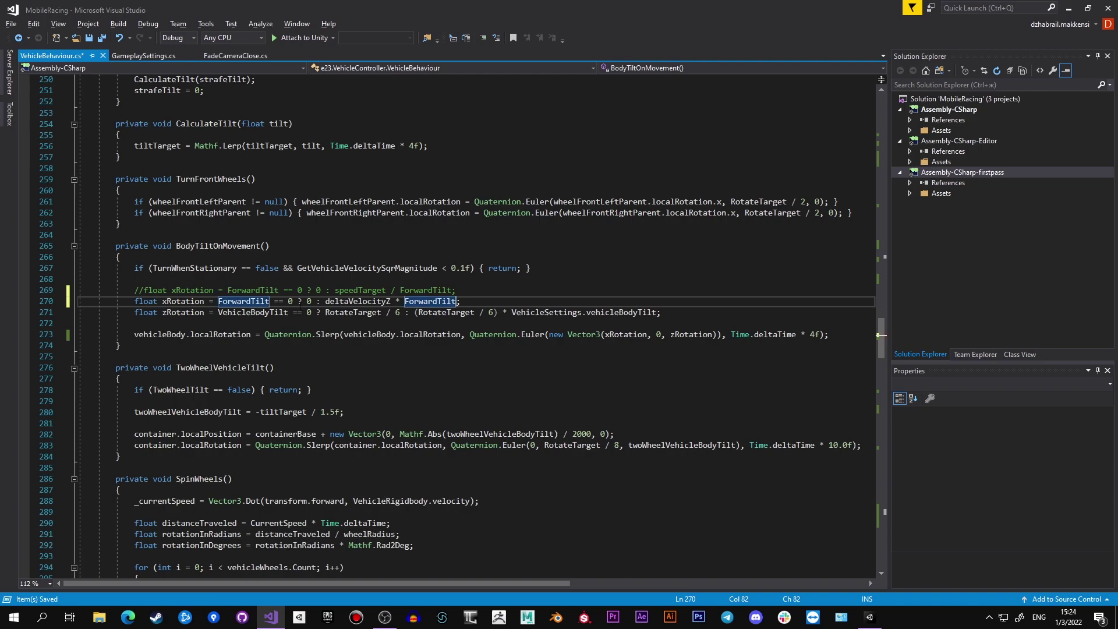
key(ctrl+Left)
key(ctrl+Left)
key(ctrl+Left)
text(-)
key(ctrl+s)
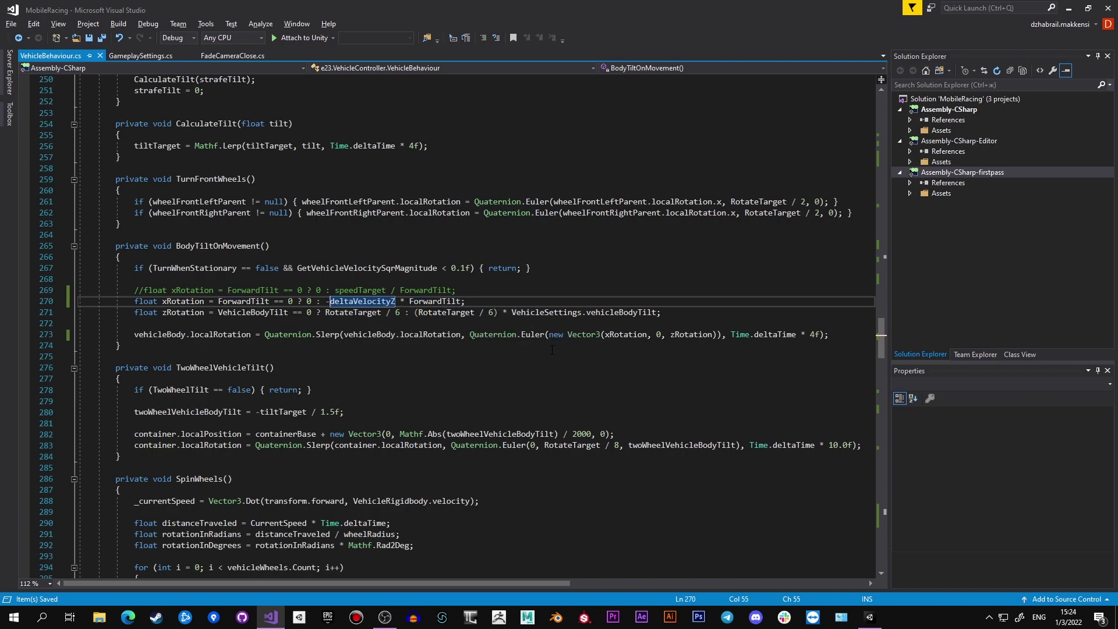
Switch to Unity and playtest the car, accelerating and steering to observe the new forward body tilt
key(alt+Tab)
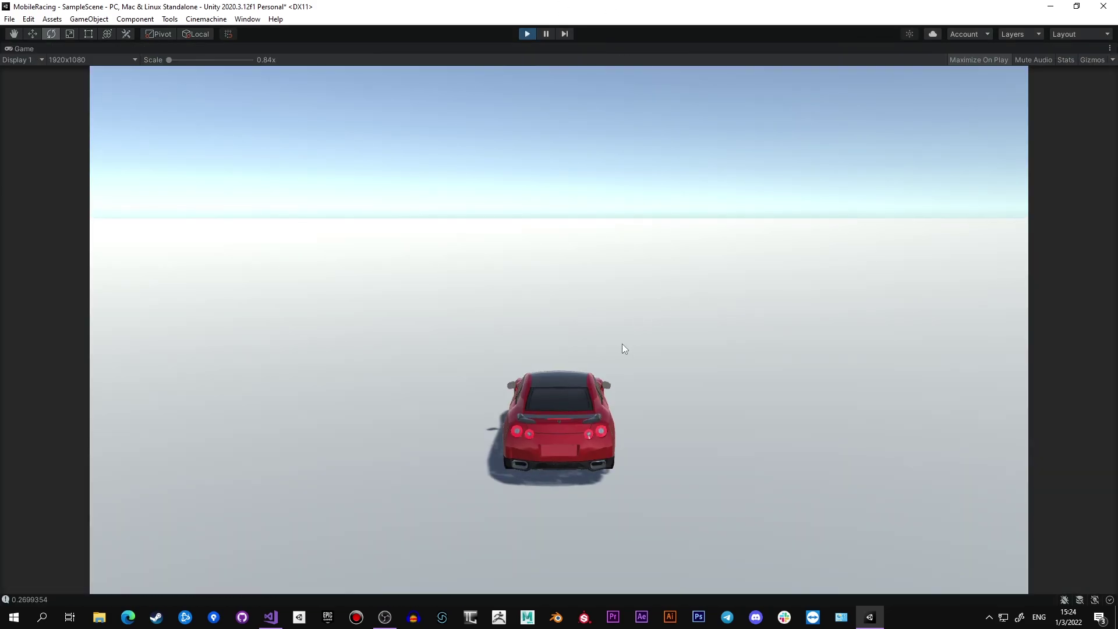
key(a)
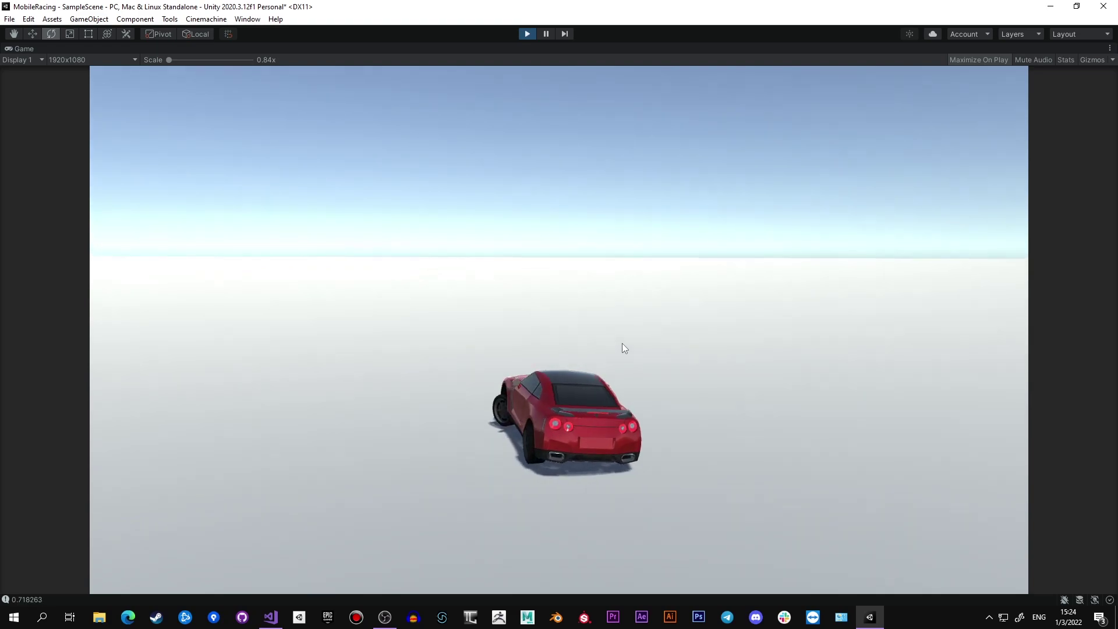
key(a)
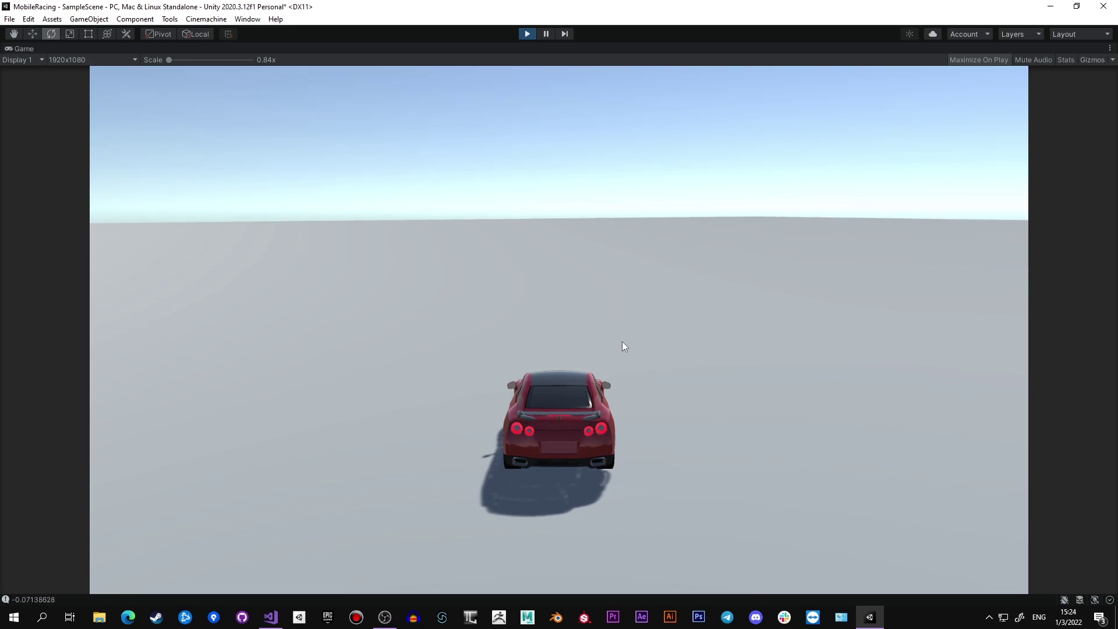
key(ctrl+p)
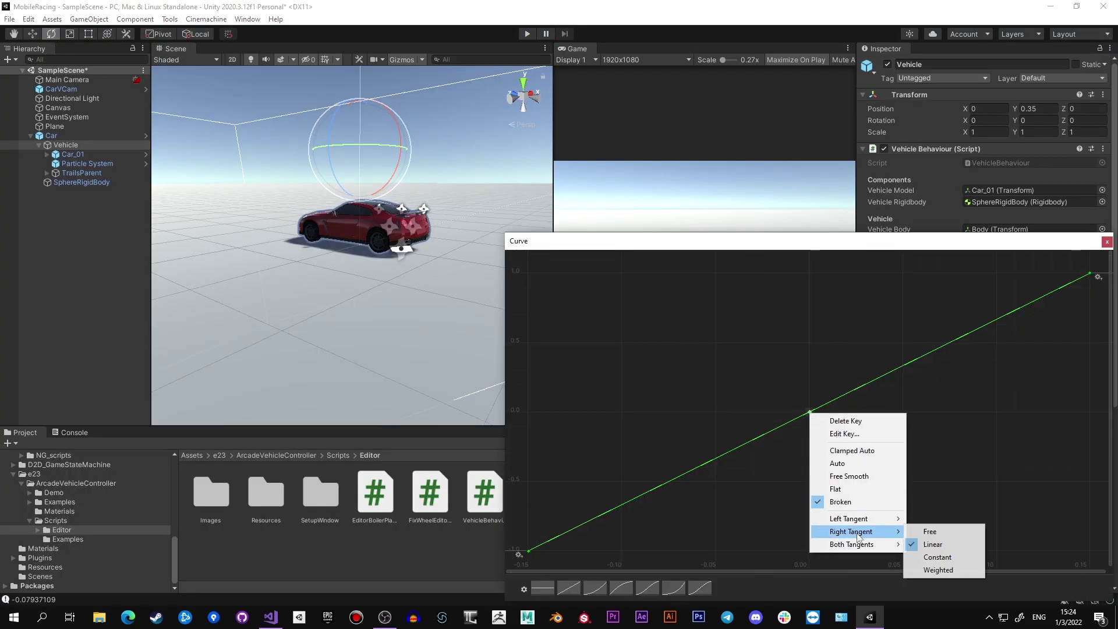
Flatten the tangents at the middle key of the Delta Velocity Z Curve and adjust both end keys' tangents, playtesting briefly in between
click(928, 529)
right_click(808, 412)
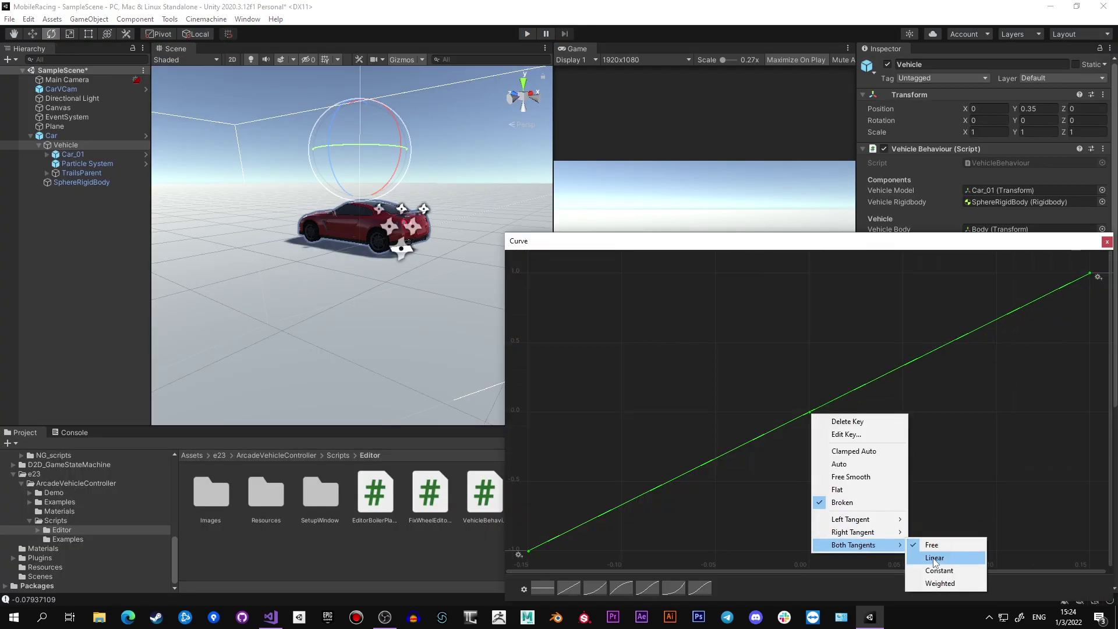
click(928, 539)
drag(989, 326, 998, 420)
key(ctrl+z)
right_click(809, 412)
mouse_move(852, 542)
click(939, 582)
drag(836, 400, 856, 412)
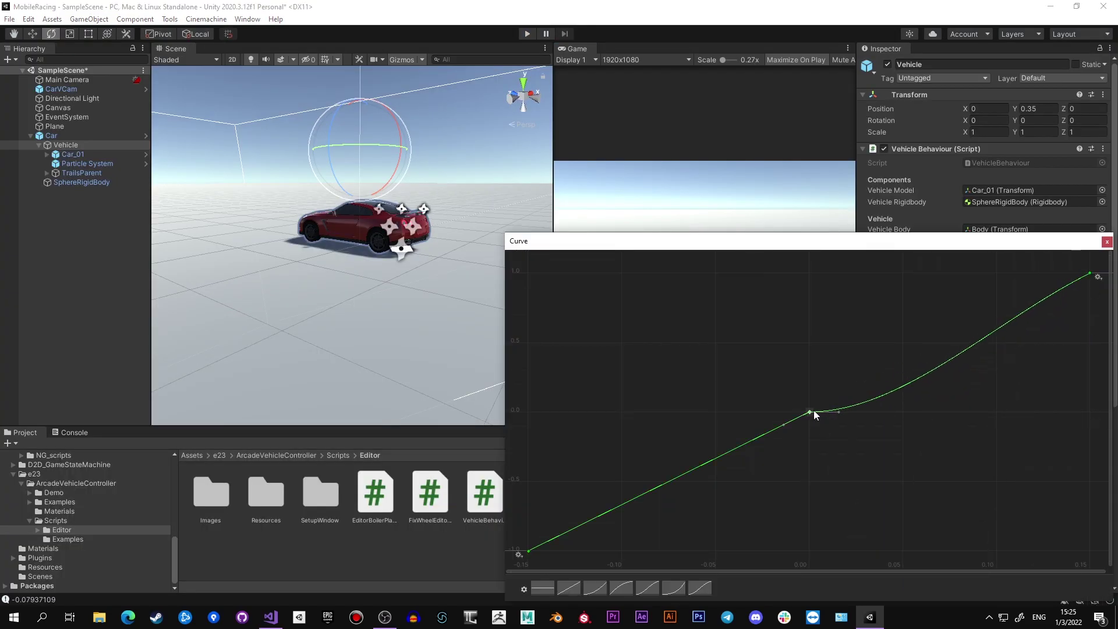
right_click(611, 408)
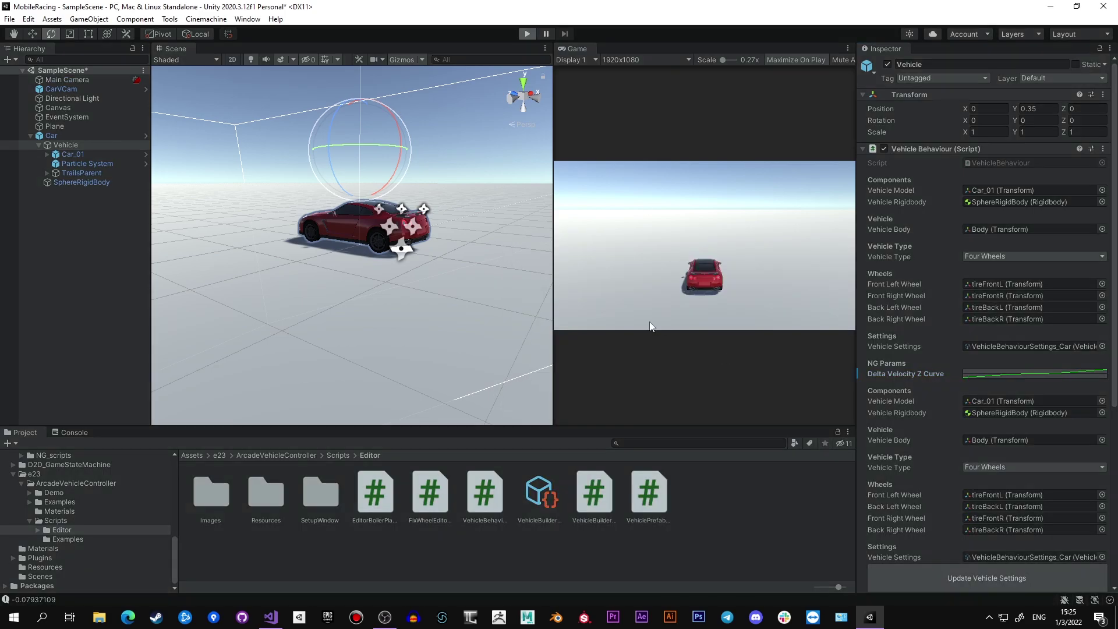
key(ctrl+p)
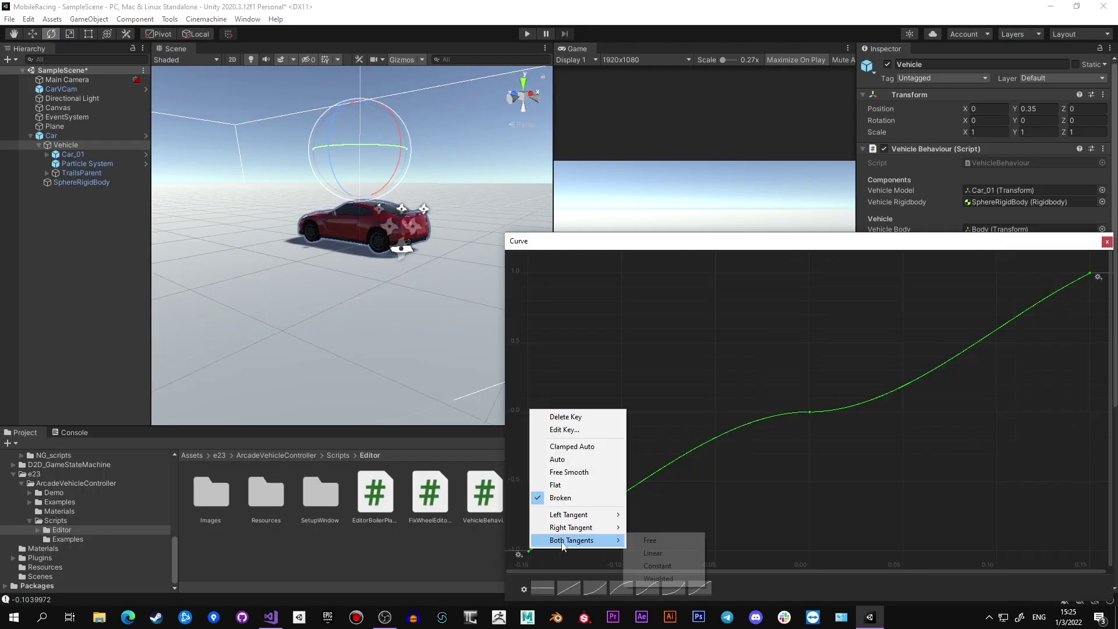
click(557, 526)
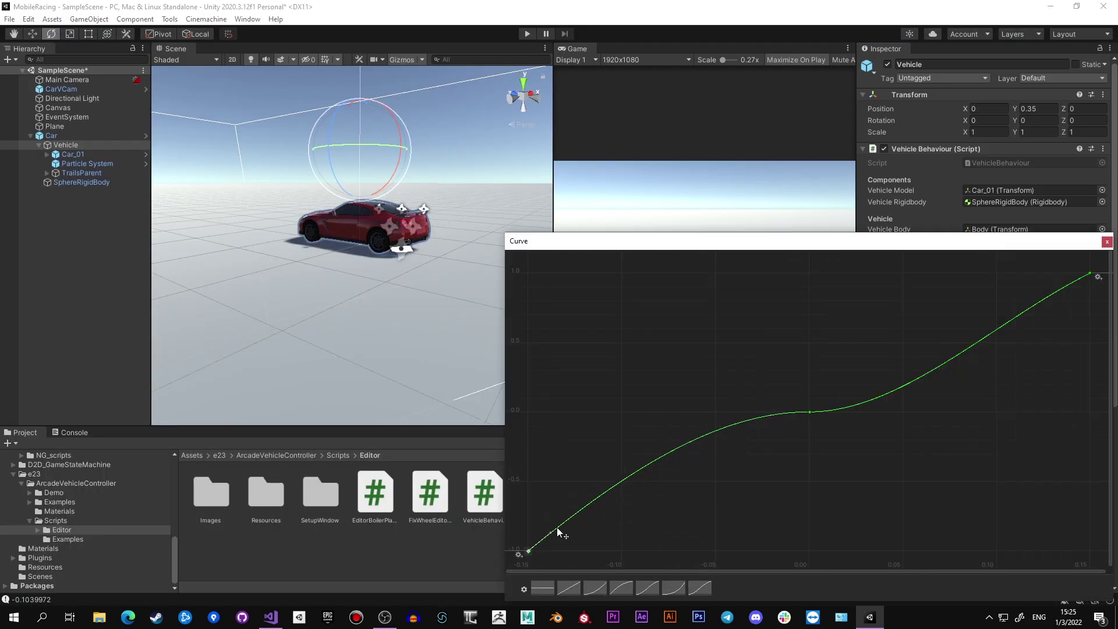
click(1089, 272)
Playtest the car, reversing, steering, accelerating and braking to observe the body tilt with the reshaped curve
key(ctrl+p)
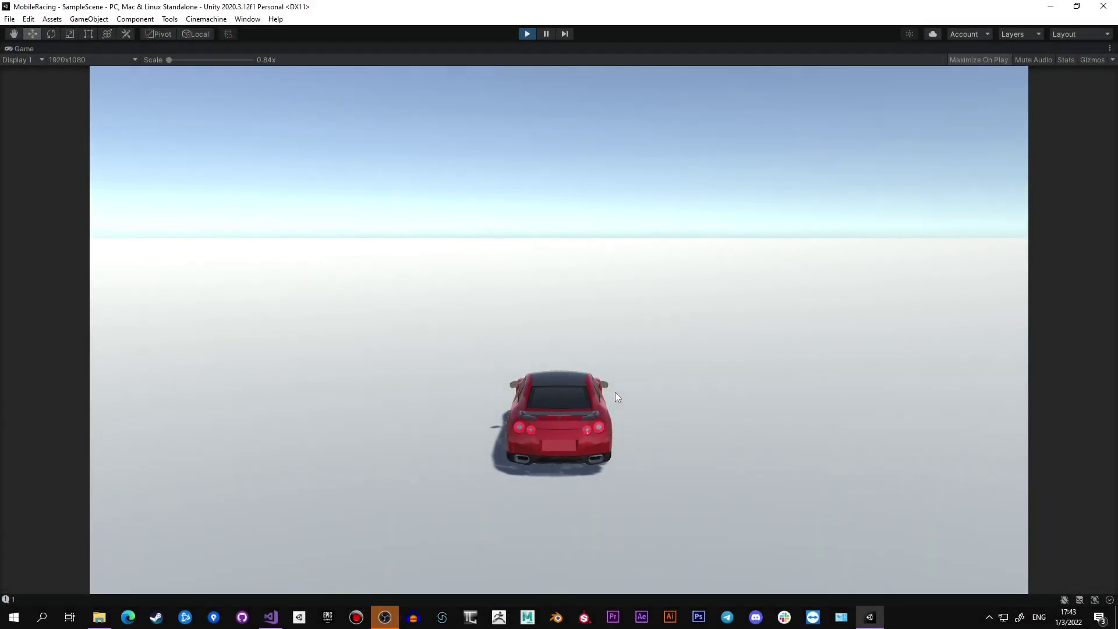
key(s)
key(a)
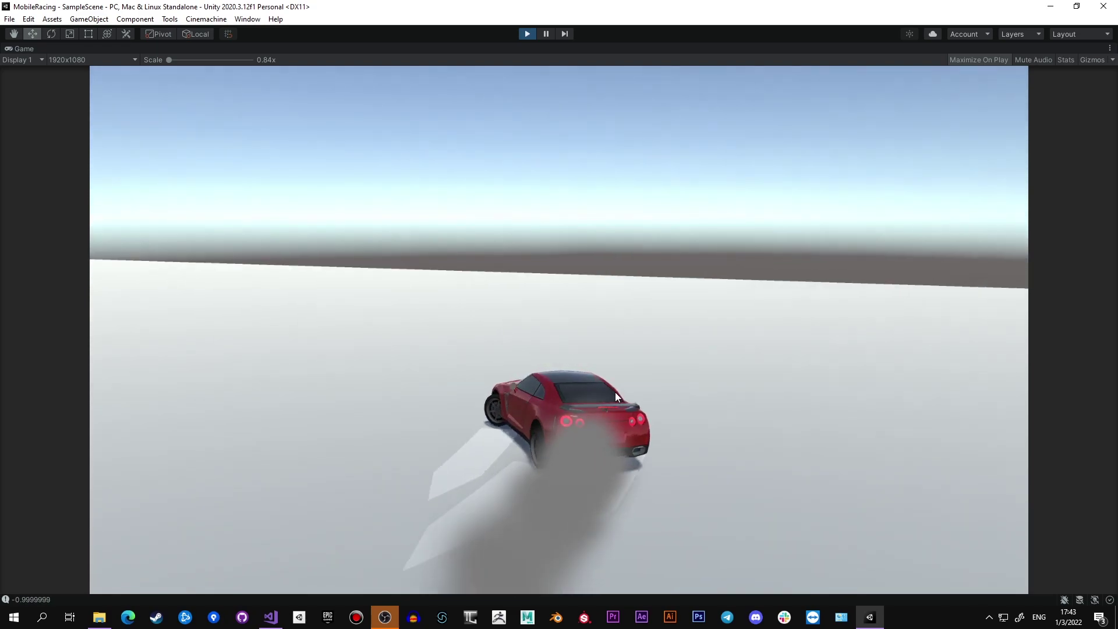
key(w)
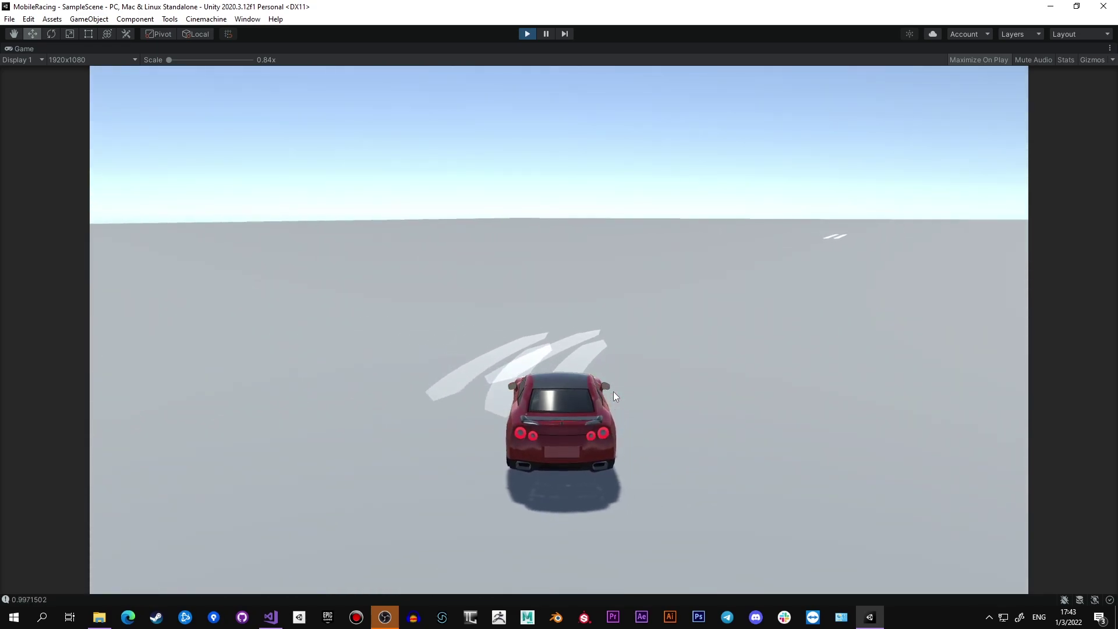
key(space)
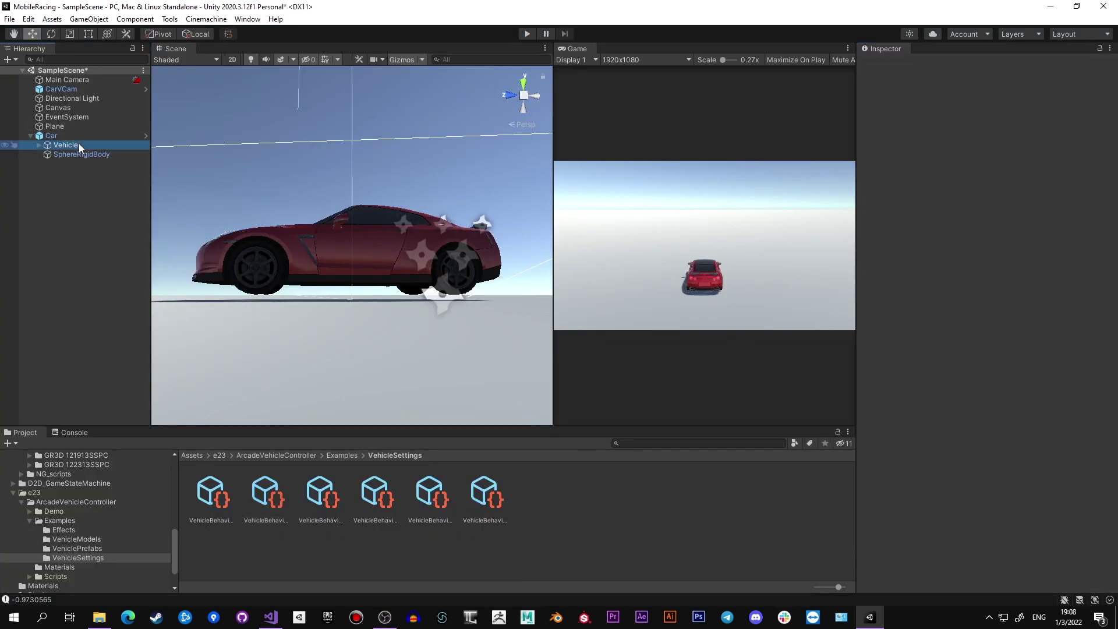
Set the Ground Mask of the VehicleBehaviourSettings_Car asset to only the Ground layer
click(78, 144)
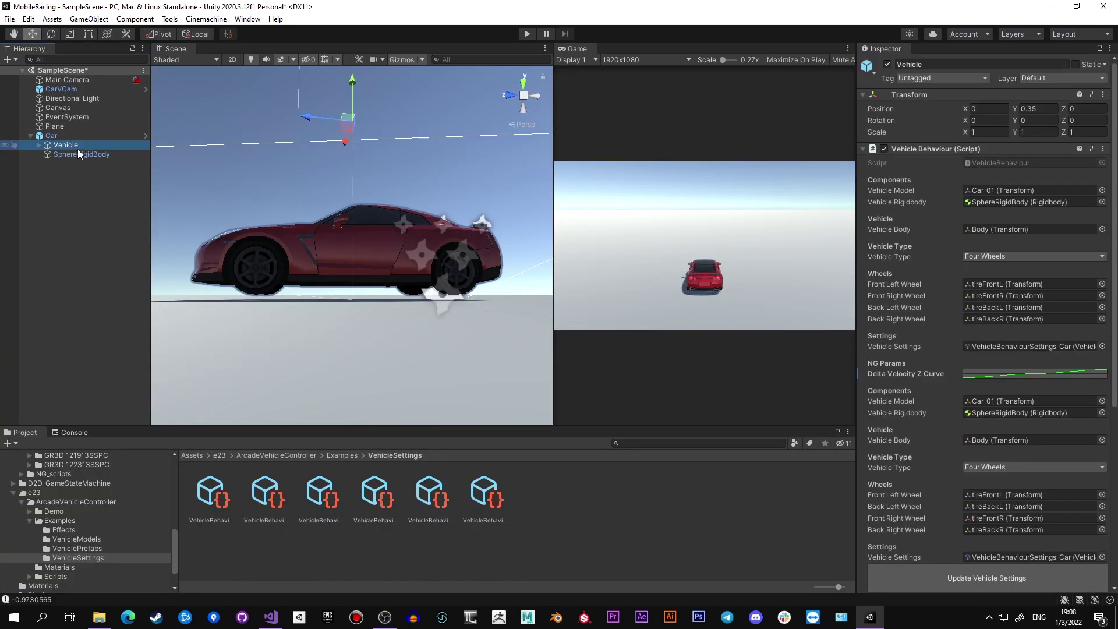
click(266, 494)
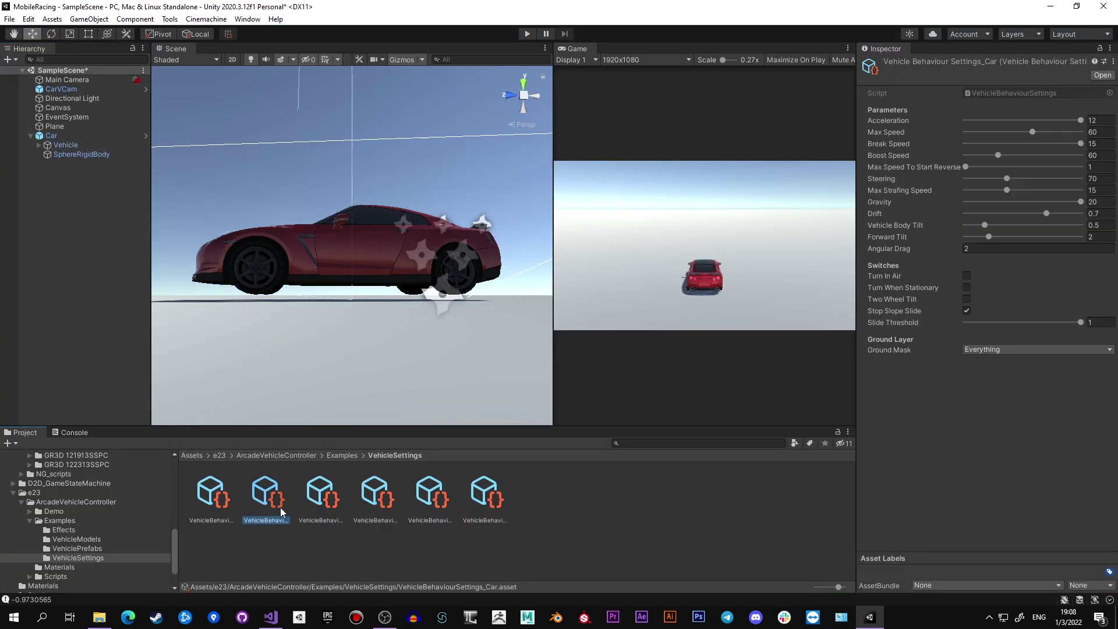
click(1040, 349)
click(1018, 362)
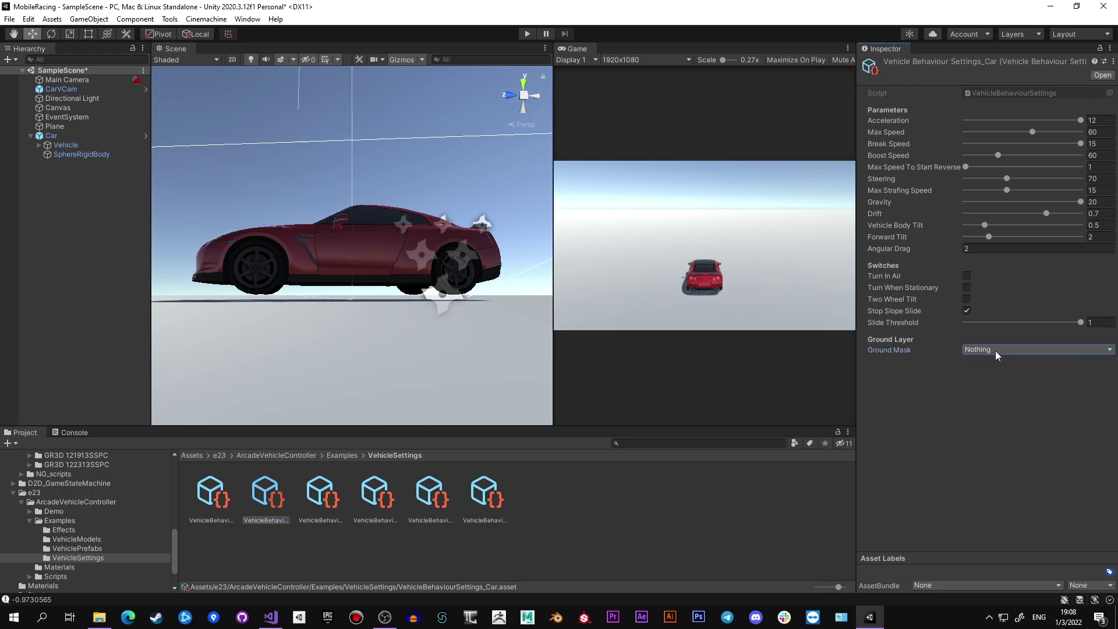
click(994, 350)
click(998, 426)
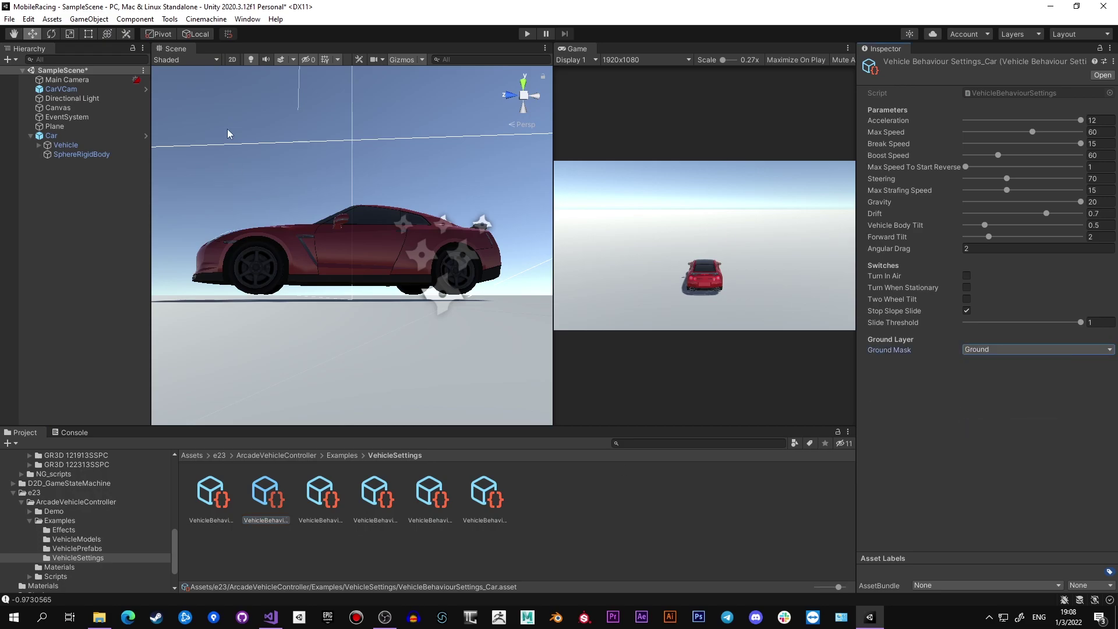
Assign the Plane object to the Ground layer and rename it Ground
click(50, 109)
click(55, 126)
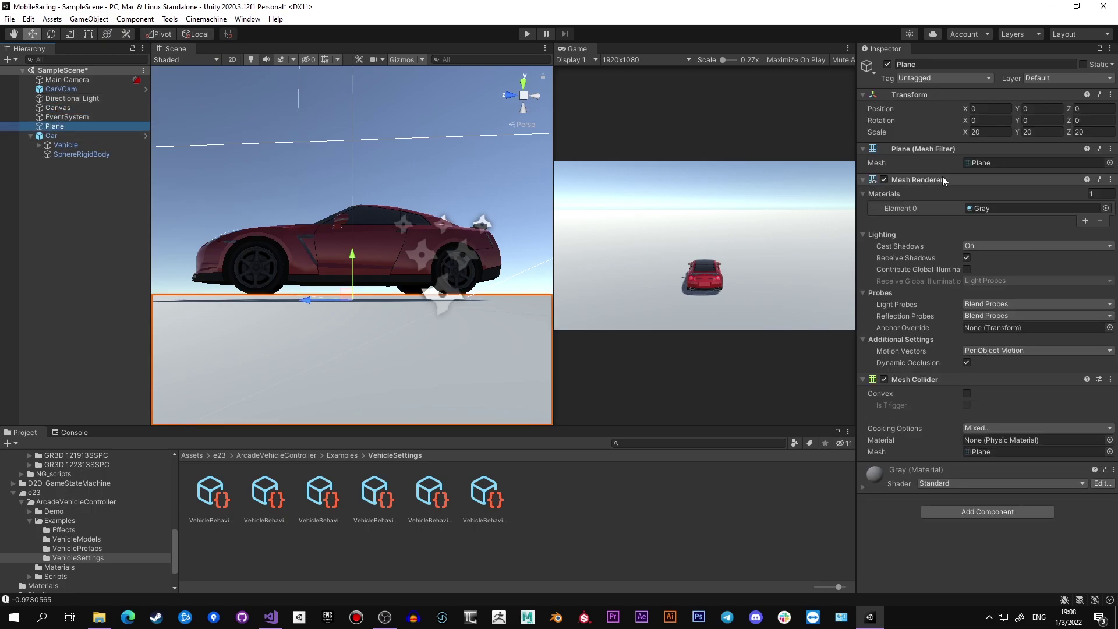
click(1063, 78)
click(1045, 130)
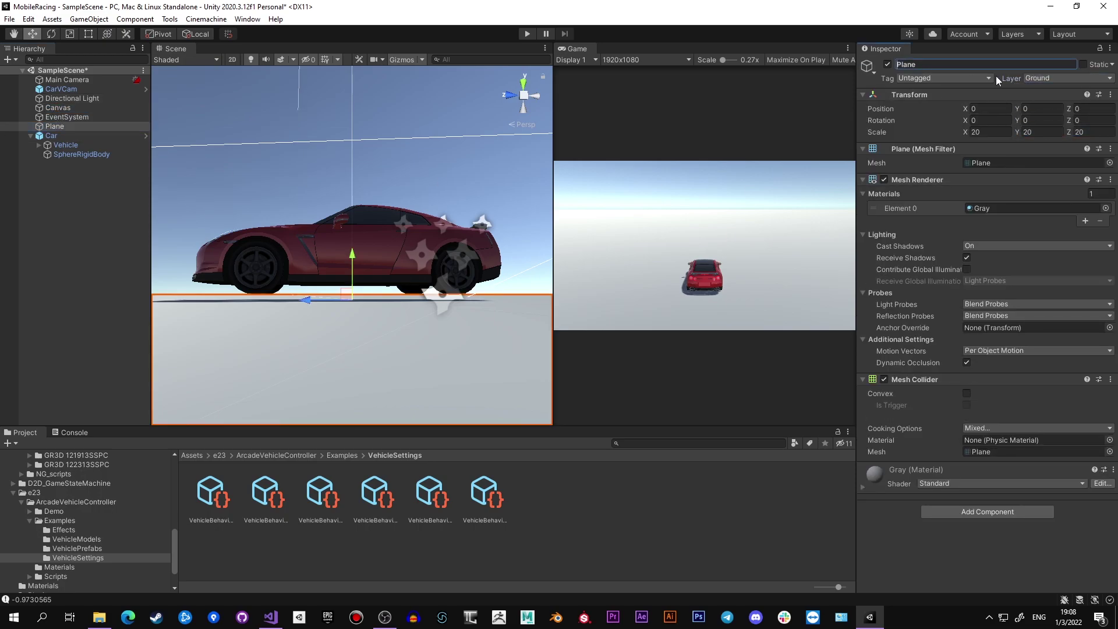
text(Ground)
key(Return)
click(635, 484)
Playtest the car in the maximized Game view, steering it to check the drifting behaviour with the Ground layer settings
key(ctrl+p)
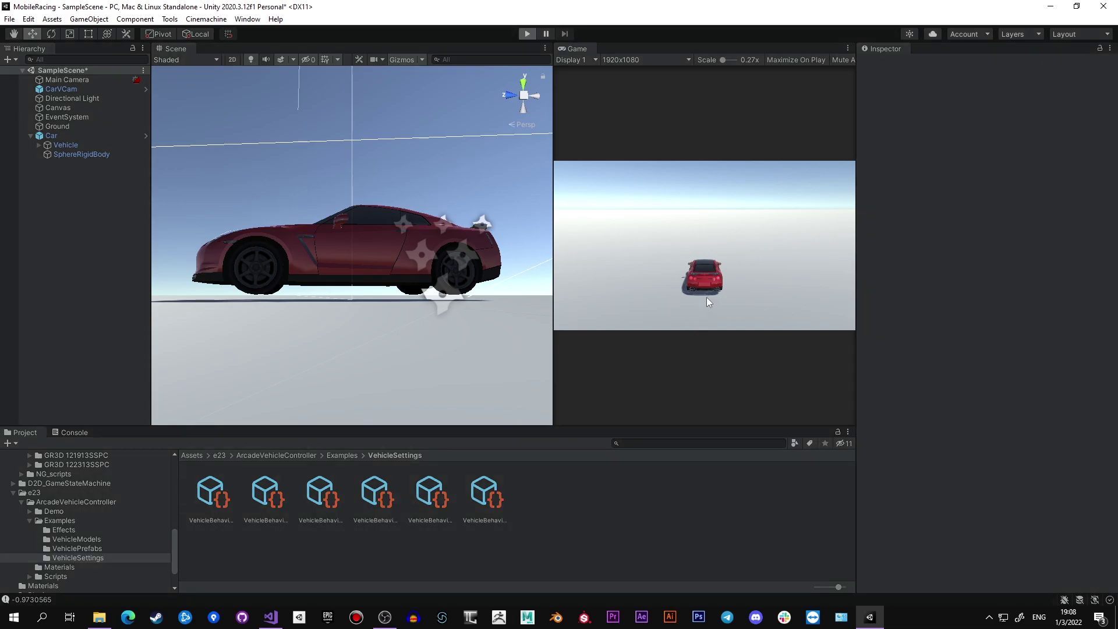
click(847, 48)
click(867, 95)
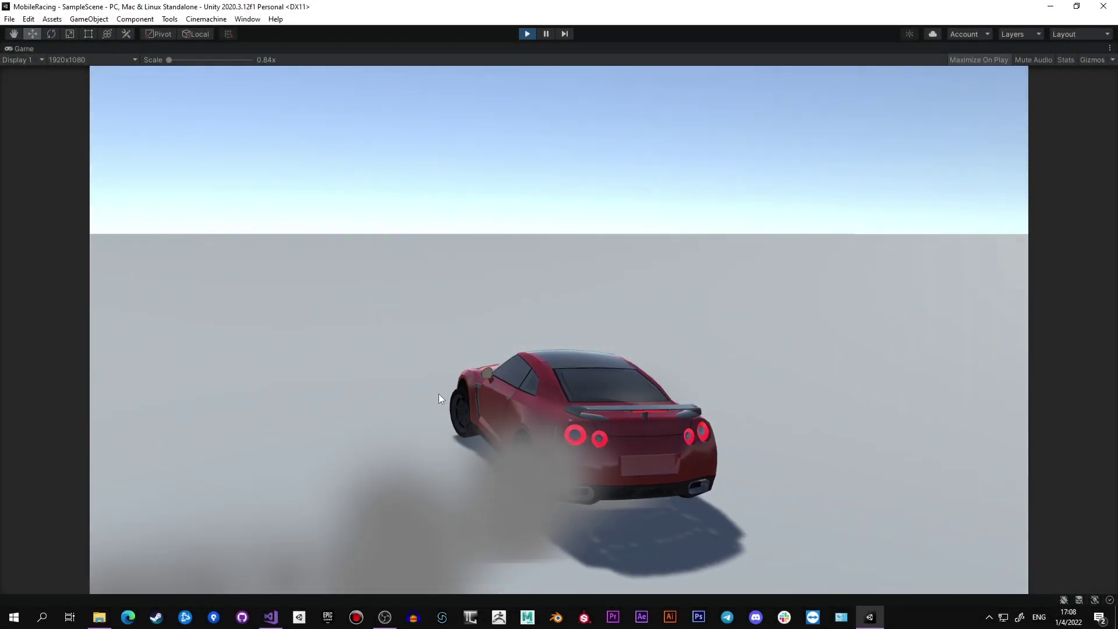
key(d)
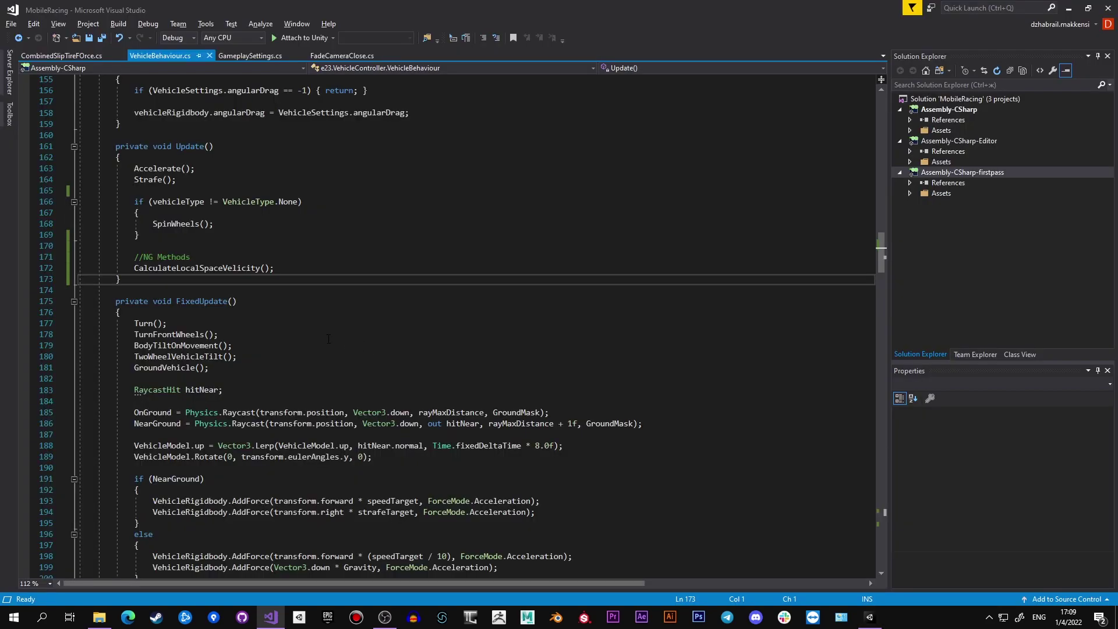
In Visual Studio, declare a public float driftAngle { get; private set; } property below deltaVelocityZ in the NG Changes region
drag(884, 250, 901, 508)
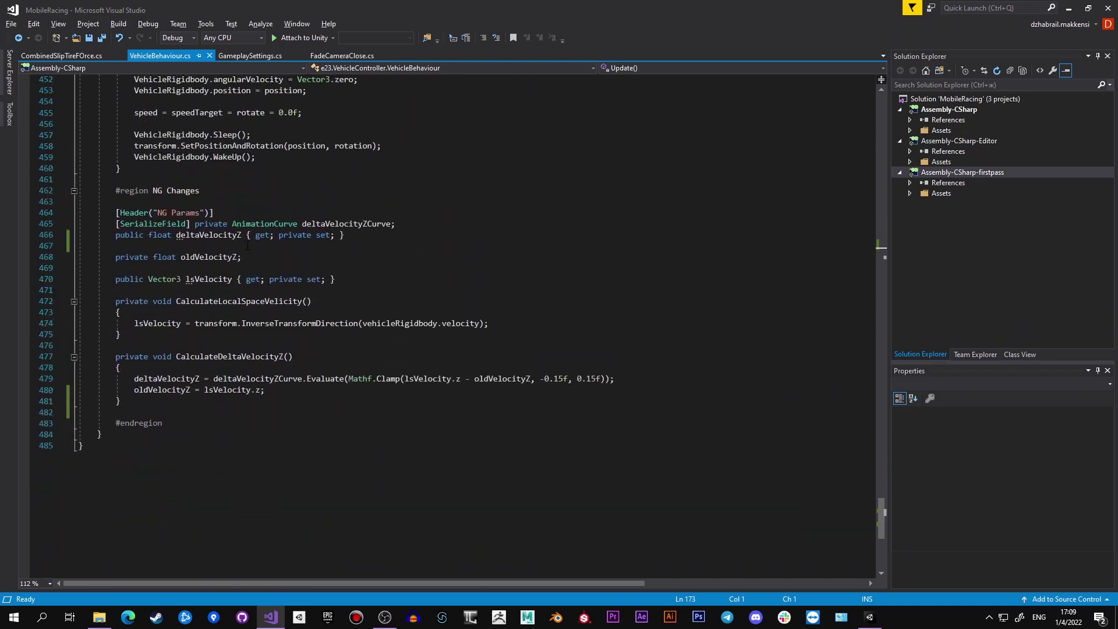
click(215, 248)
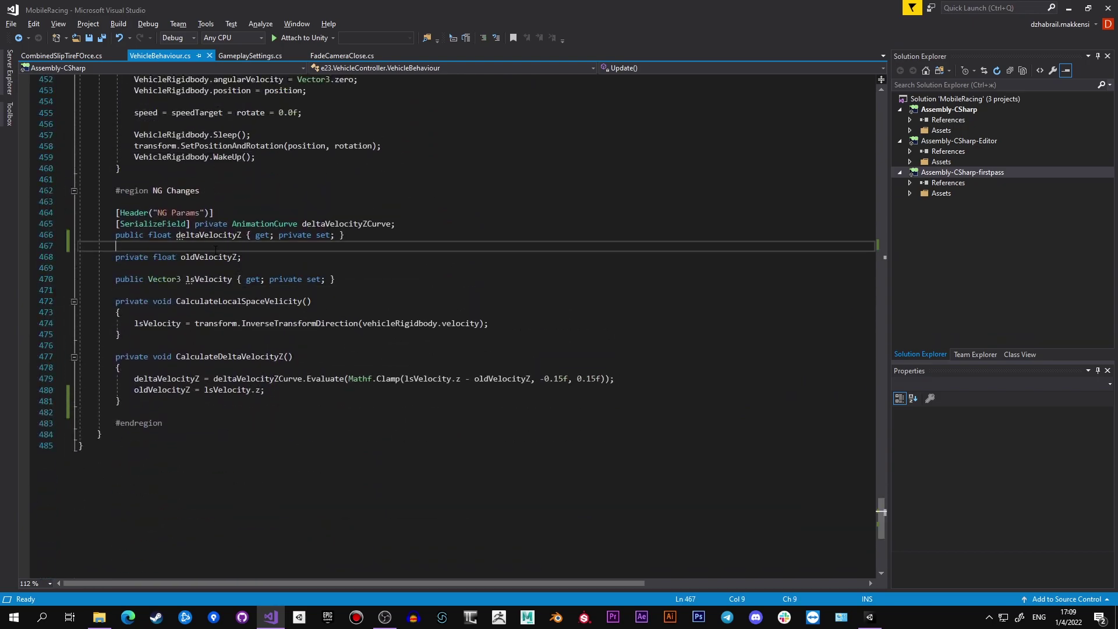
text(public f)
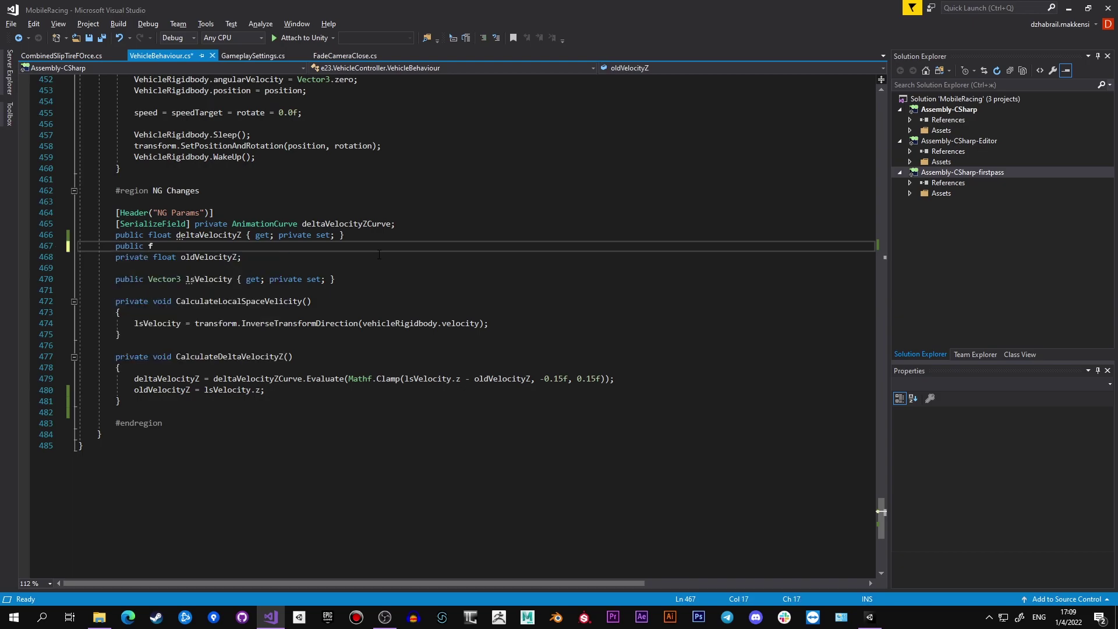
text(loat driftAngle { get; private set;)
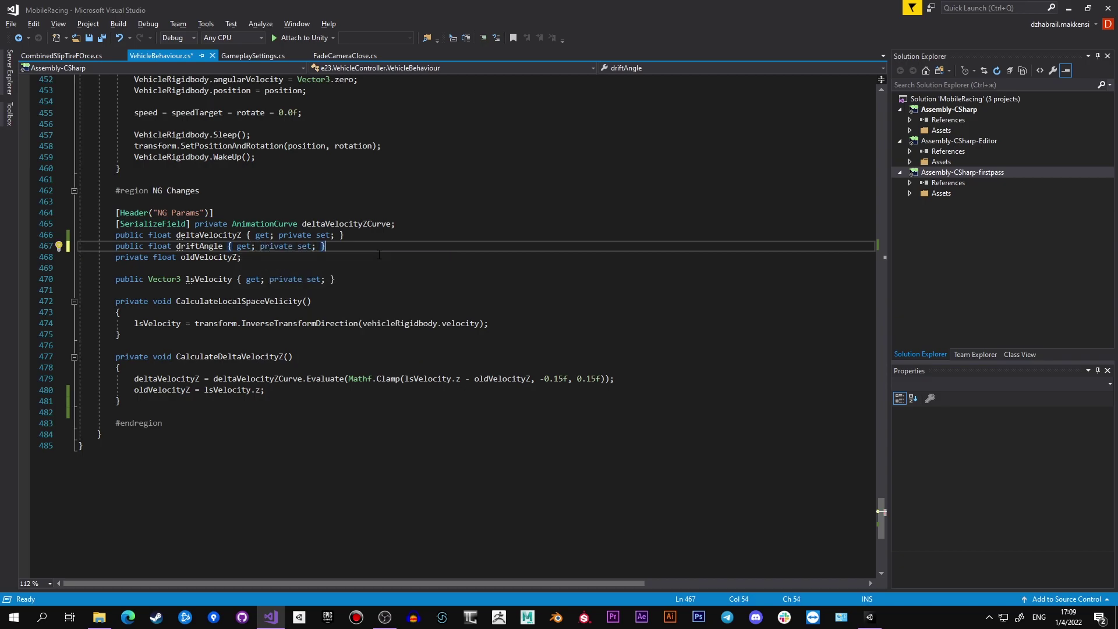
Add a public float normalizedDriftAngle property below driftAngle with get => driftAngle / 90; and save the script
click(361, 256)
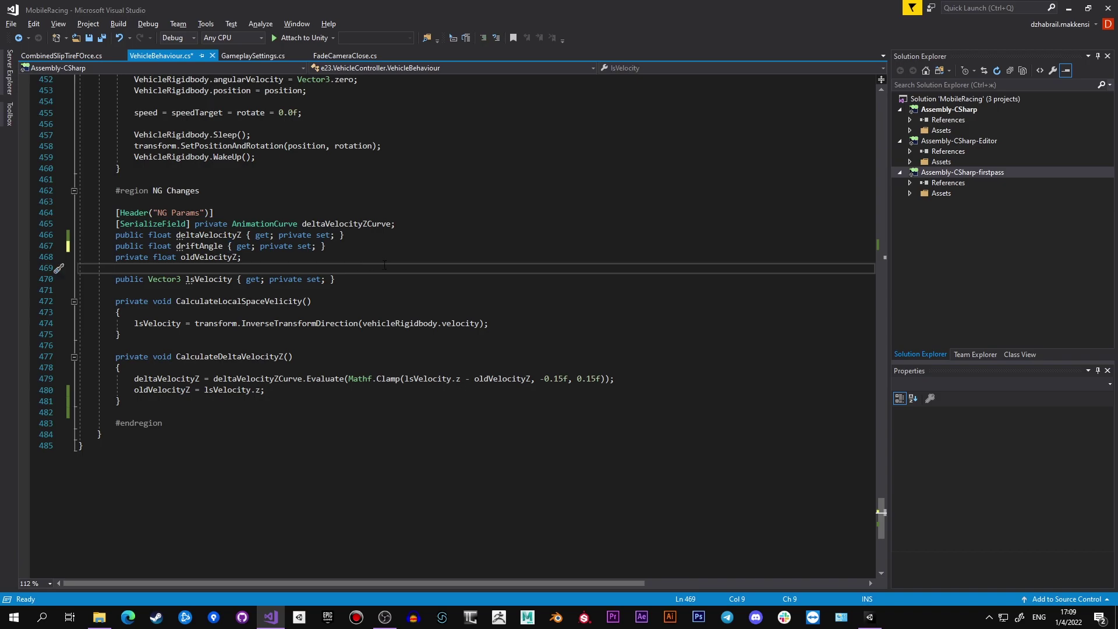
click(365, 249)
key(Return)
text(public float normalizedD)
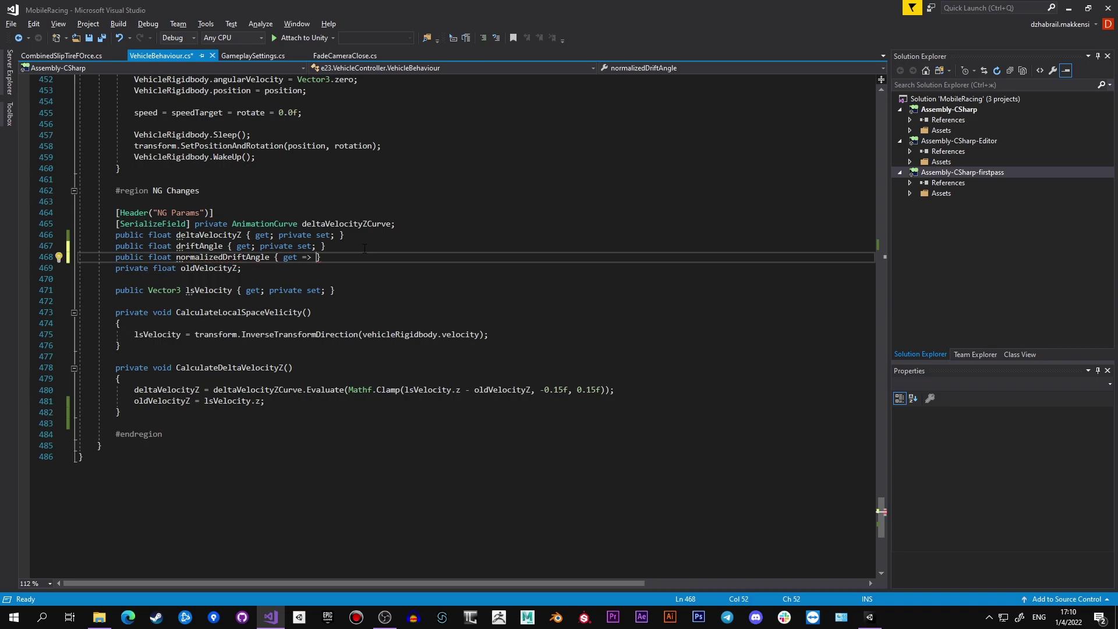
text(riftAngle / 90;)
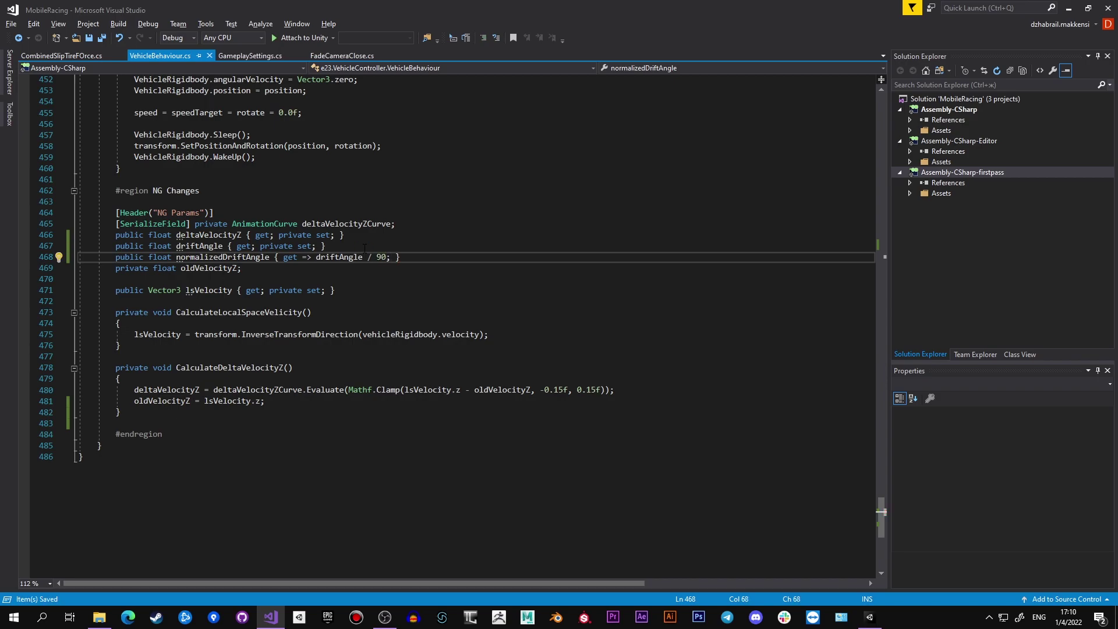
Create an empty private void CalculateDriftAngle() method below CalculateDeltaVelocityZ() in the NG Changes region
click(211, 418)
key(Return)
key(Return)
key(Up)
text(priv)
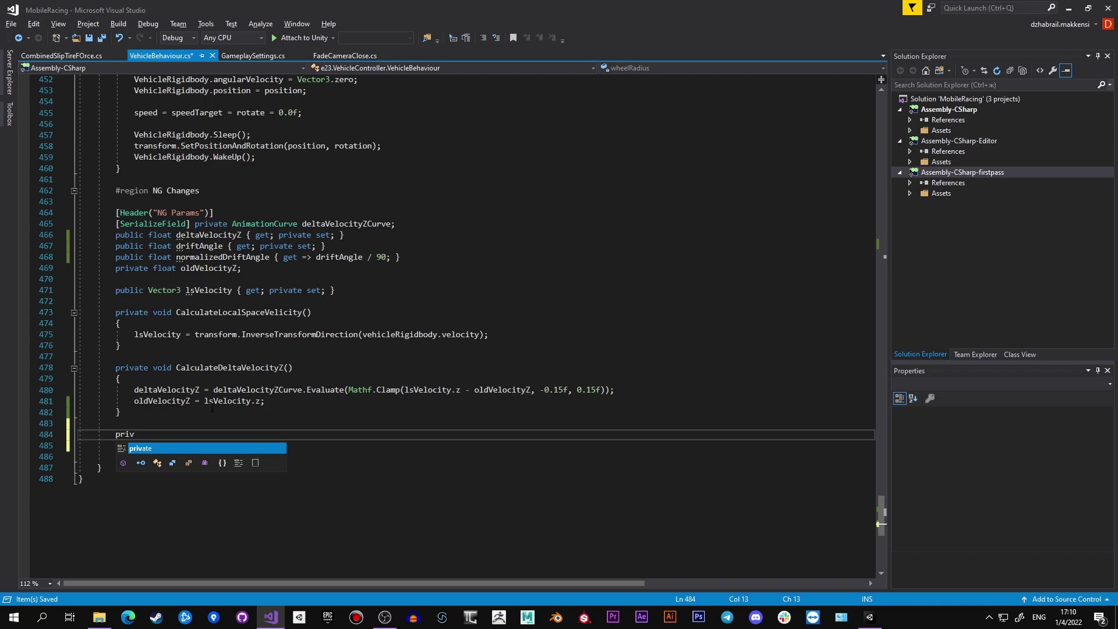
text(ate void CalculateDrift)
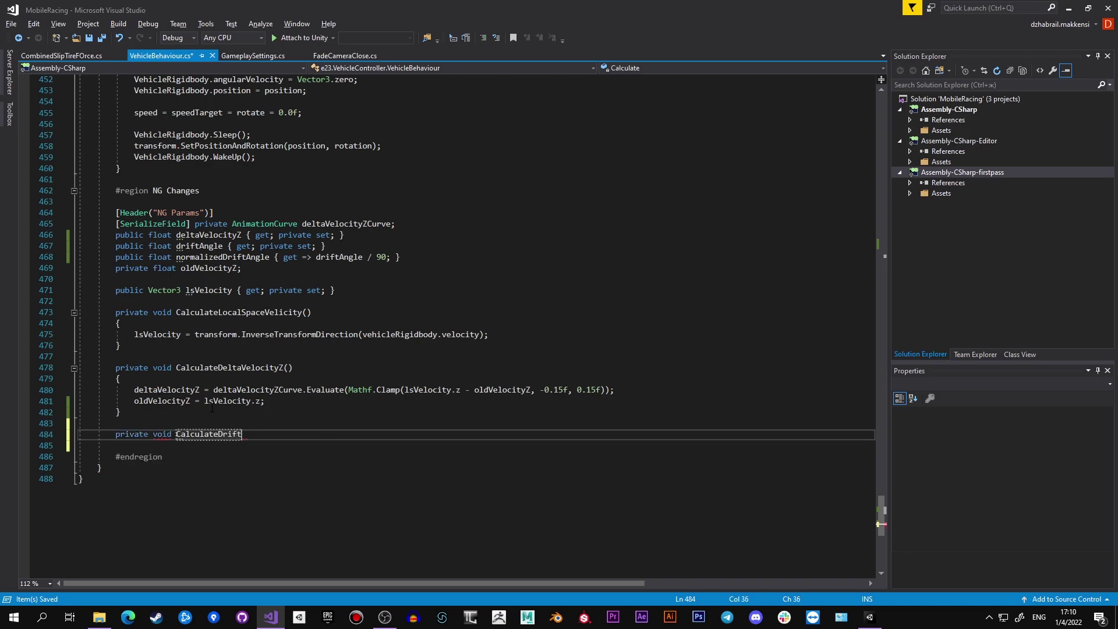
text(Angle())
key(Return)
text({)
key(Return)
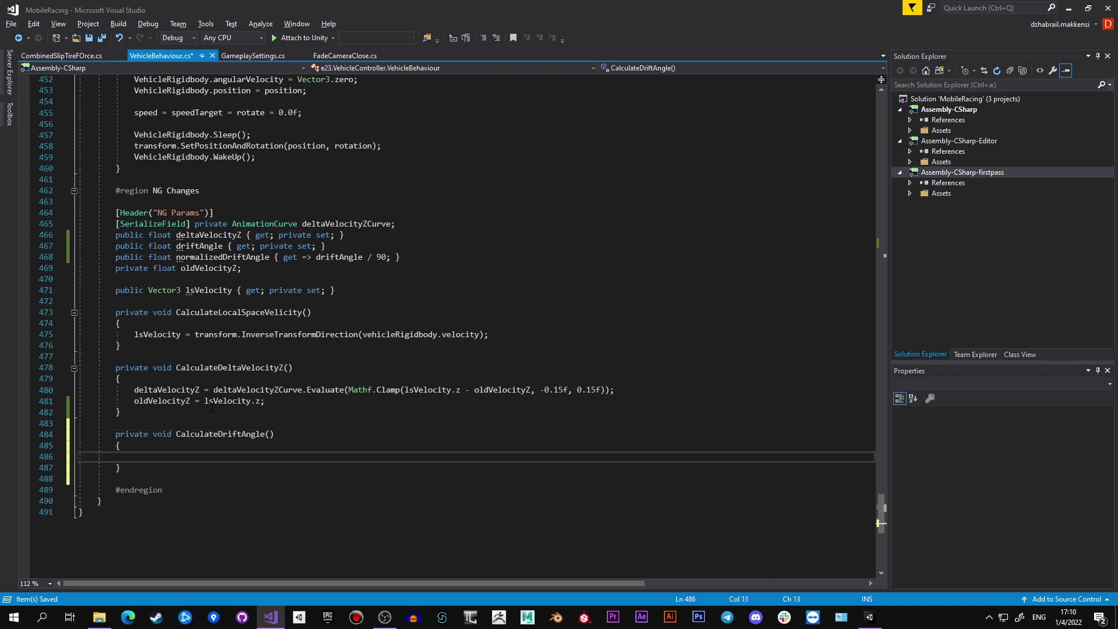
In CalculateDriftAngle(), assign driftAngle = Vector3.SignedAngle(vehicleRigidbody.velocity, transform.forward, transform.up);
text(driftAngle = Vector3.)
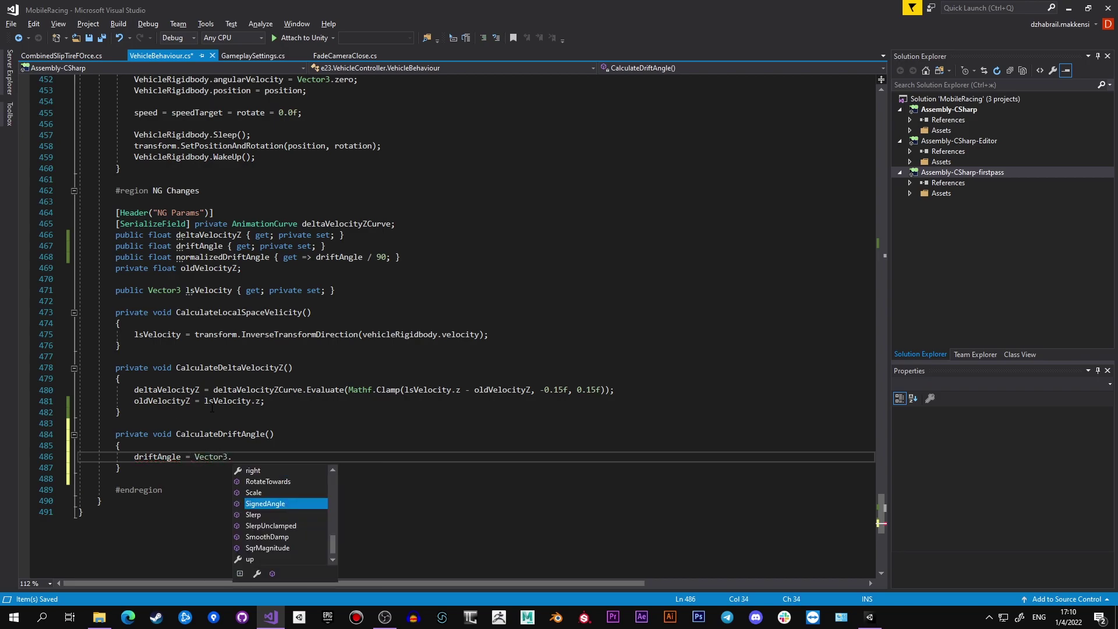
text(SignedAngle()vehicleRigidbody.)
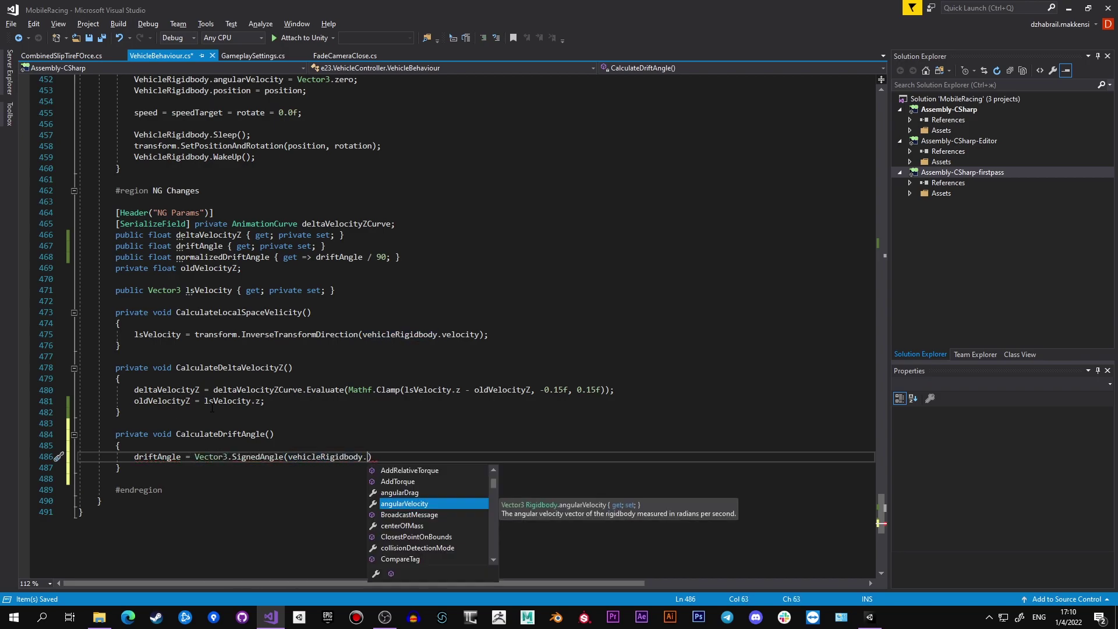
text(velocity, transform.)
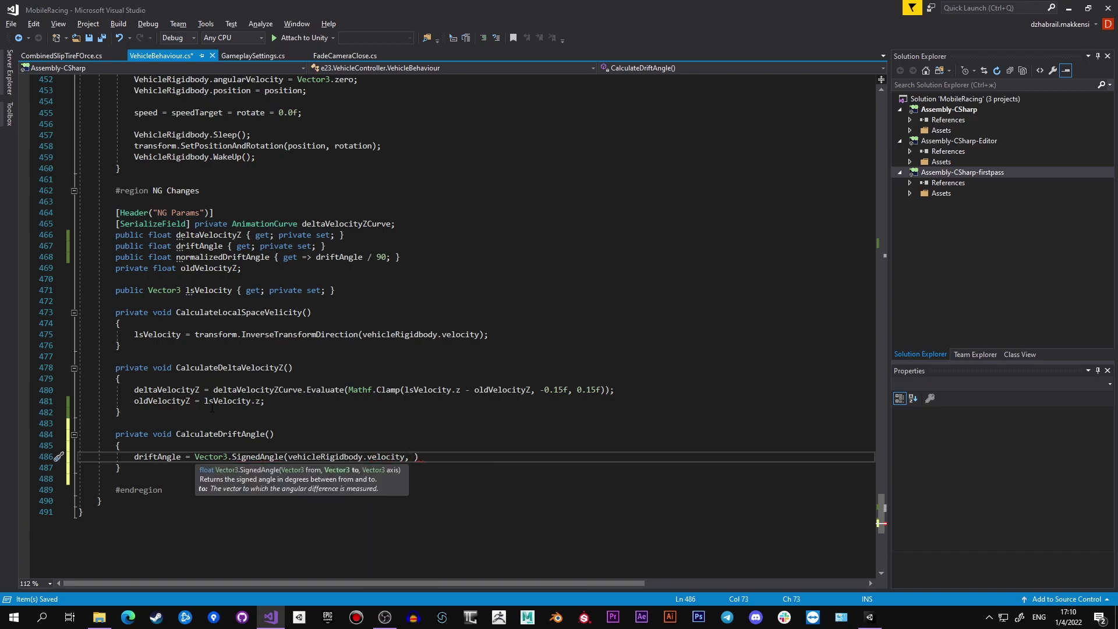
text(forward, transform.up)
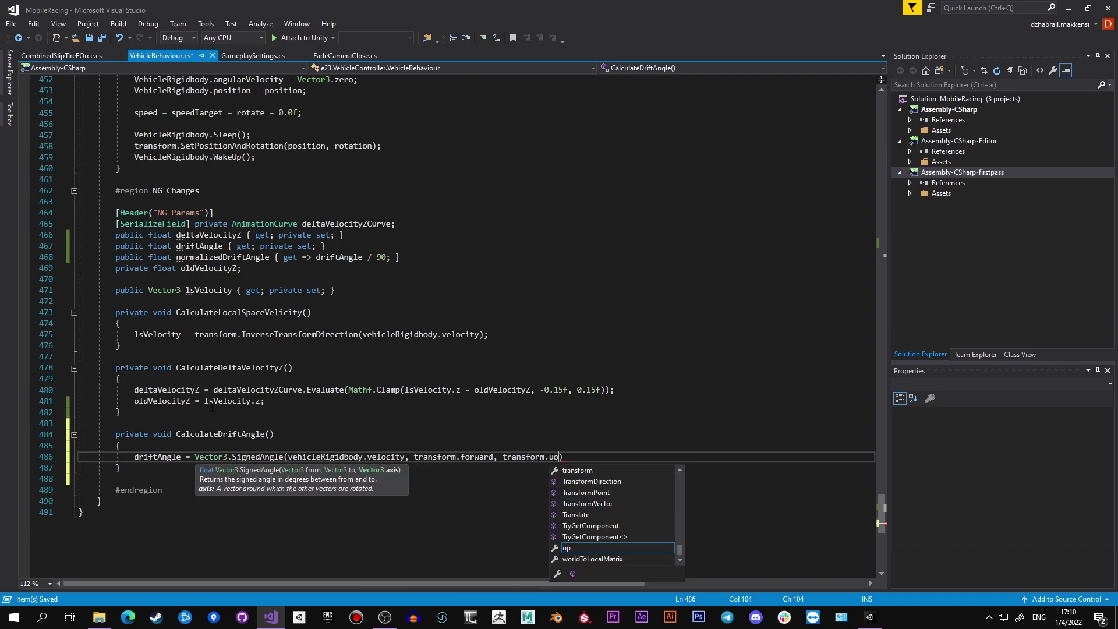
text(;)
Log the result with Debug.Log(normalizedDriftAngle); below the driftAngle assignment and save the script
key(Return)
text(p)
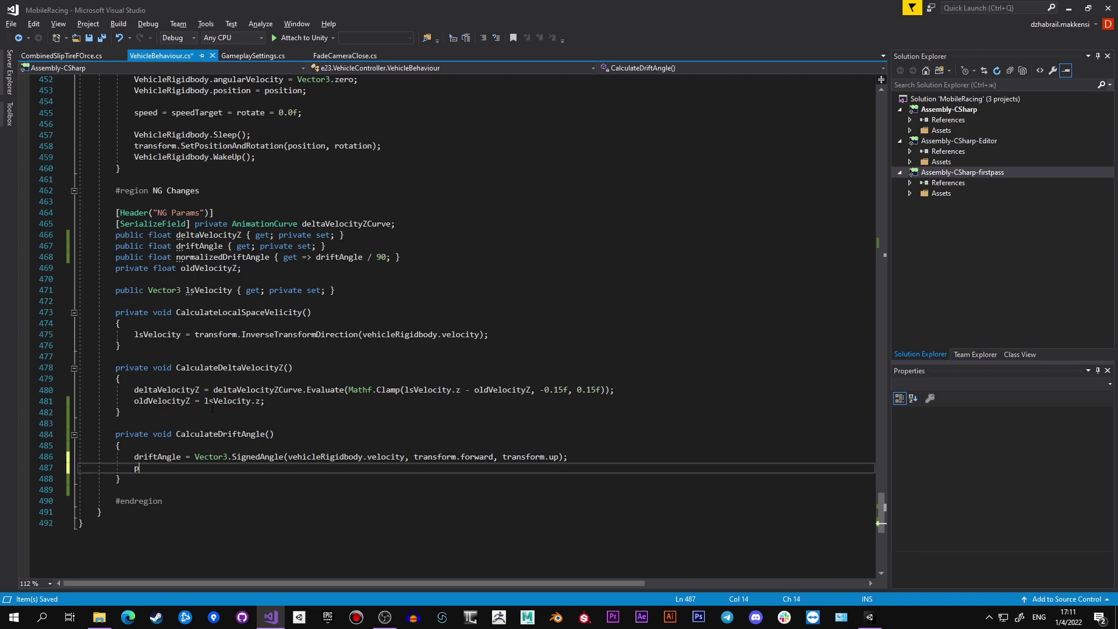
key(BackSpace)
text(Debug.Log)
text((normalized);)
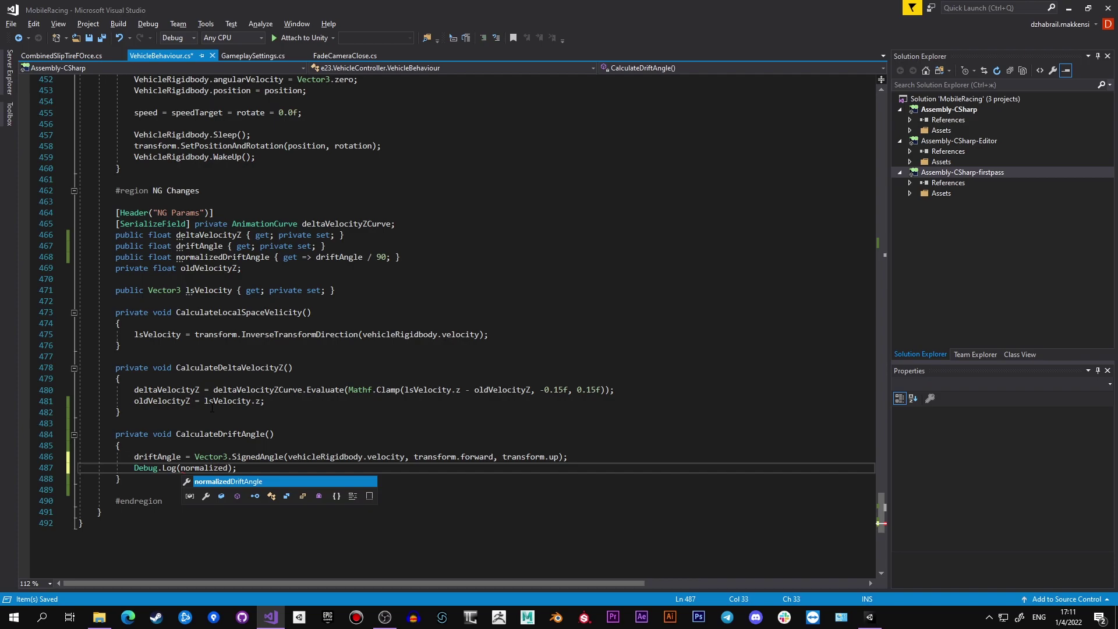
key(Tab)
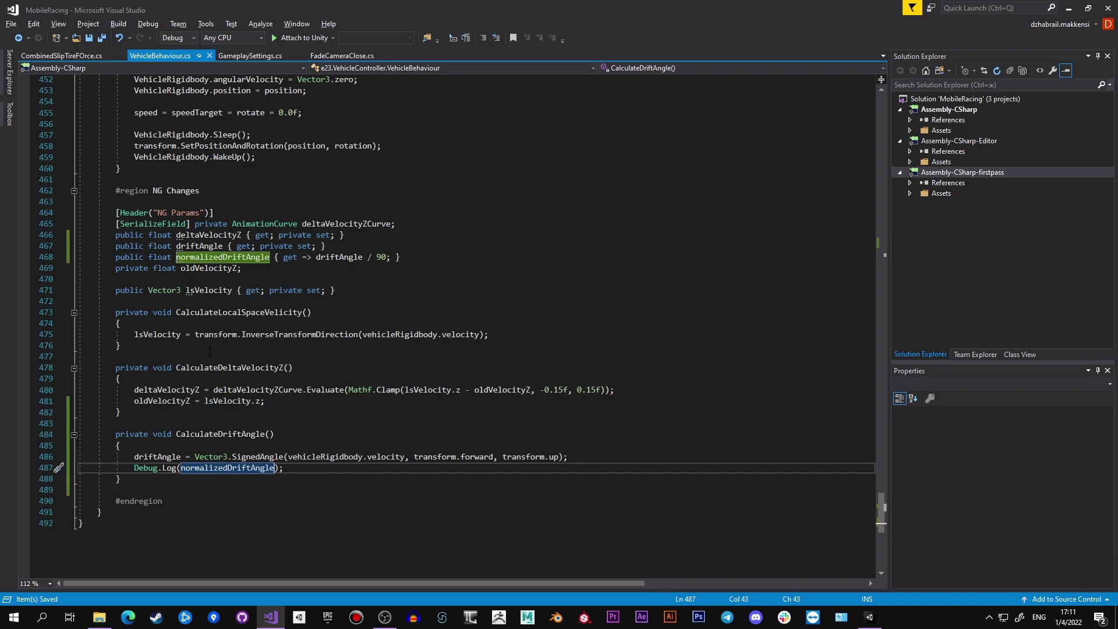
Call CalculateDriftAngle(); below CalculateDeltaVelocityZ(); under the NG Methods comment in FixedUpdate() and save the script
click(181, 434)
key(Left)
drag(877, 506, 888, 265)
scroll(233, 128, up, 3)
double_click(203, 113)
scroll(215, 152, down, 5)
click(264, 357)
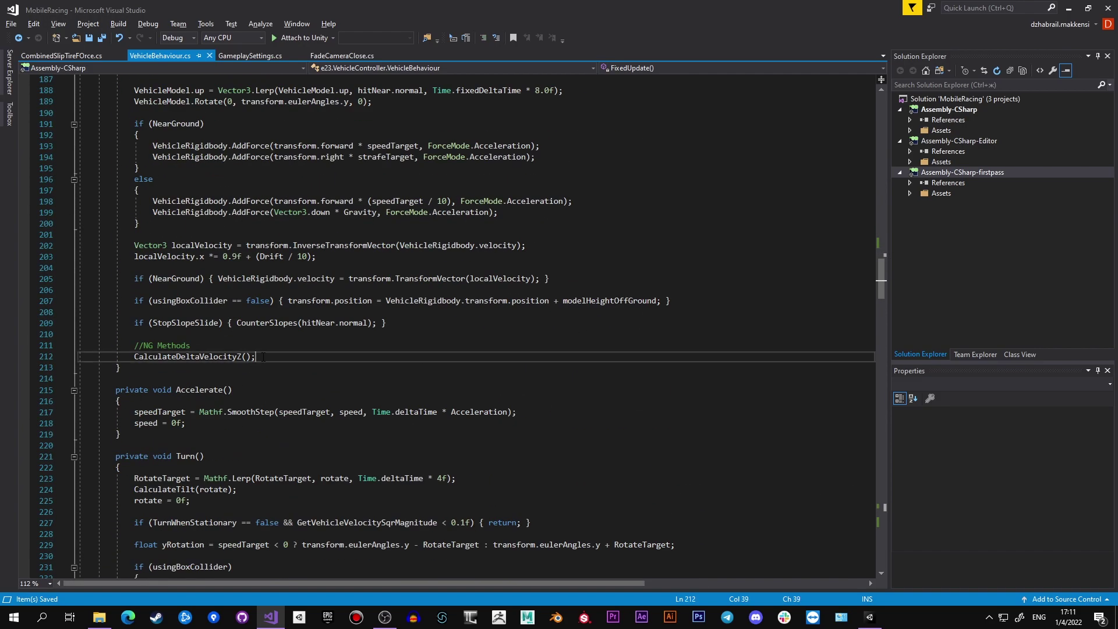
key(Return)
text(CalculateDriftAngle())
key(ctrl+s)
Switch to Unity and test-drive the car in Play mode, steering both ways to examine the logged normalized drift angle
click(869, 617)
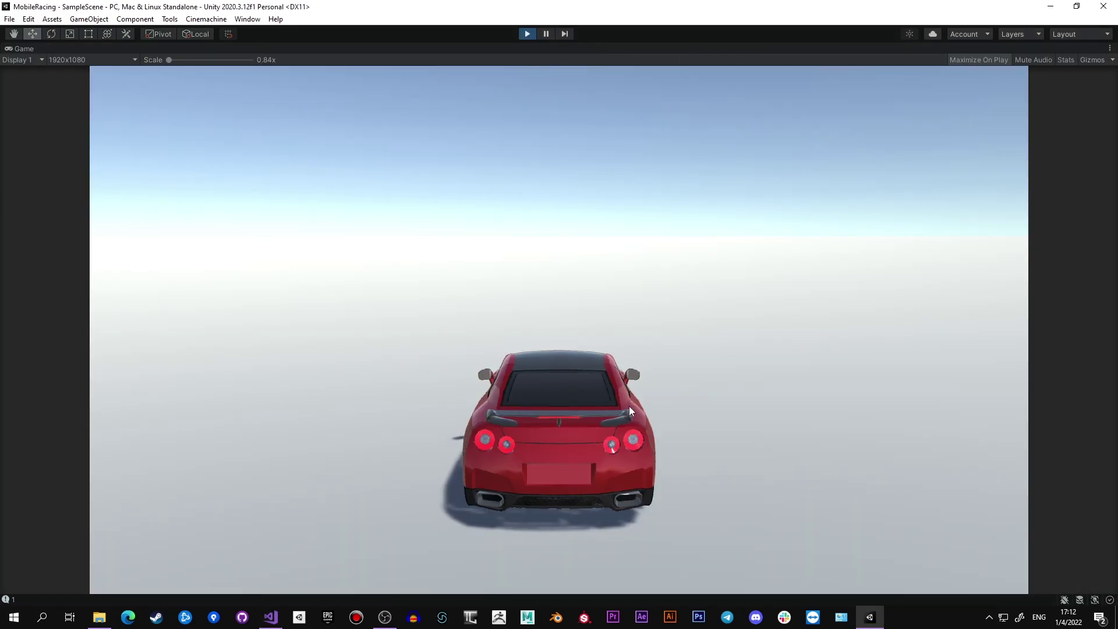
key(w)
key(a)
key(d)
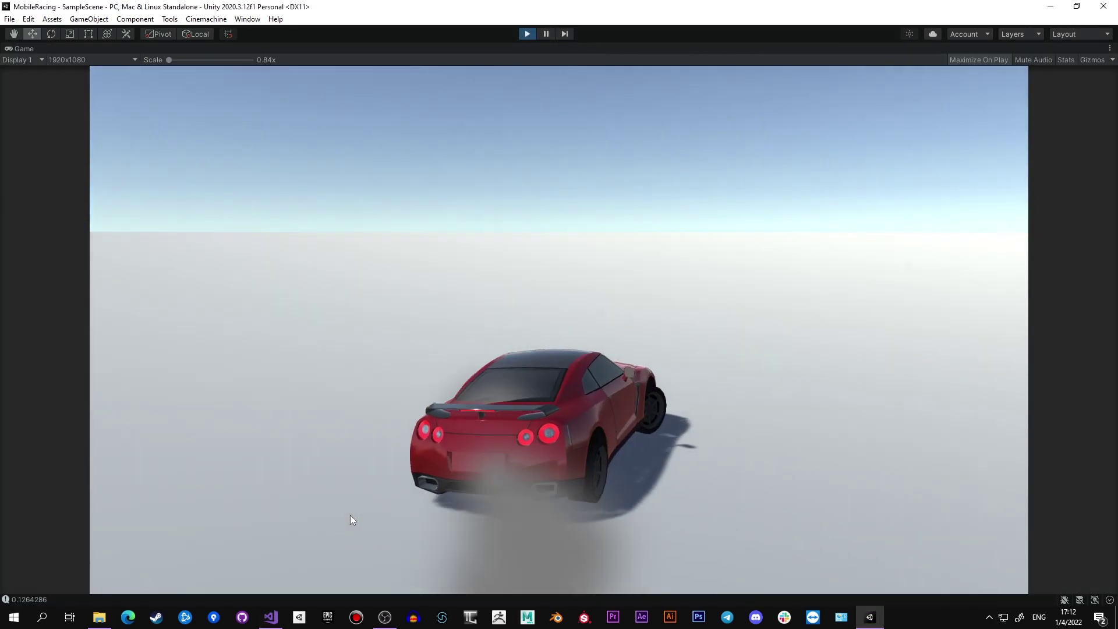
key(d)
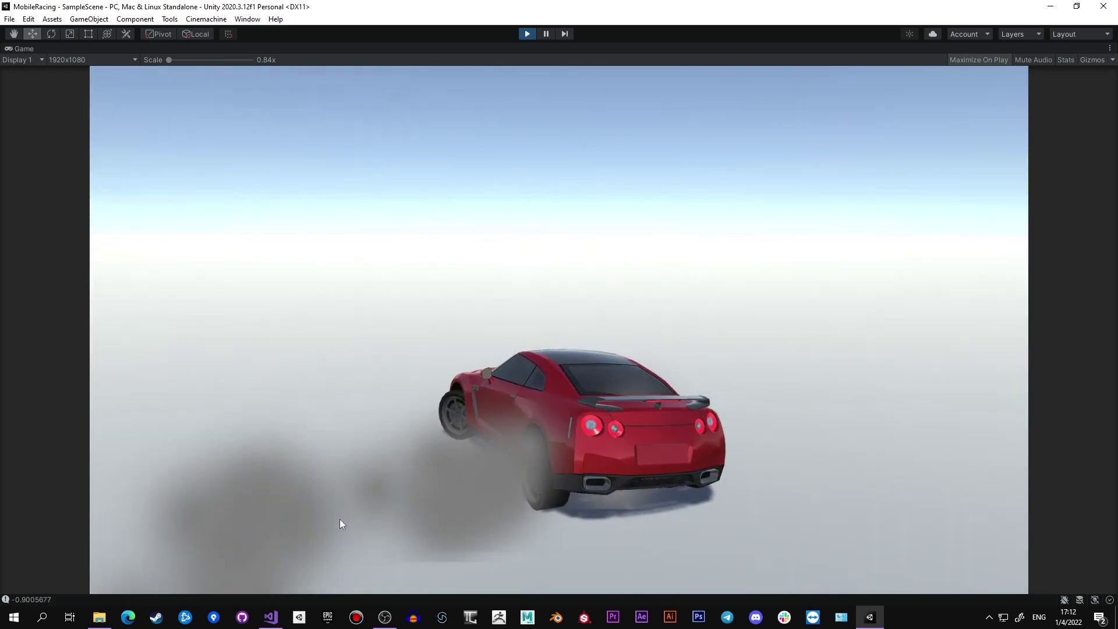
key(d)
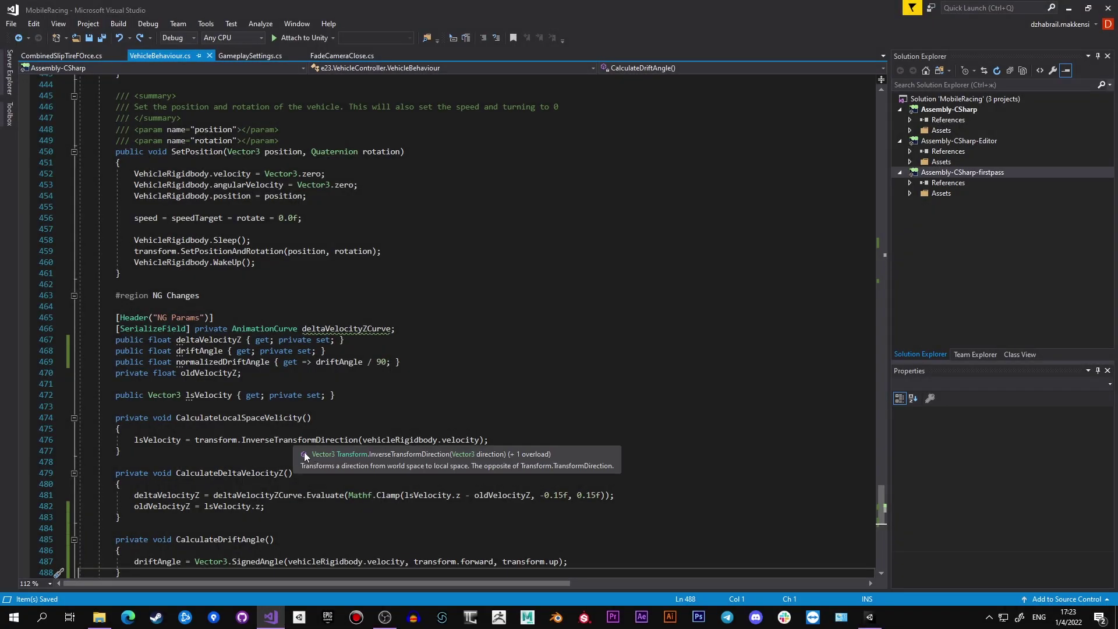
In the script's NG Params, add [SerializeField] private float maxTurnAngle = 45; below deltaVelocityZCurve and save
click(445, 327)
key(Return)
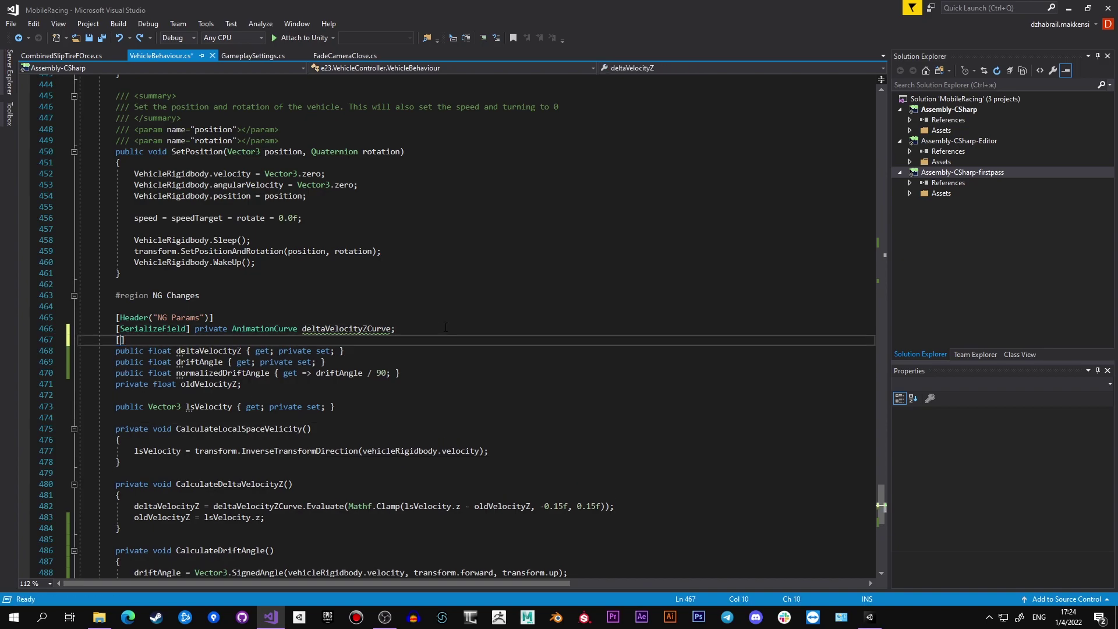
text([SerializeField] private f)
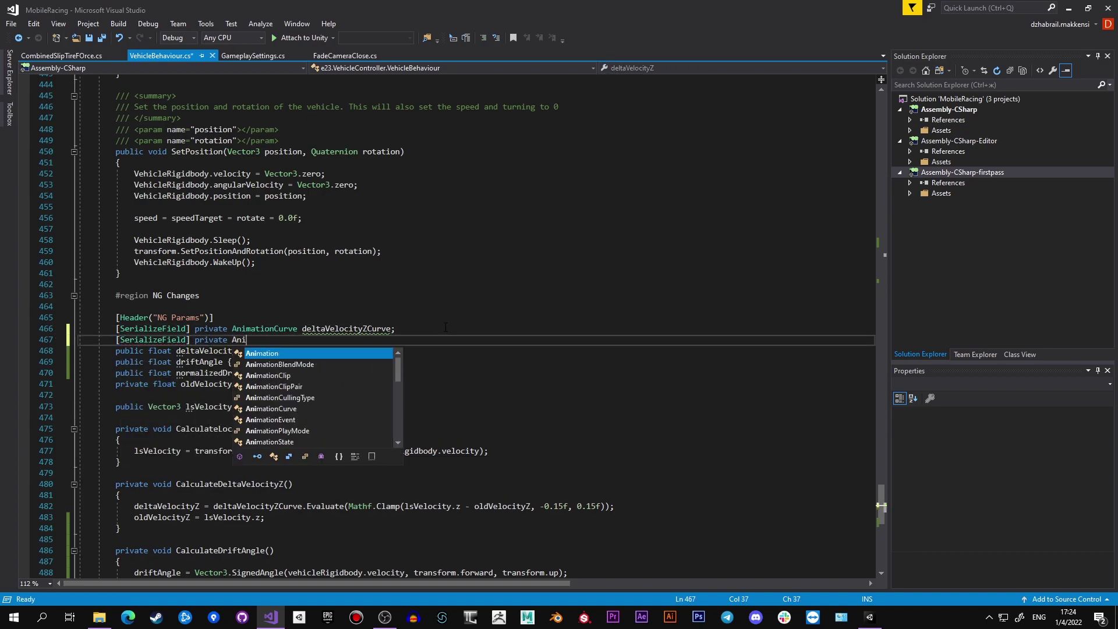
text(loat maxTurnAng)
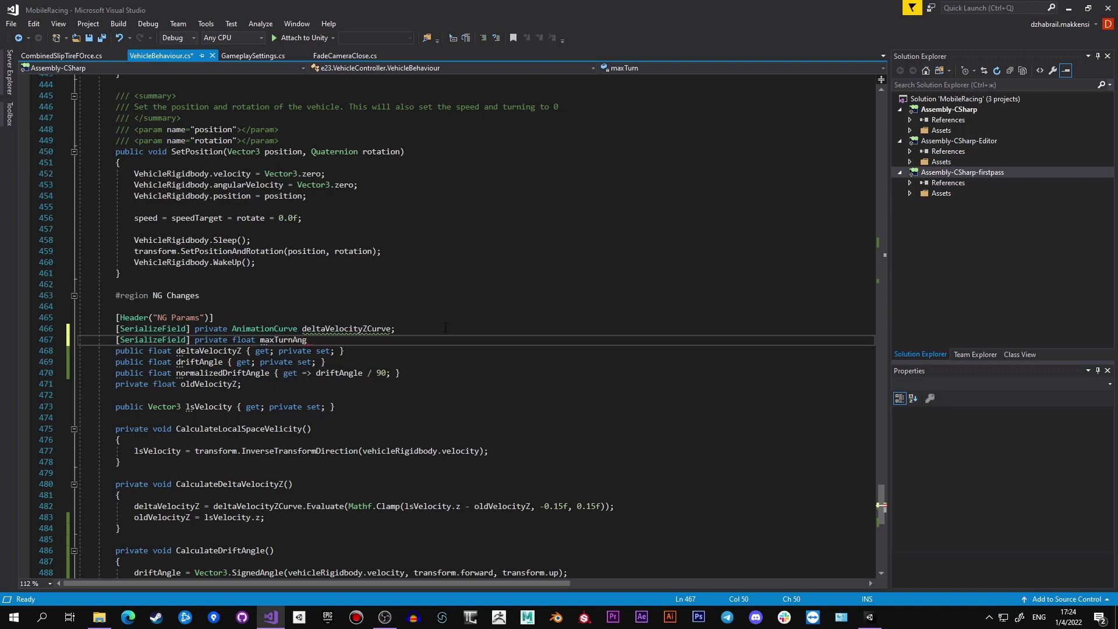
text(le = 45;)
key(ctrl+s)
At the start of TurnFrontWheels(), declare var turnAngle = Mathf.Clamp(driftAngle, -maxTurnAngle, maxTurnAngle);
drag(881, 503, 913, 327)
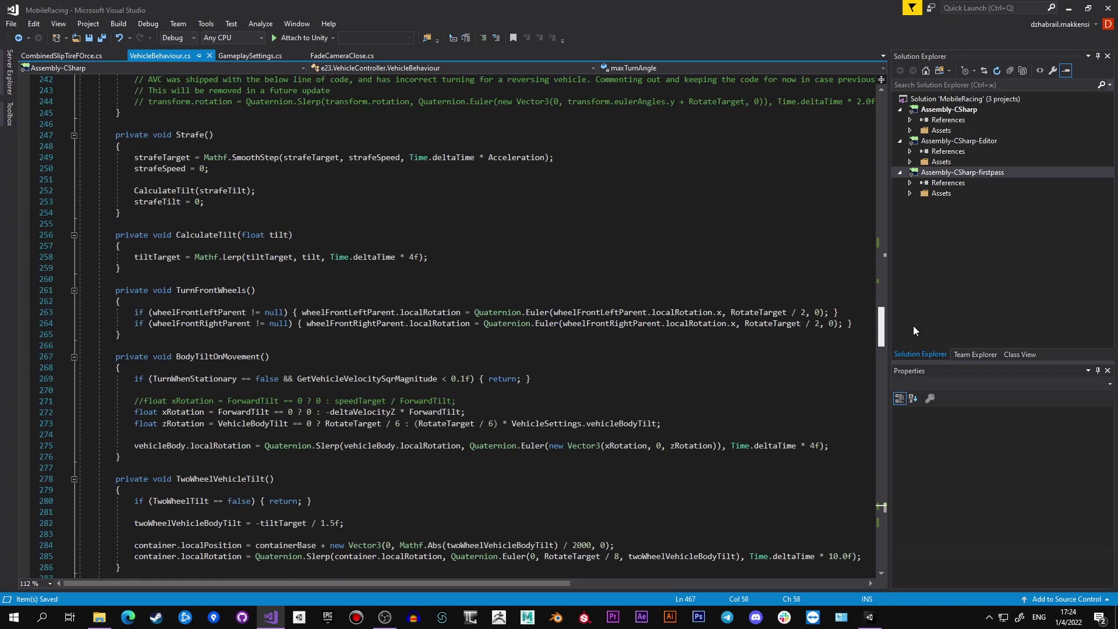
click(96, 285)
click(418, 303)
key(Return)
key(Return)
key(Up)
text(var)
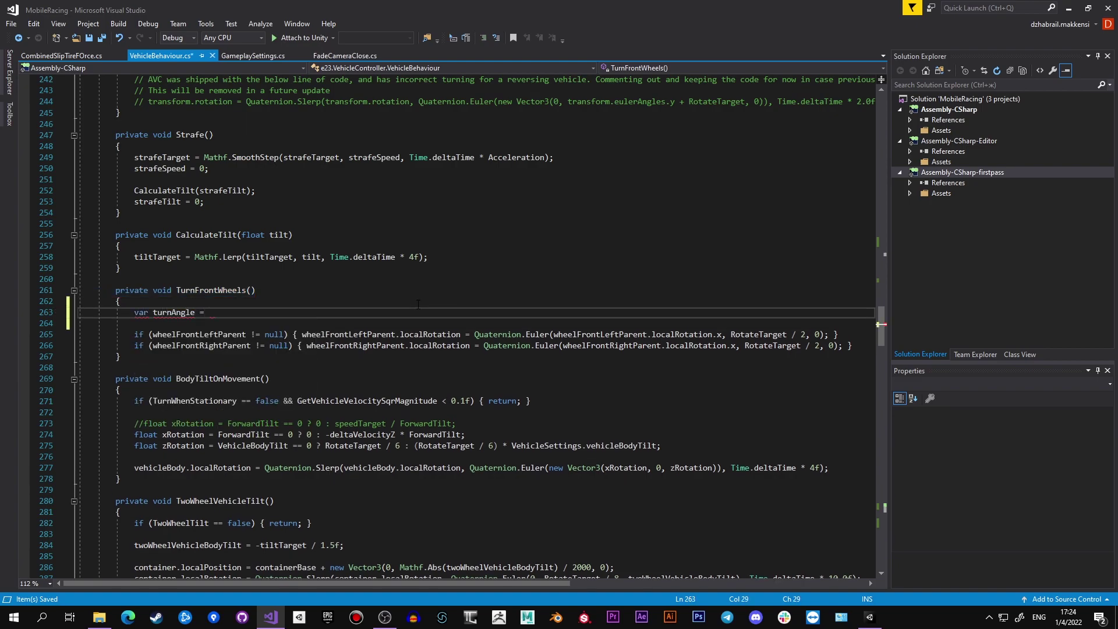
text( turnAngle = Mathf.Clam)
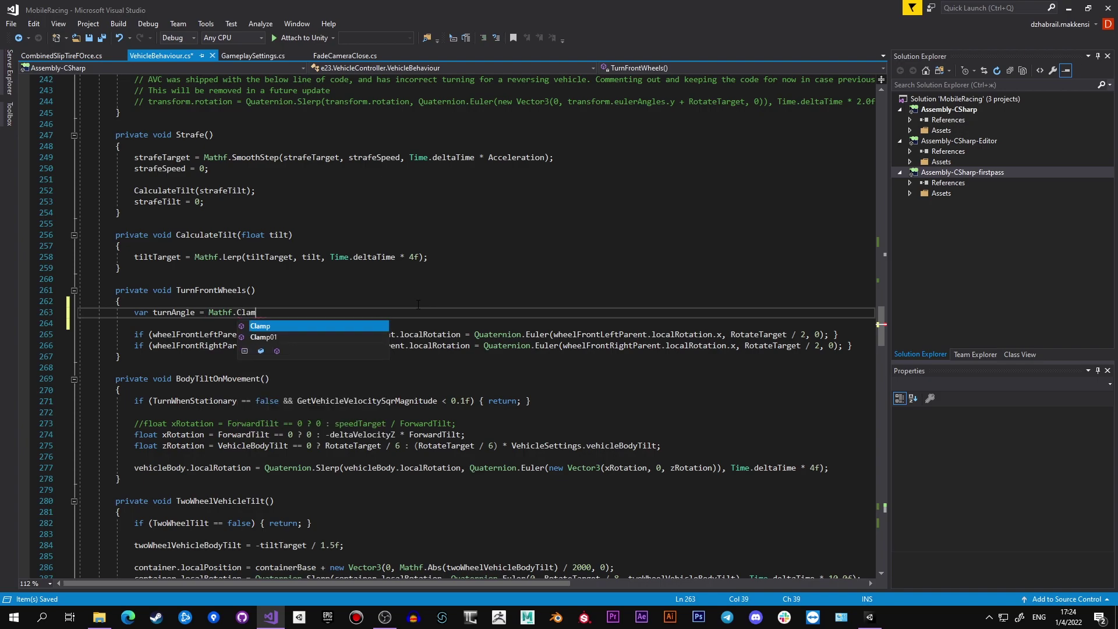
text(p(, -maxTurnAngle, maxTurnAngle))
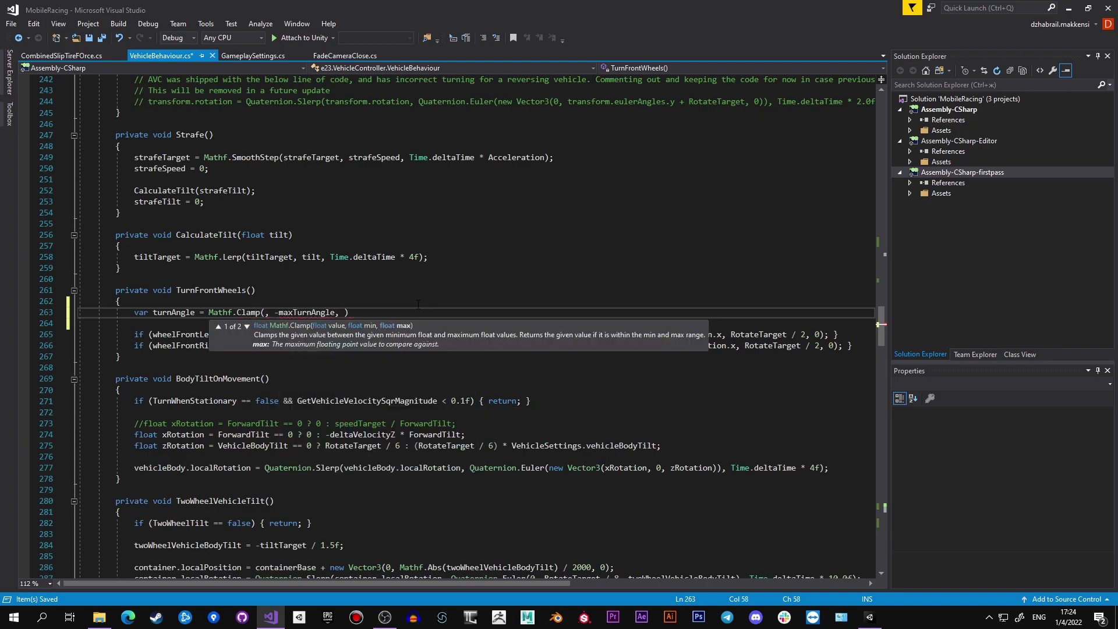
key(Left)
key(Left)
key(Left)
key(Left)
key(Left)
key(Left)
key(Left)
key(Left)
key(Left)
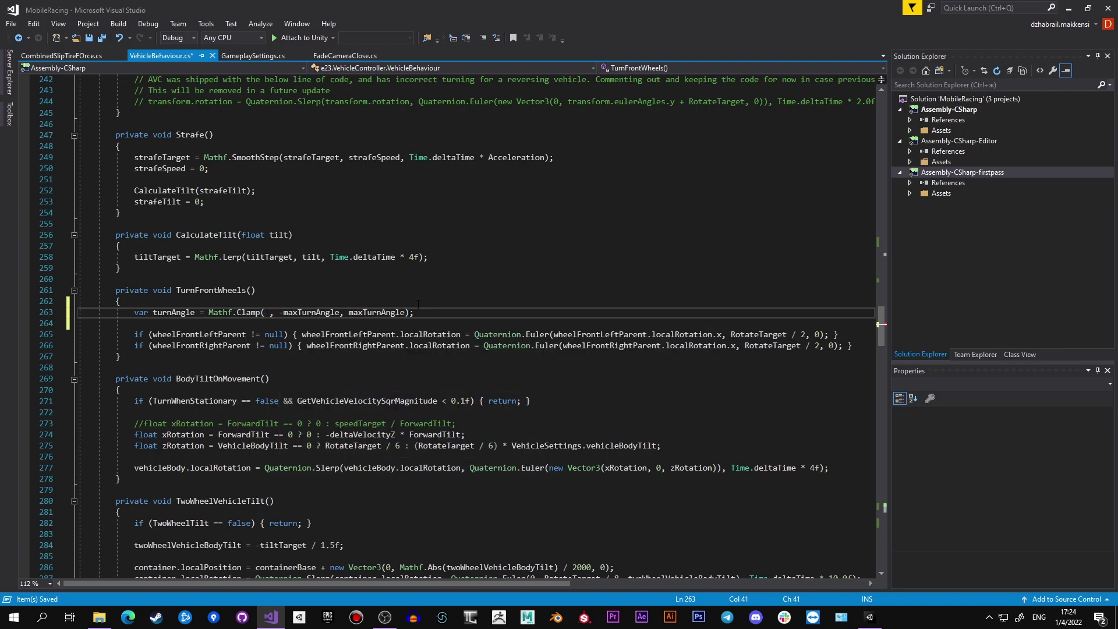
text(driftAngle)
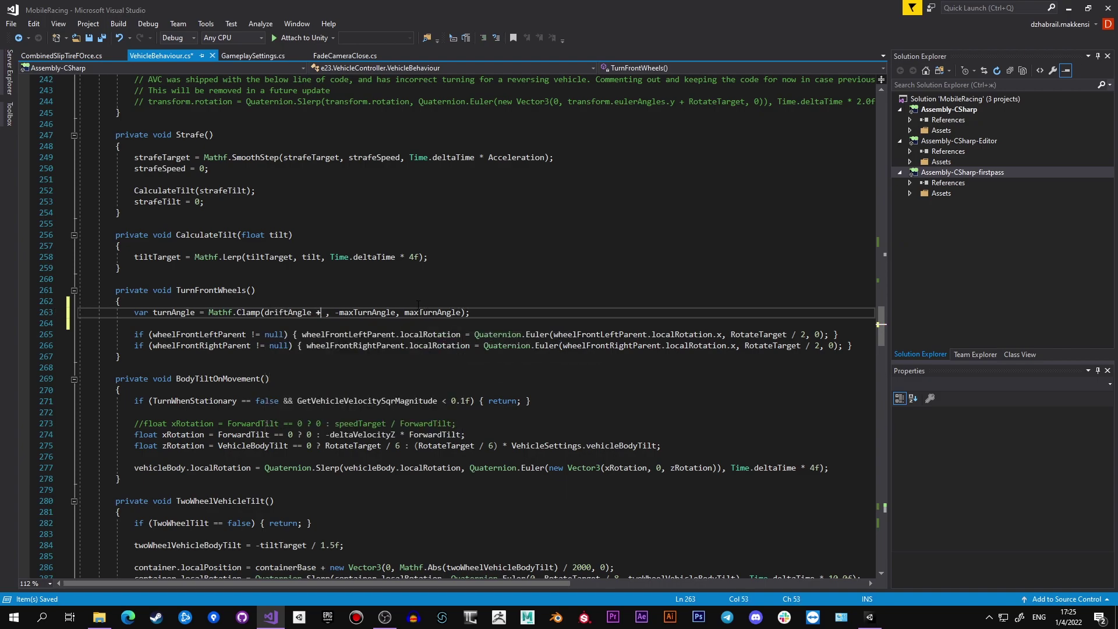
Add + RotateTarget / 2 after the Clamp call in the turnAngle declaration, negate driftAngle inside it and save
key(ctrl+y)
text(RotateTarget / 2)
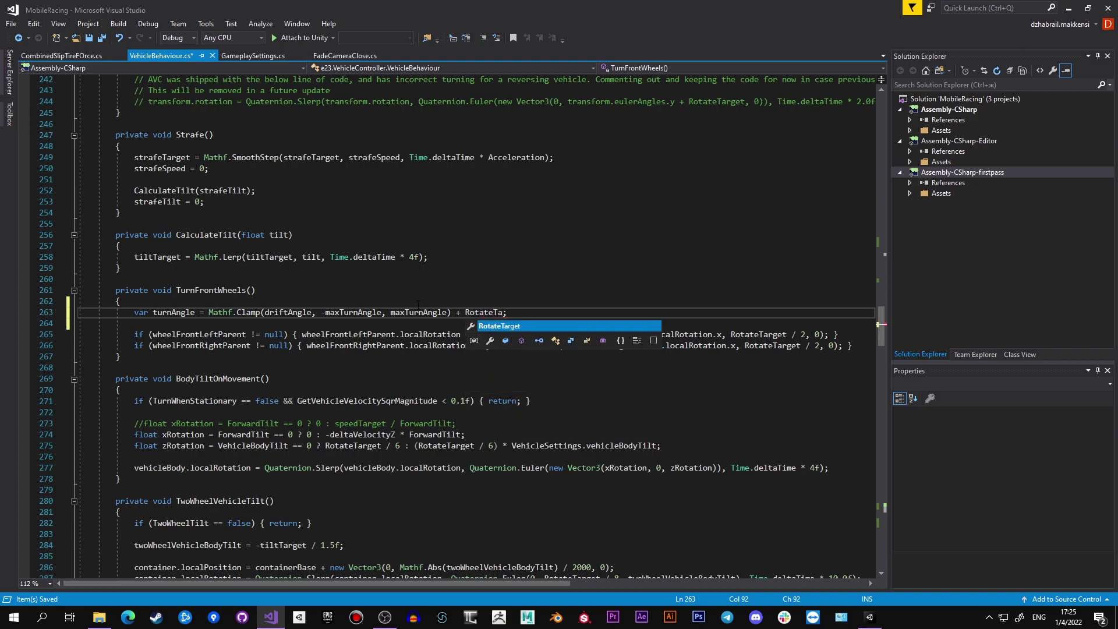
click(265, 312)
text(-)
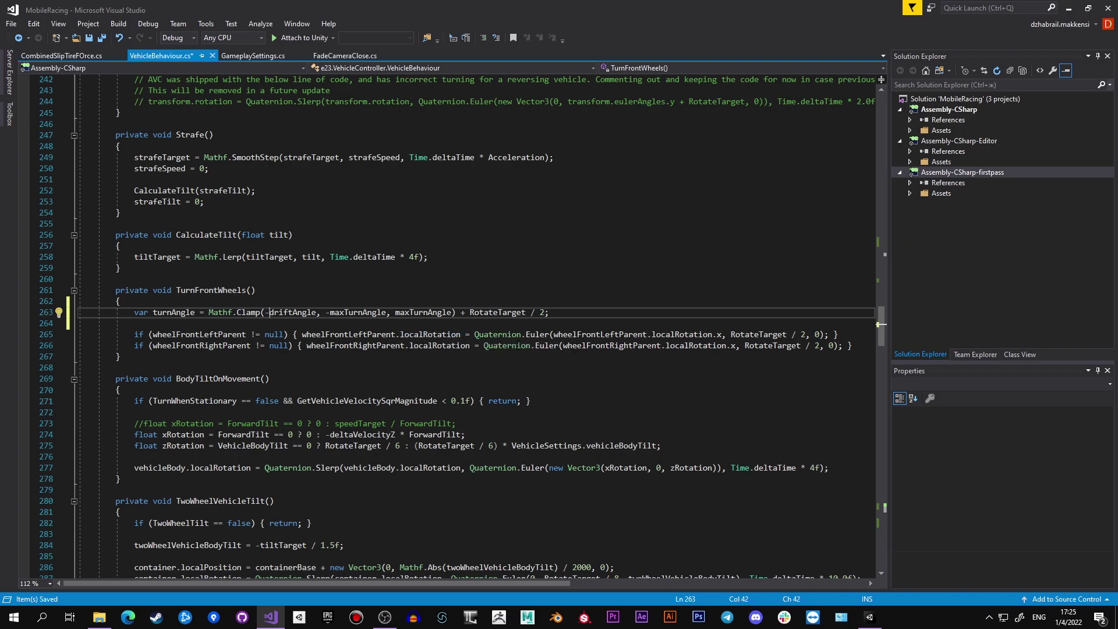
key(ctrl+s)
Replace RotateTarget / 2 with turnAngle in both the left and right front wheel localRotation lines of TurnFrontWheels()
double_click(169, 313)
key(ctrl+c)
drag(732, 334, 816, 334)
key(ctrl+v)
drag(745, 345, 821, 346)
key(ctrl+v)
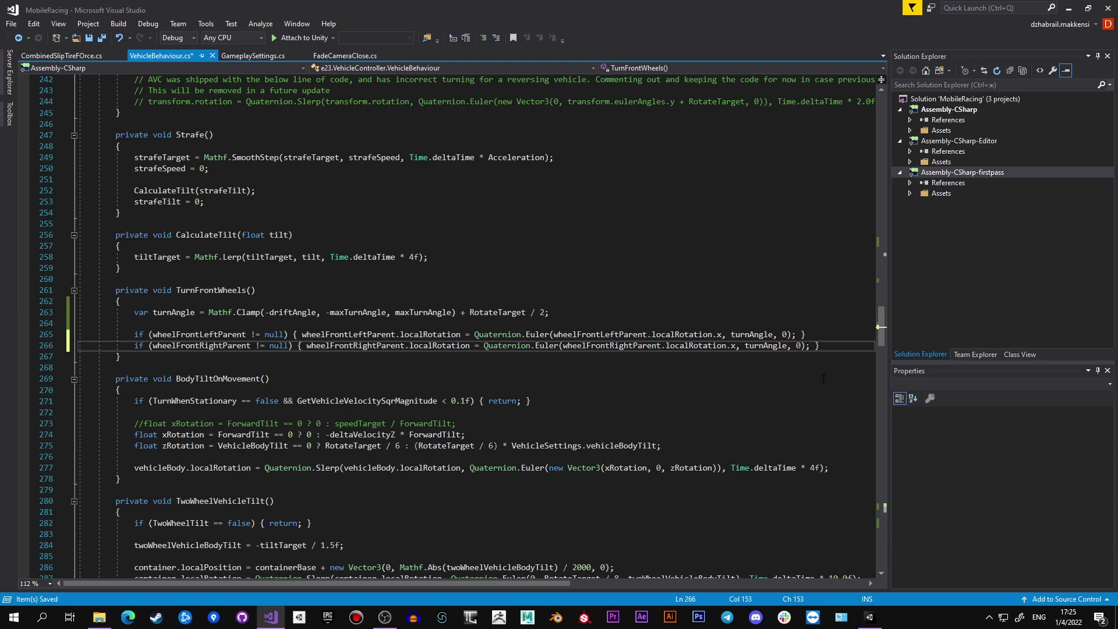
Switch to Unity and run the scene in Play mode to check the front wheel steering
key(alt+Tab)
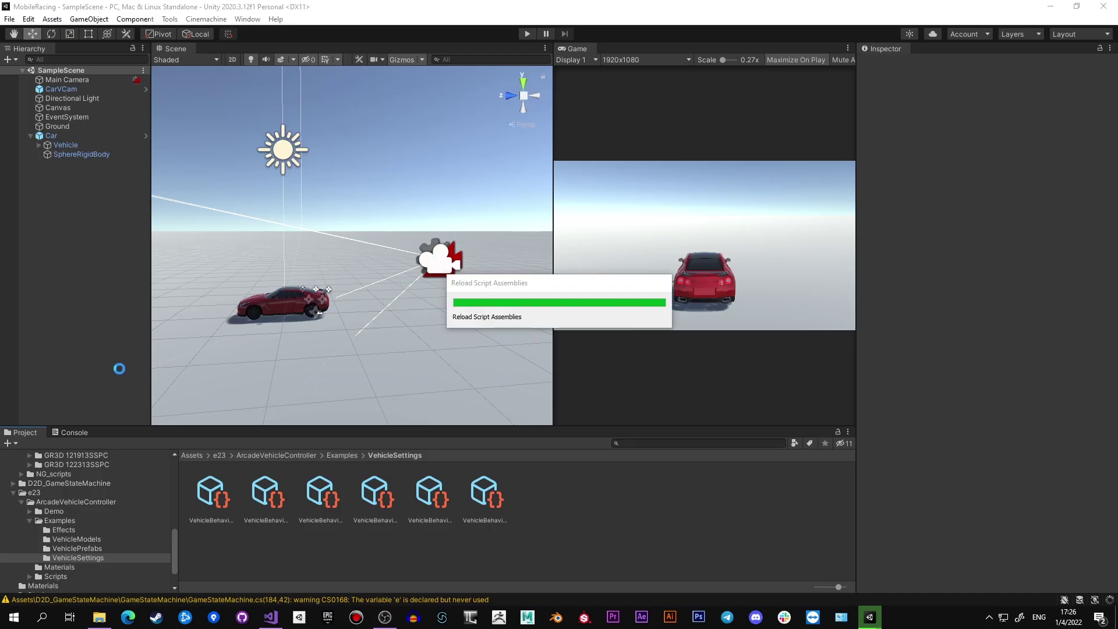
click(530, 34)
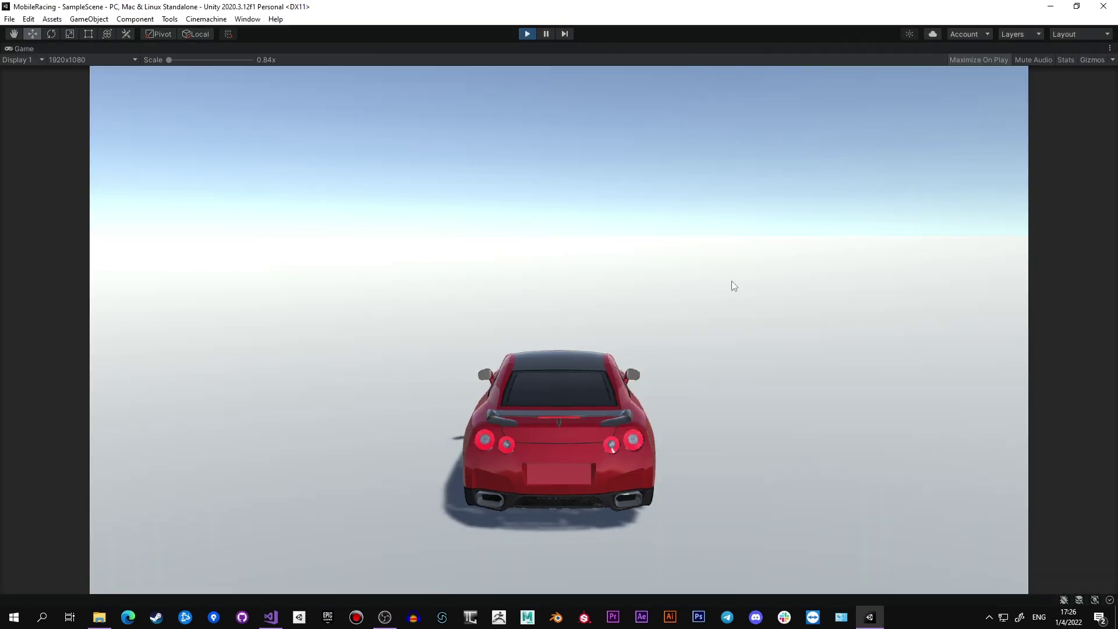
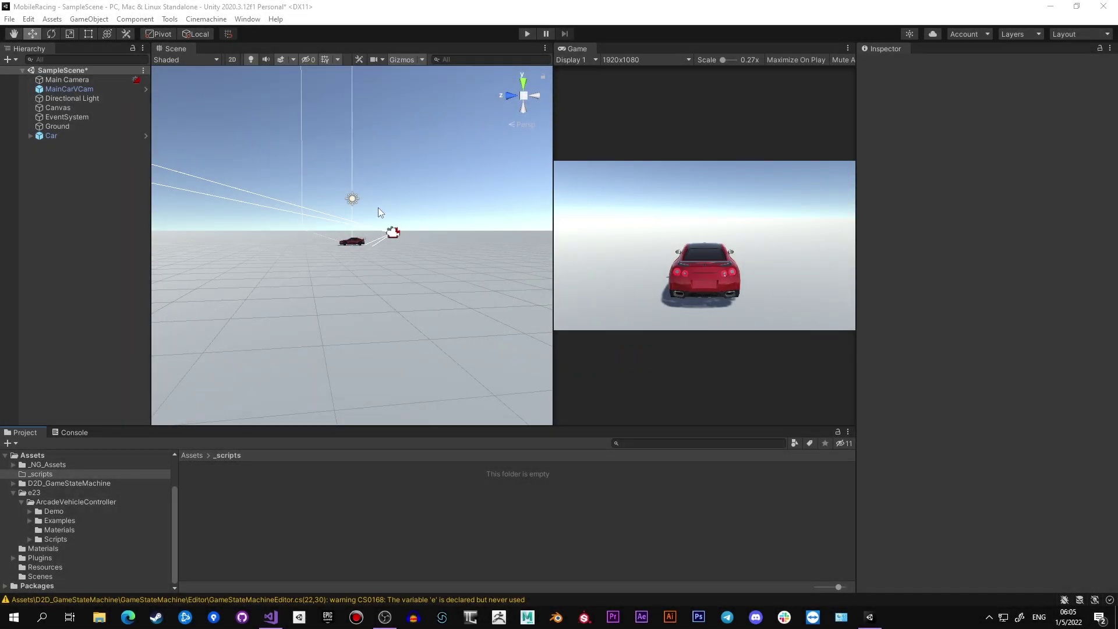
Duplicate the MainCarVCam virtual camera and rename the copy RightCarVCam
click(63, 89)
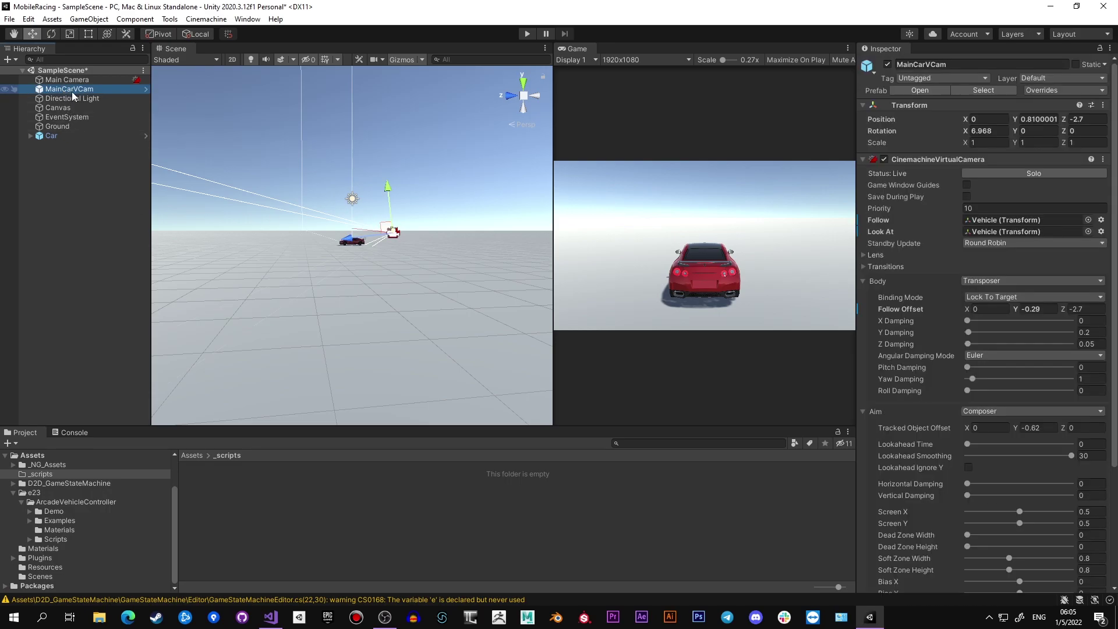
key(ctrl+d)
click(93, 144)
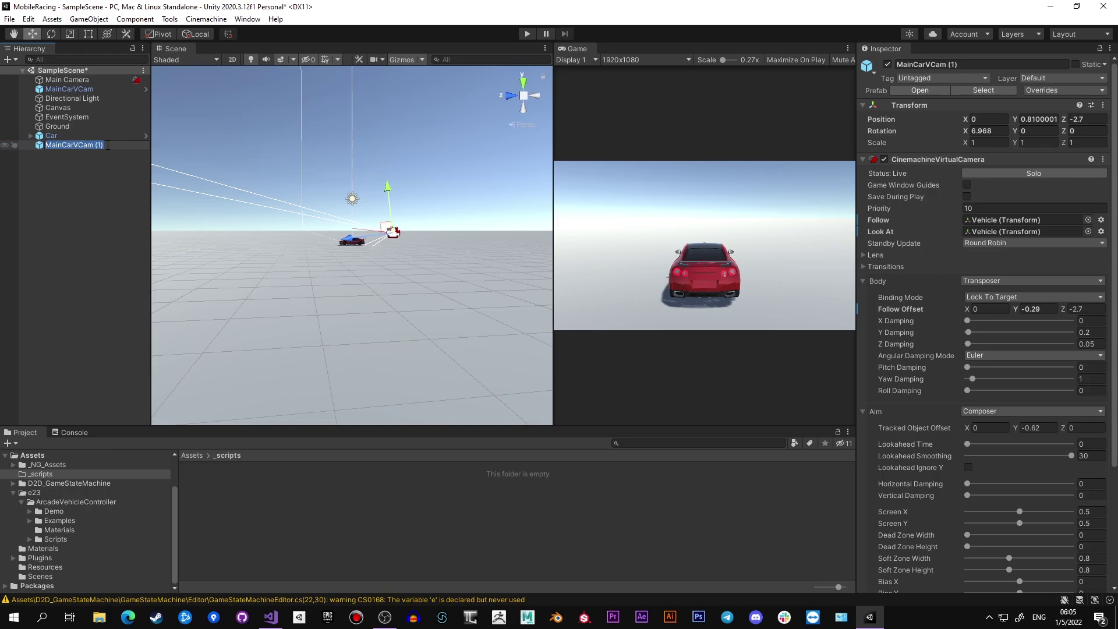
key(BackSpace)
key(BackSpace)
text(Right)
key(Return)
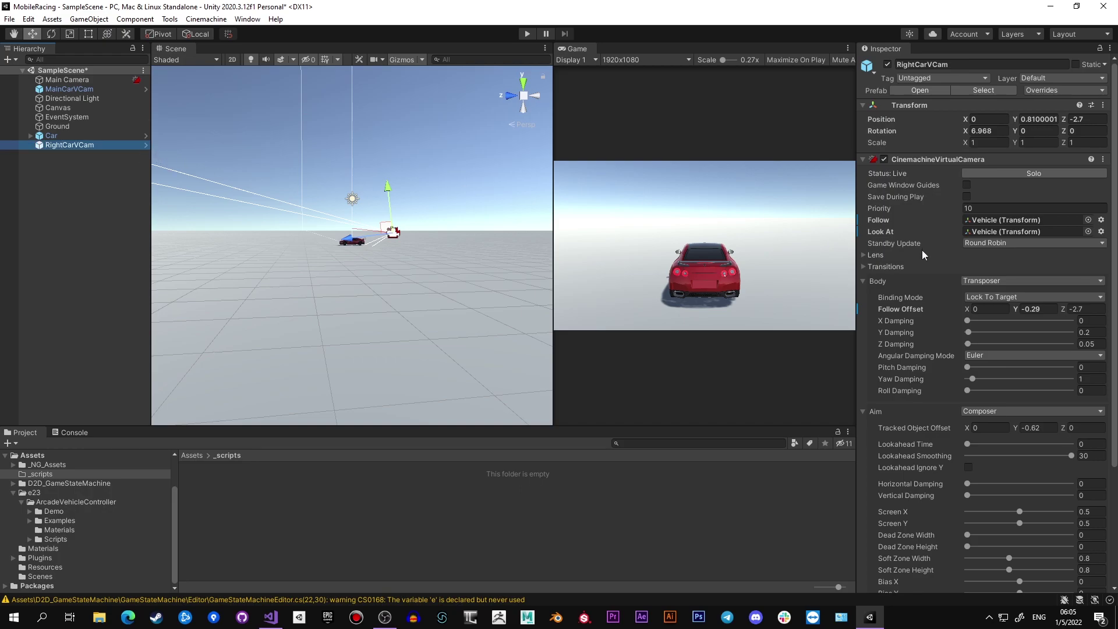
Set RightCarVCam's Angular Damping Mode to Quaternion and the Main Camera's CinemachineBrain Update Method to Smart Update
click(989, 355)
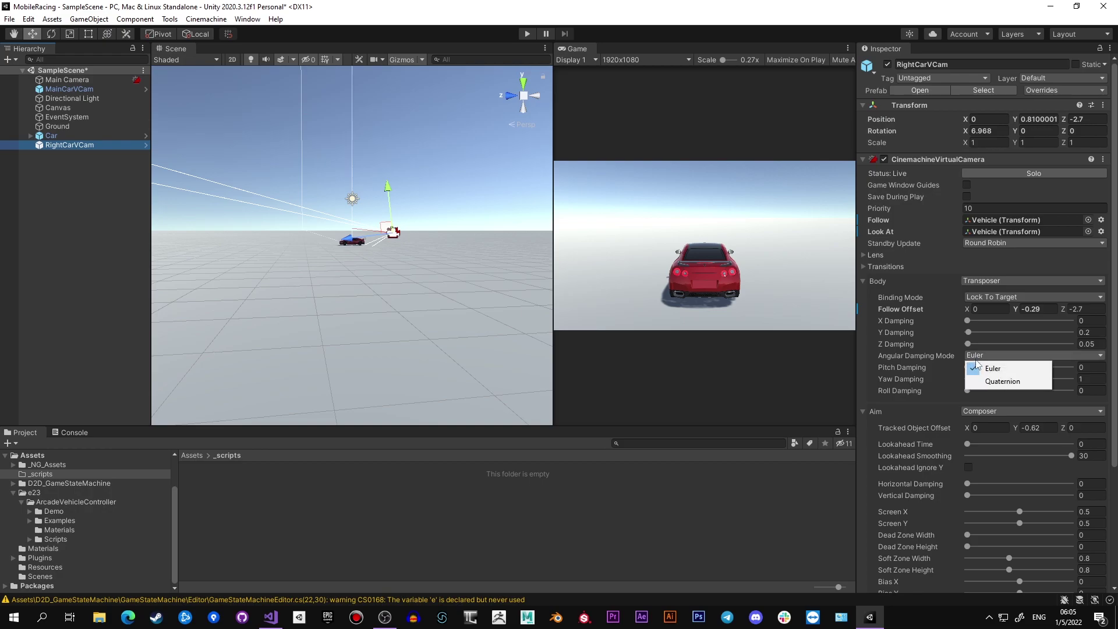
click(1002, 381)
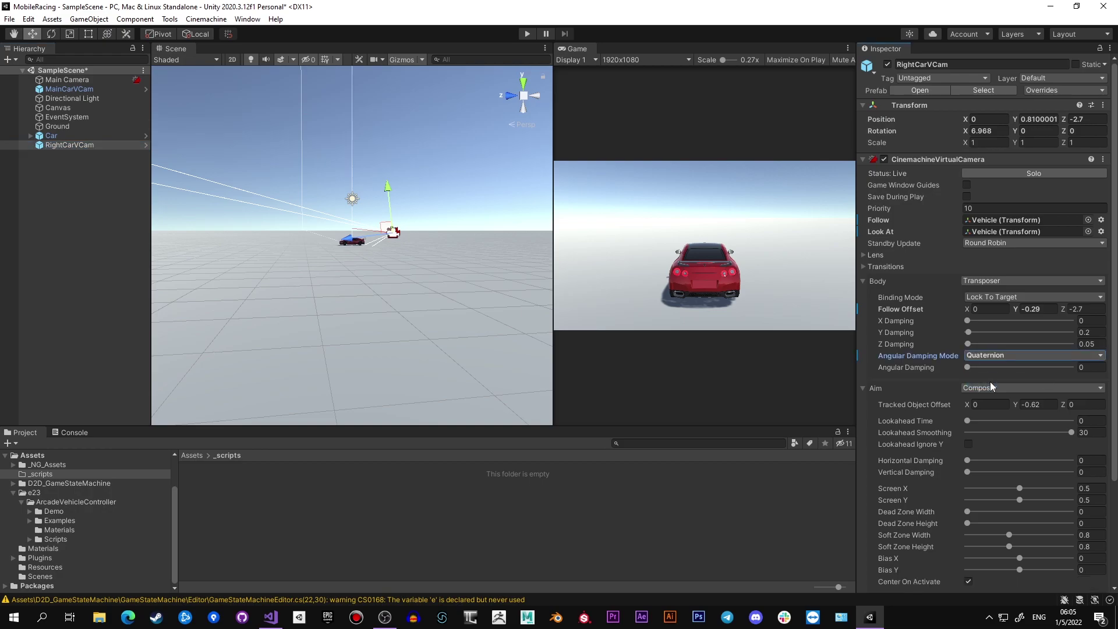
click(68, 80)
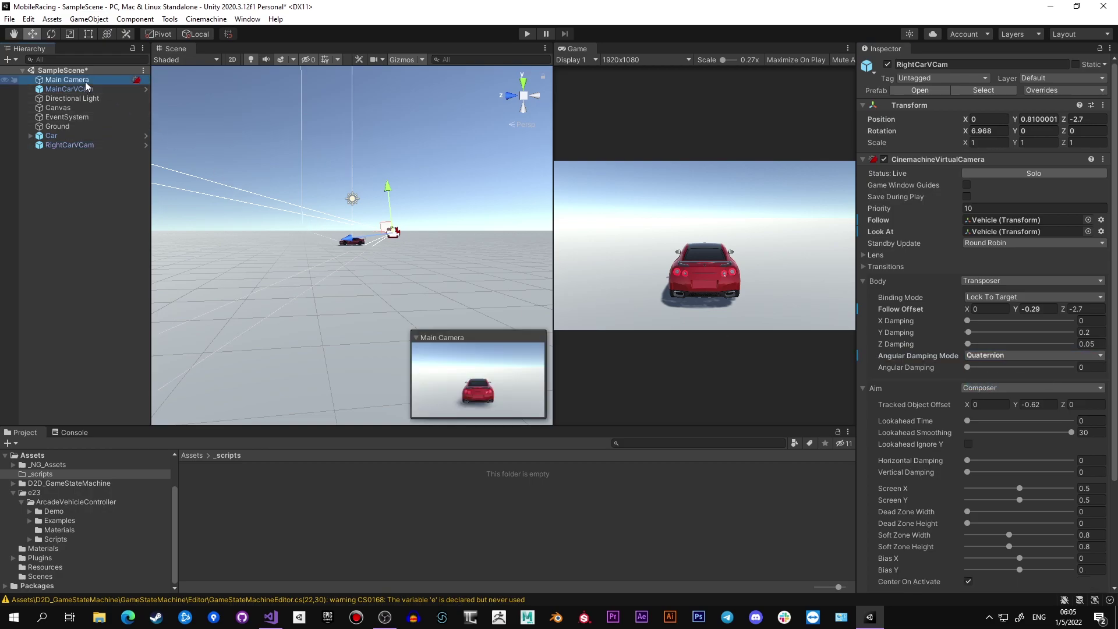
click(1000, 505)
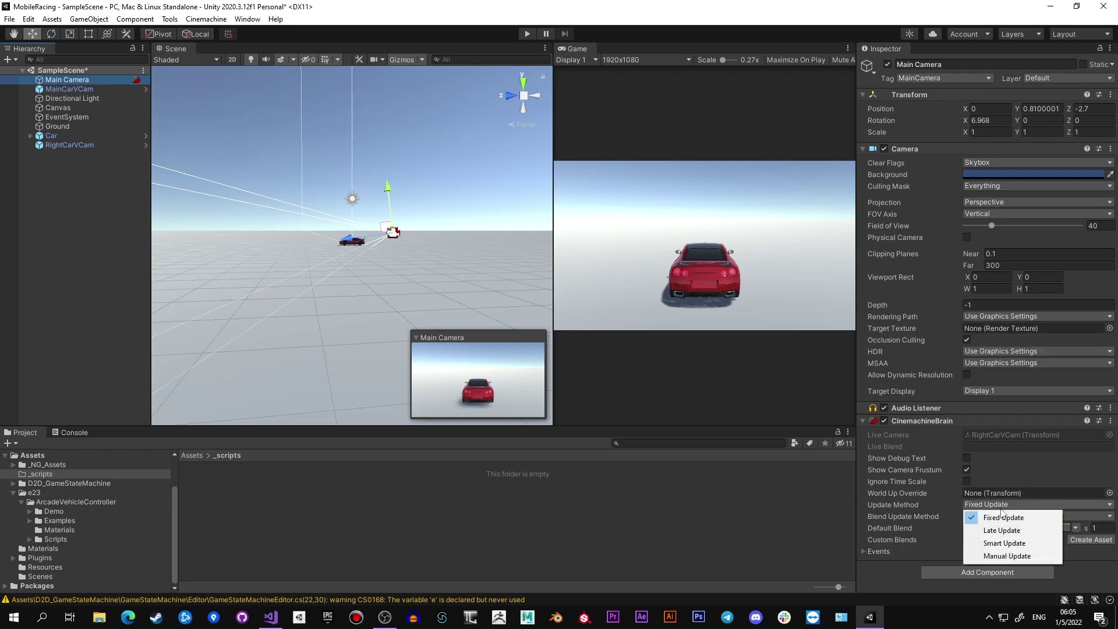
click(1002, 542)
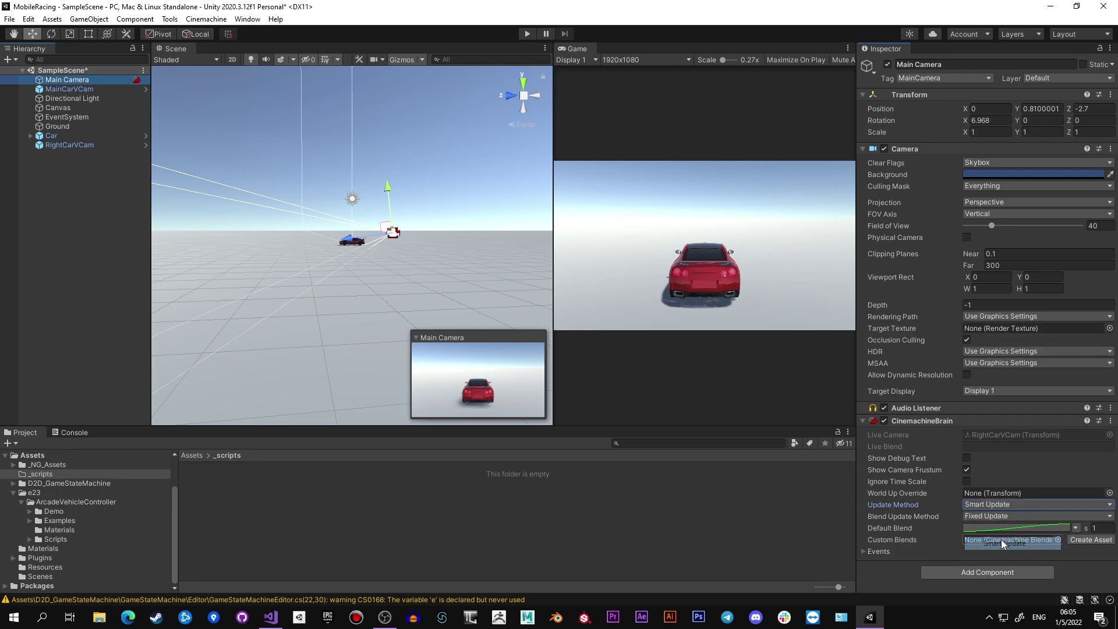
Set the RightCarVCam virtual camera's Priority to 11
click(37, 146)
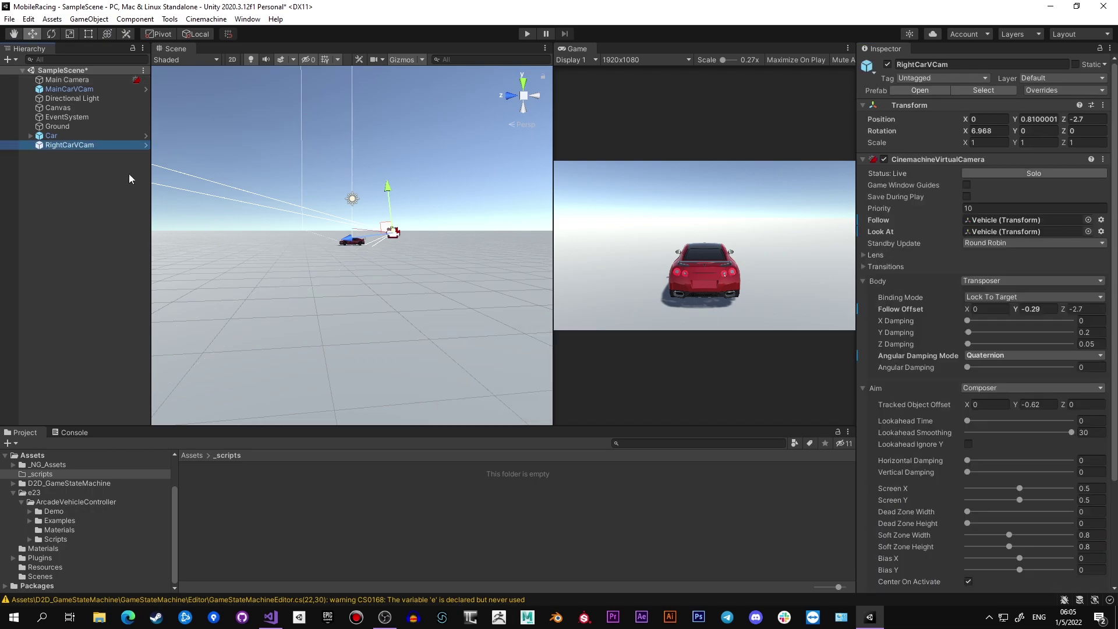
click(975, 209)
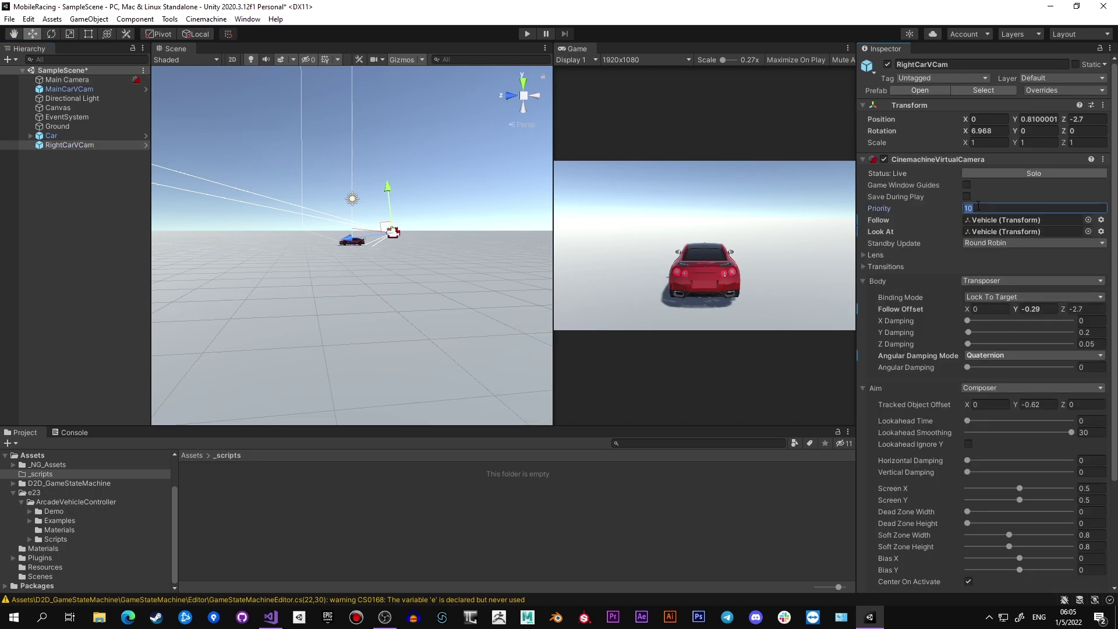
text(11)
click(423, 500)
Set RightCarVCam's Follow Offset X to 1 and its Tracked Object Offset X to 0.5
click(94, 147)
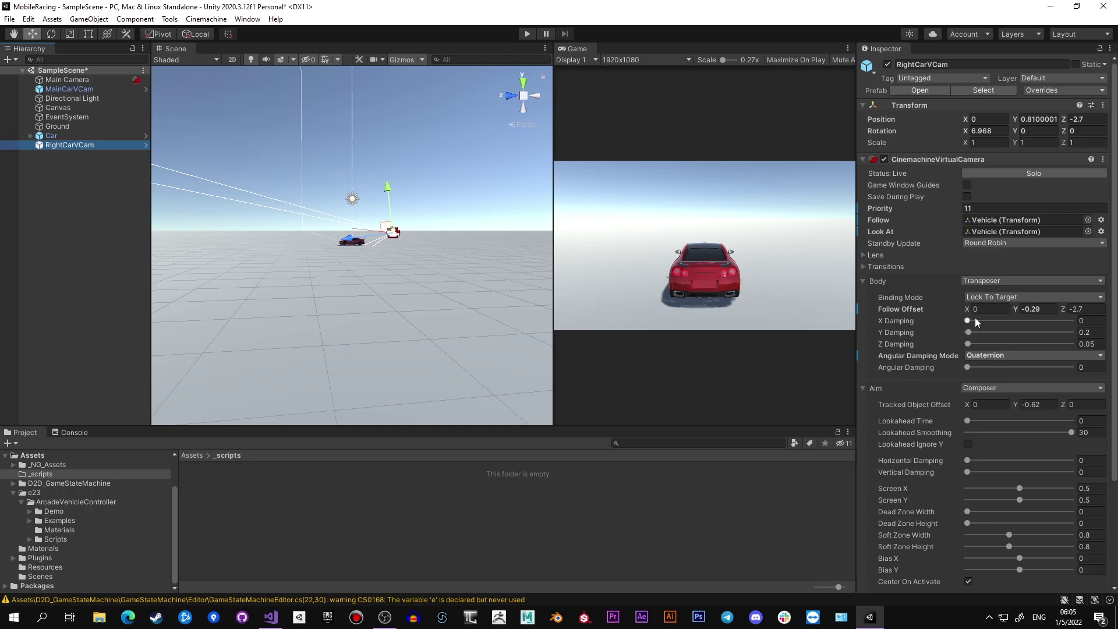
click(977, 310)
text(1)
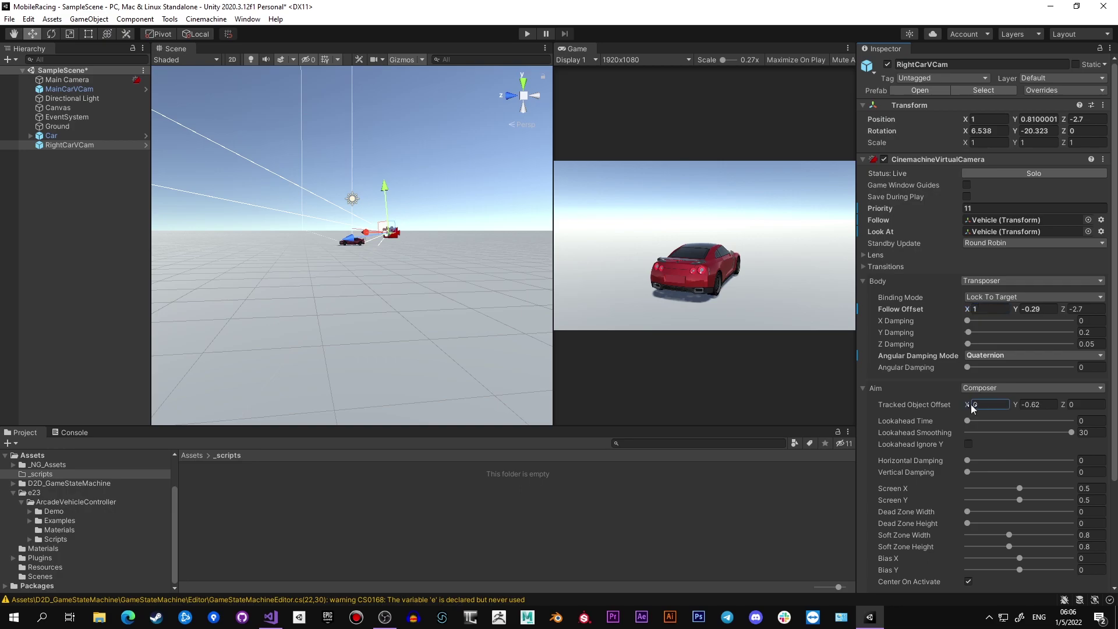
text(0.44)
key(BackSpace)
key(BackSpace)
text(5)
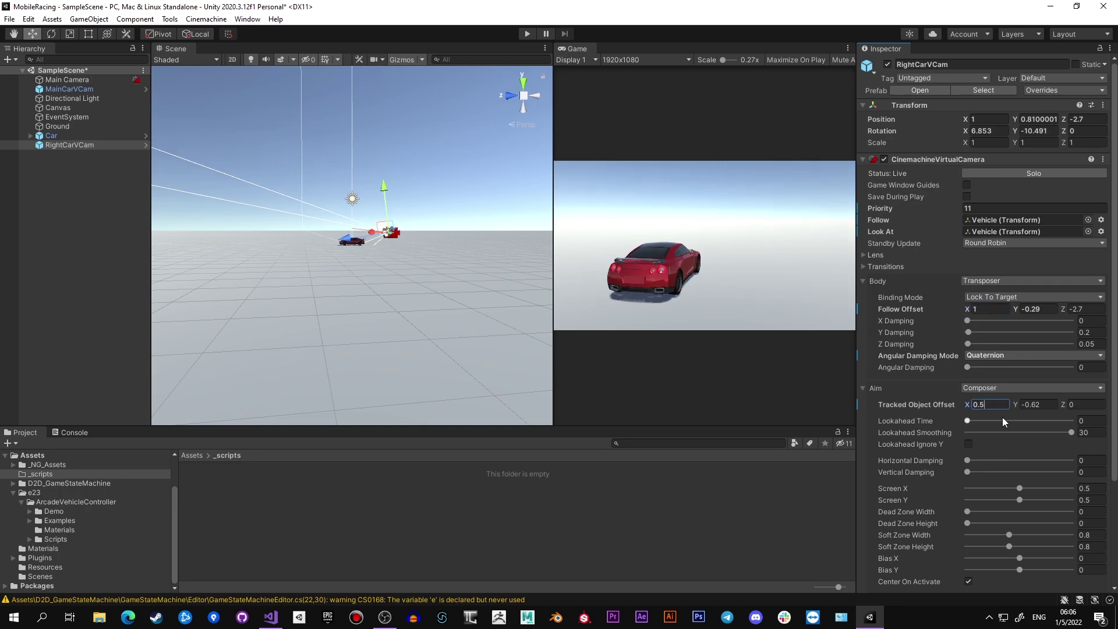
Set RightCarVCam's Follow Offset Z to -2.2
click(1069, 309)
text(-2.11)
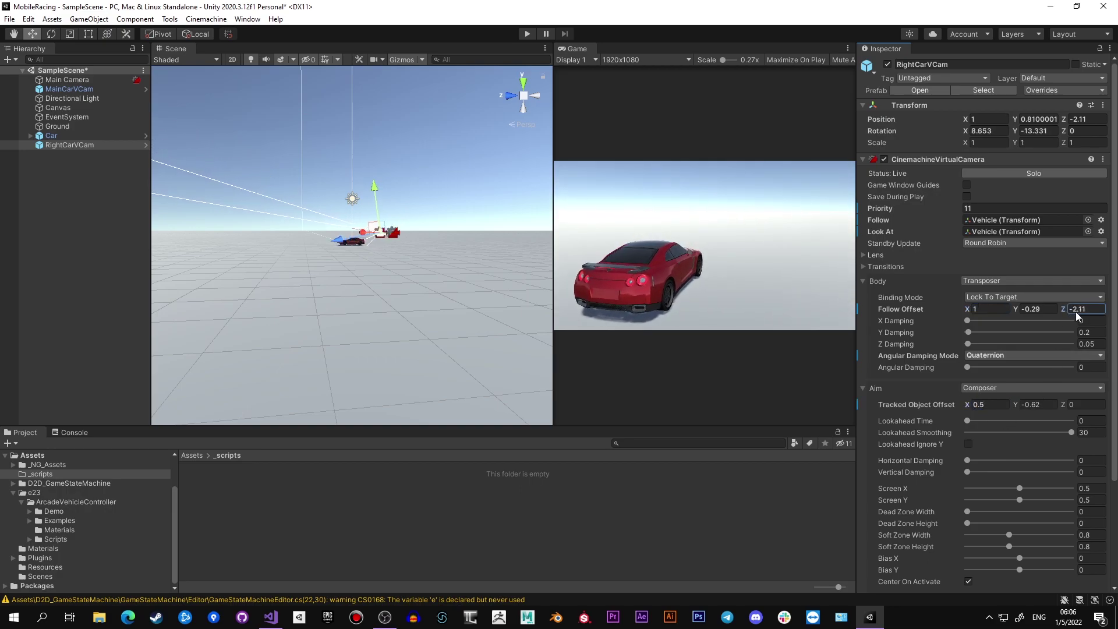
key(BackSpace)
key(BackSpace)
text(2)
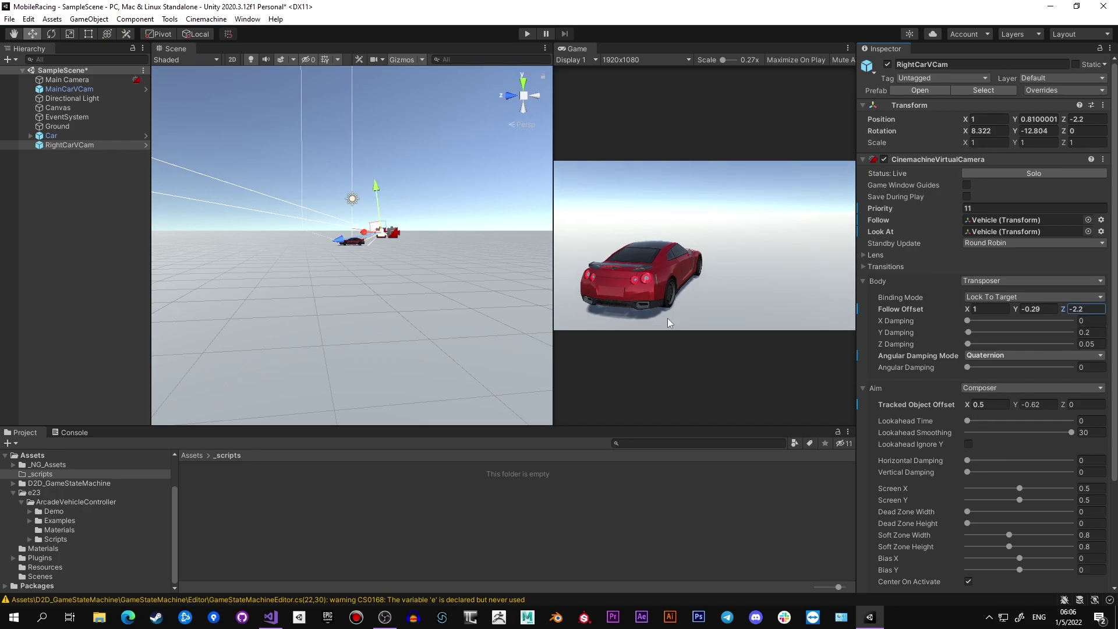
Duplicate RightCarVCam, rename the copy LeftCarVCam and set its Follow Offset X to -1
click(68, 145)
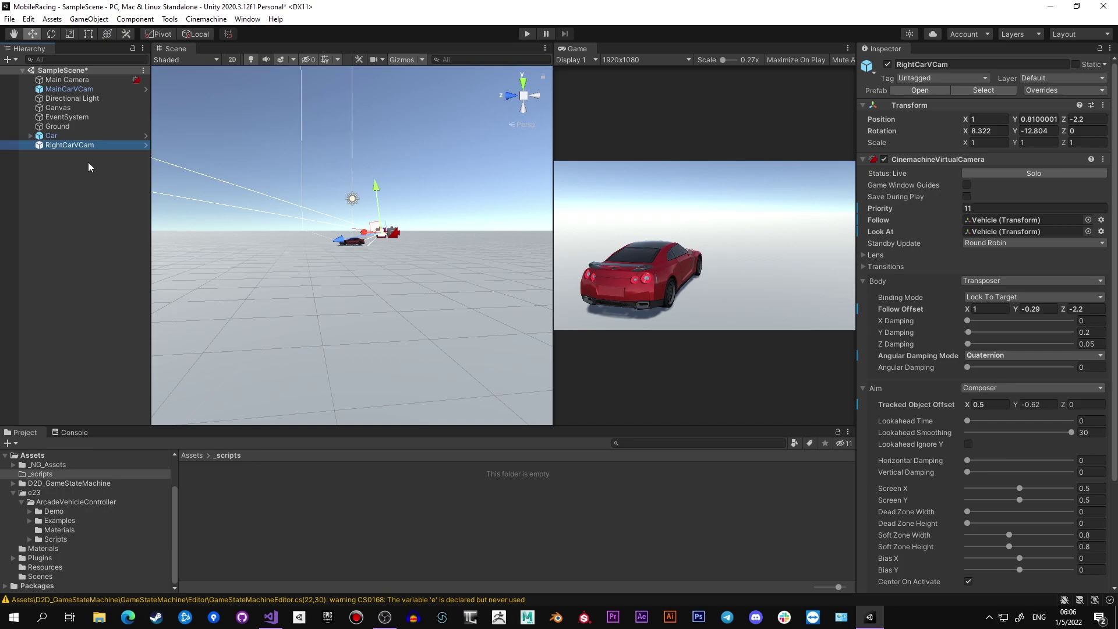
key(ctrl+d)
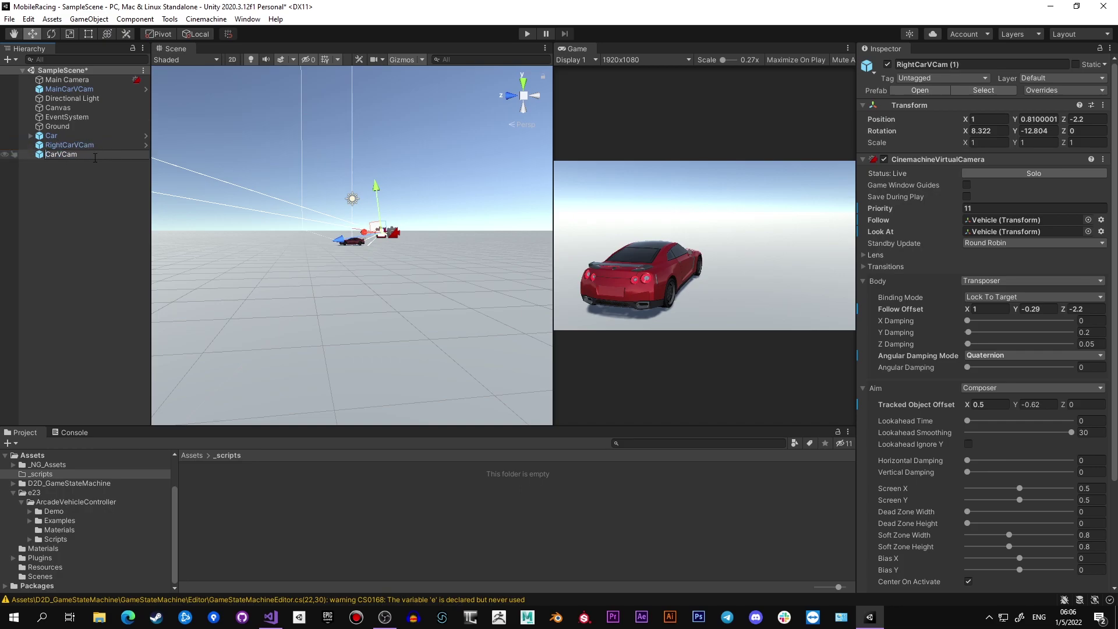
text(t)
key(Return)
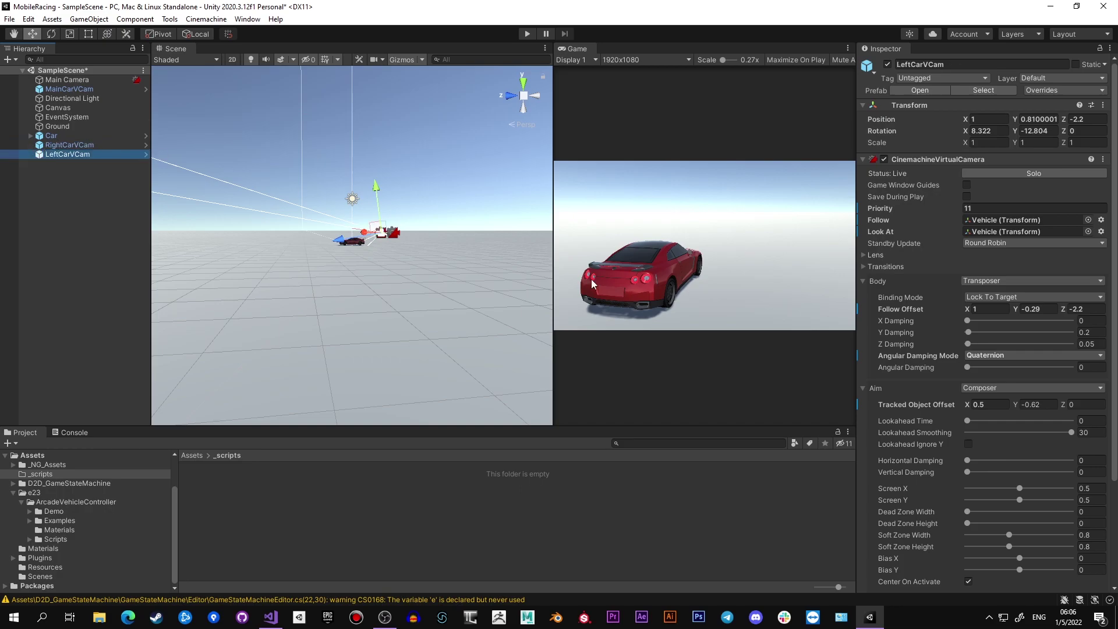
click(975, 309)
text(-1)
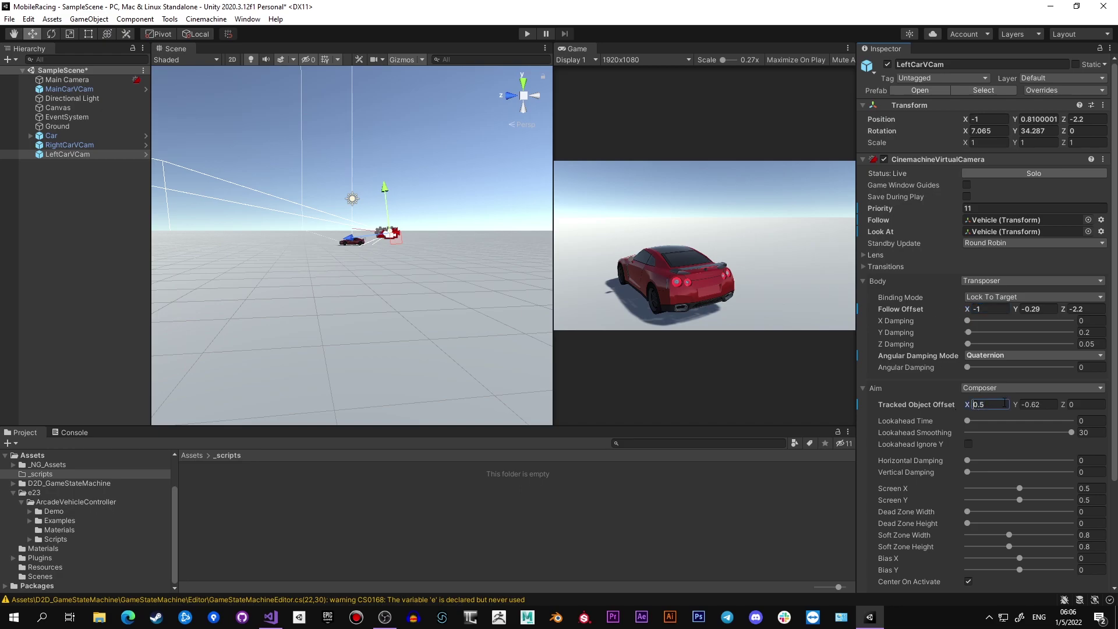
Move MainCarVCam below Car in the hierarchy and set the Priority of RightCarVCam and LeftCarVCam to 10
drag(69, 89, 69, 140)
click(70, 145)
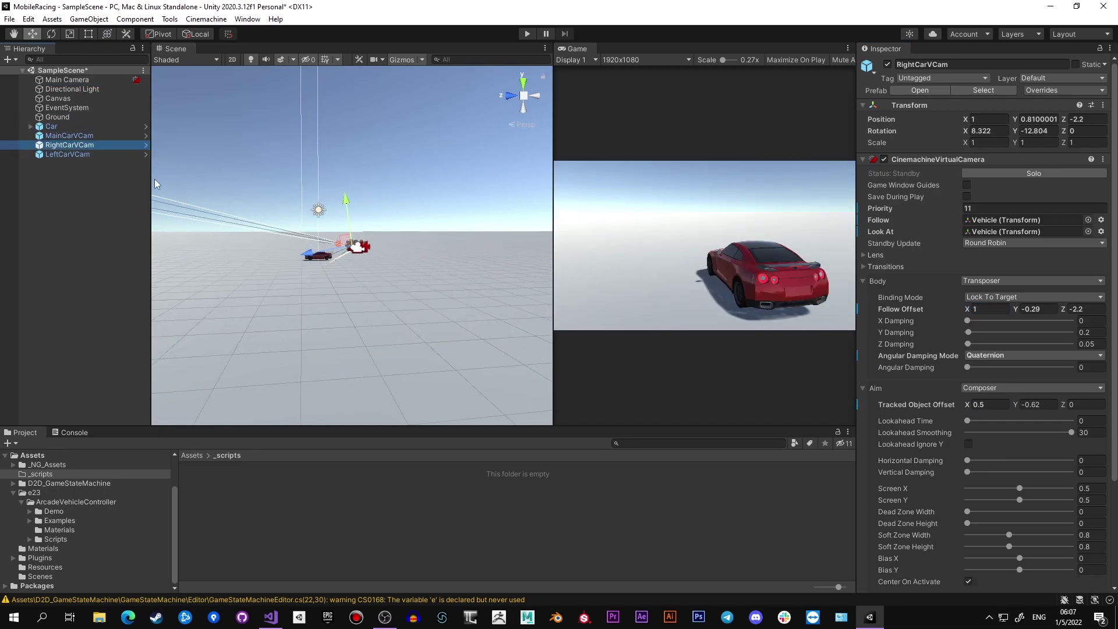
shift+click(66, 155)
click(1033, 196)
click(67, 146)
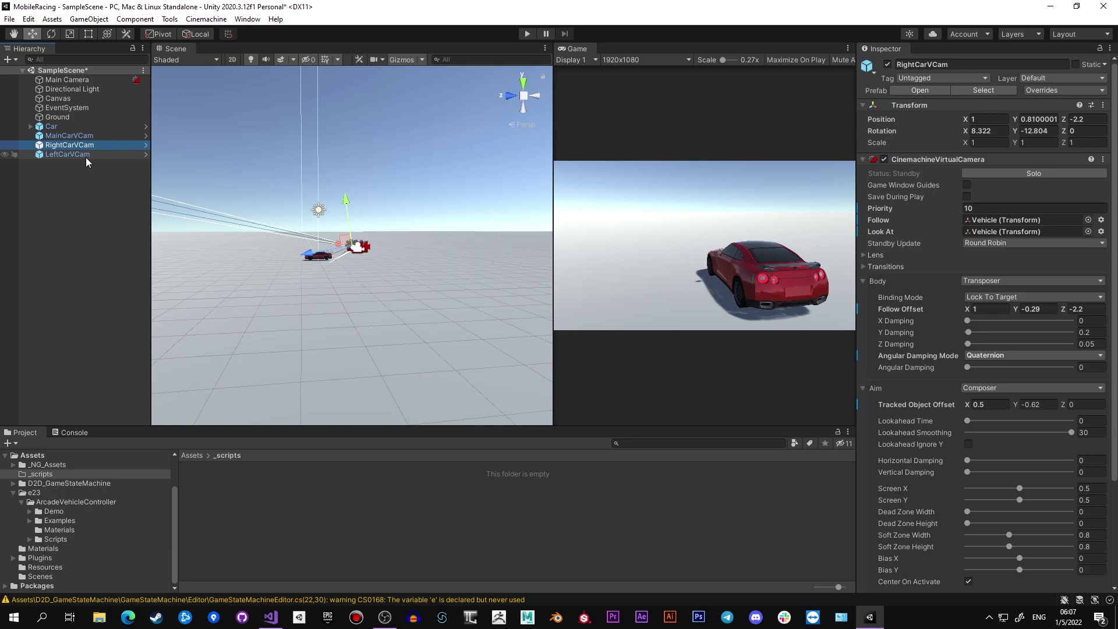
click(85, 158)
Create an empty object named CameraController at the root of the scene
click(48, 193)
right_click(66, 180)
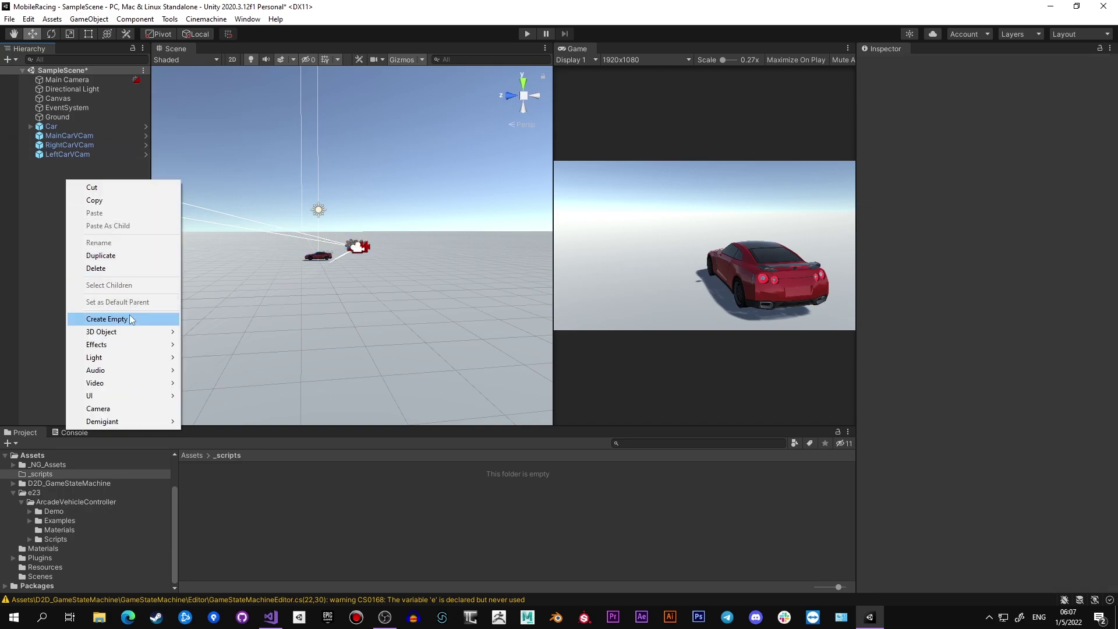
click(129, 315)
text(CameraContr)
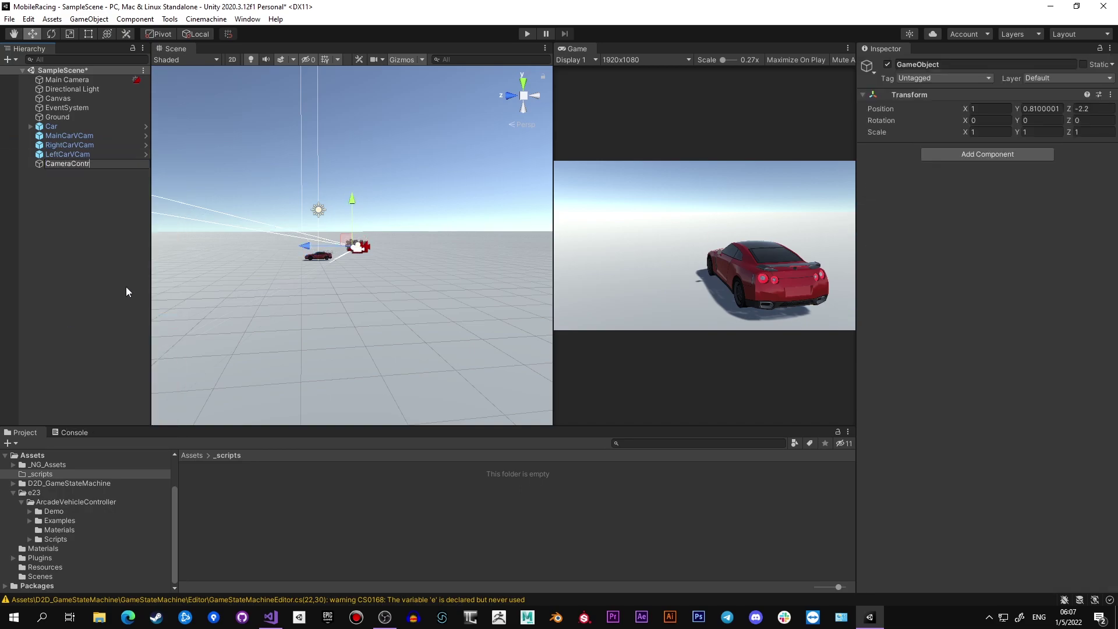
text(oller)
key(Return)
Set CameraController's position to 0, 0, 0 and add a CinemachineMixingCamera component to it
click(988, 109)
text(0)
key(Tab)
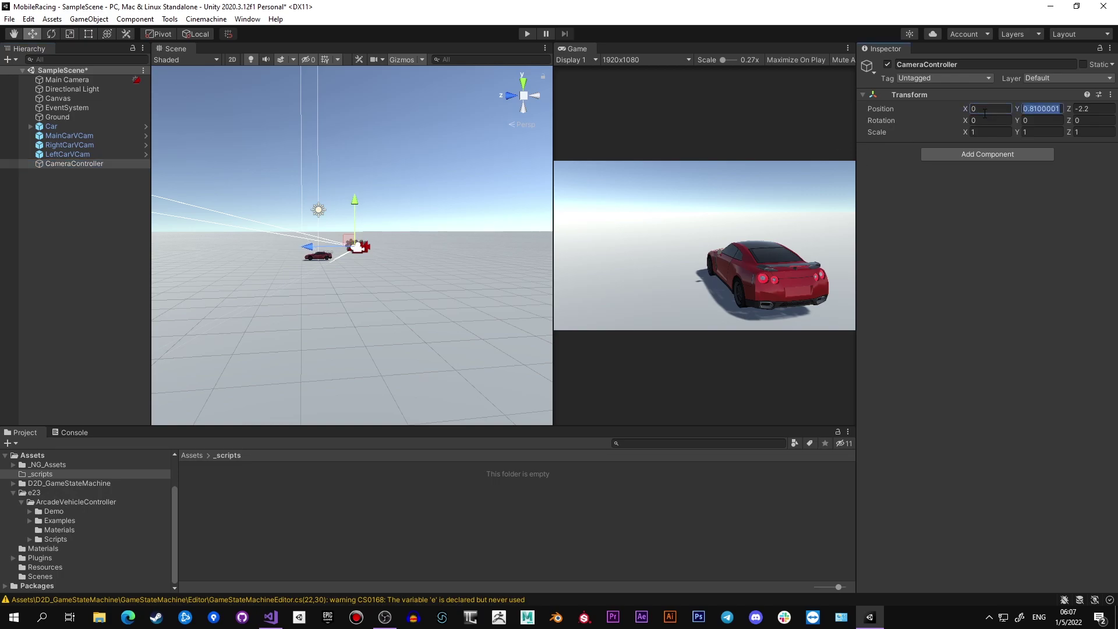
text(0)
key(Tab)
text(0)
click(980, 155)
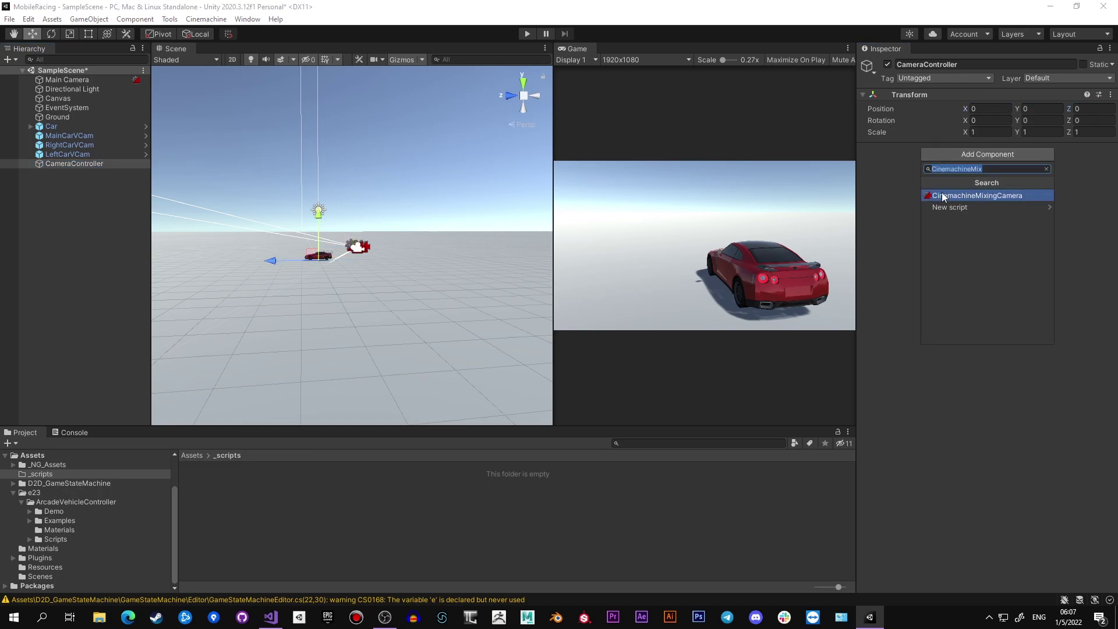
click(1009, 196)
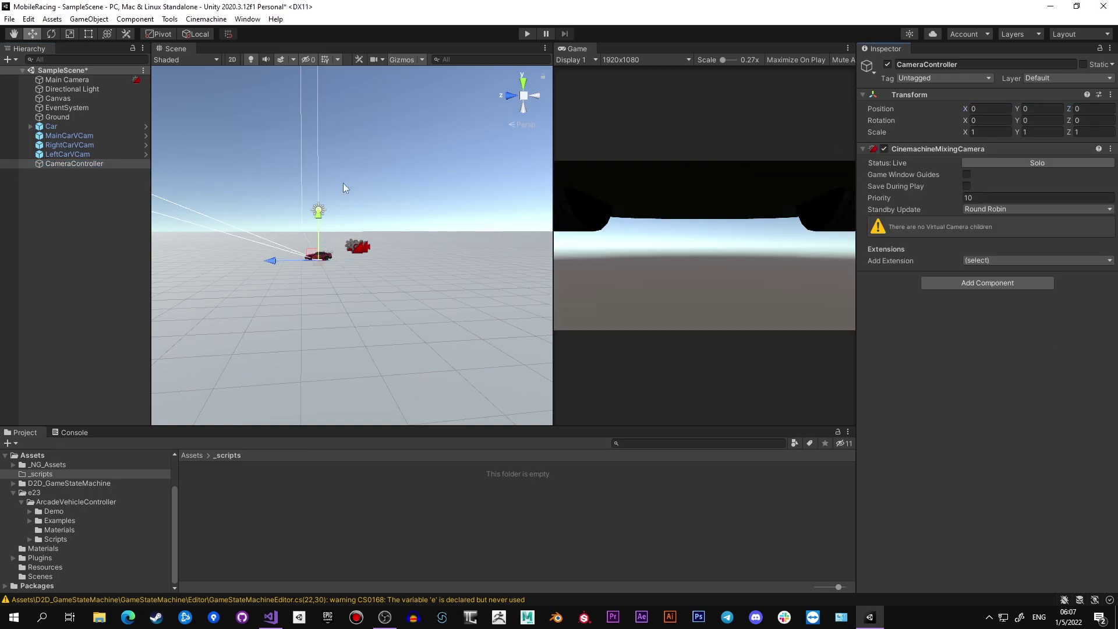
Make MainCarVCam, RightCarVCam and LeftCarVCam children of CameraController
click(72, 135)
shift+click(75, 153)
drag(77, 139, 73, 163)
Set CameraController's child camera weights for MainCarVCam, RightCarVCam and LeftCarVCam to 1 each
click(81, 137)
click(998, 238)
text(1)
key(Tab)
text(1)
key(Tab)
text(1)
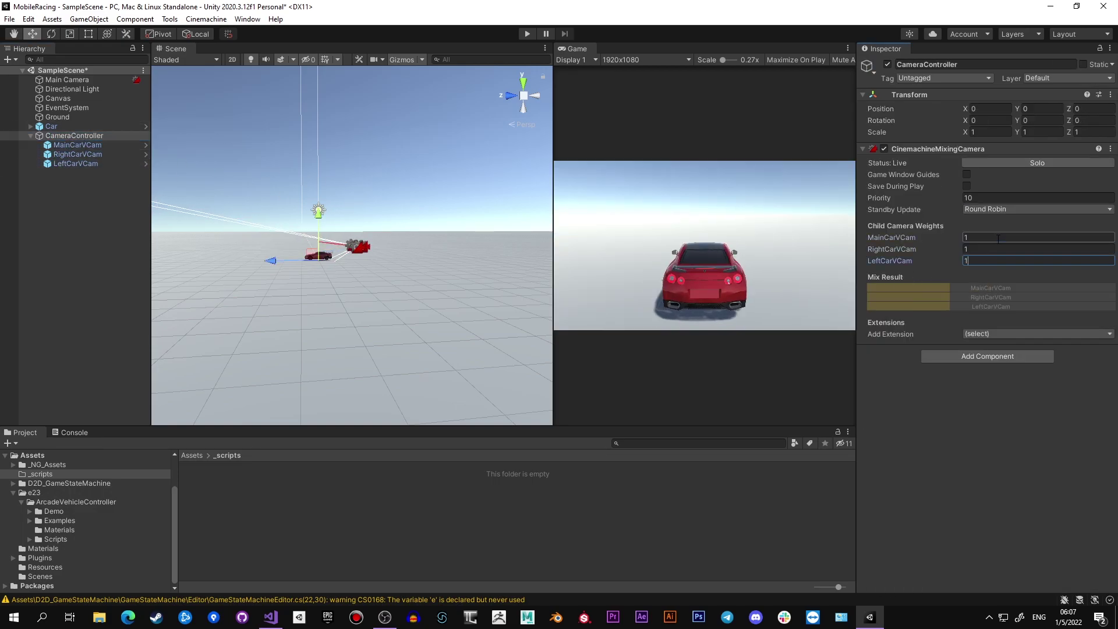
Set the RightCarVCam and LeftCarVCam weights to 0, varying them to preview the camera mix and returning both to 0
key(Tab)
key(shift+Tab)
key(shift+Tab)
text(0)
key(Tab)
text(0)
drag(909, 249, 999, 252)
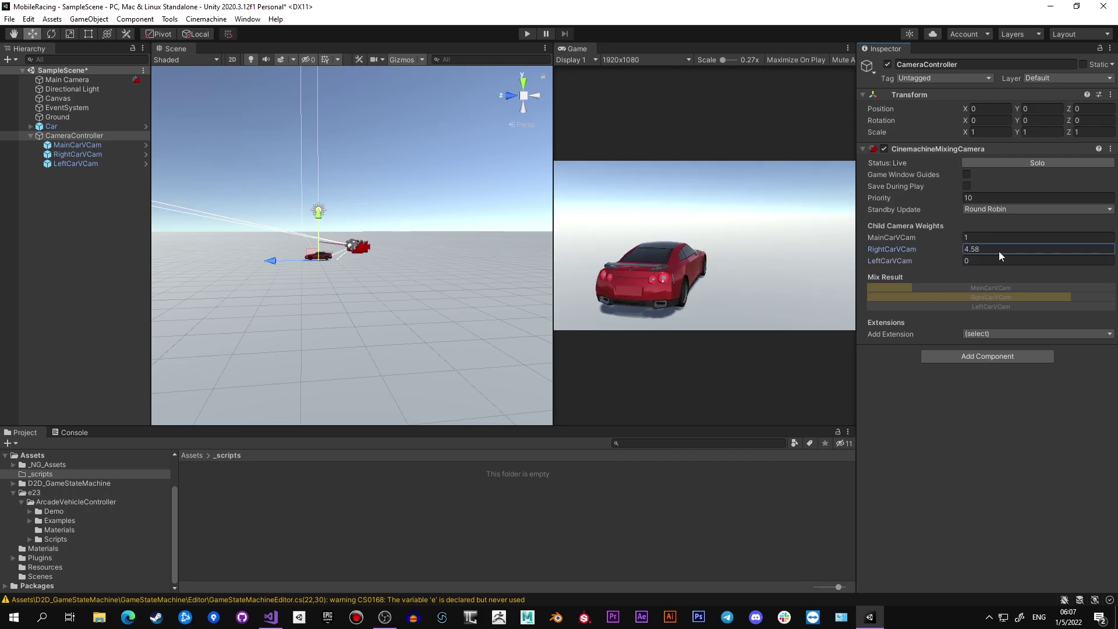
mouse_move(926, 252)
mouse_down()
mouse_move(1002, 258)
mouse_move(919, 267)
mouse_up()
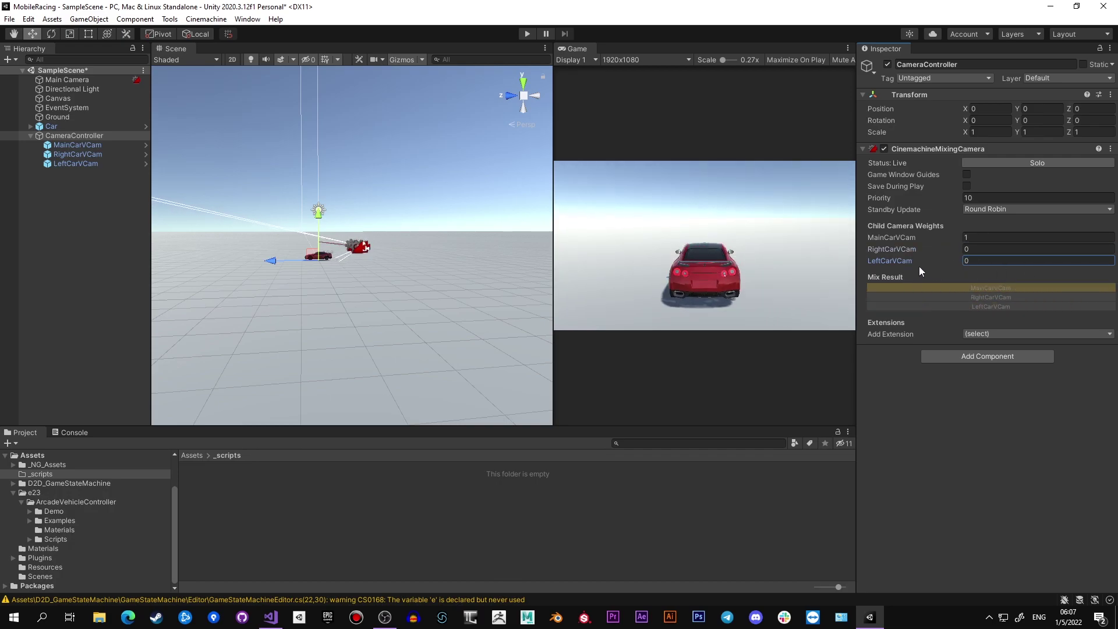
Switch to Visual Studio and declare public float smoothNormDriftAngle { get; private set; } below normalizedDriftAngle in VehicleBehaviour.cs
key(alt+Tab)
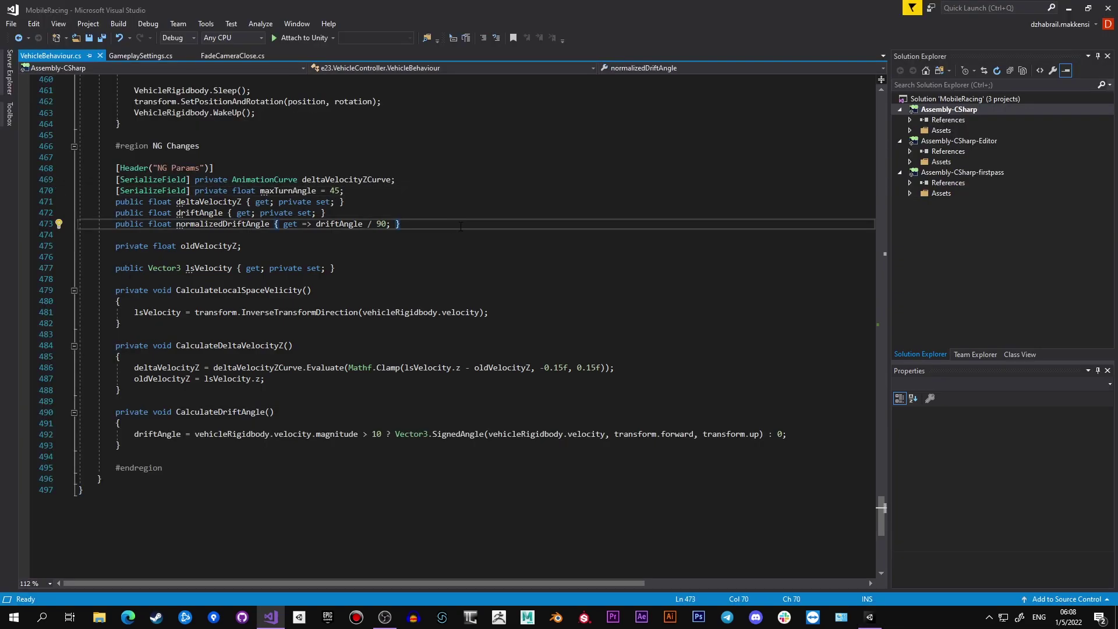
text(public float )
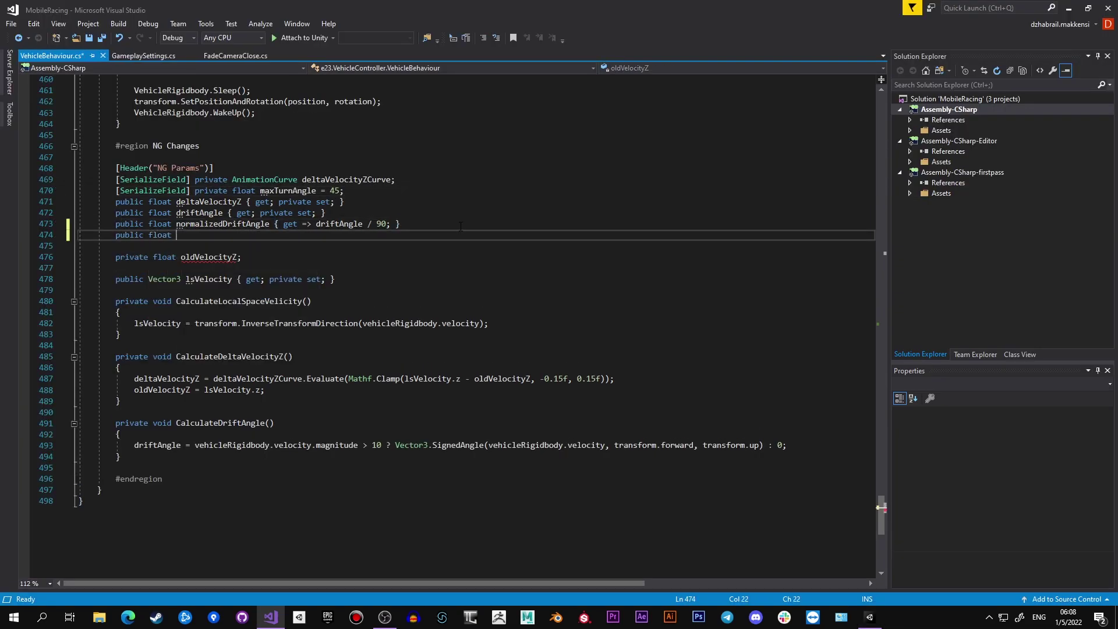
text(smoothNormDriftAngle)
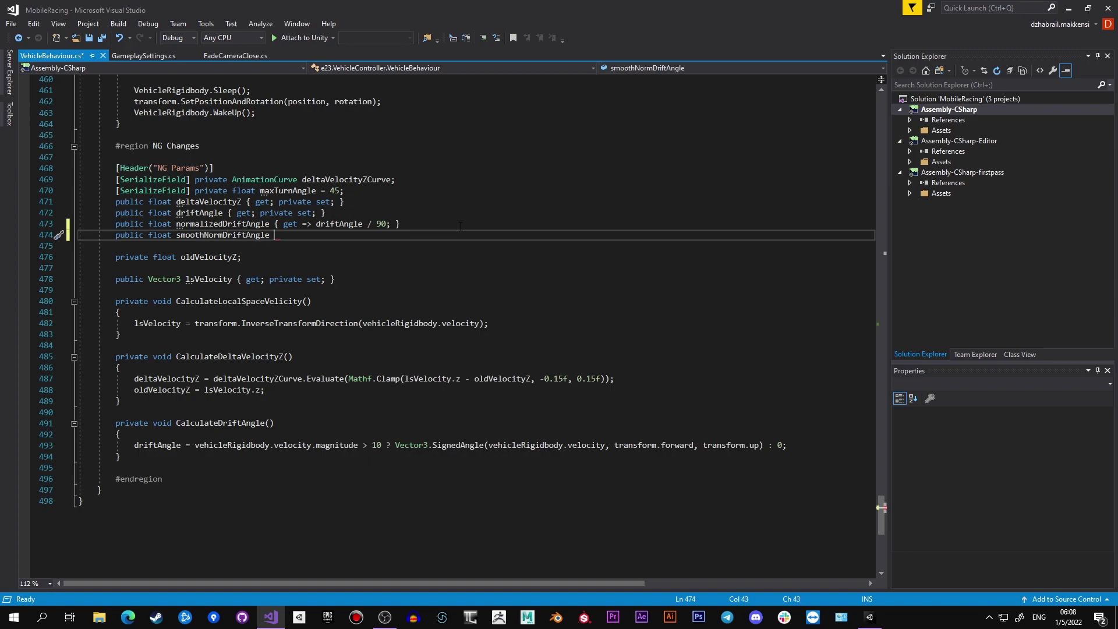
text( { get; private set;)
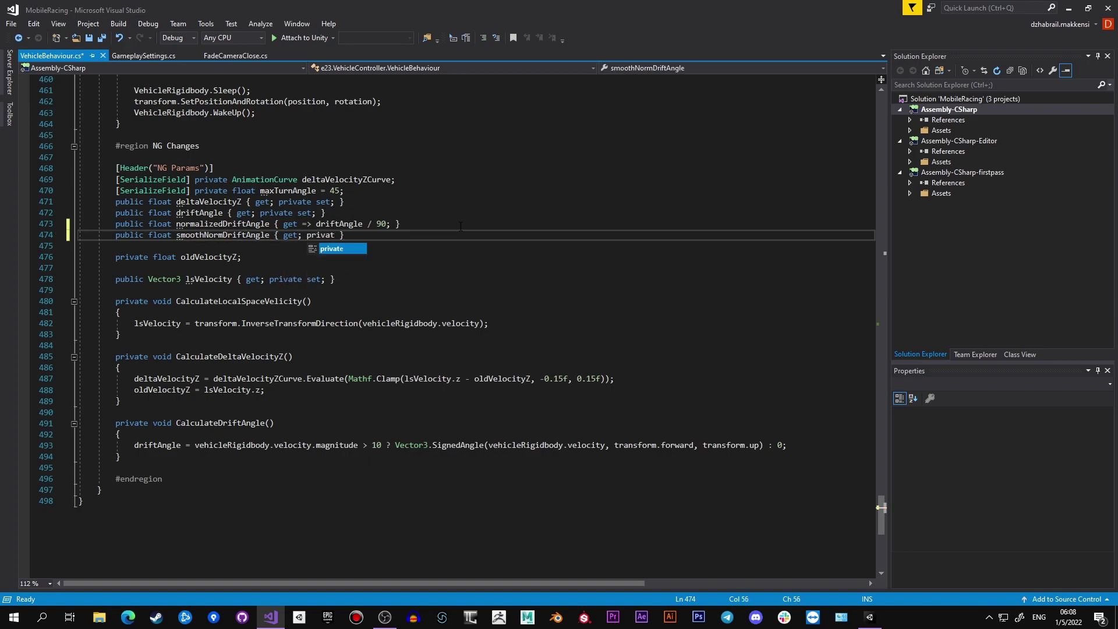
In CalculateDriftAngle(), assign smoothNormDriftAngle = Mathf.Lerp(smoothNormDriftAngle, normalizedDriftAngle, Time.deltaTime * 3); below the driftAngle line and save
click(260, 227)
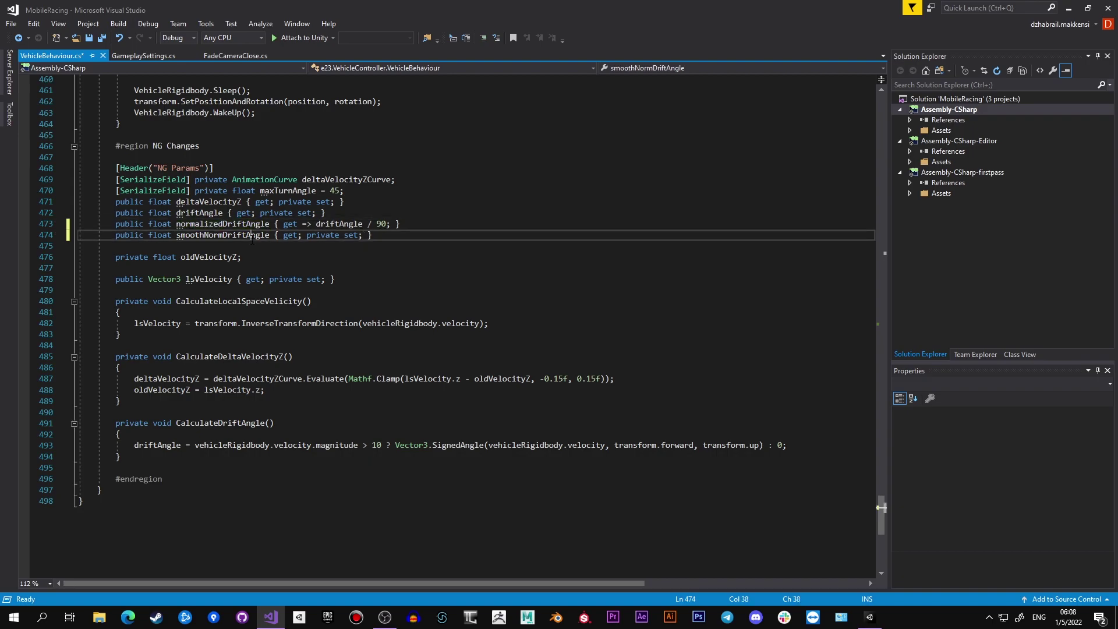
double_click(253, 236)
key(ctrl+c)
click(832, 446)
key(Return)
key(ctrl+v)
text(= Ma)
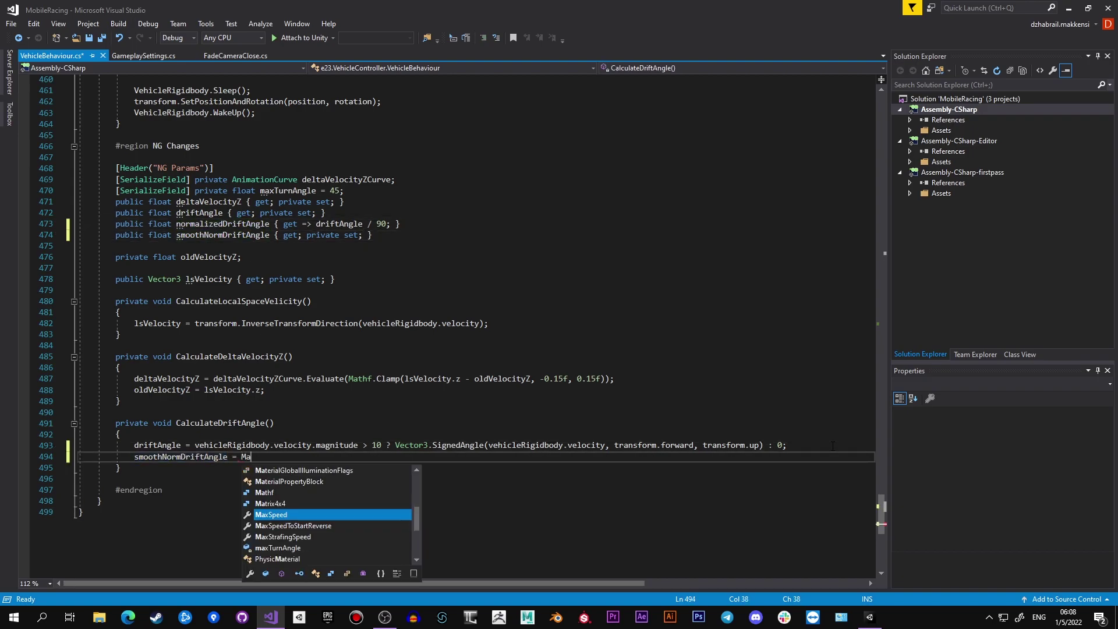
text(thf.Lerp())
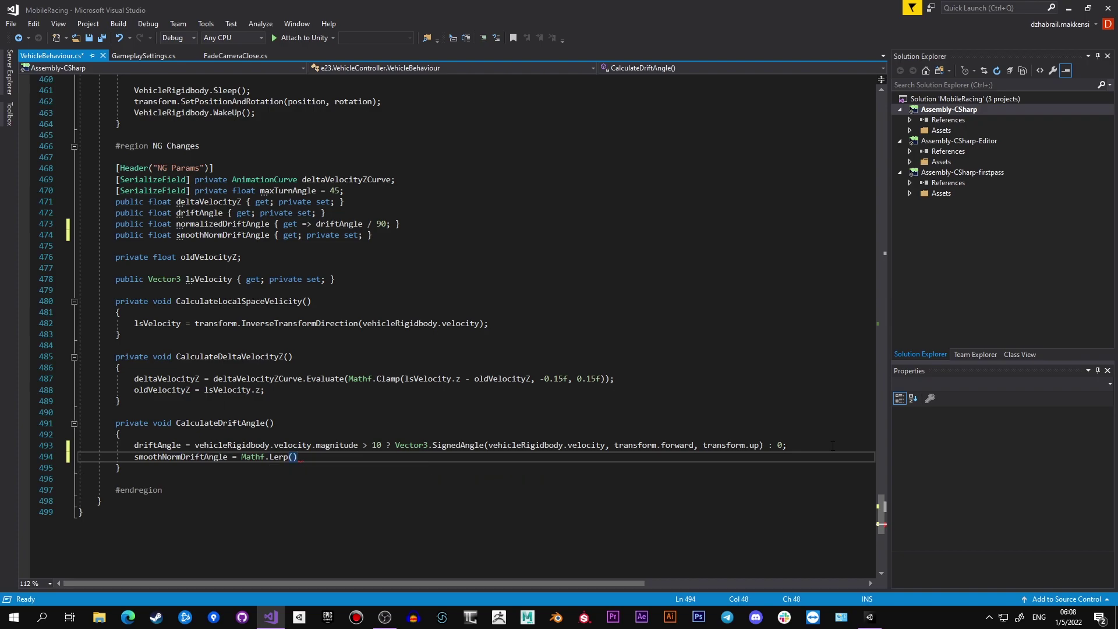
text(smoothNormDriftAngle, no)
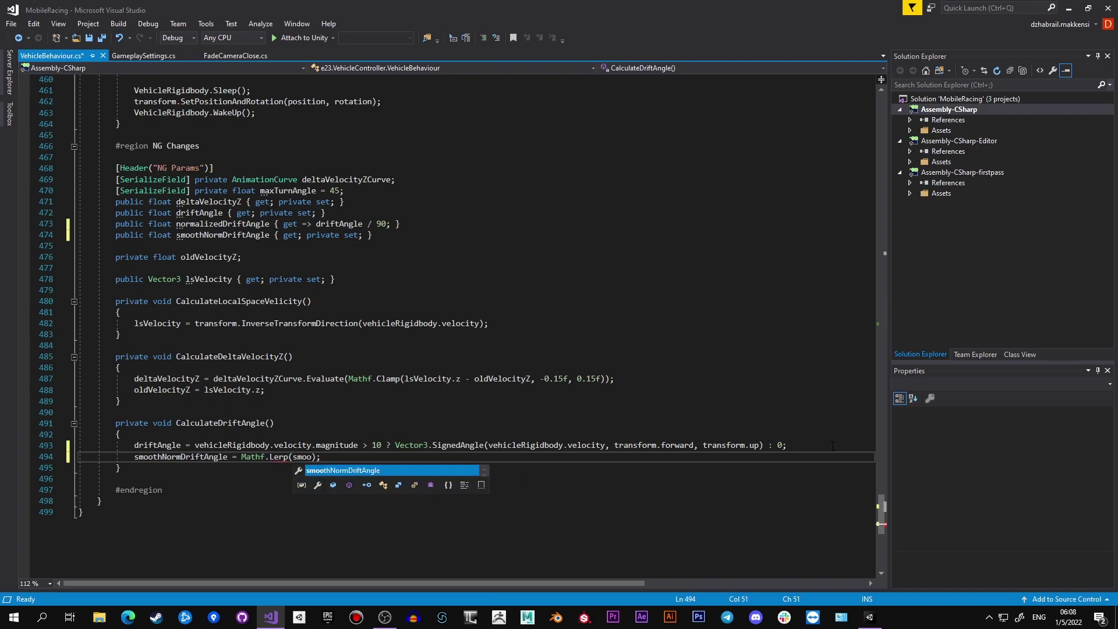
text(rmalizedDriftAngle, )
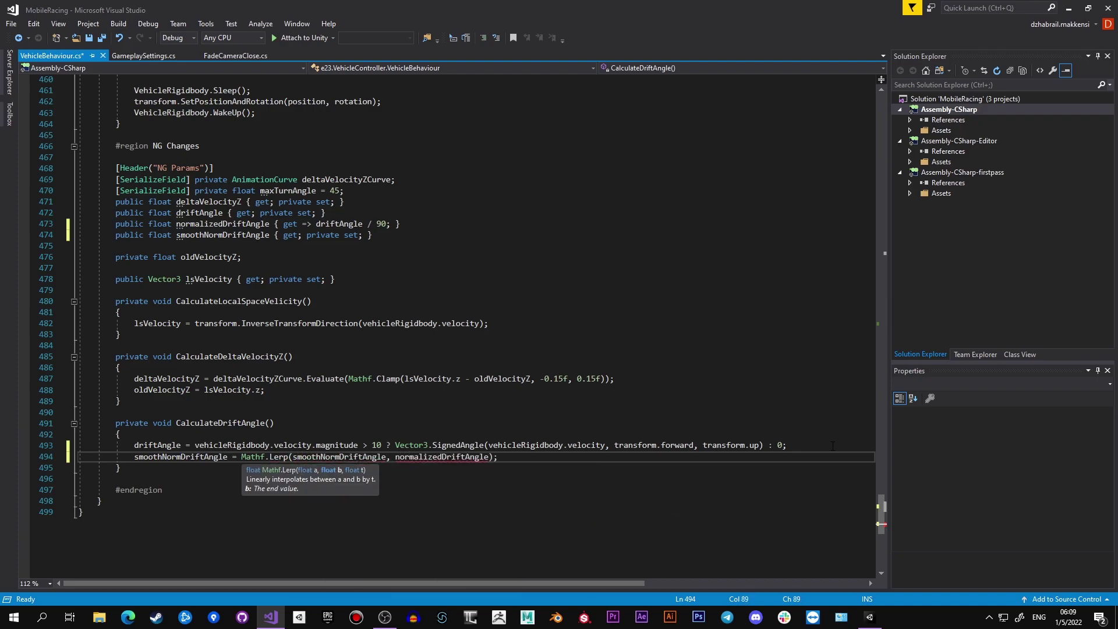
text(Time.deltaTime)
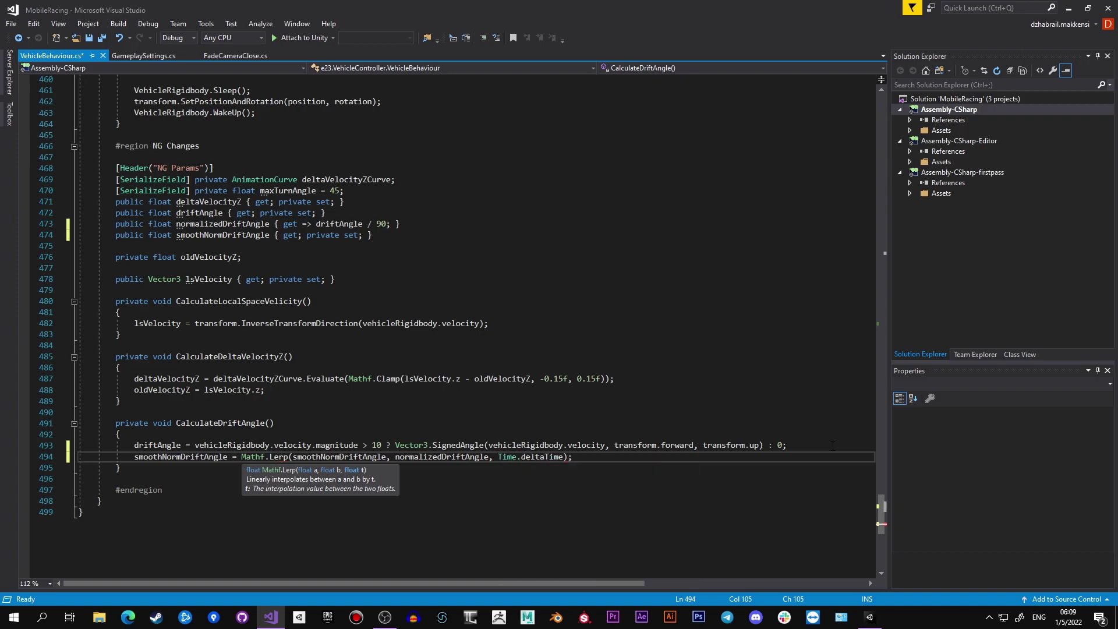
key(ctrl+s)
key(Up)
key(Up)
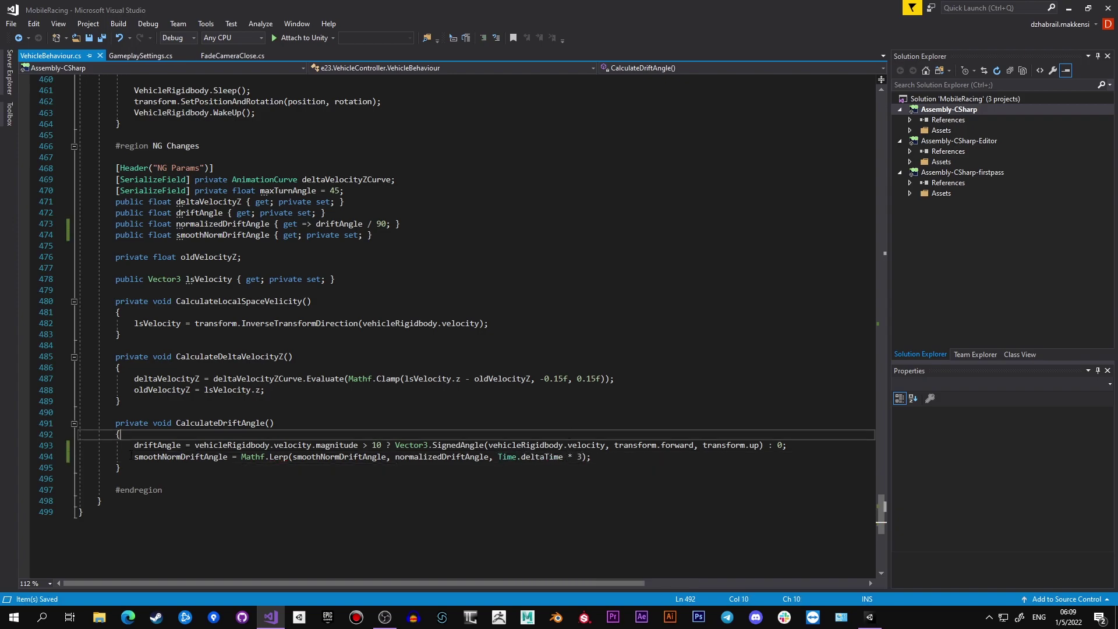
In TurnFrontWheels(), replace driftAngle inside the turnAngle clamp with smoothNormDriftAngle * 90
drag(131, 457, 569, 457)
double_click(219, 458)
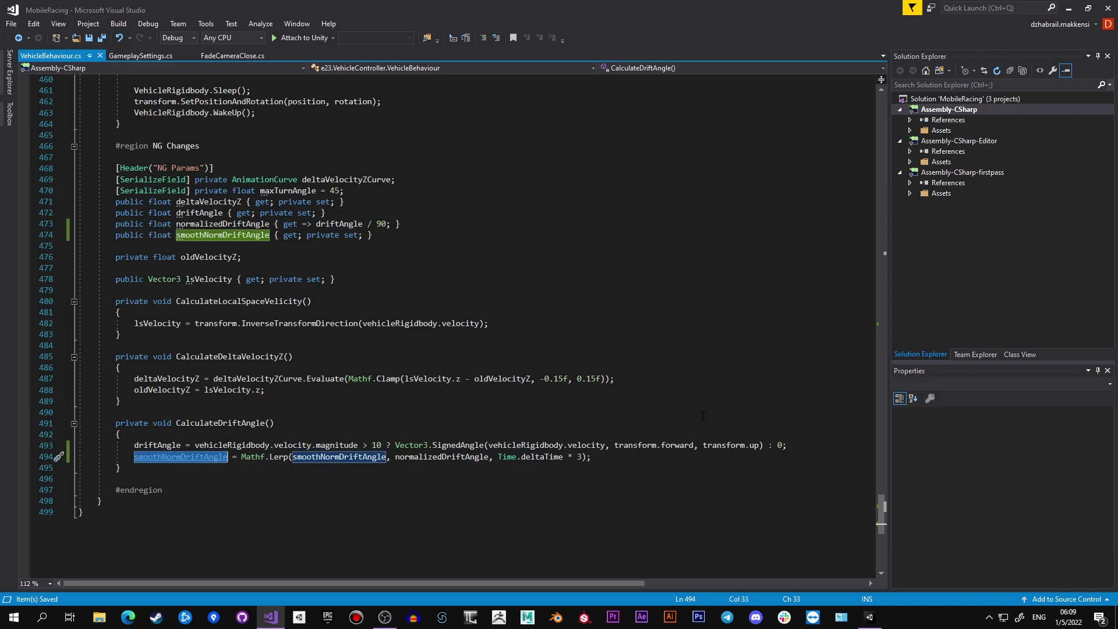
click(199, 213)
drag(880, 509, 871, 319)
double_click(294, 312)
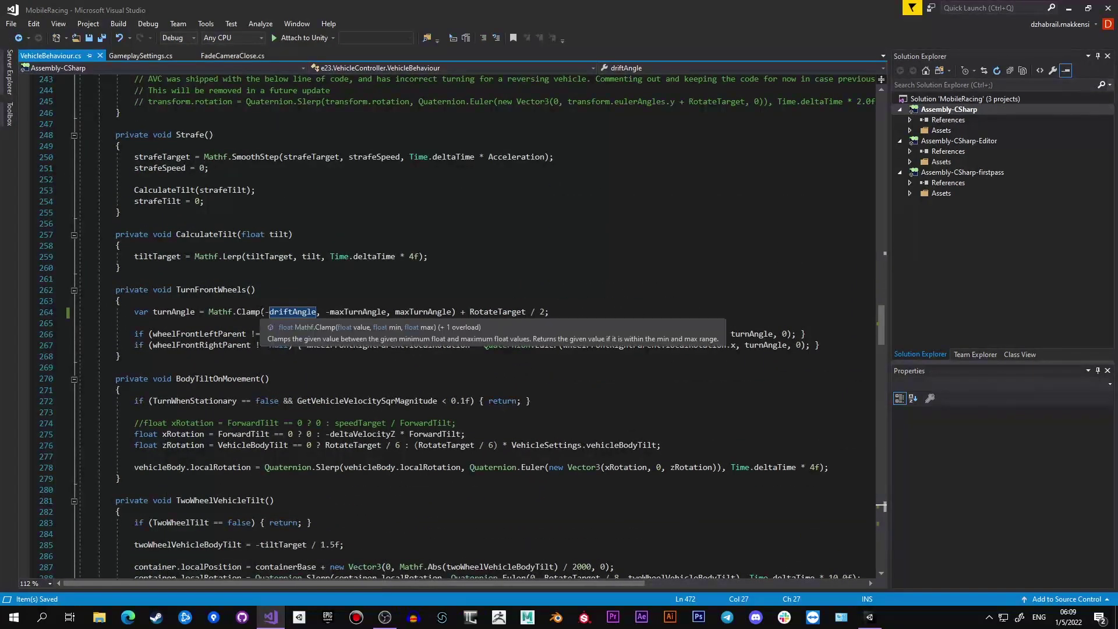
key(ctrl+v)
text(* 90)
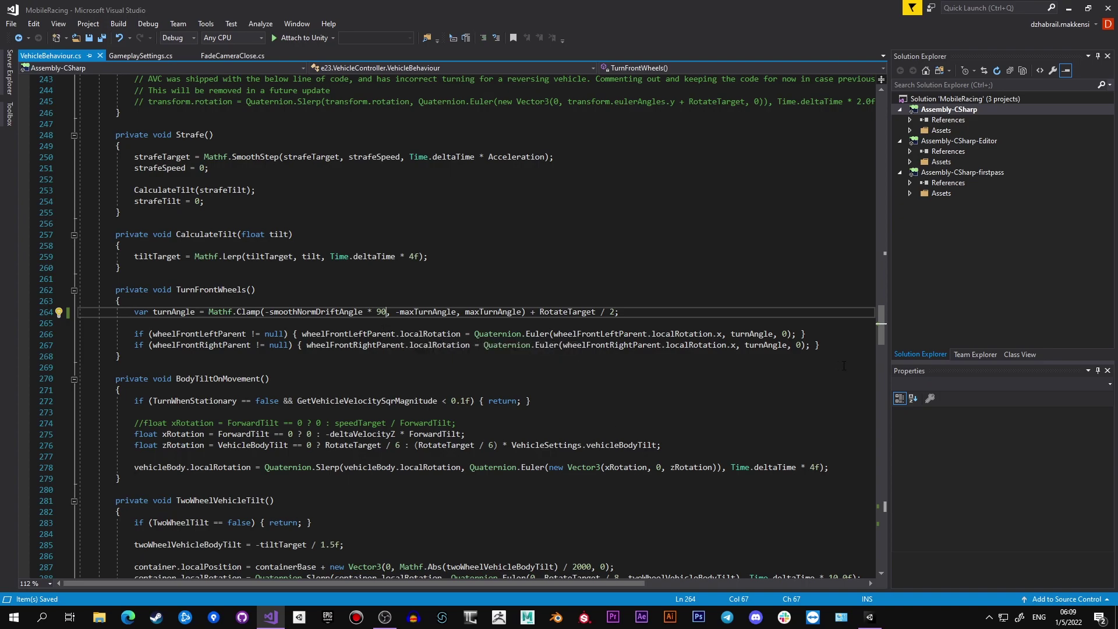
Switch to Unity, create a C# script named CameraController in the _scripts folder and attach it to the CameraController object
click(869, 617)
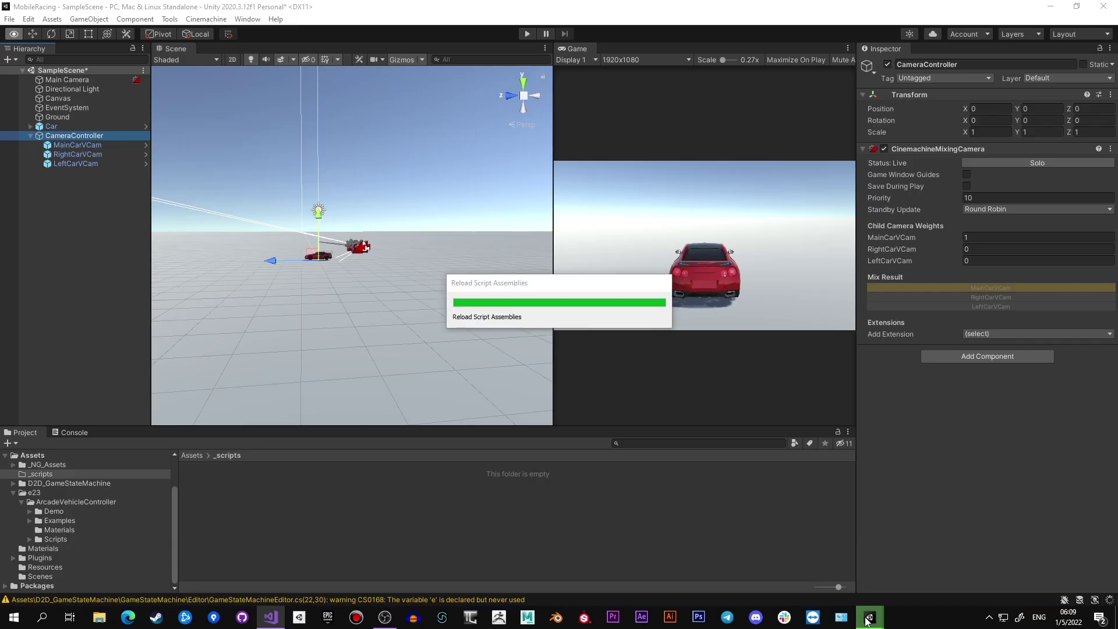
right_click(304, 497)
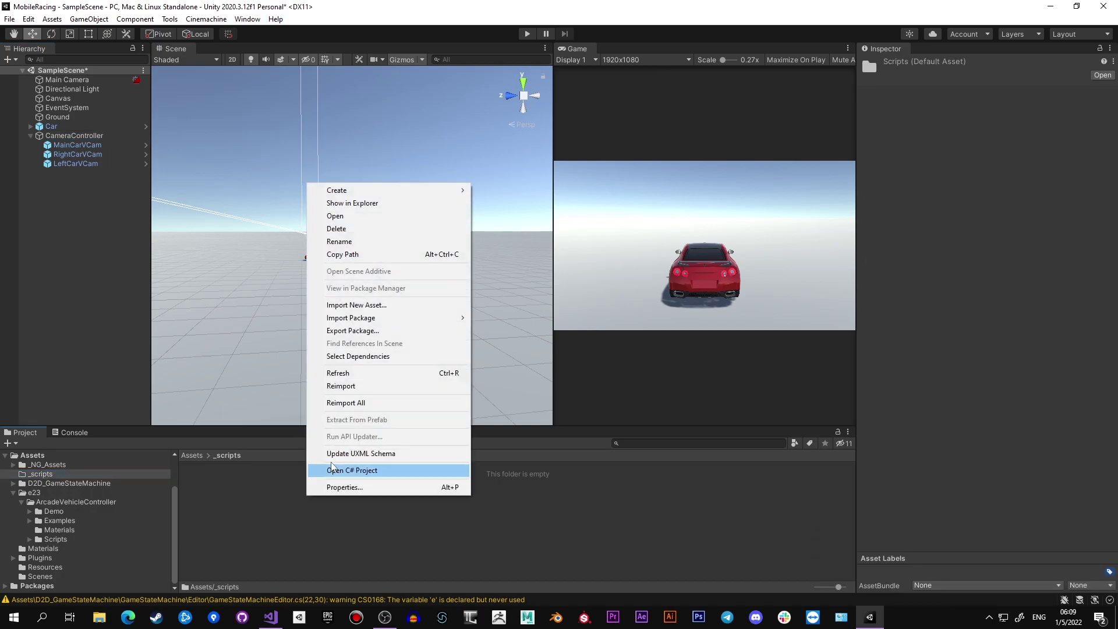
mouse_move(326, 187)
click(507, 163)
text(CameraControlle)
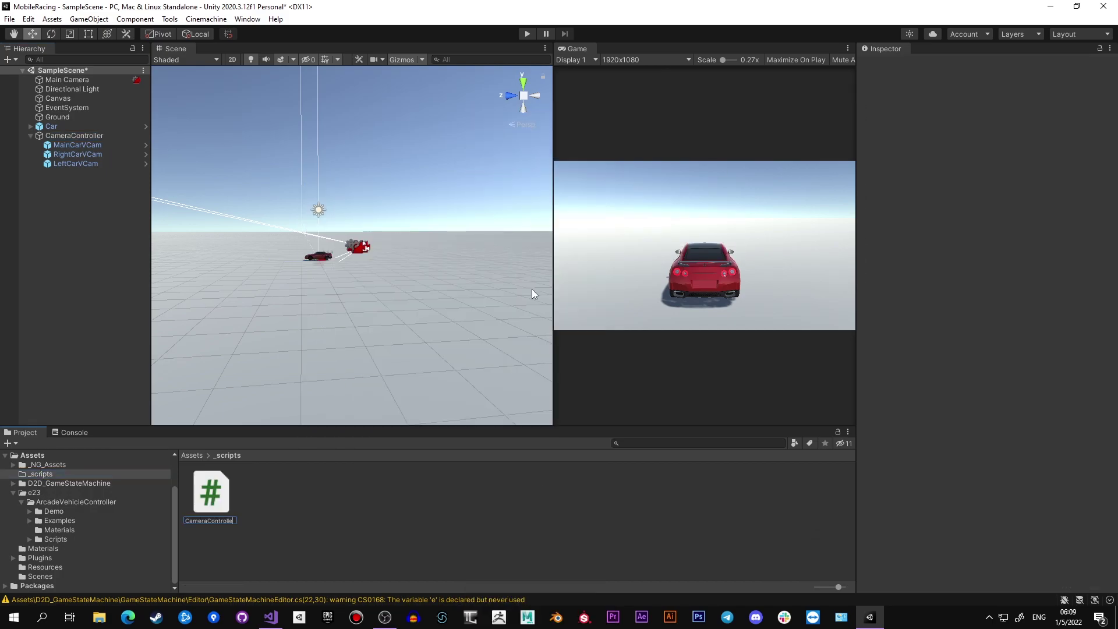
text(r)
key(Return)
click(74, 136)
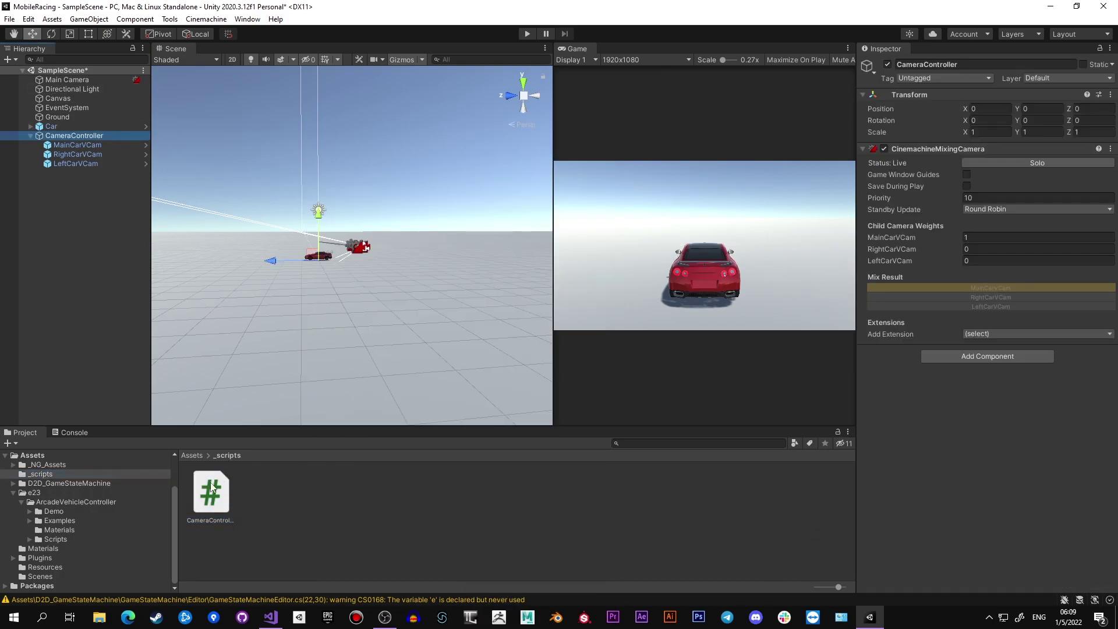
drag(211, 492, 945, 446)
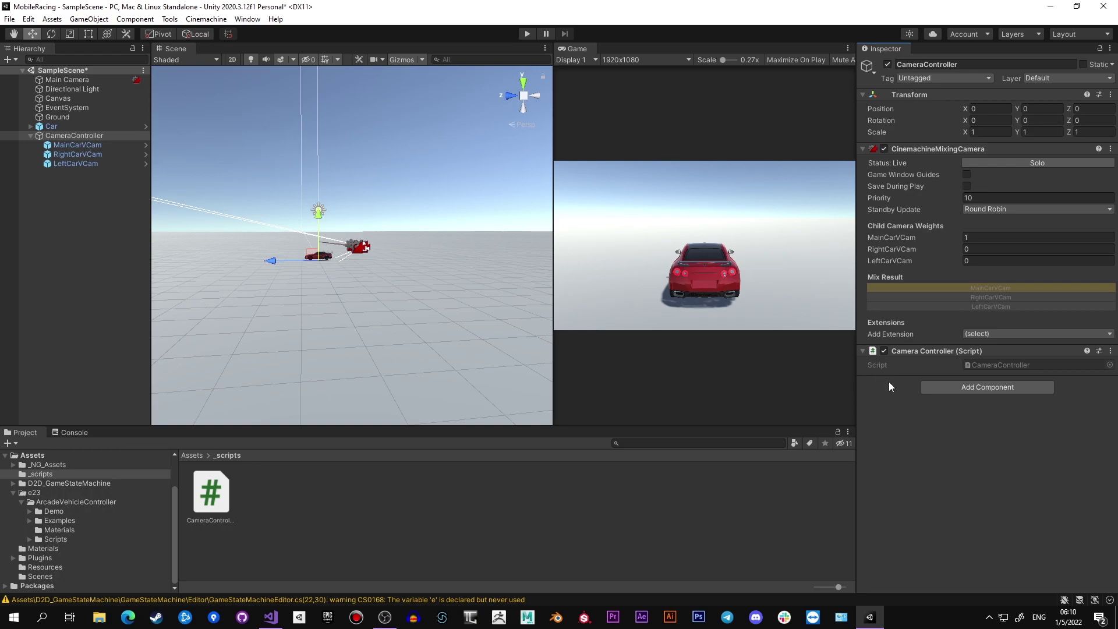
Open the CameraController script in Visual Studio and remove its System.Collections and System.Collections.Generic usings and the empty Start() method
double_click(219, 489)
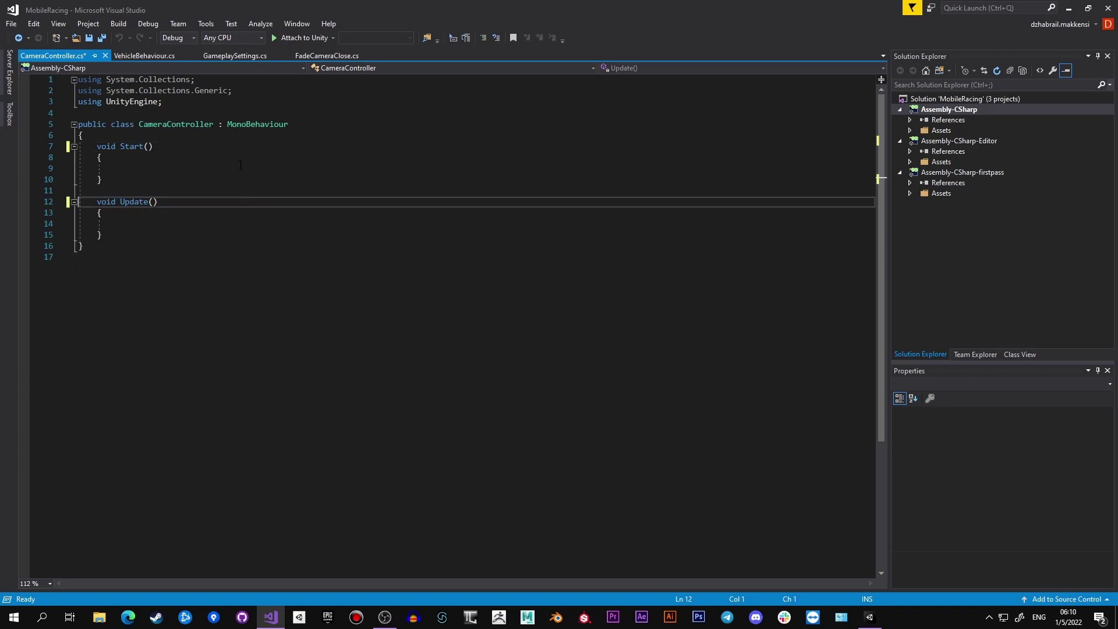
drag(78, 79, 102, 157)
key(Delete)
key(Delete)
Declare [SerializeField] private CinemachineMixingCamera _mixCamera; at the start of the CameraController class, with the Cinemachine namespace imported
text([)
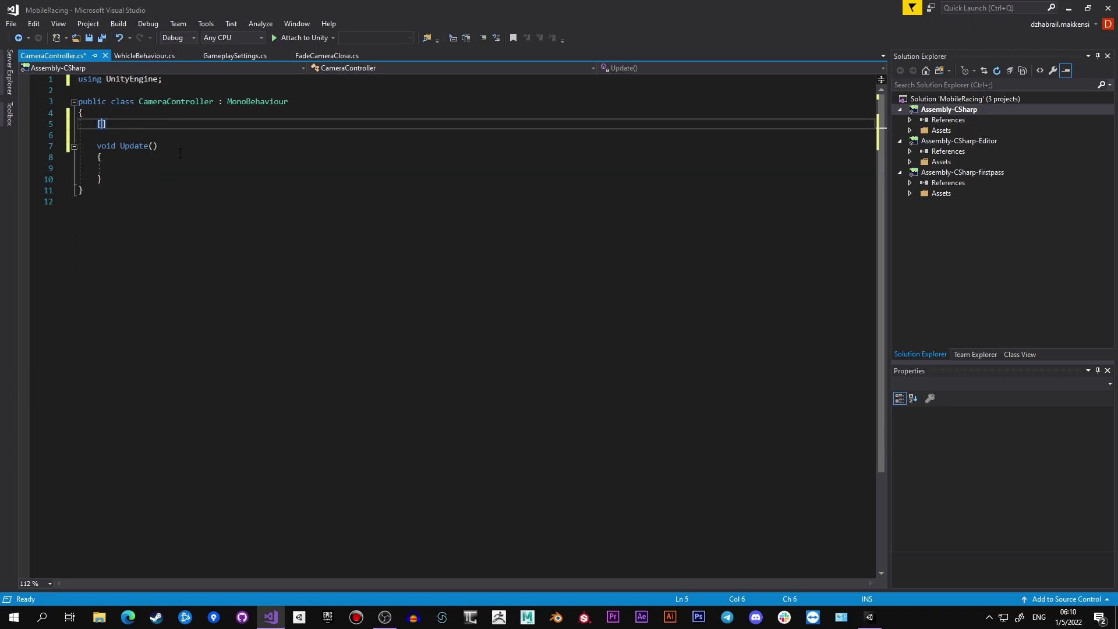
text(SerializeField] private )
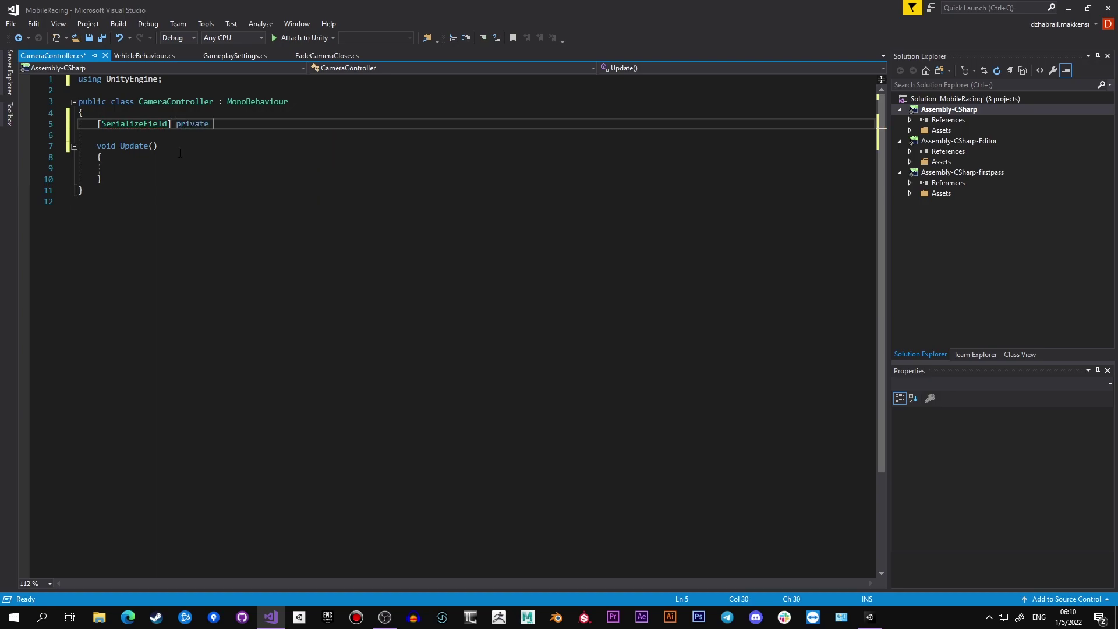
text(Cinemachine)
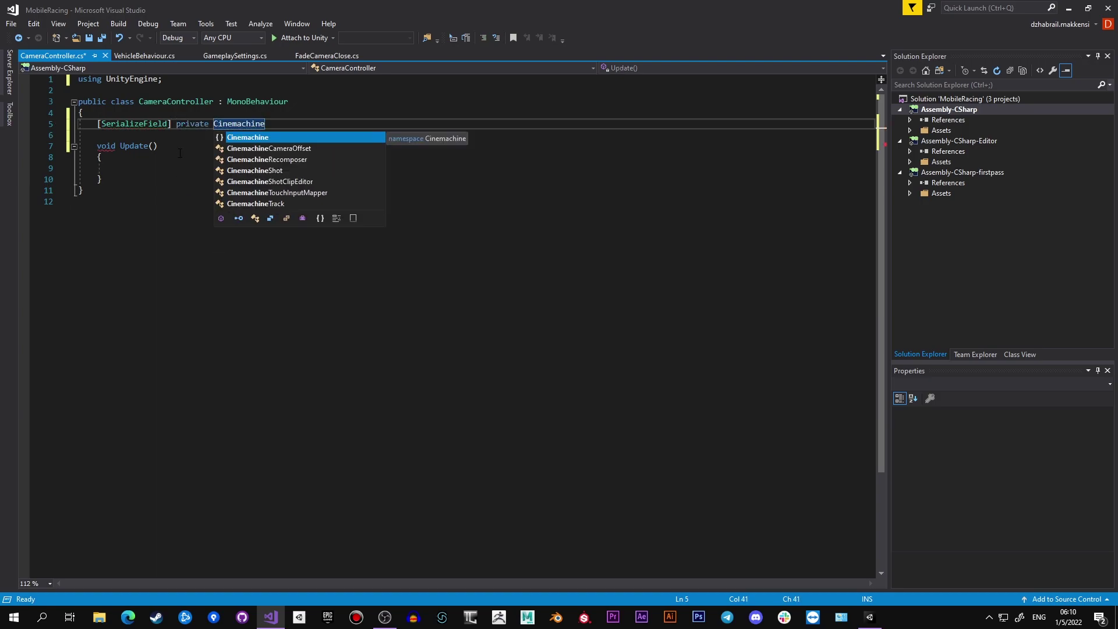
text(MixingCamera)
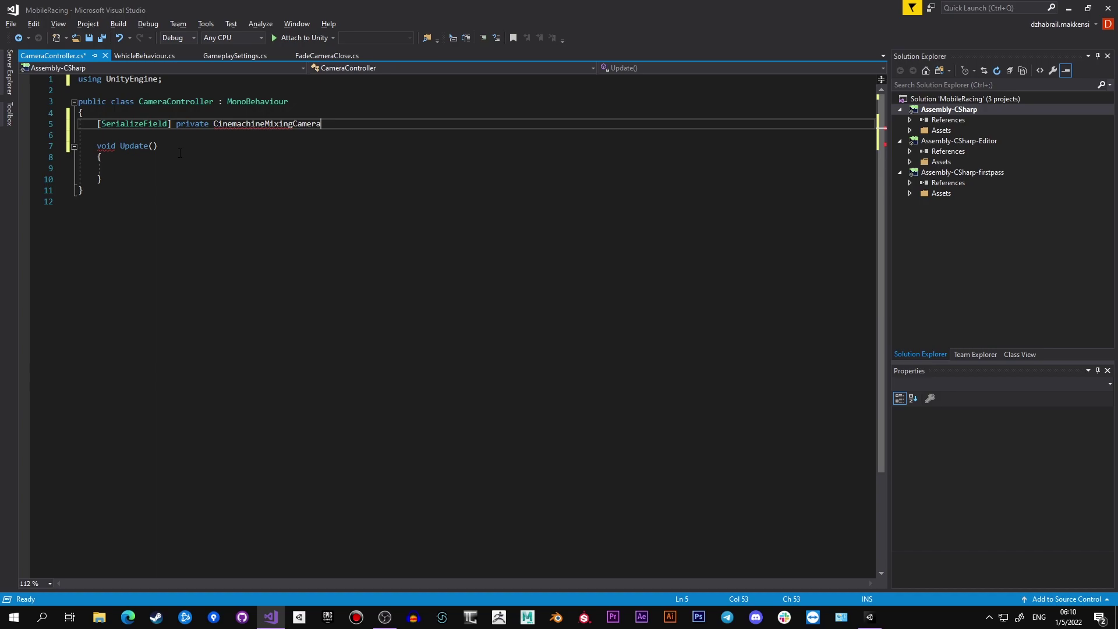
text( _mixC)
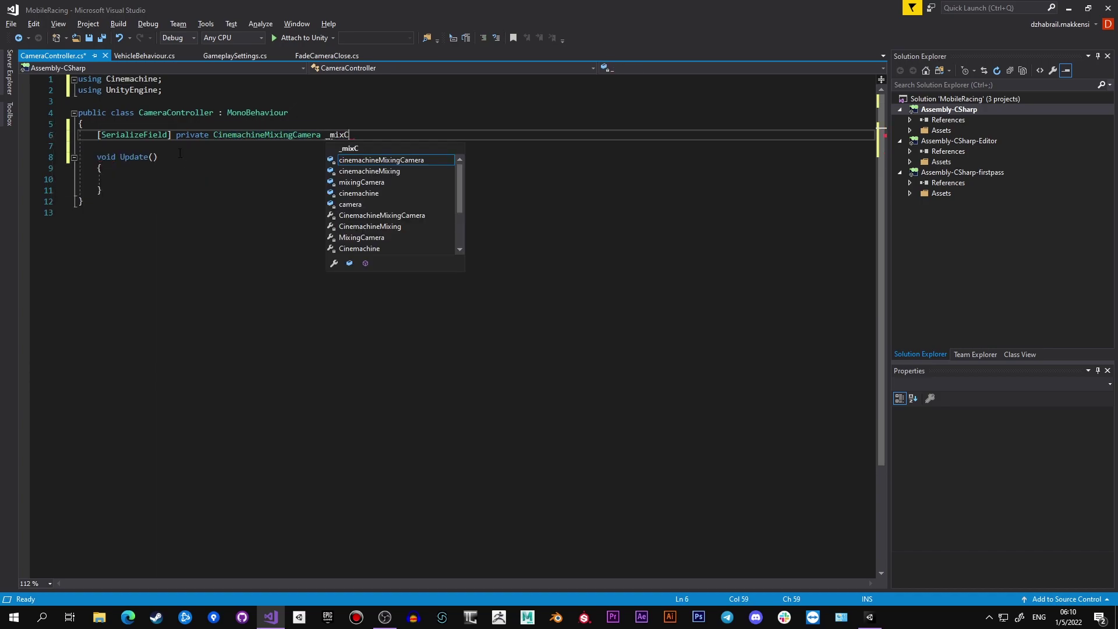
text(amera;)
Declare [SerializeField] private VehicleBehaviour _vehicleBehaviour; below _mixCamera, with the e23.VehicleController namespace imported
key(Return)
text([])
key(Left)
text(SerializeField] private )
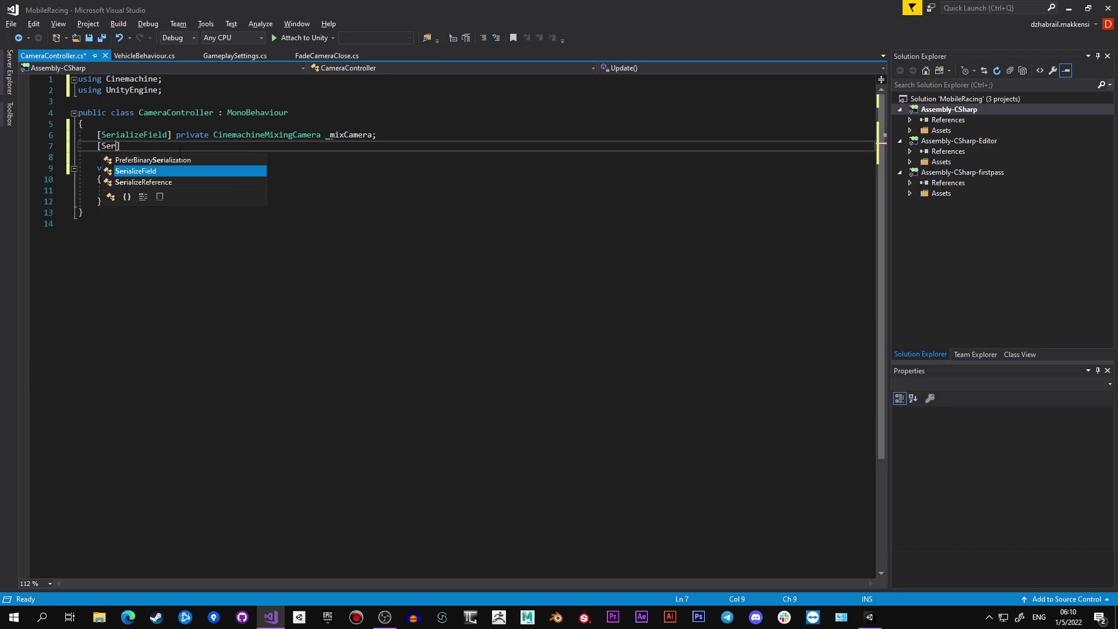
text(Vehic)
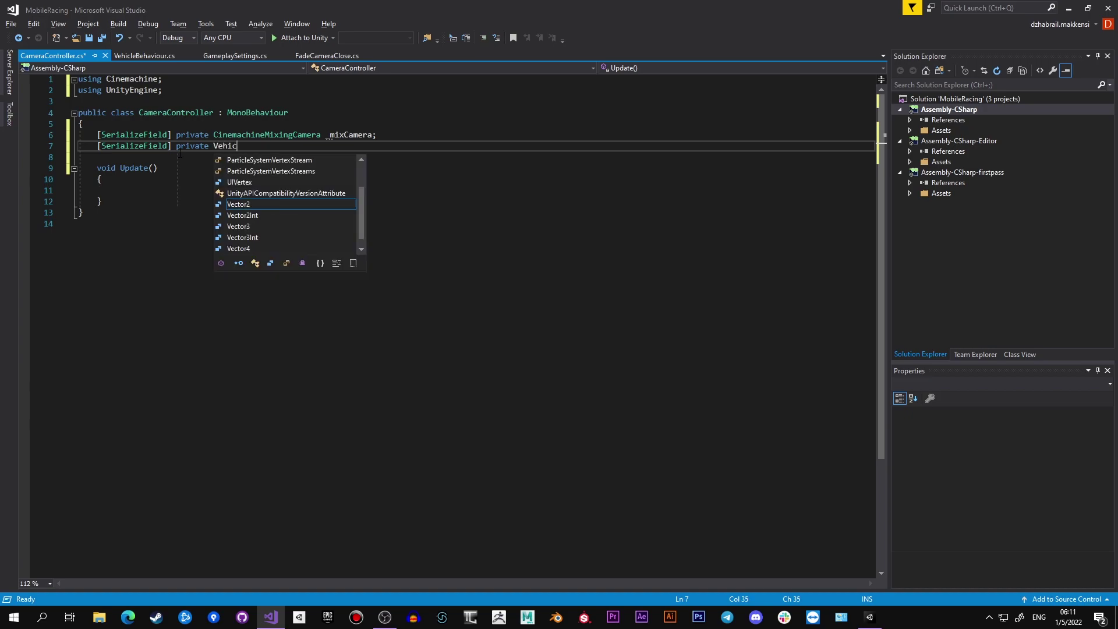
text(leBehaviour )
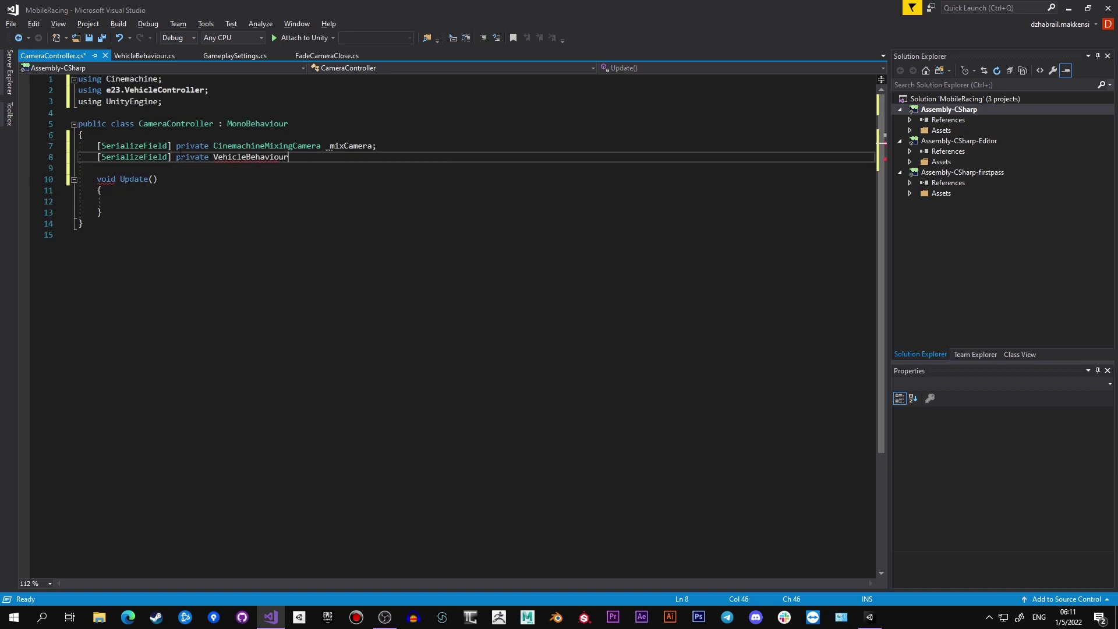
text(_vehicleBeha)
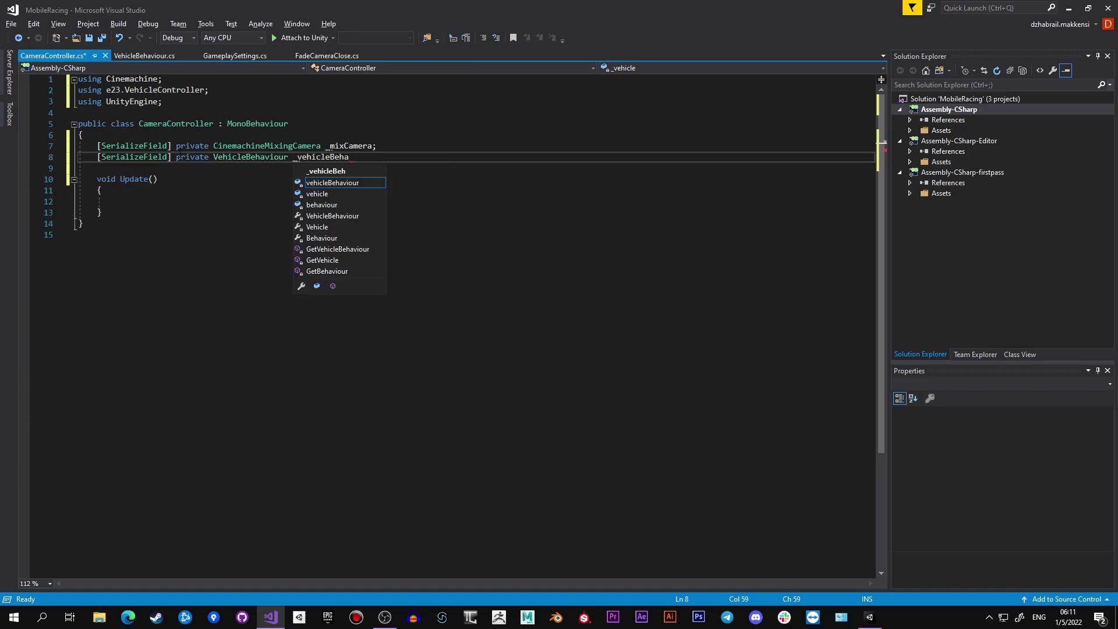
text(viour;)
Declare private float _mainCameraWeight, _rightCameraWeight, _leftCameraWeight; on one line below _vehicleBehaviour
key(Return)
text(private )
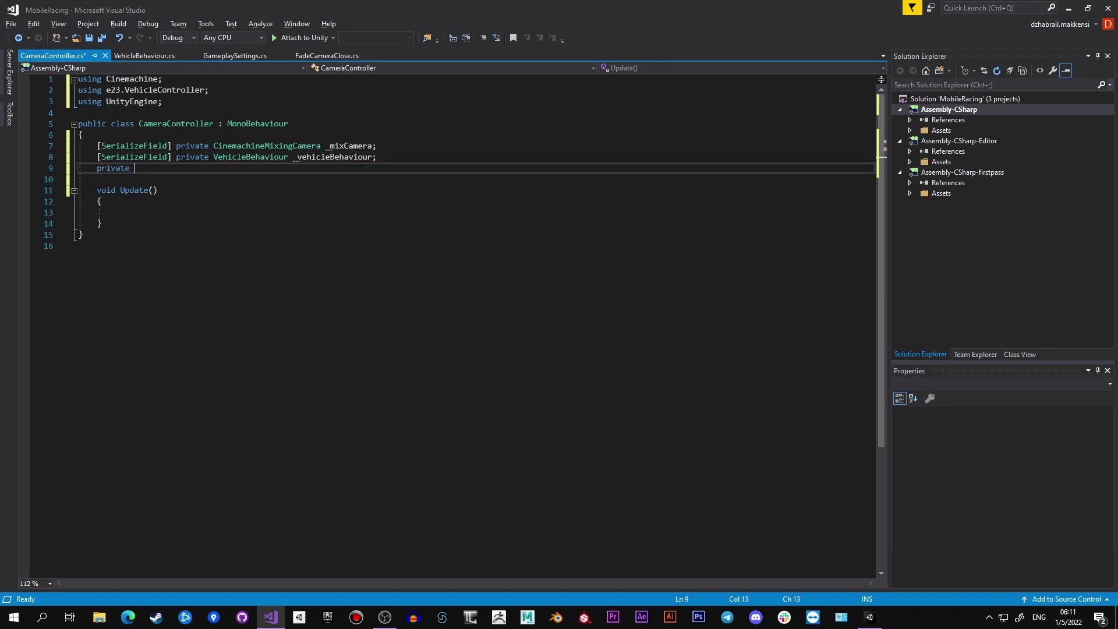
text(float)
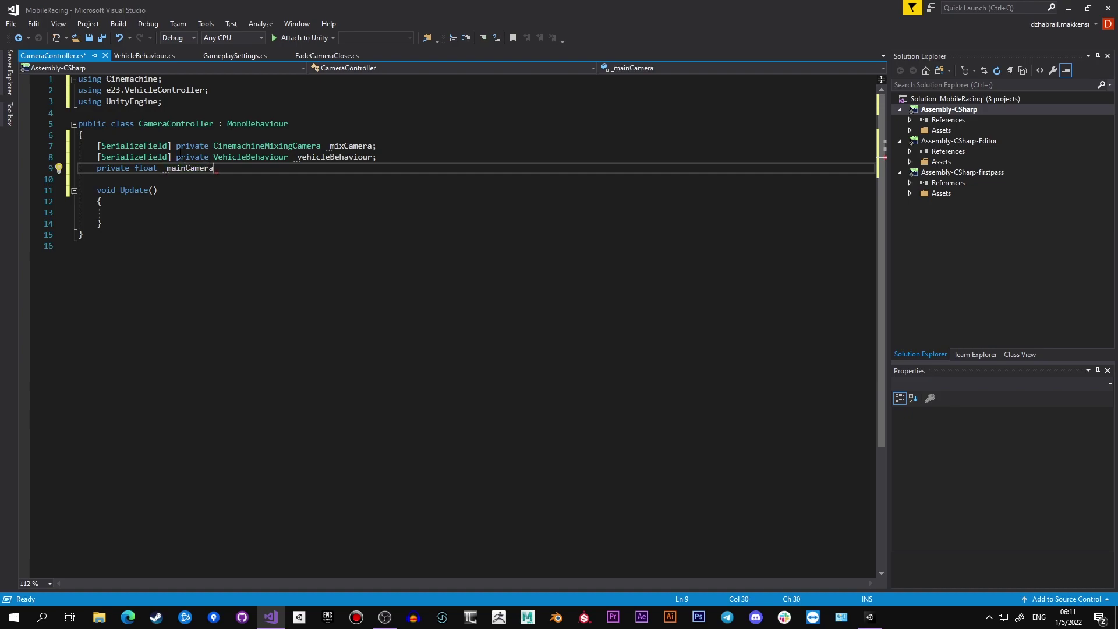
text(_mainCameraWeight)
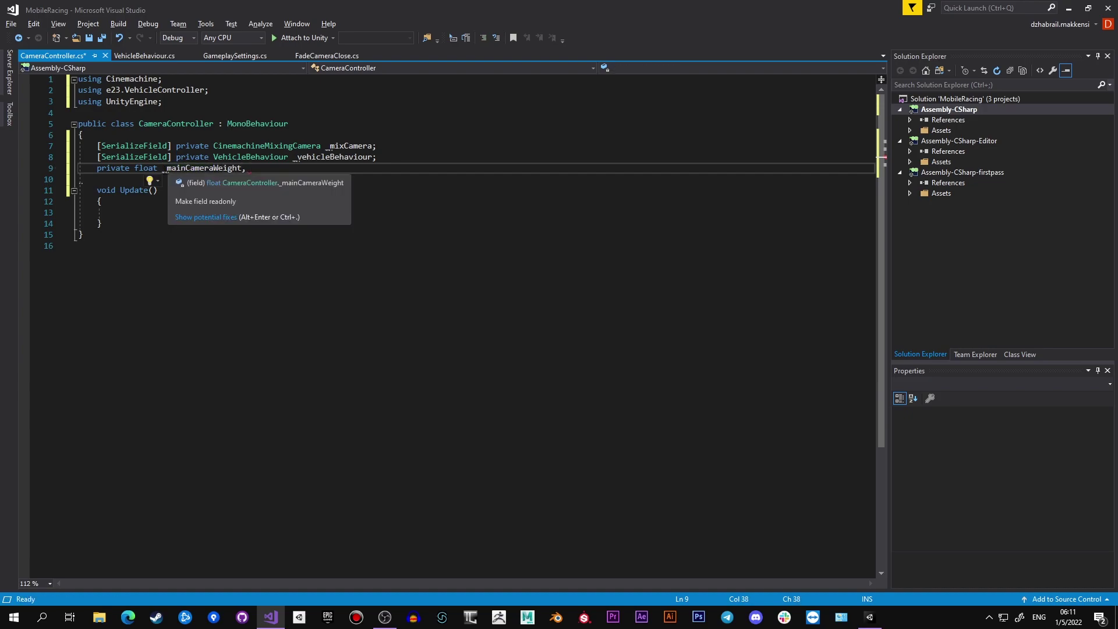
drag(266, 168, 257, 167)
text(riCameraWeight)
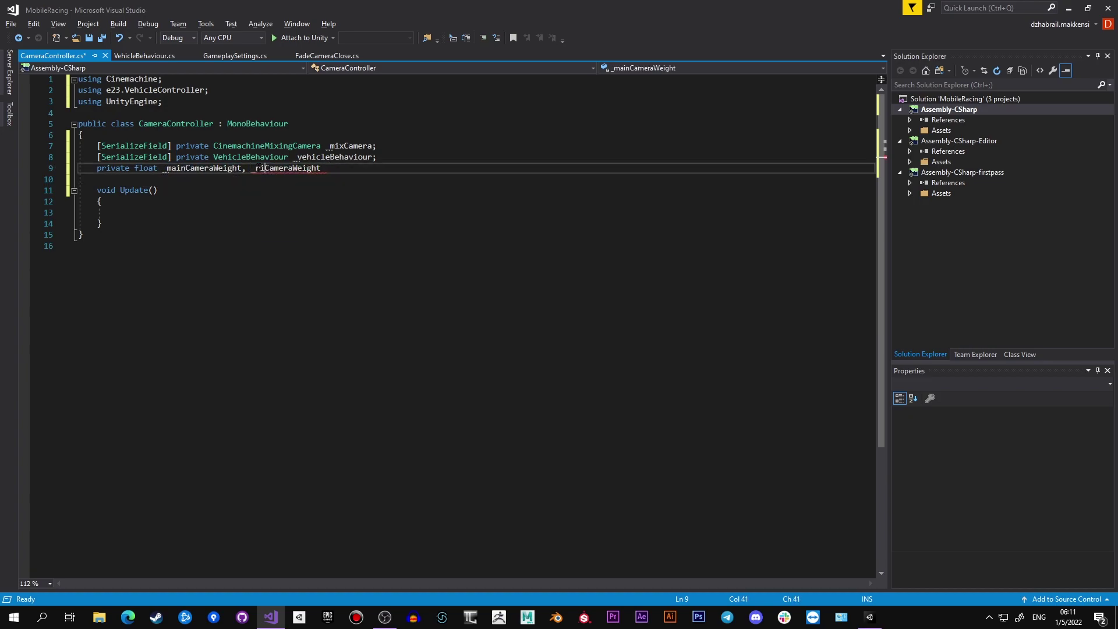
click(352, 168)
text(,)
key(shift+Right)
key(shift+Right)
key(shift+Right)
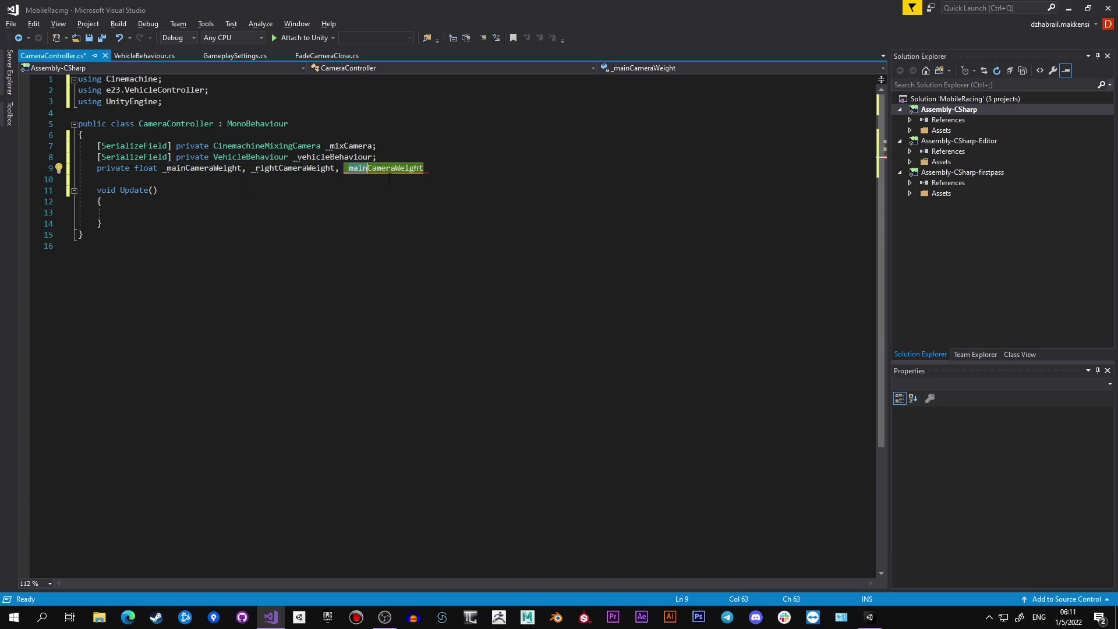
text(left)
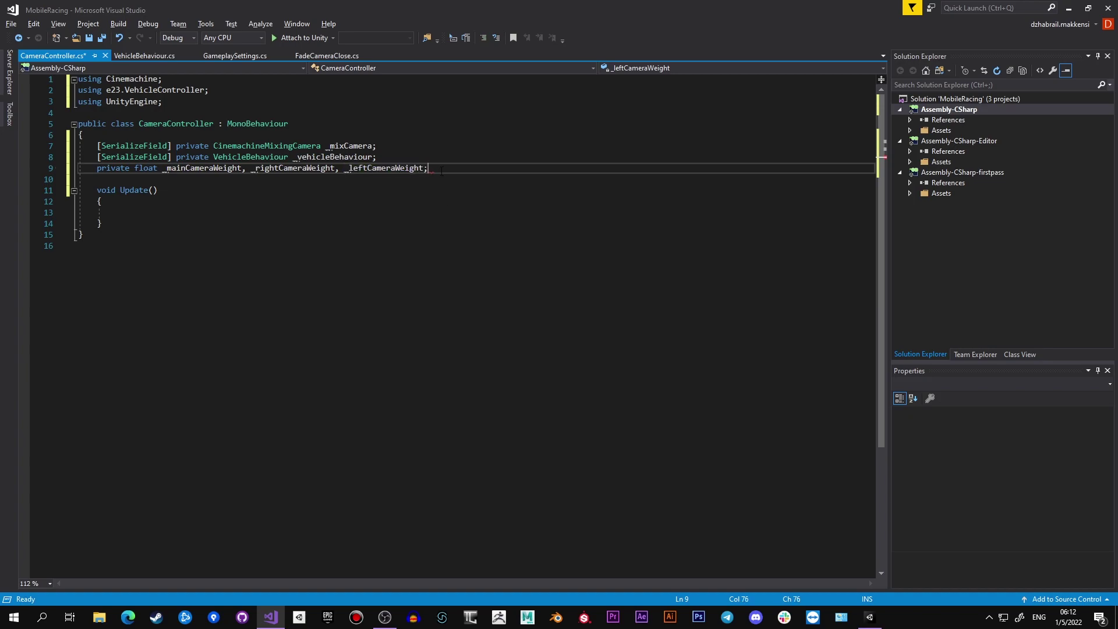
Add private const float SMOOTHNESS = 3; below the camera weight fields and save the script
key(Return)
text(private )
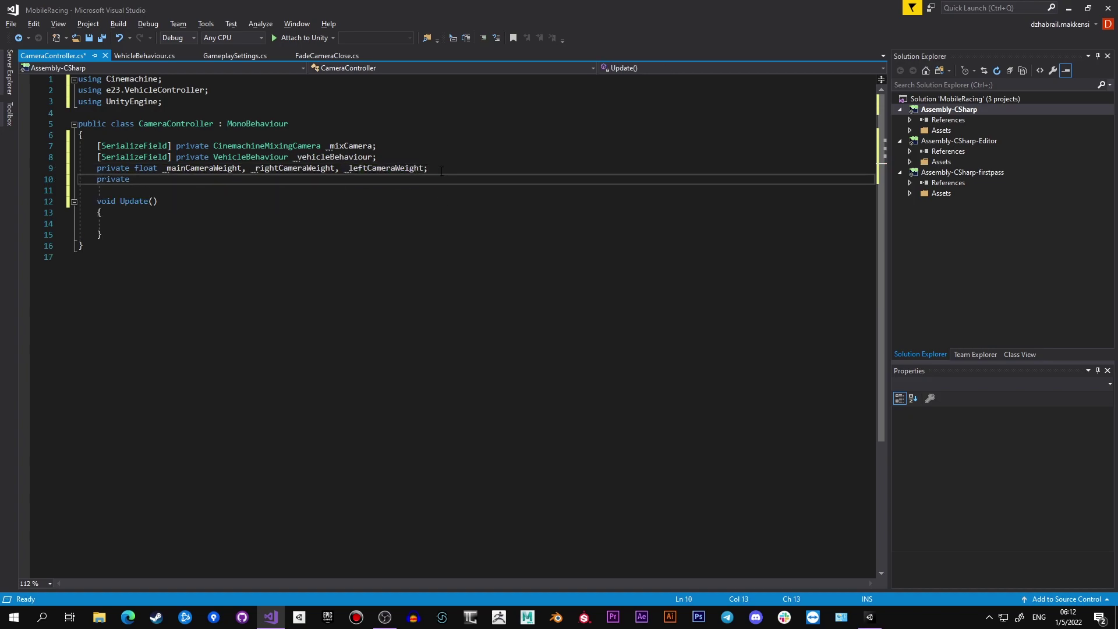
text(const float SMOOTHNESS = 3;)
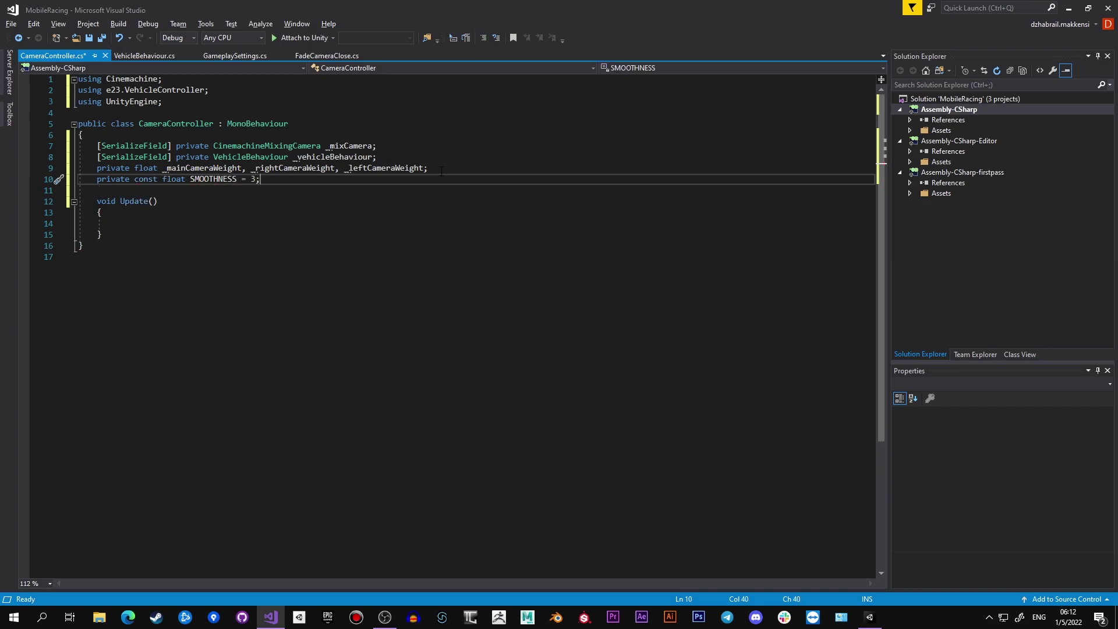
key(ctrl+s)
In Update(), store the smoothed drift angle with var driftAngle = _vehicleBehaviour.smoothNormDriftAngle;
click(160, 220)
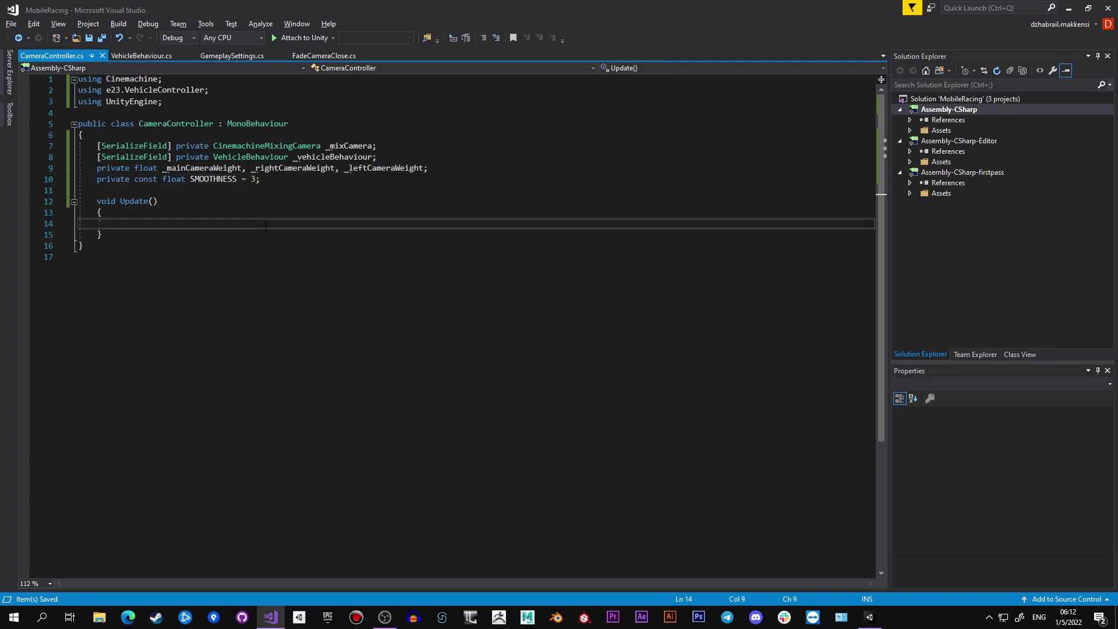
text(var driftAng)
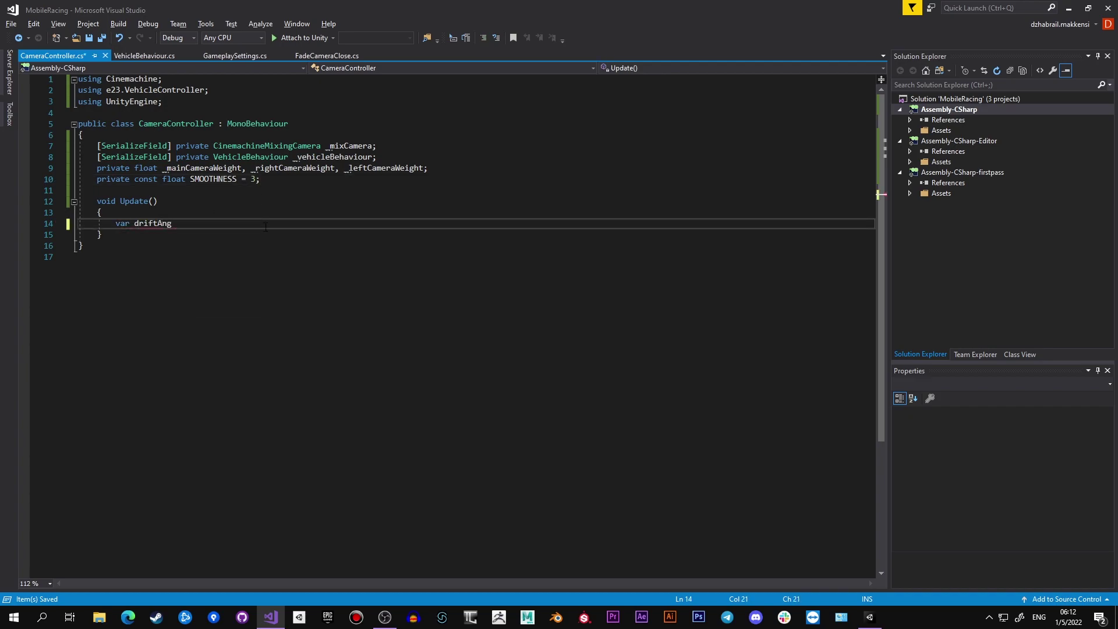
text(le = _vehicleBehaviour.)
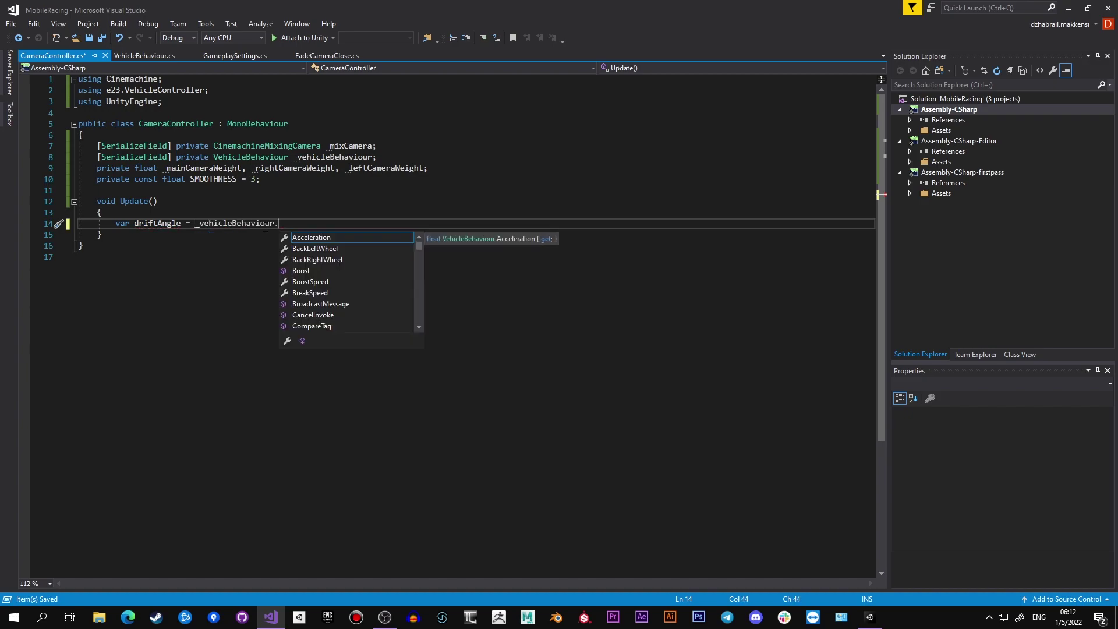
text(smoothNormDriftAngle;)
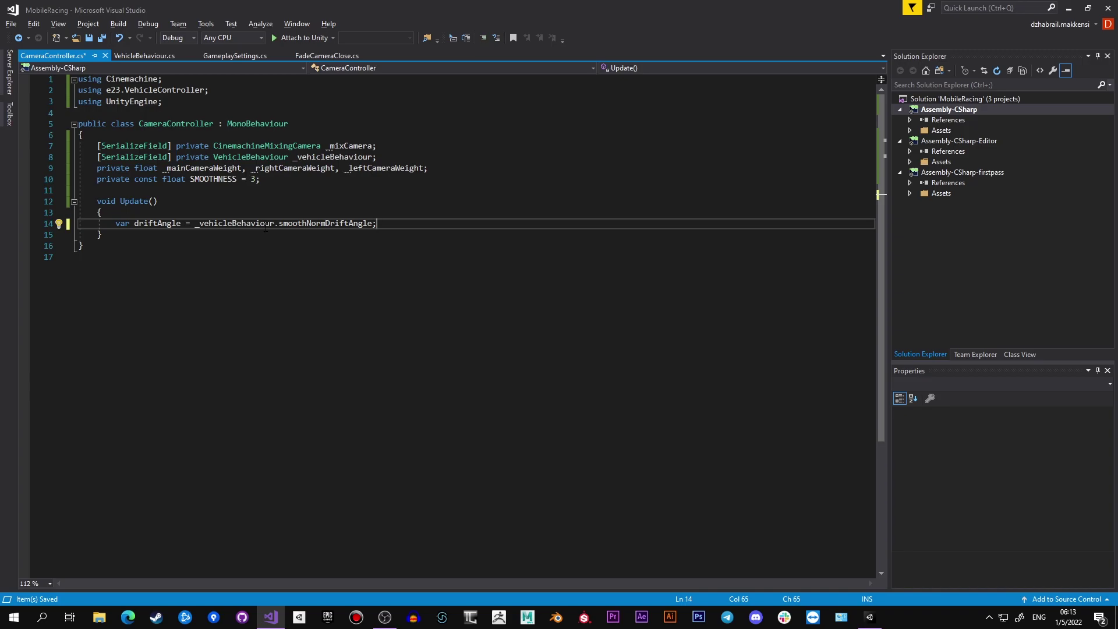
Below driftAngle in Update(), leave a blank line and assign _mainCameraWeight = 1 - _rightCameraWeight - _leftCameraWeight;
key(Return)
key(Return)
text(_mainCameraWeight)
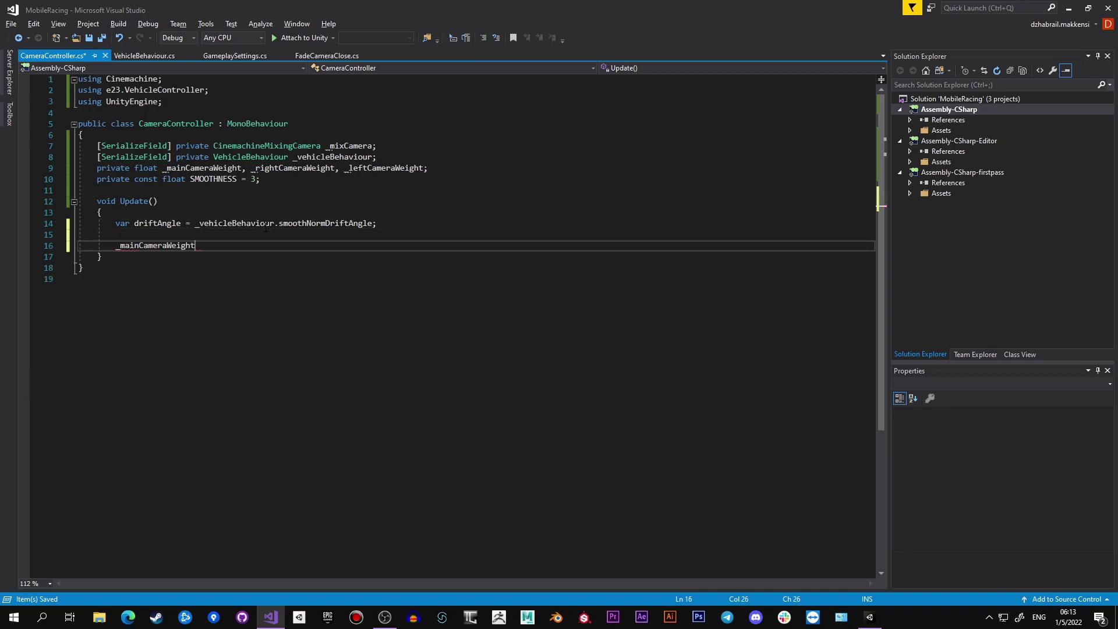
text( = 1 - _rightCameraWeight - _leftCameraWeight;)
key(Return)
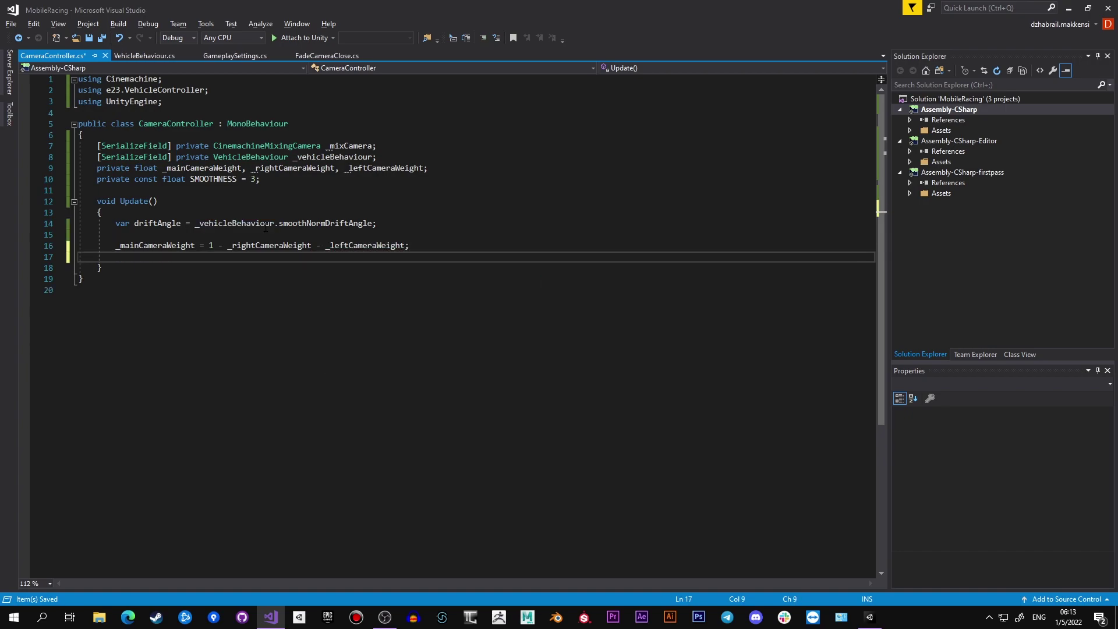
Assign _leftCameraWeight = Mathf.Abs(Mathf.Min(driftAngle, 0)); below the main camera weight line
text(le)
key(Tab)
text(= Mathf.Abs())
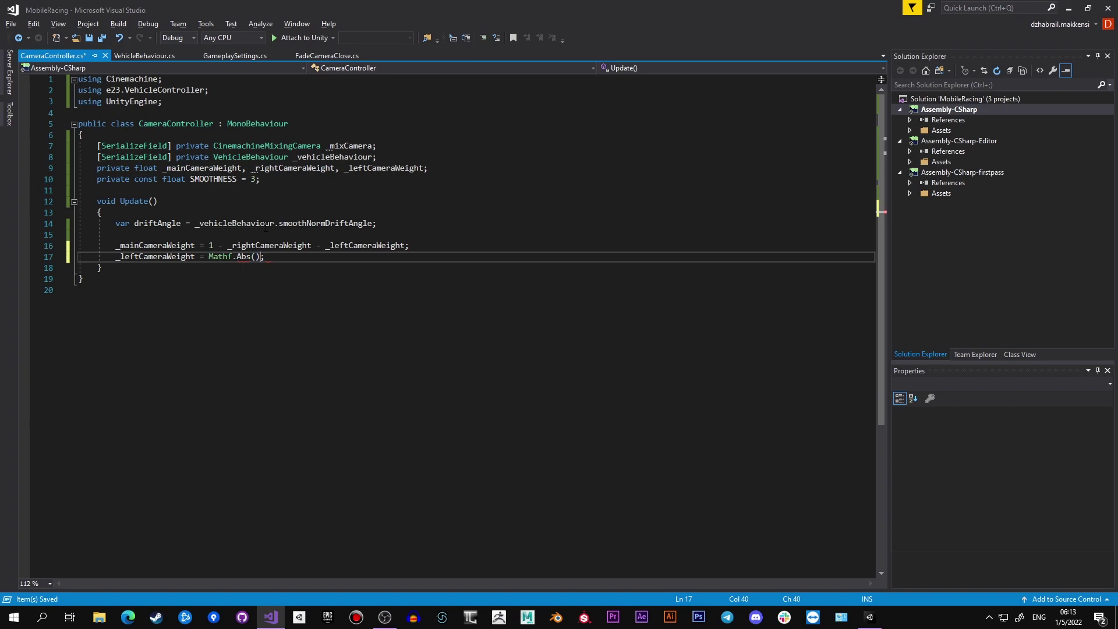
text(Mathf.Min()
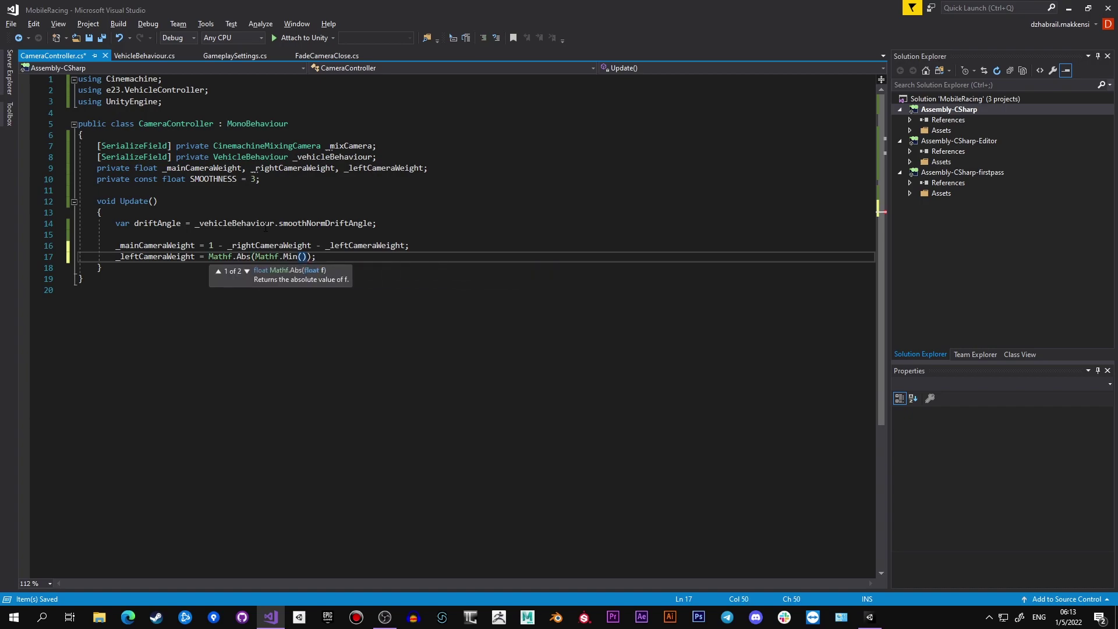
text(driftAngle, 0)
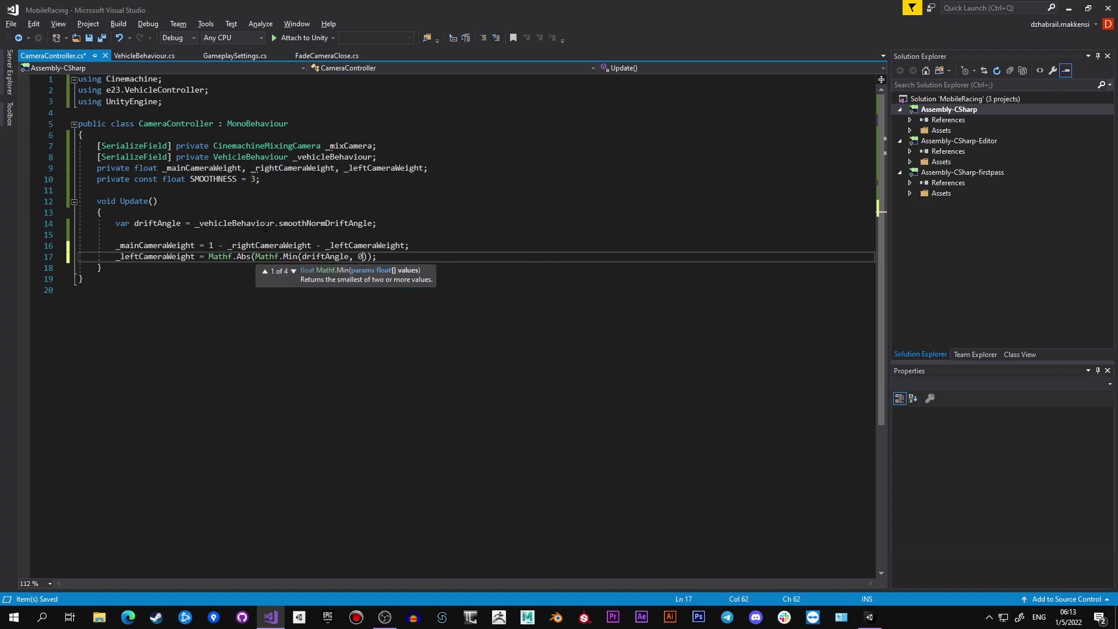
key(End)
Assign _rightCameraWeight = Mathf.Max(driftAngle, 0); below the left camera weight line and save the script
key(Return)
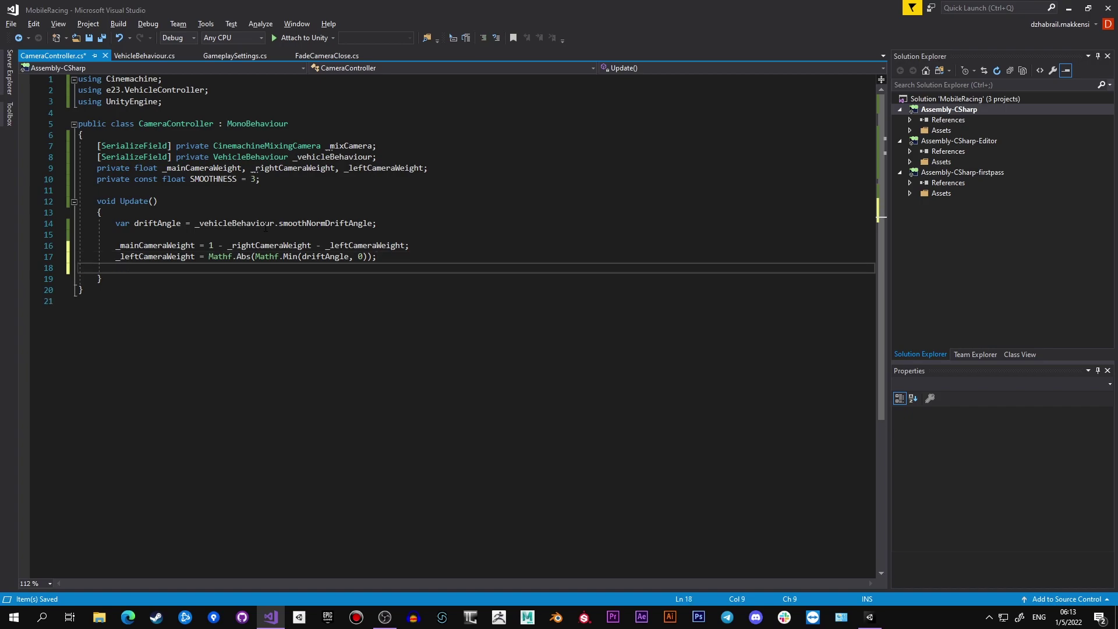
text(_rightCameraWeight = Mathf.)
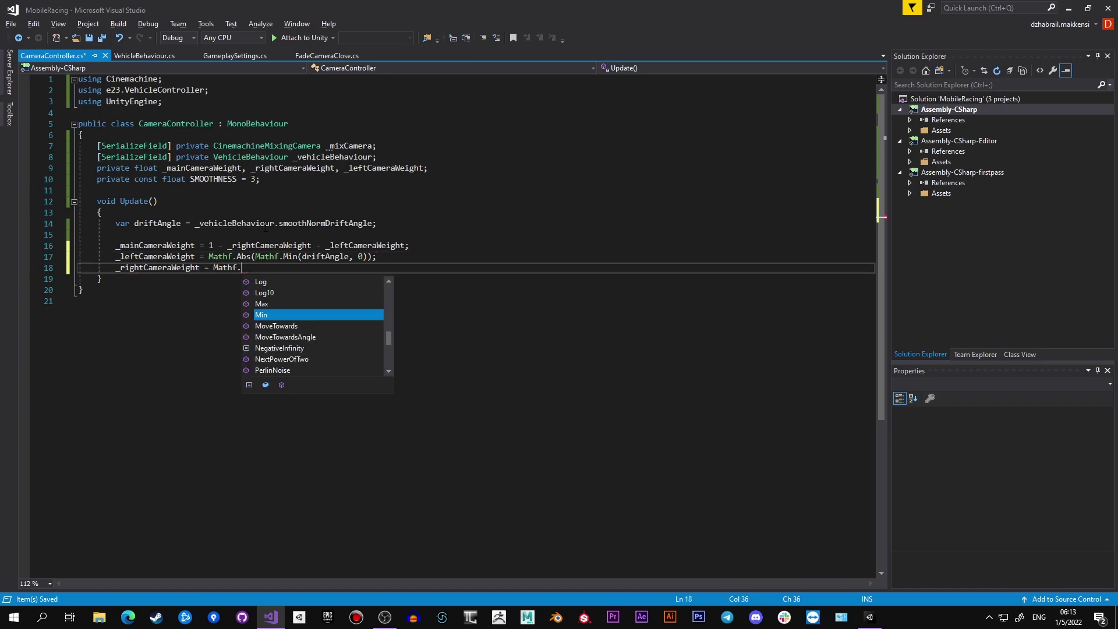
text(Max()driftAngle, 0);)
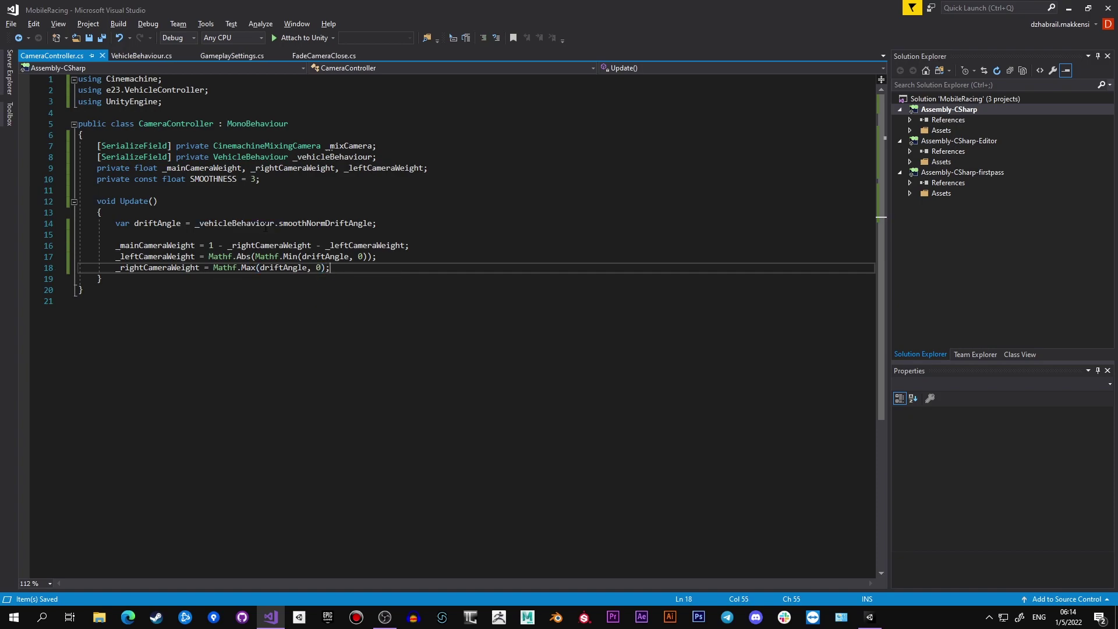
Leave blank lines at the end of Update() and add a private float SmoothValue(float from, float to) method with braces below it
key(Return)
key(Return)
text(_)
key(BackSpace)
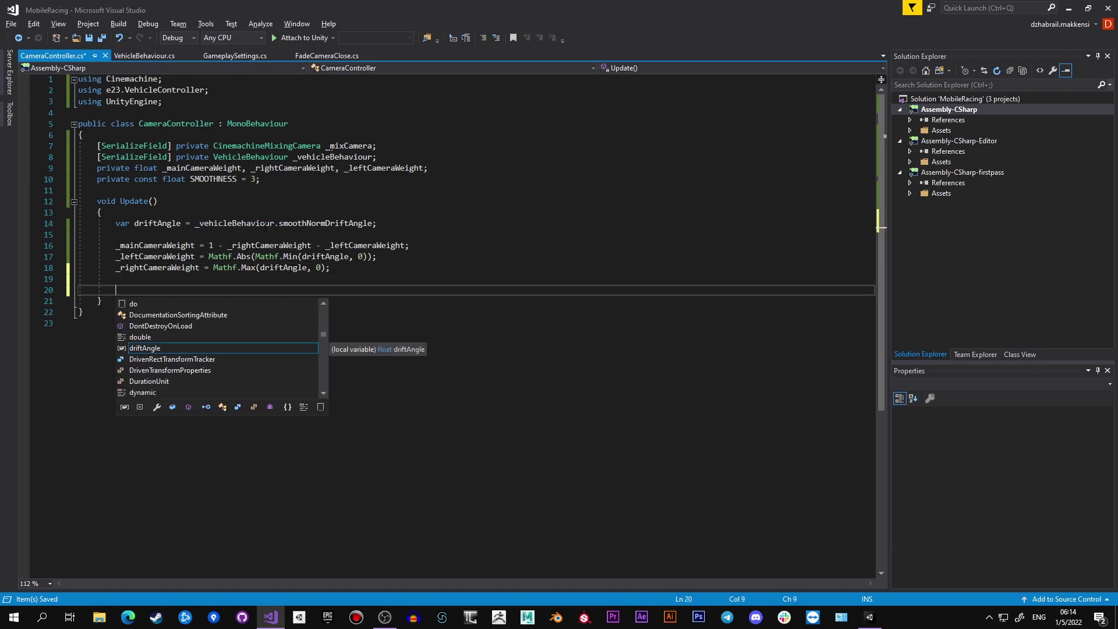
click(120, 306)
key(Return)
key(Return)
text(private float Smooth)
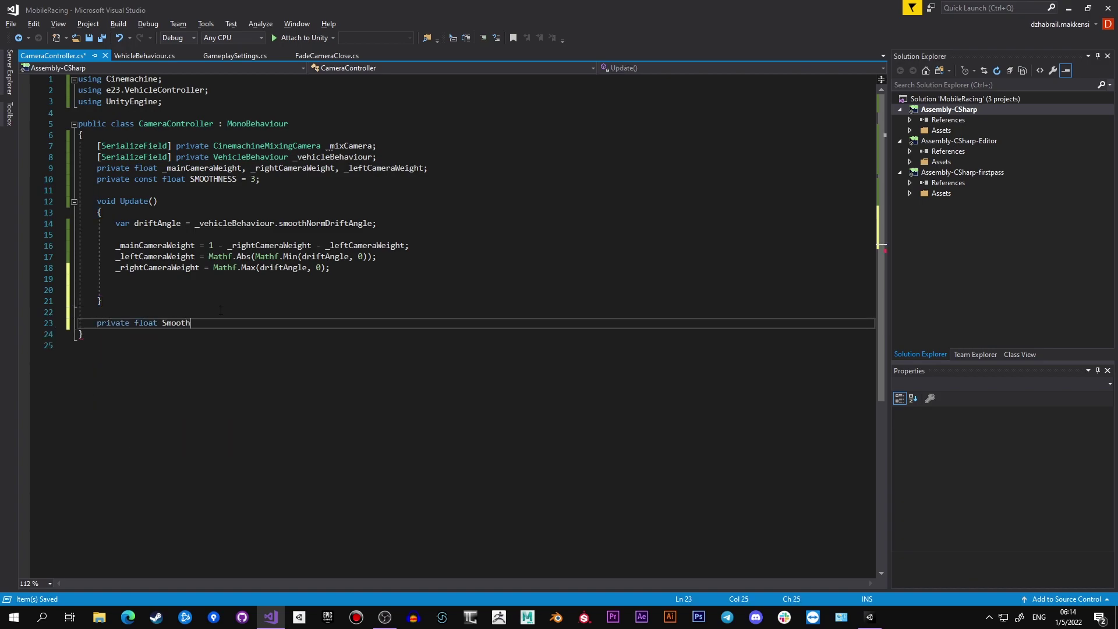
text(Value(float from, float to))
key(Return)
text({)
key(Return)
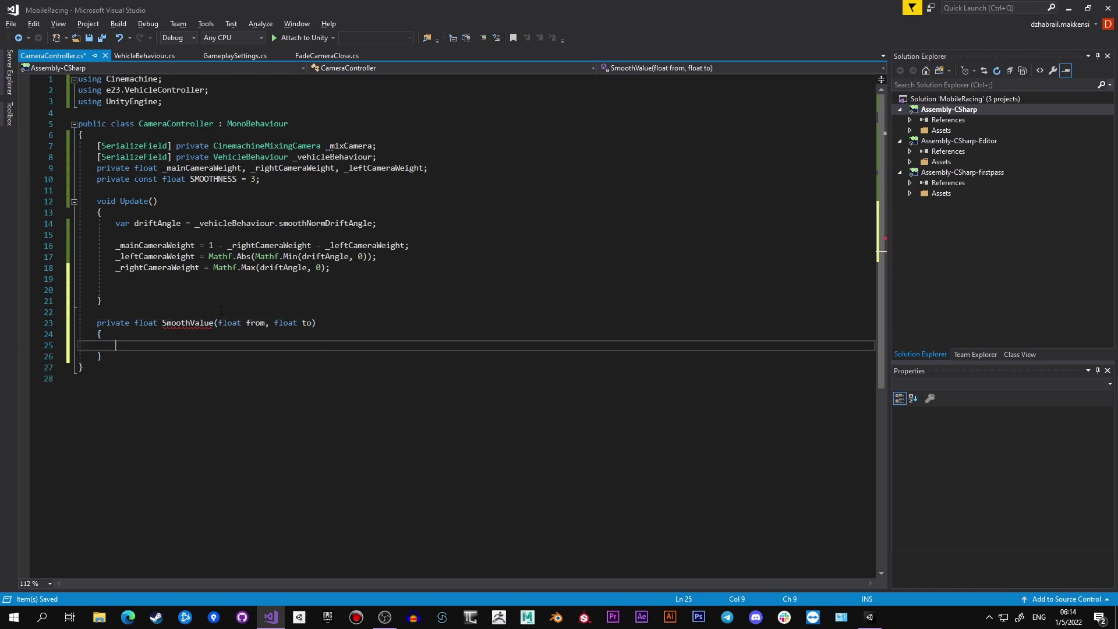
Fill SmoothValue with from = Mathf.Lerp(from, to, Time.deltaTime * SMOOTHNESS); and return from;, and save the script
text(from = Mathf)
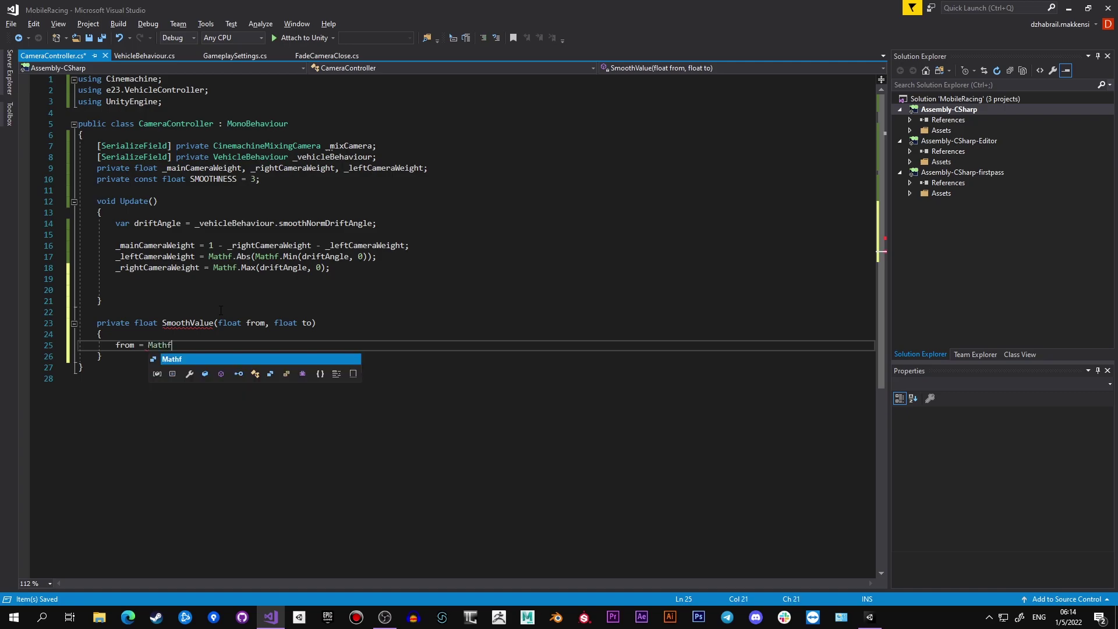
text(.Lerp(from, to, )
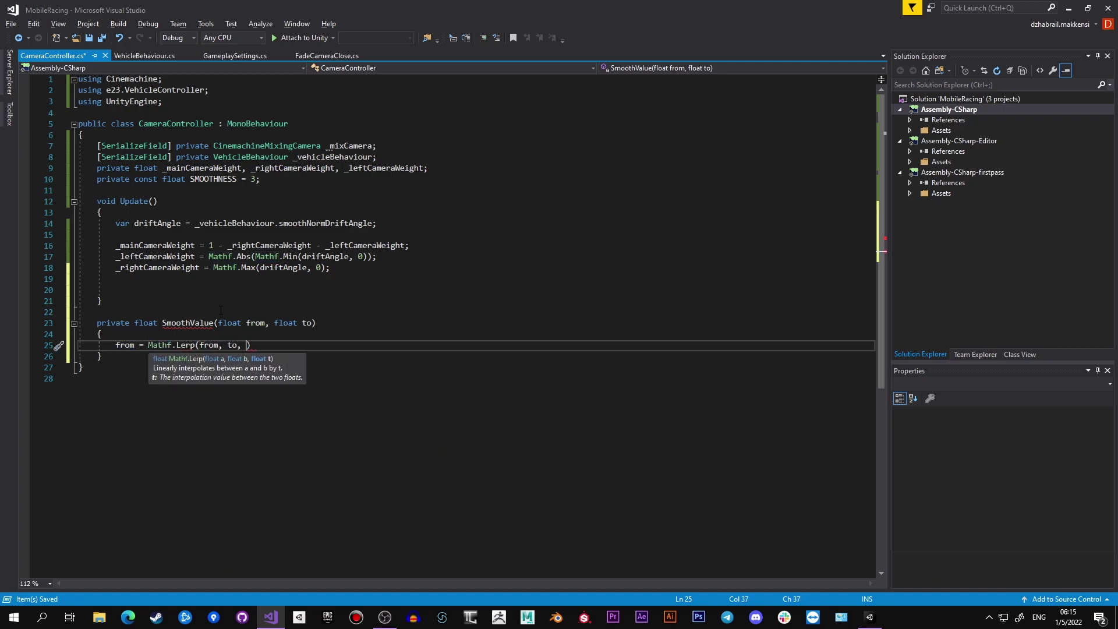
text(Time.deltaTime * SMOOTHNESS);)
key(Return)
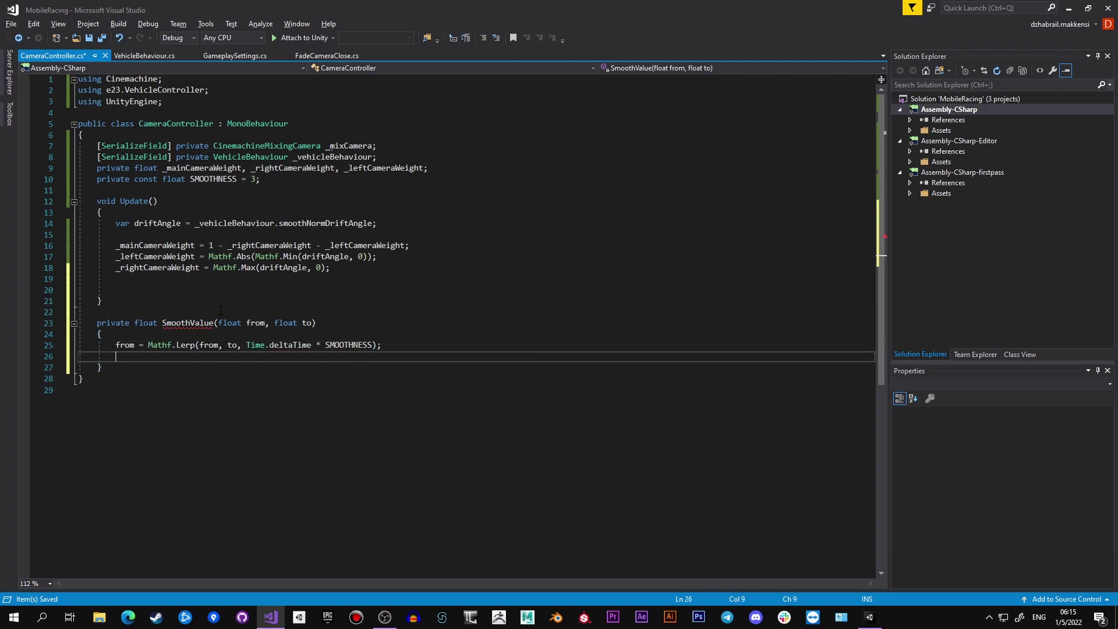
text(return from;)
key(ctrl+s)
At the end of Update(), add _mixCamera.SetWeight(0, SmoothValue(_mixCamera.GetWeight(0), _mainCameraWeight));
click(326, 291)
text(_mix)
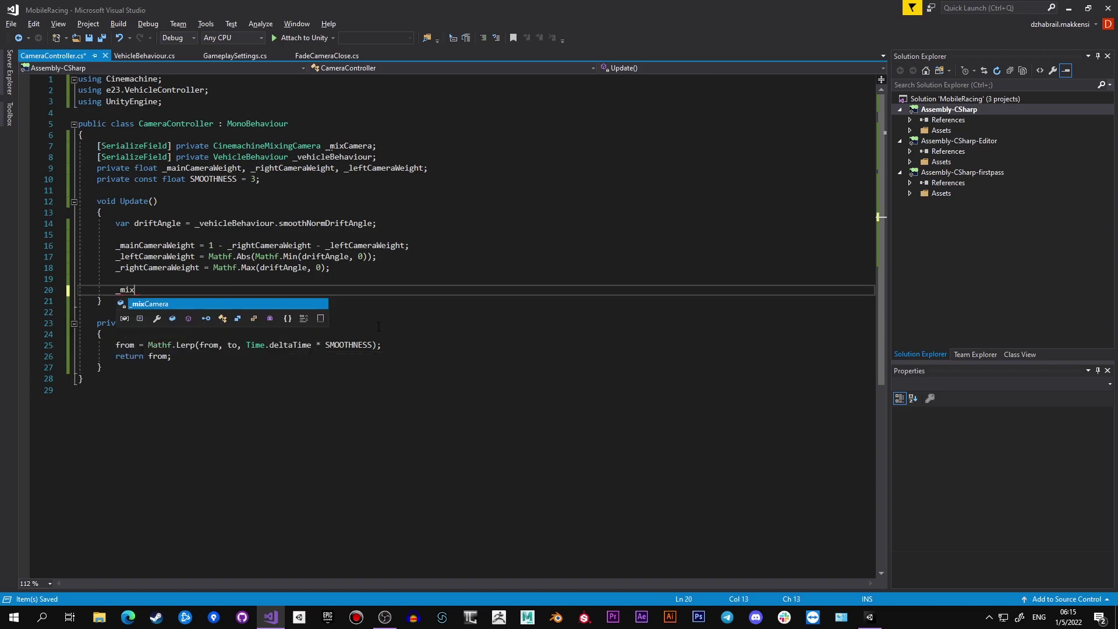
text(Camera.SetWeight(0, SmoothValue()
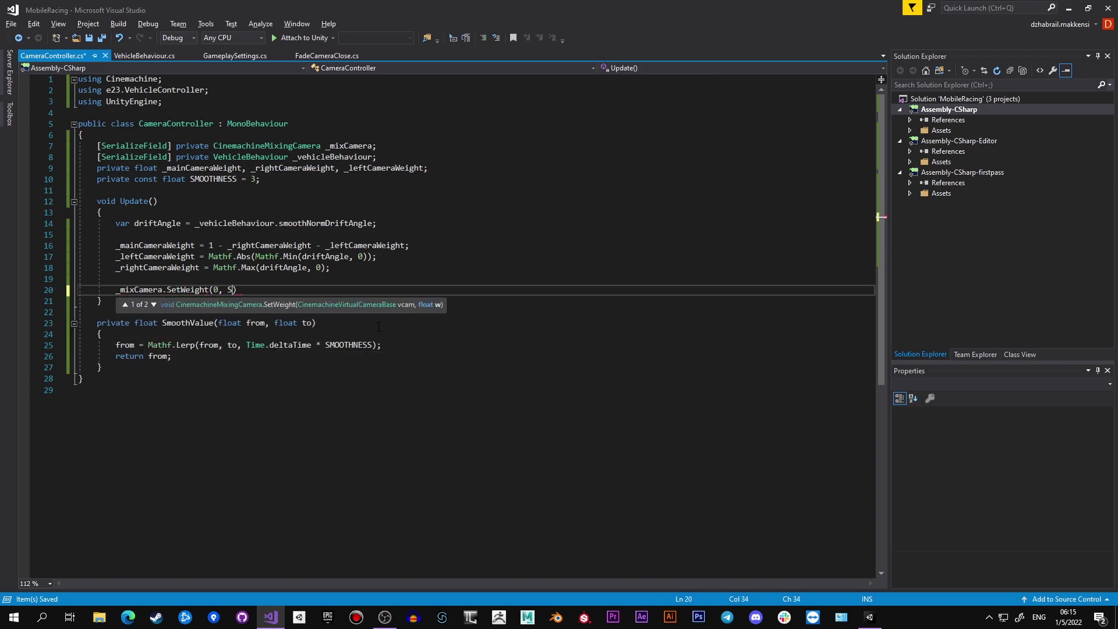
text(_mixCamera.GetW)
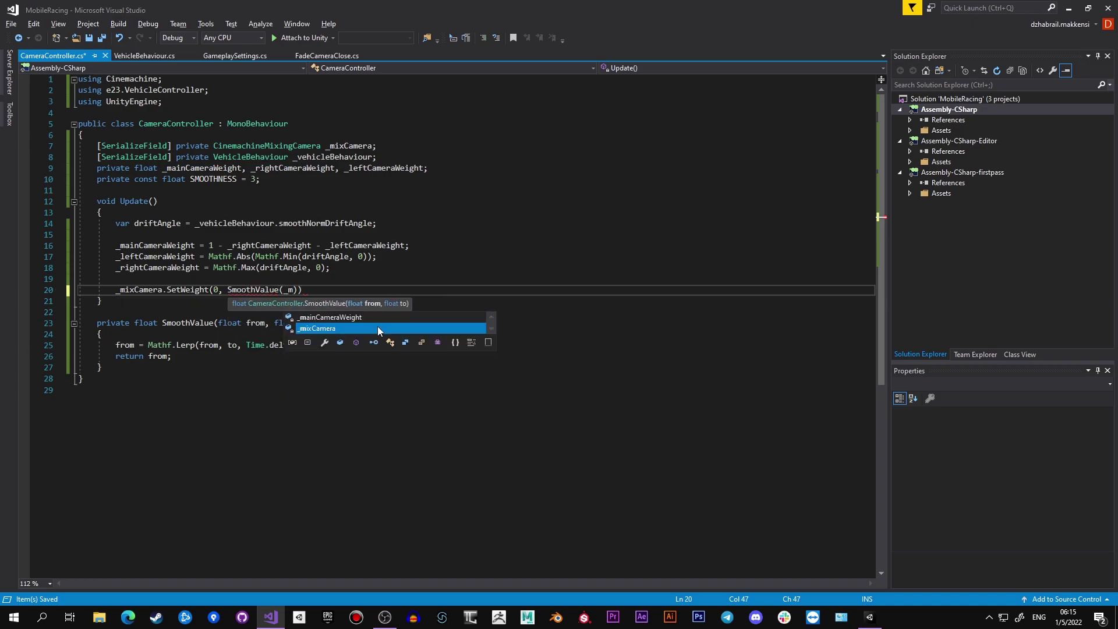
text(eight(0), )
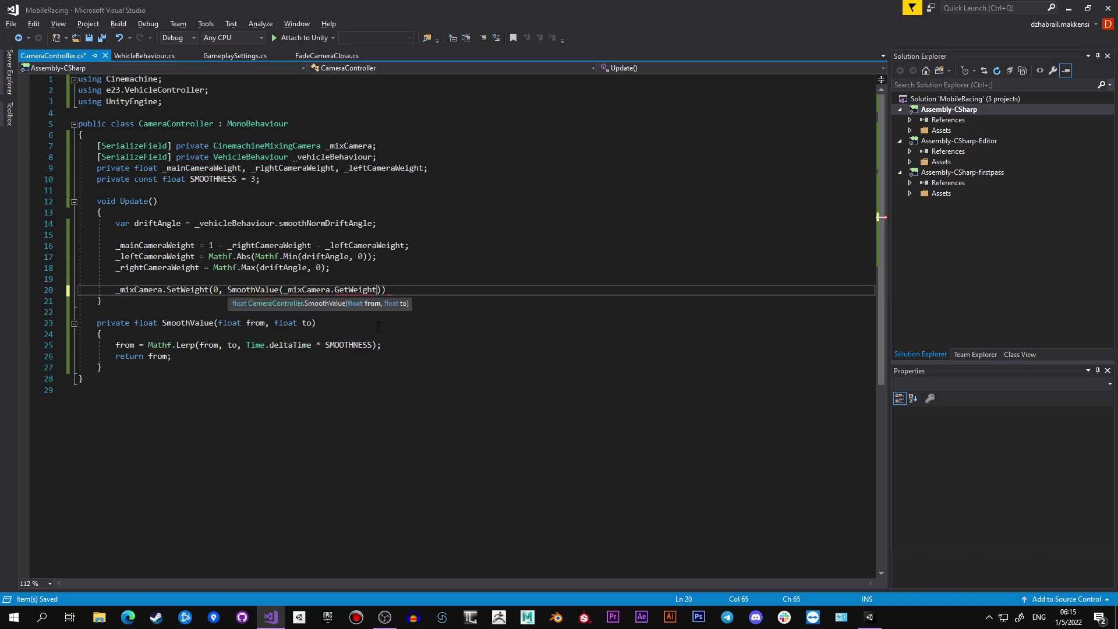
text(_mainCameraWeight)))
Check the order of the child cameras on the CameraController object in Unity and return to the script in Visual Studio
key(alt+Tab)
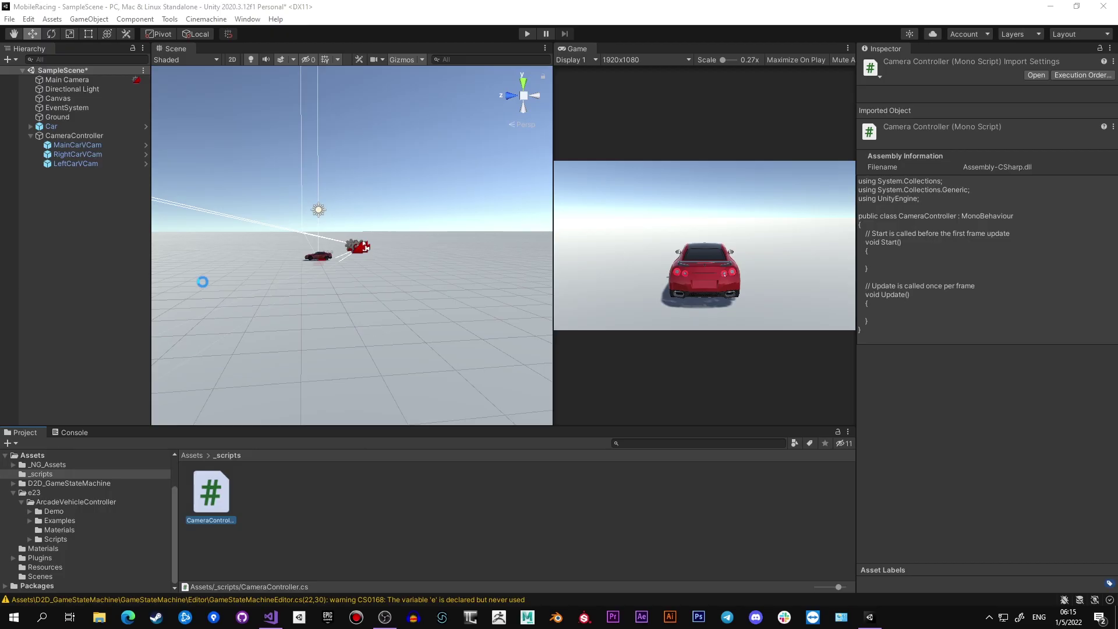
click(75, 136)
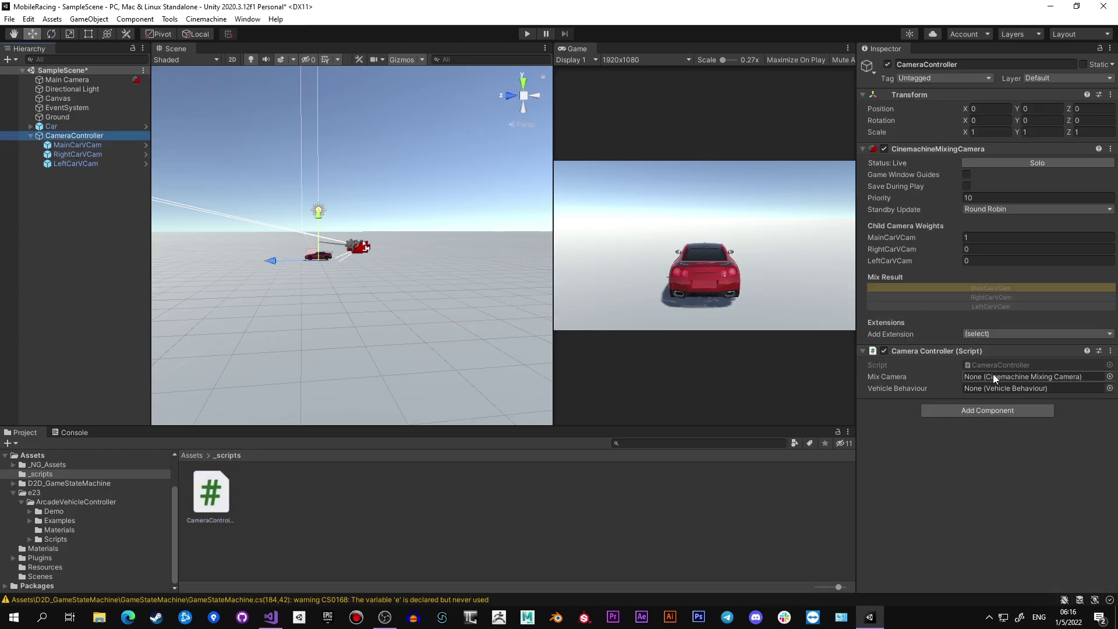
key(alt+Tab)
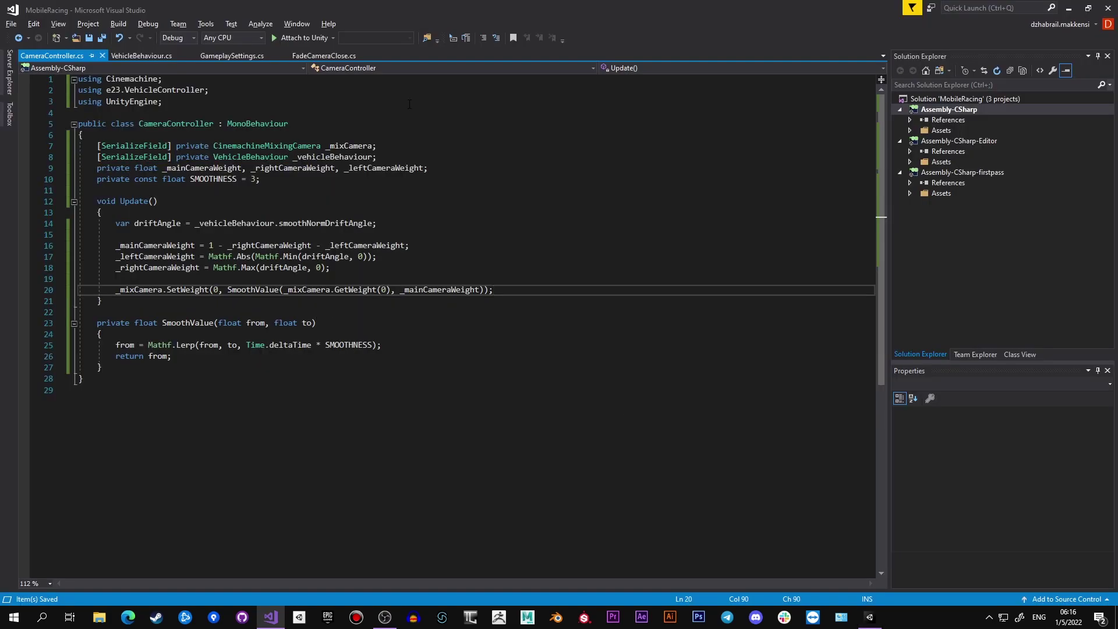
Duplicate the SetWeight line twice below itself, using camera index 1 in the first copy and 2 in the second for SetWeight and GetWeight
key(Return)
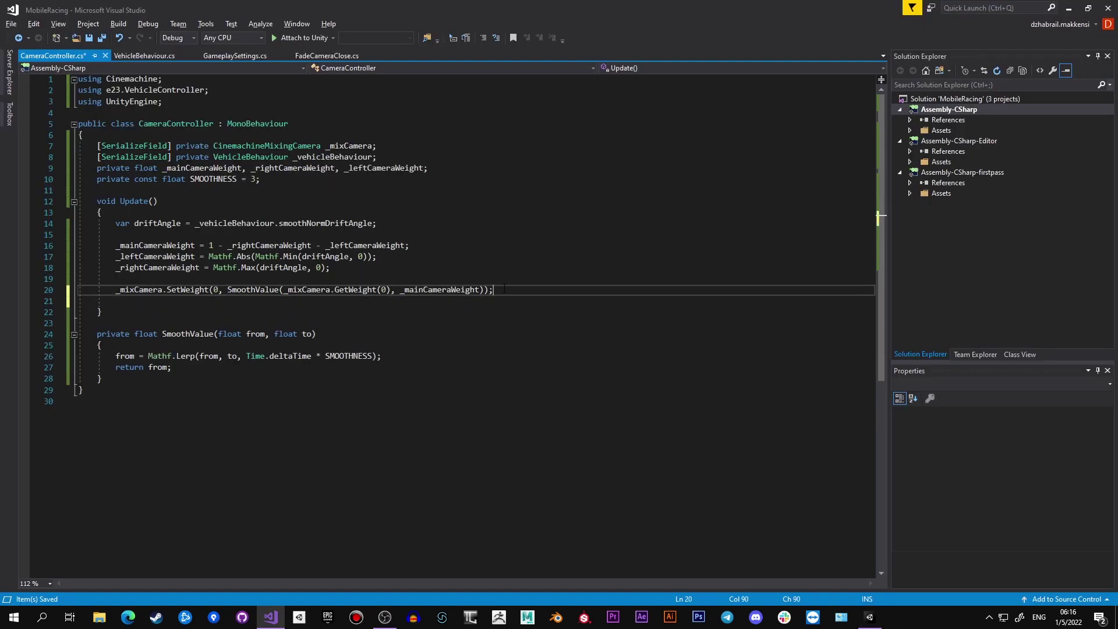
drag(495, 291, 116, 291)
key(ctrl+c)
click(548, 302)
key(ctrl+v)
key(Return)
key(ctrl+v)
drag(219, 301, 213, 313)
text(12)
text(1)
drag(382, 301, 381, 312)
text(2)
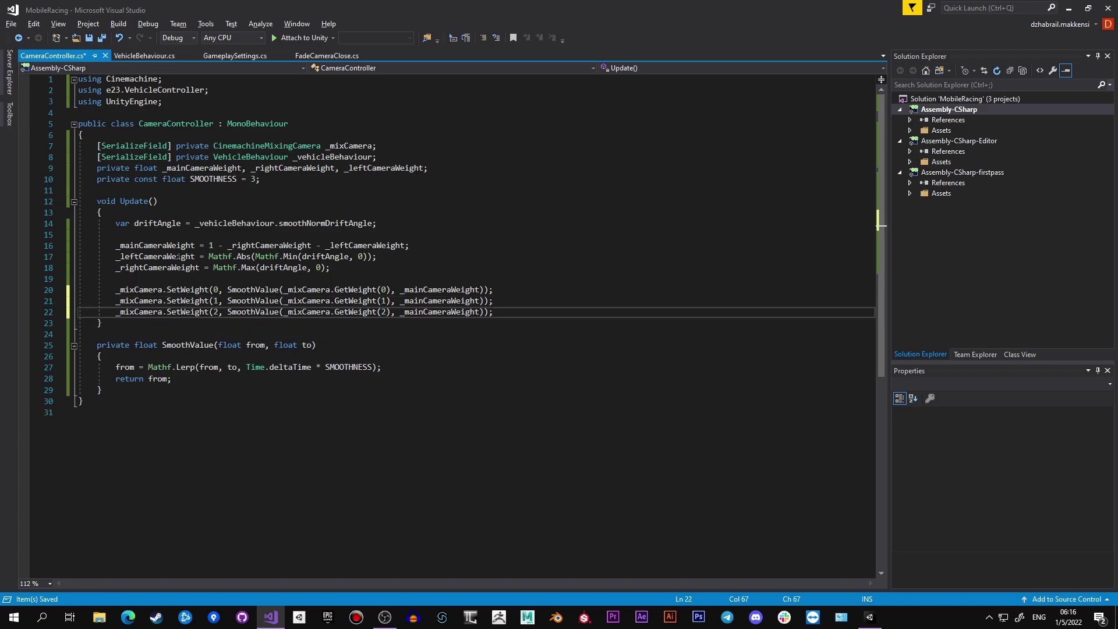
Replace the weight argument with _leftCameraWeight in the index 1 line and _rightCameraWeight in the index 2 line, and save the script
double_click(168, 256)
double_click(430, 302)
key(ctrl+v)
double_click(169, 268)
double_click(417, 313)
key(ctrl+v)
key(ctrl+s)
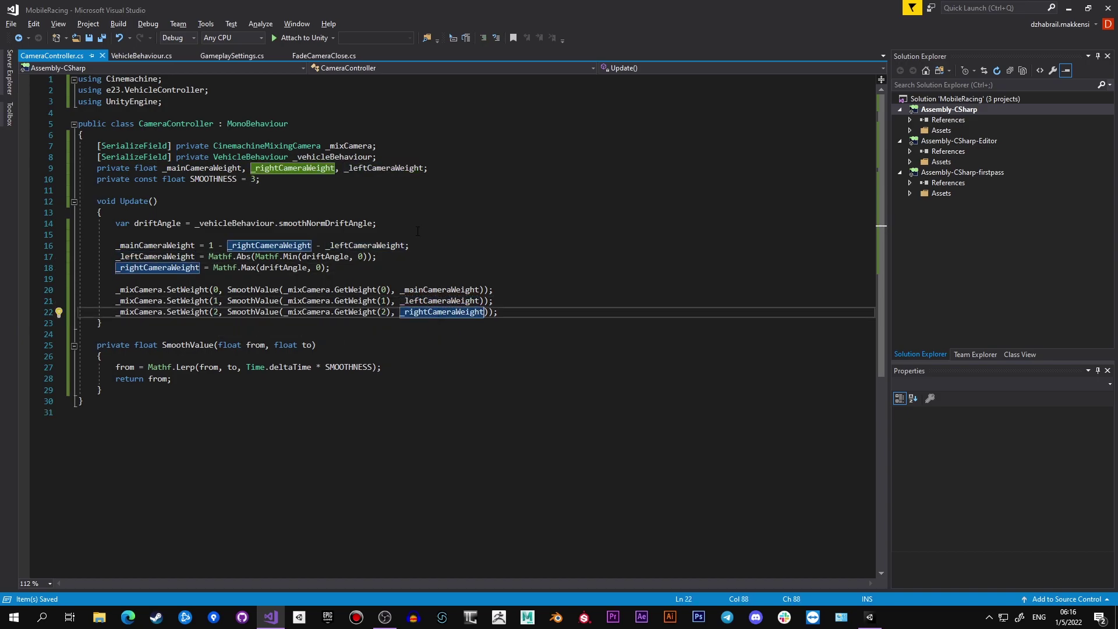
In Unity, assign CameraController to the Camera Controller script's Mix Camera reference and the car's Vehicle object to Vehicle Behaviour
key(alt+Tab)
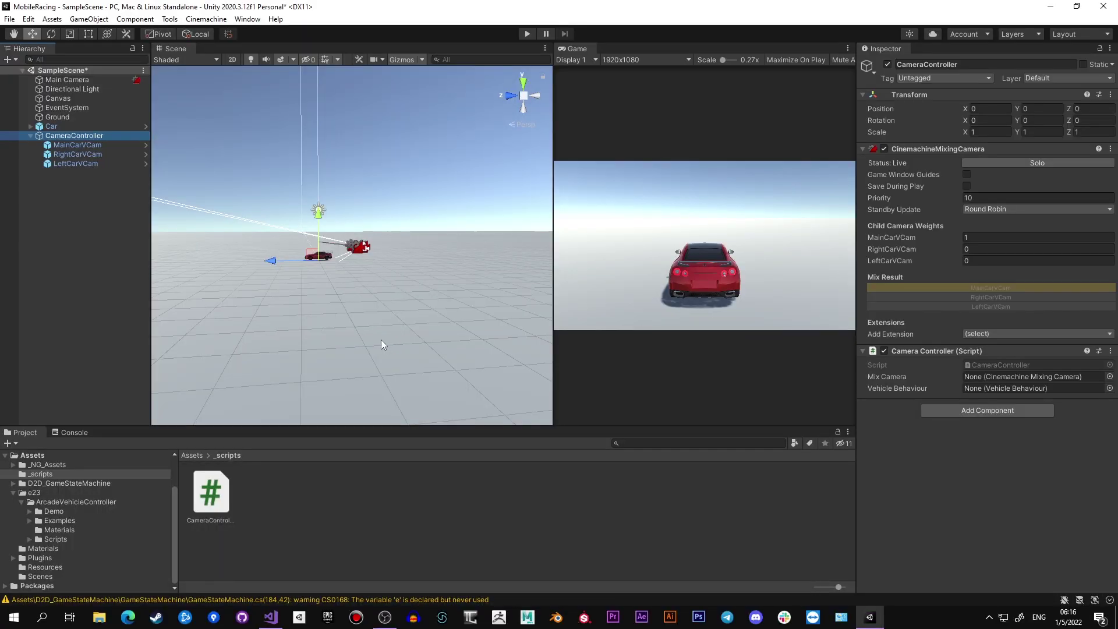
drag(69, 135, 1025, 376)
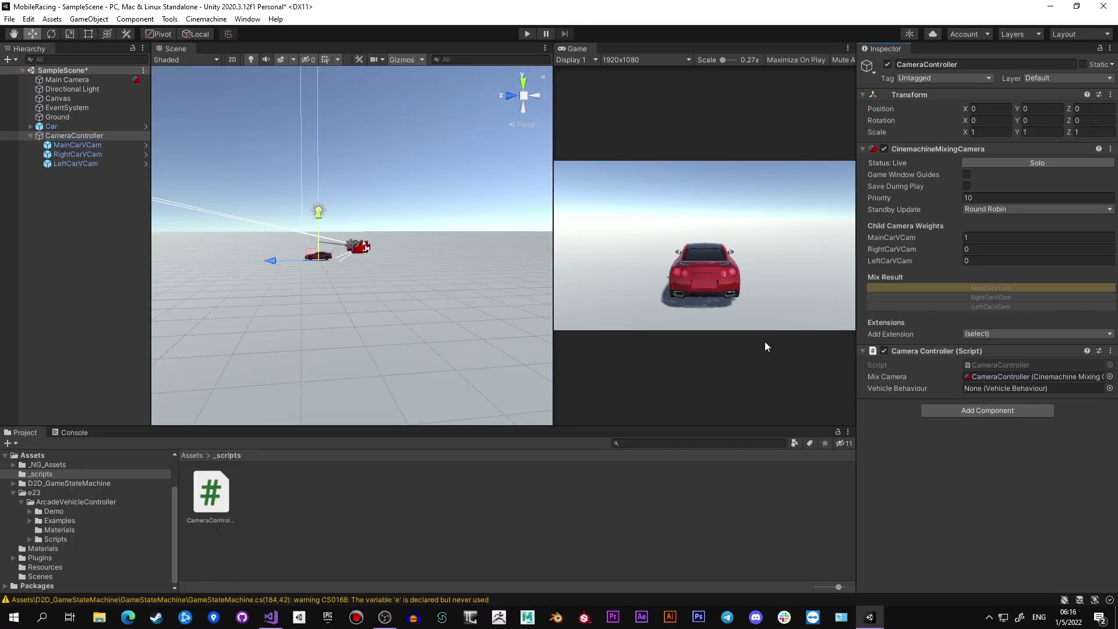
click(30, 127)
click(52, 135)
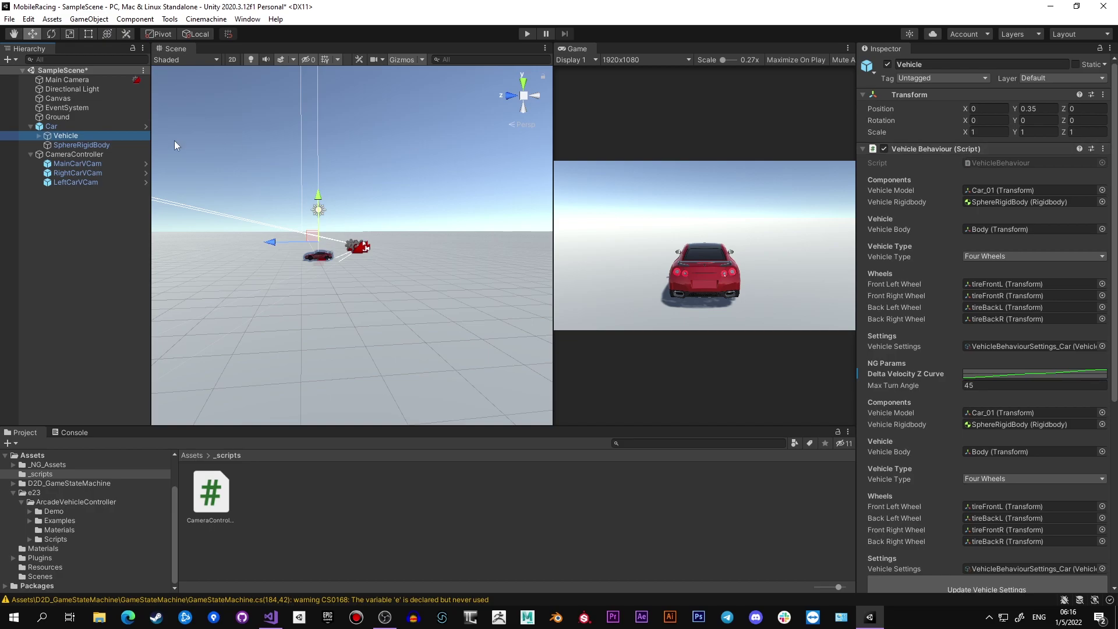
click(69, 155)
drag(54, 126, 990, 388)
click(59, 136)
click(61, 154)
Collapse the Car object, select CameraController to check its references, and briefly run and stop the scene
click(7, 275)
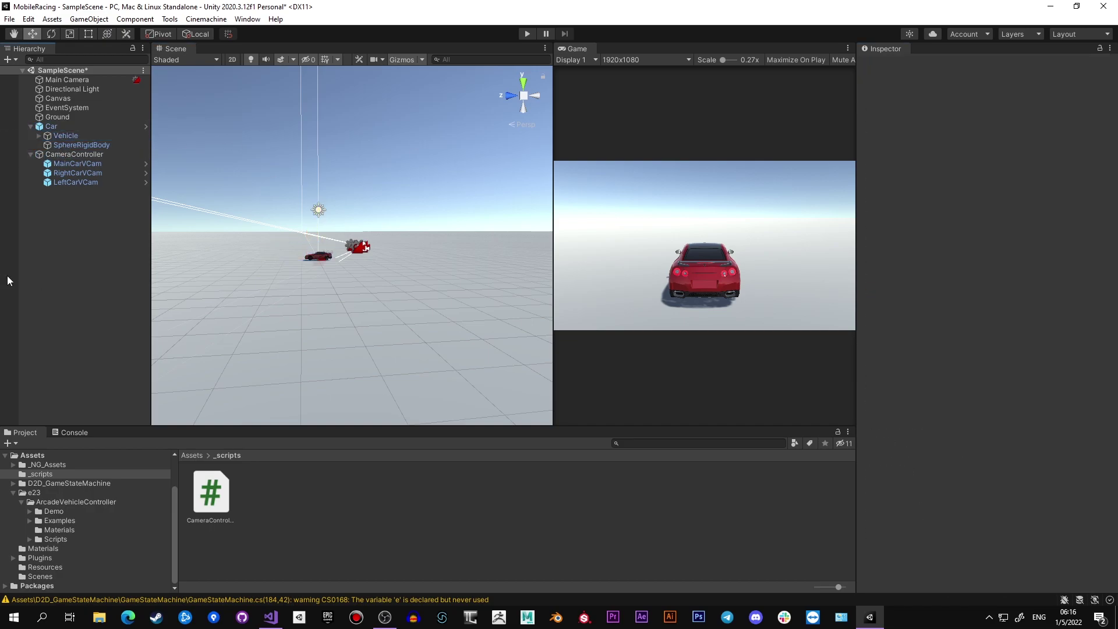
click(30, 126)
click(31, 136)
click(31, 135)
click(69, 136)
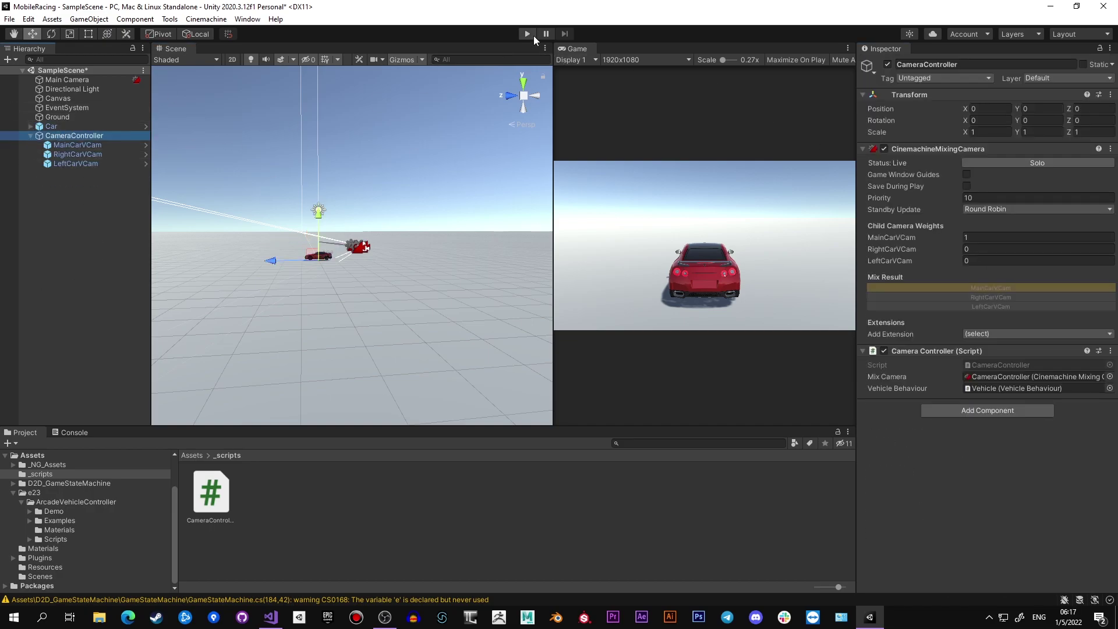
click(528, 34)
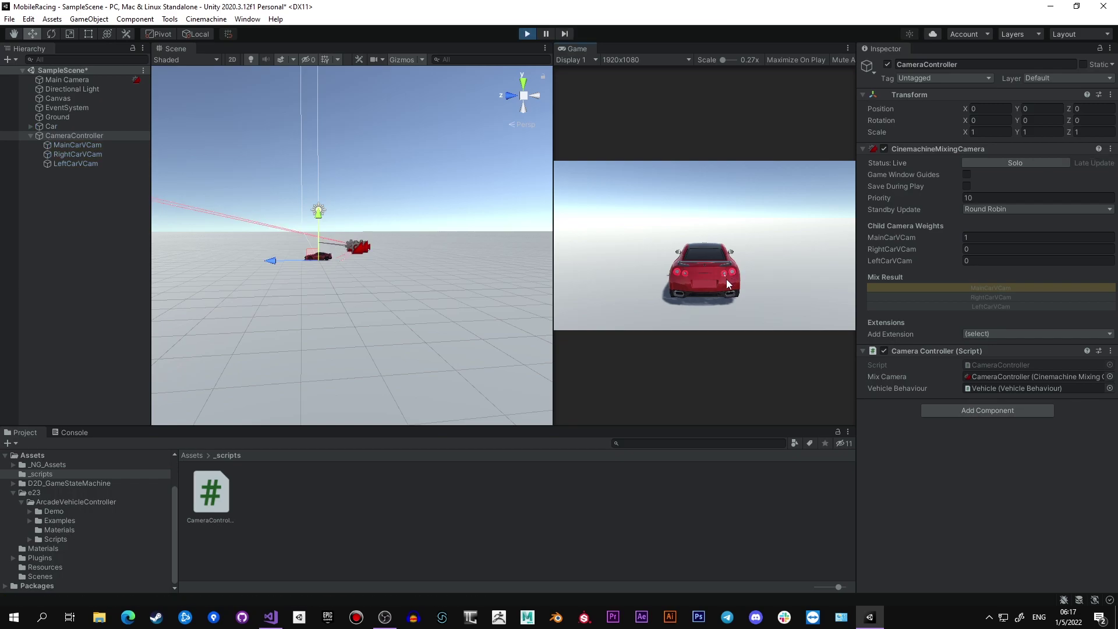
click(528, 33)
Change the Blend Update Method of the Main Camera's CinemachineBrain
click(67, 79)
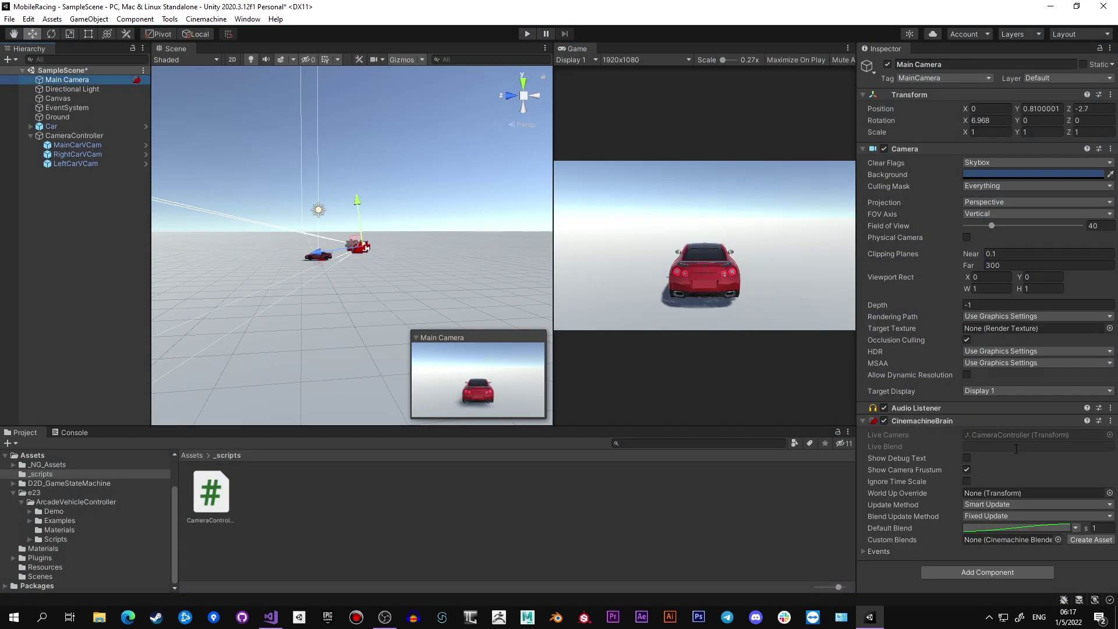
click(1007, 516)
click(1007, 523)
Run the scene and drive the car forward while turning right to test the drift camera
click(527, 34)
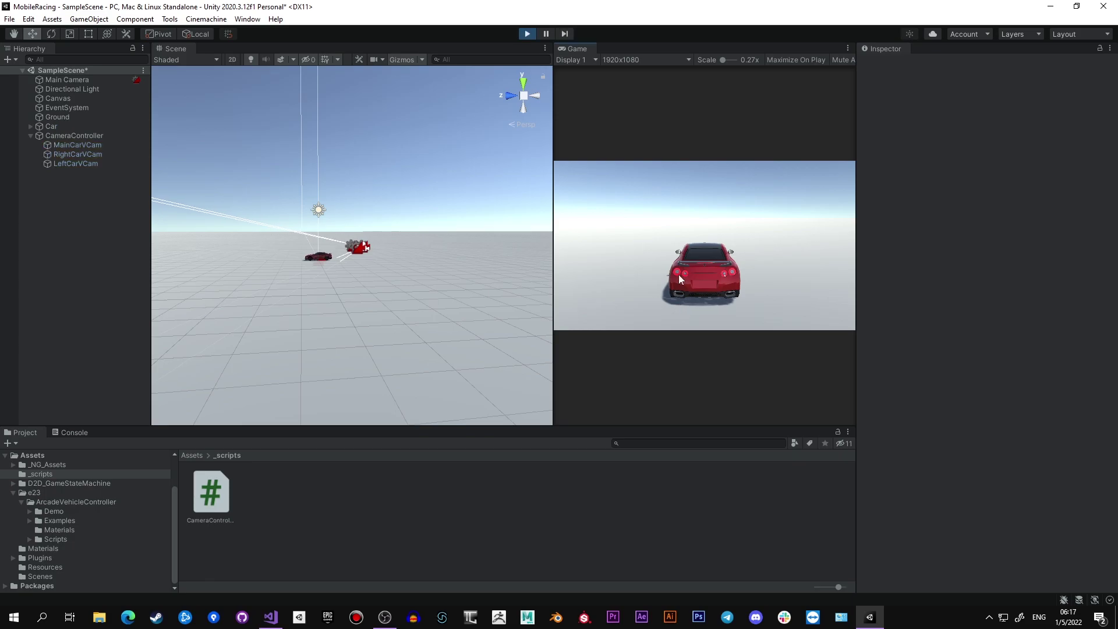
key(w)
key(d)
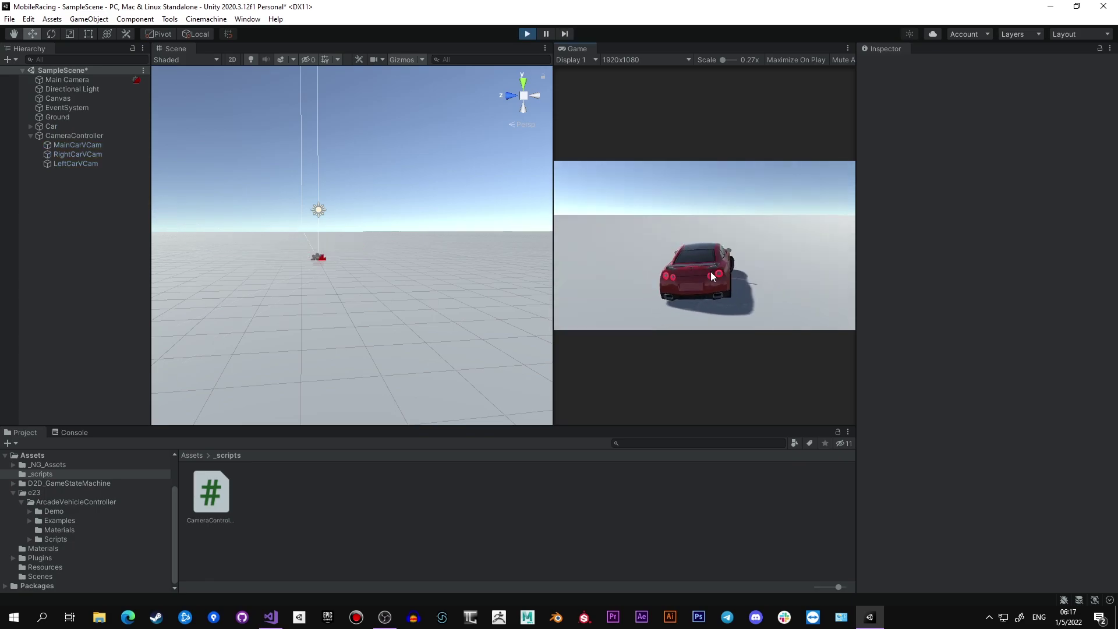
In the CameraController script, negate the drift angle as var driftAngle = -_vehicleBehaviour.smoothNormDriftAngle; and save
key(alt+Tab)
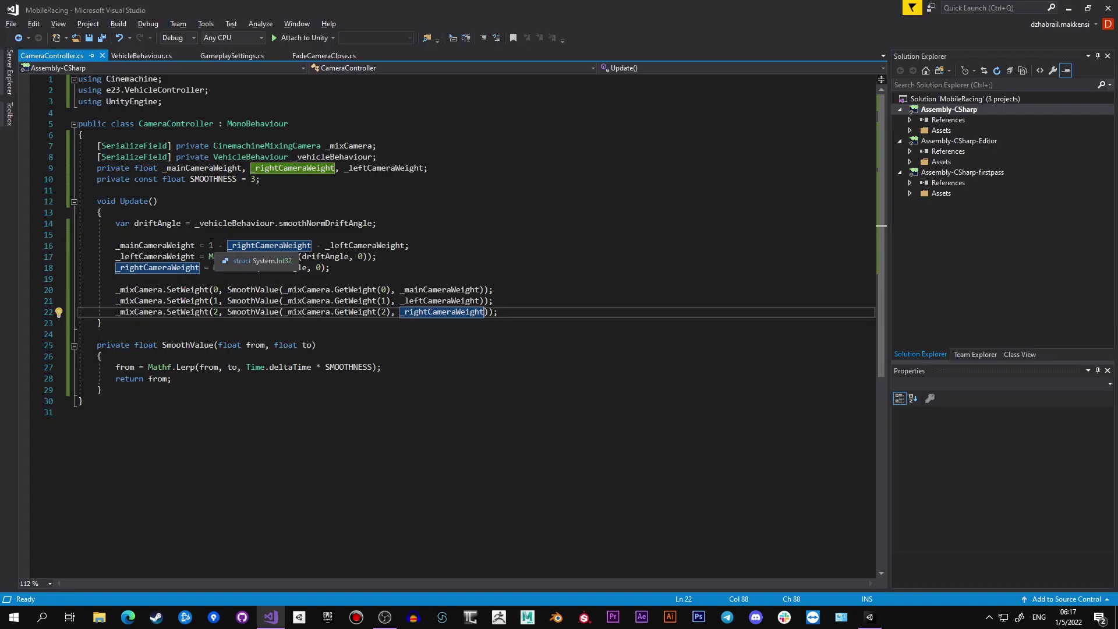
click(195, 223)
text(-0)
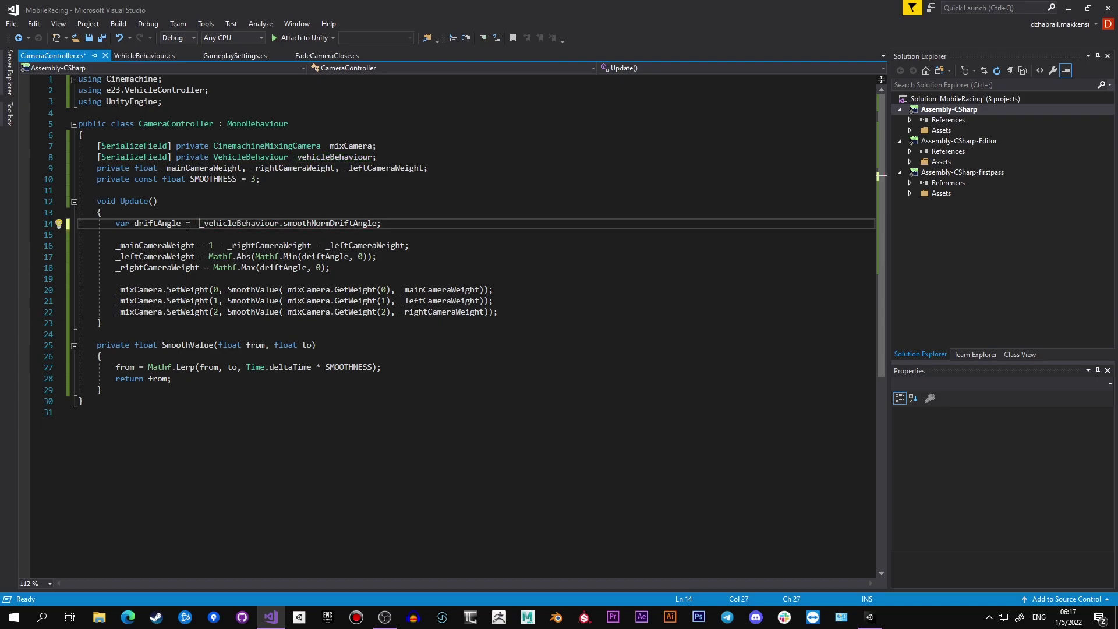
click(279, 202)
key(ctrl+s)
Switch to Unity, run the scene again and drift the car left and right to examine how the side cameras blend
key(alt+Tab)
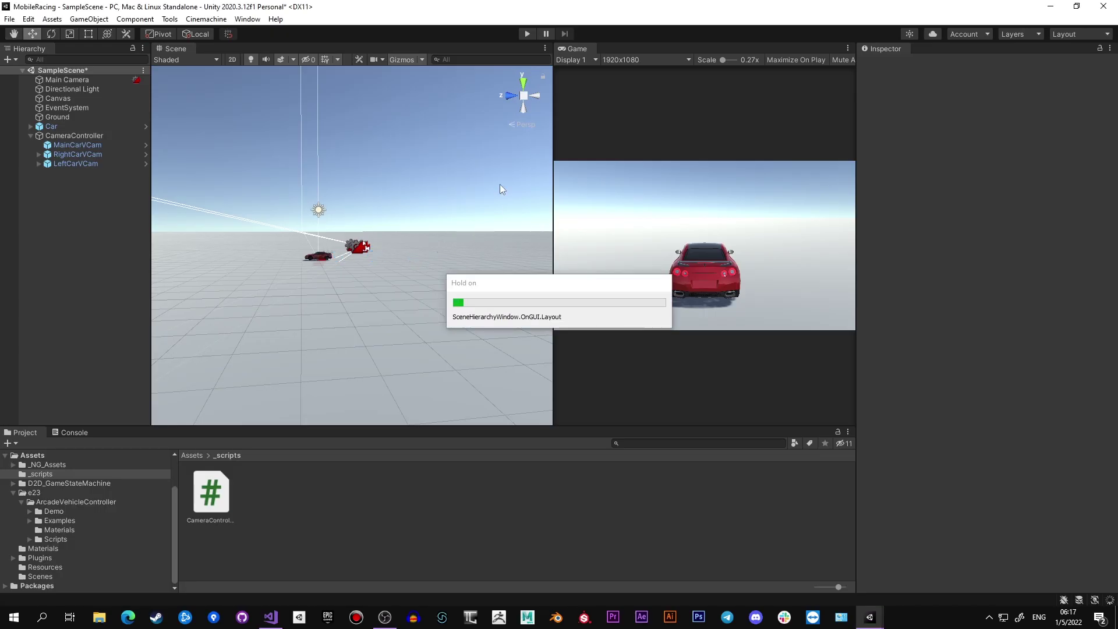
key(ctrl+p)
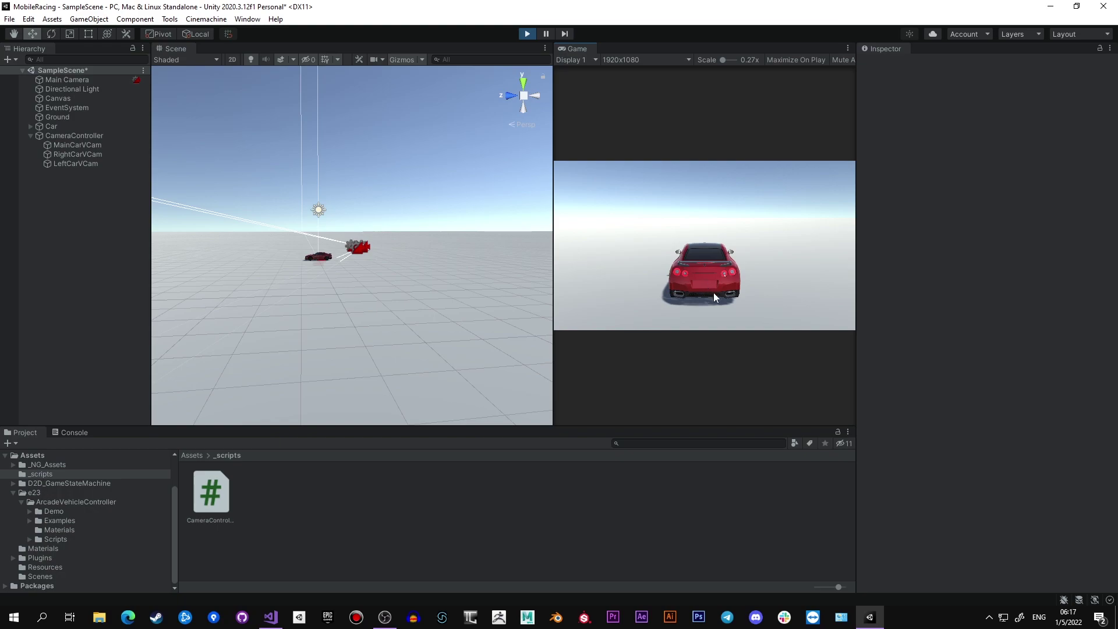
key(w)
key(a)
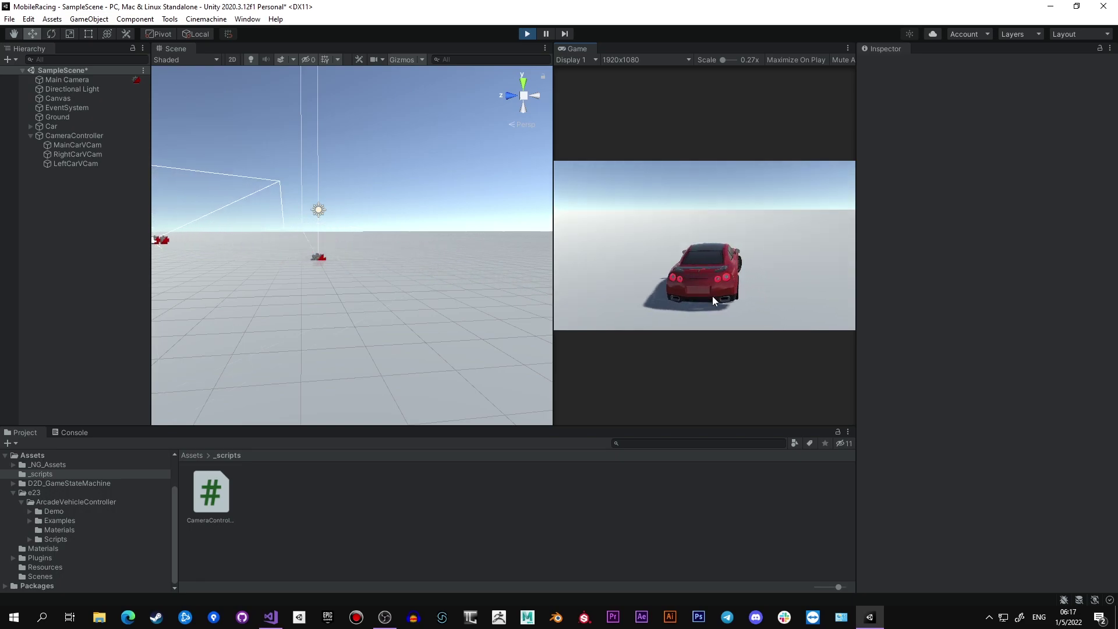
key(d)
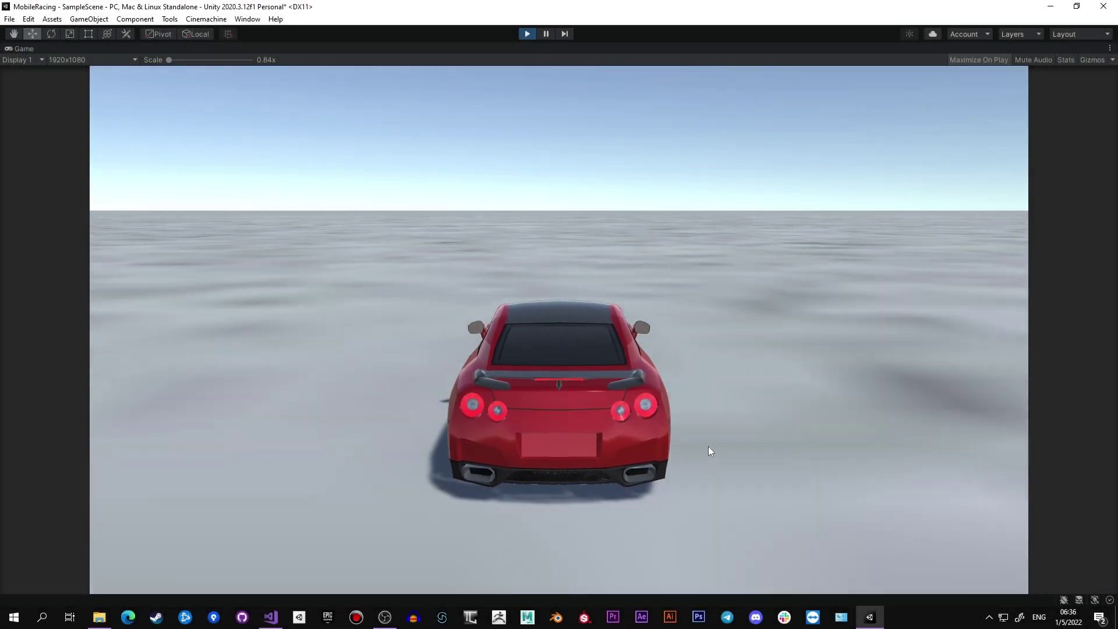
key(a)
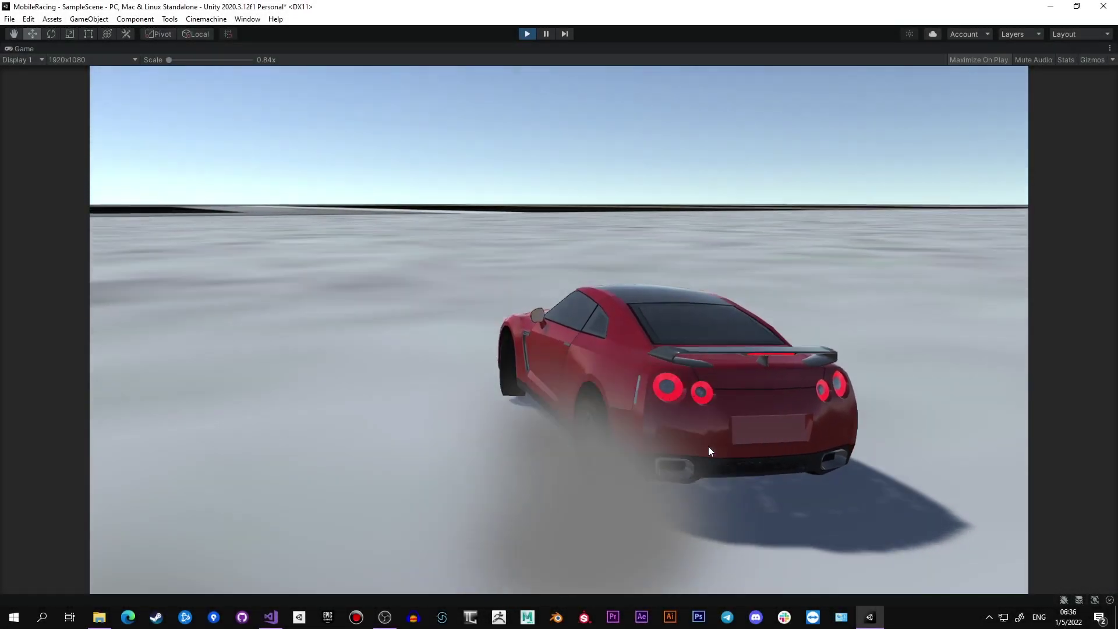
key(d)
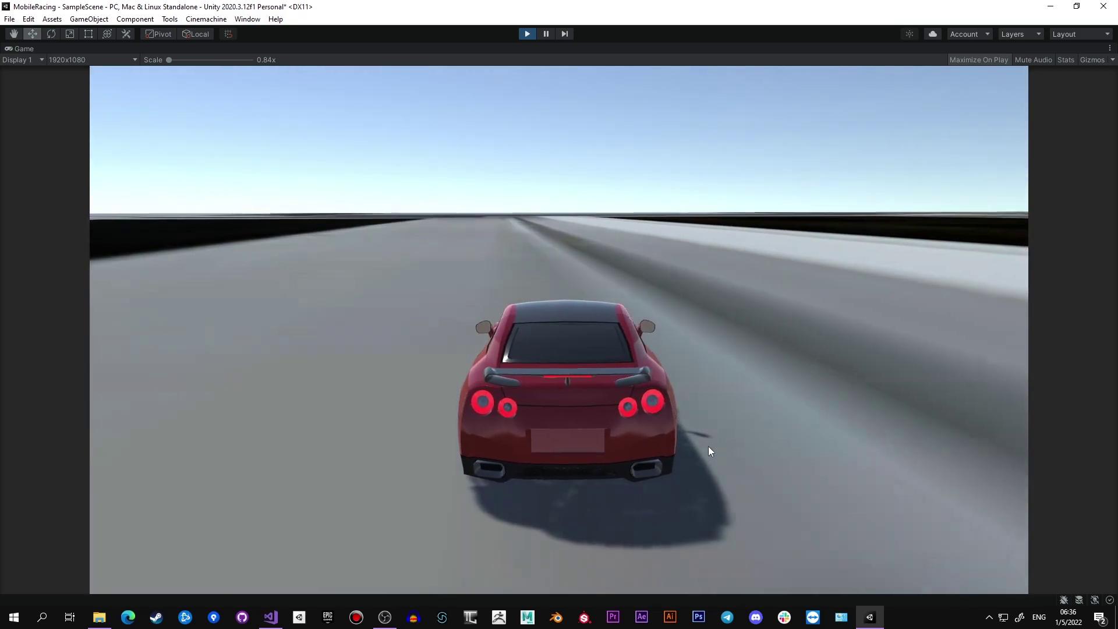
key(d)
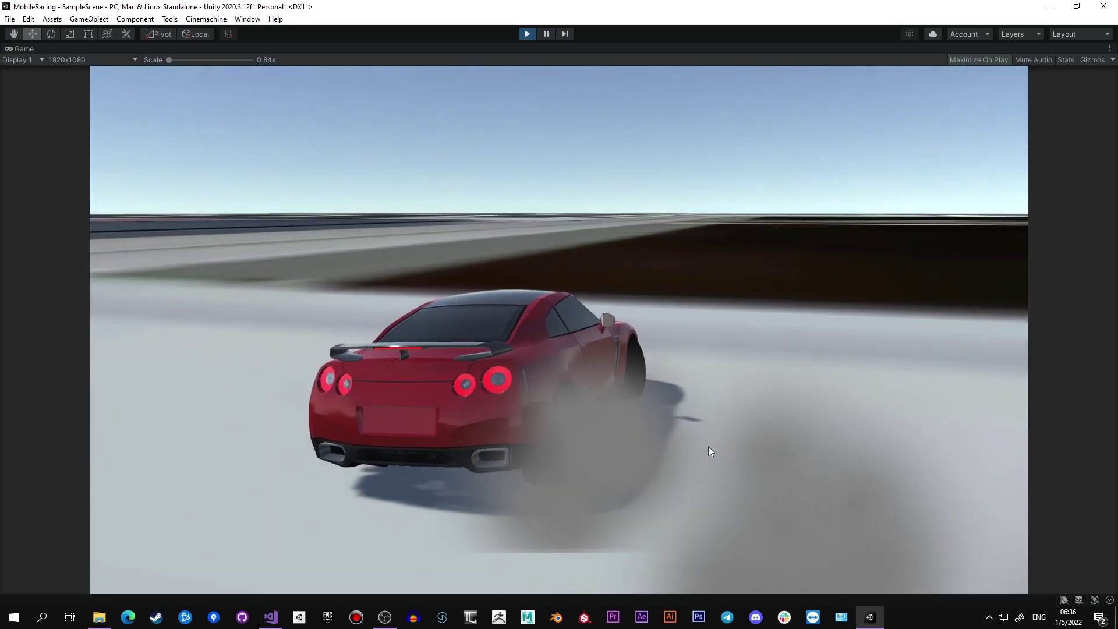
key(d)
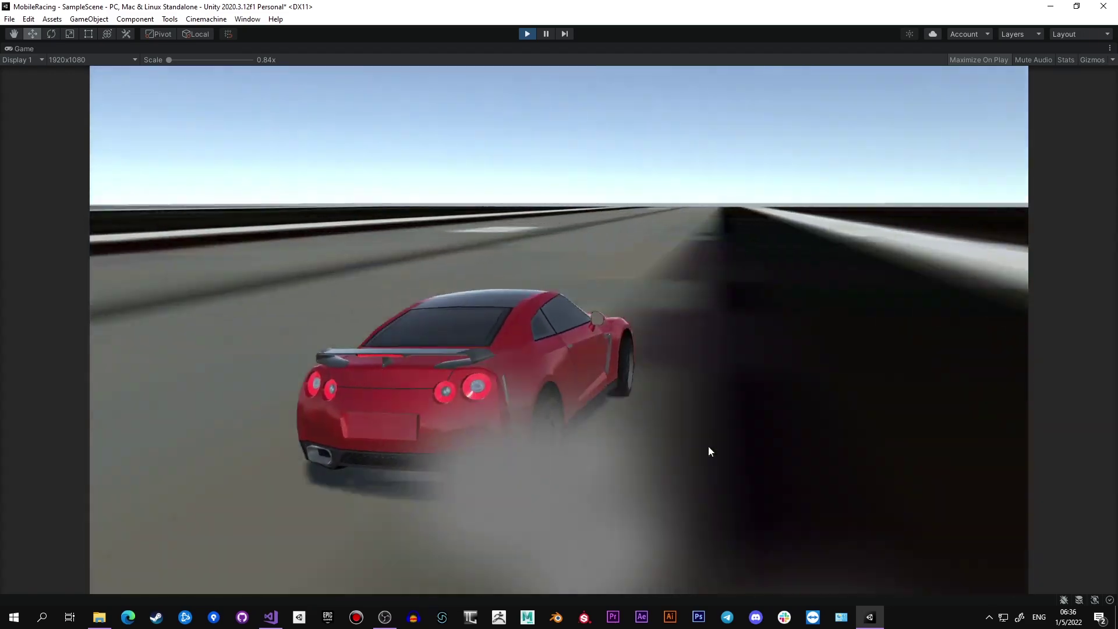
key(a)
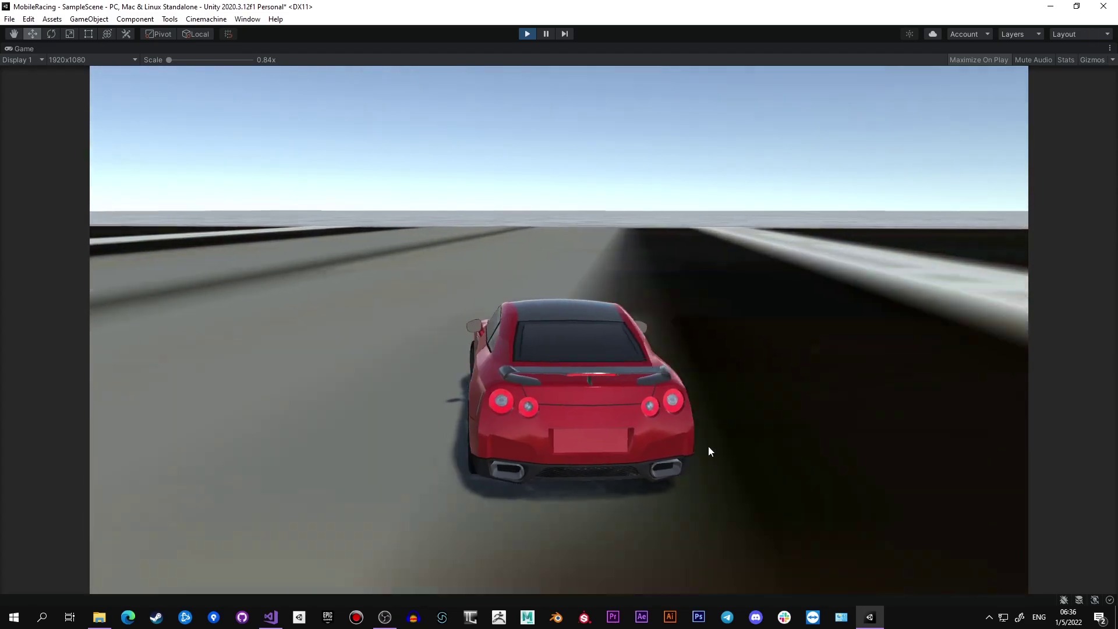
key(a)
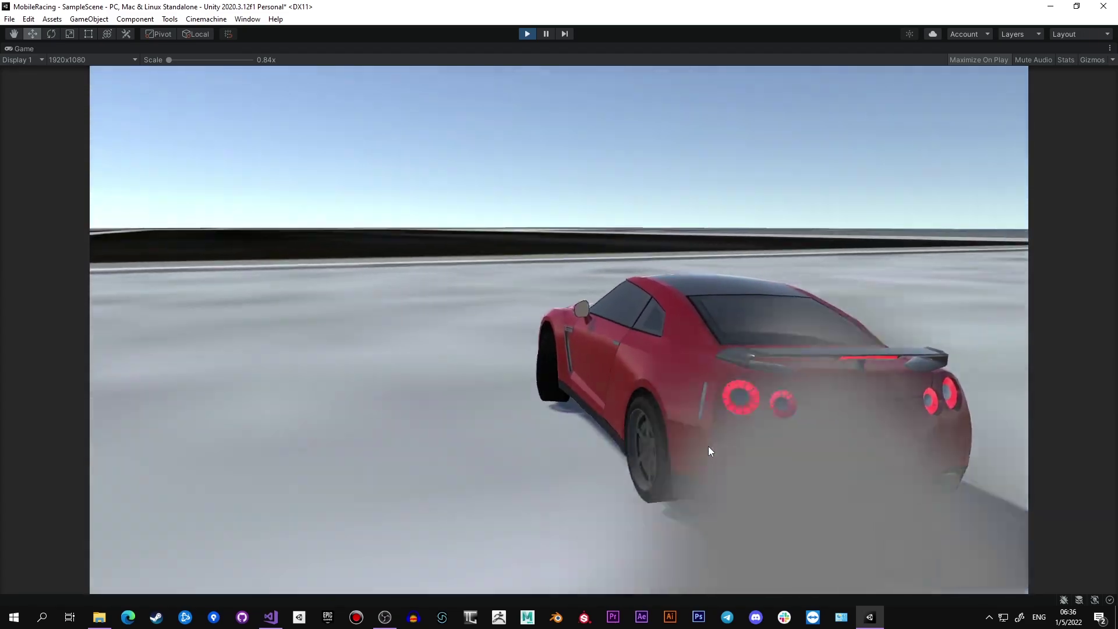